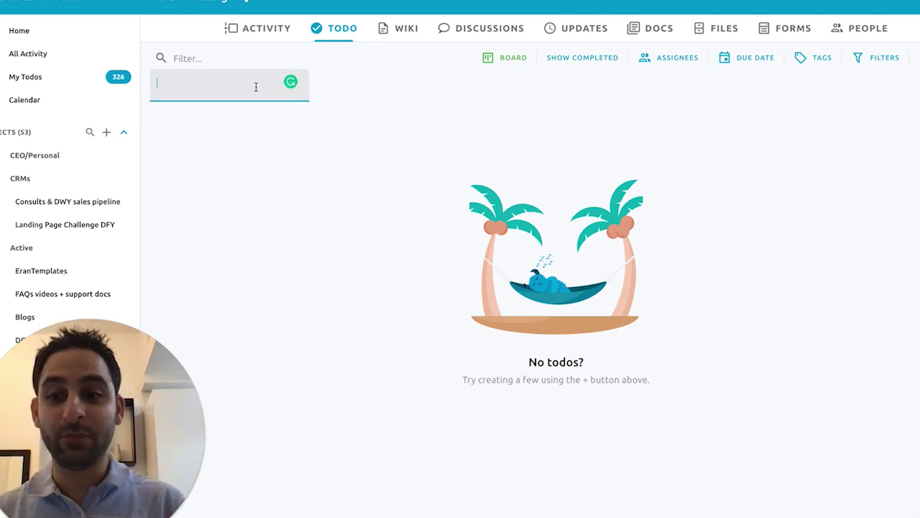
Step: Add the lists 'New Customers 🎉', 'Fulfillment done 🚀' and 'Commission paid' to the todo board
text(New Customers)
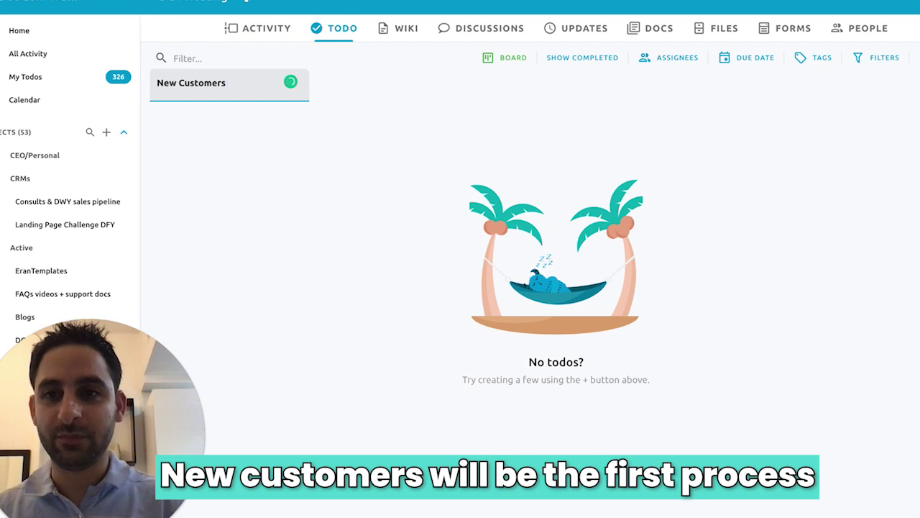
key(ctrl+super+space)
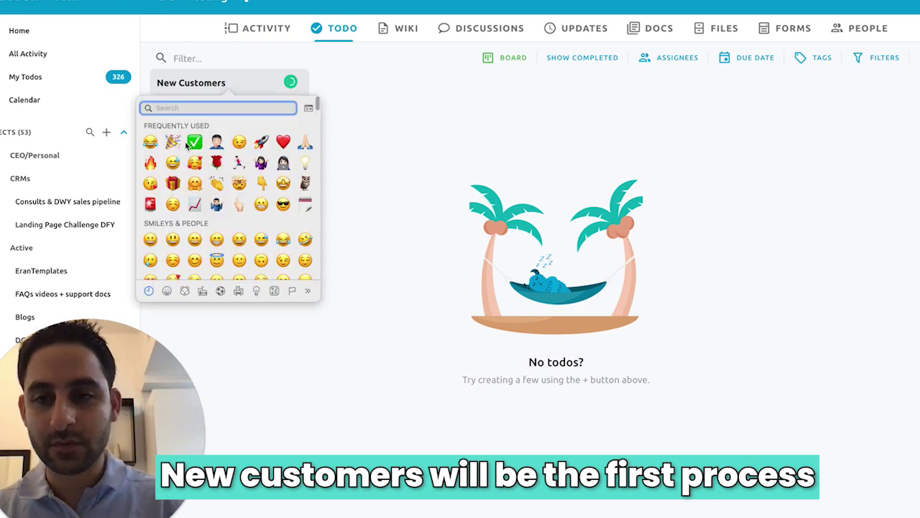
key(Escape)
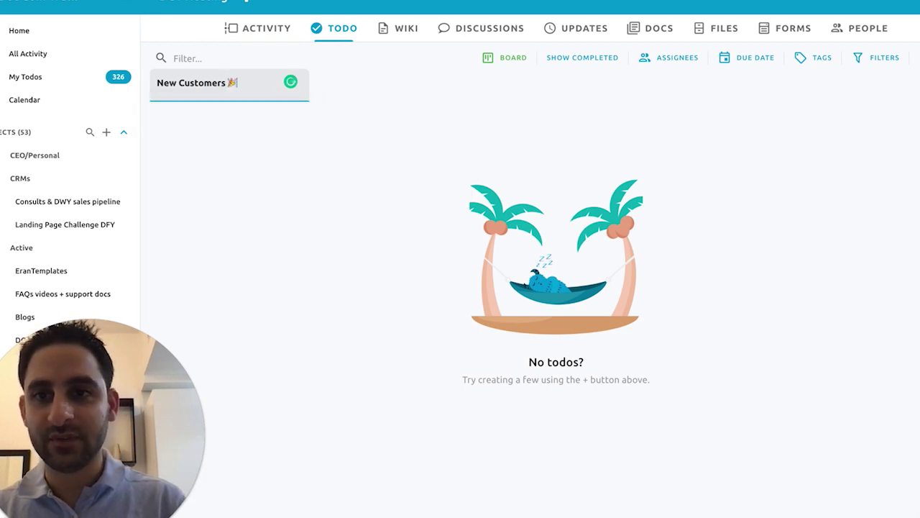
key(Return)
text(Fulfil)
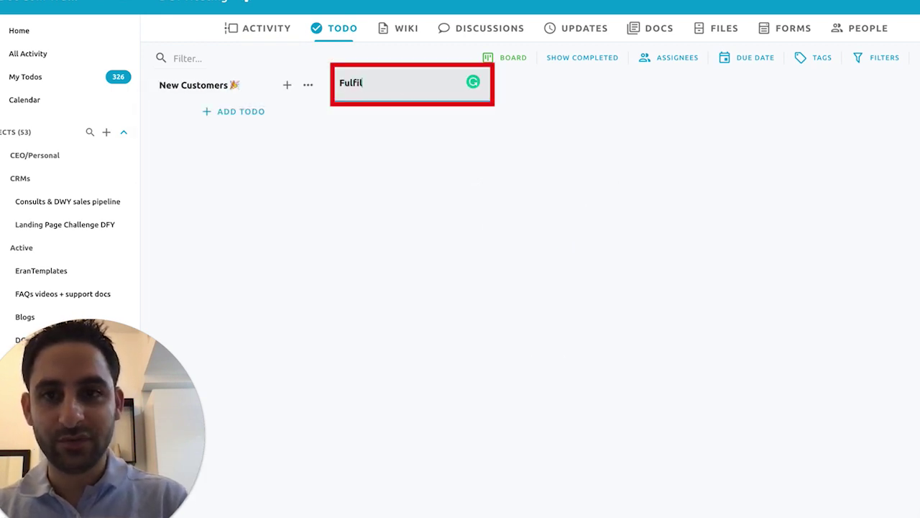
text(lment done 🚀)
key(Return)
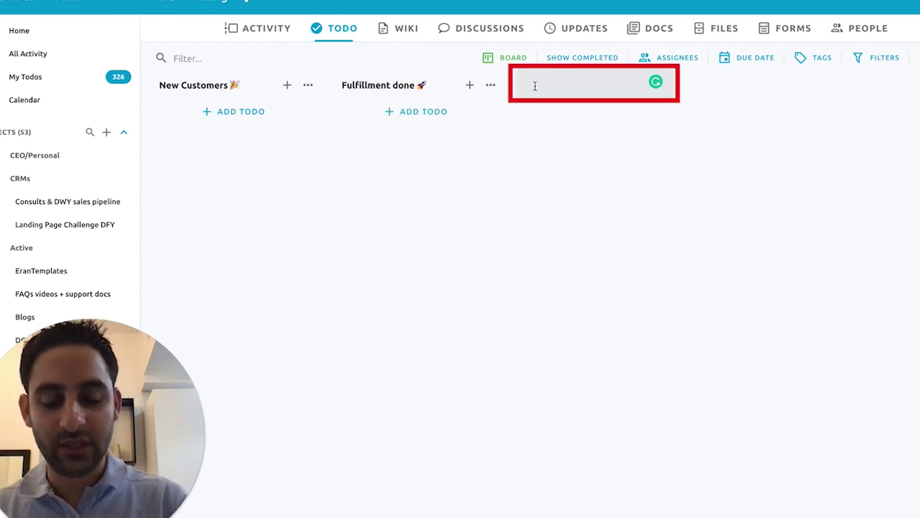
text(Commission paid)
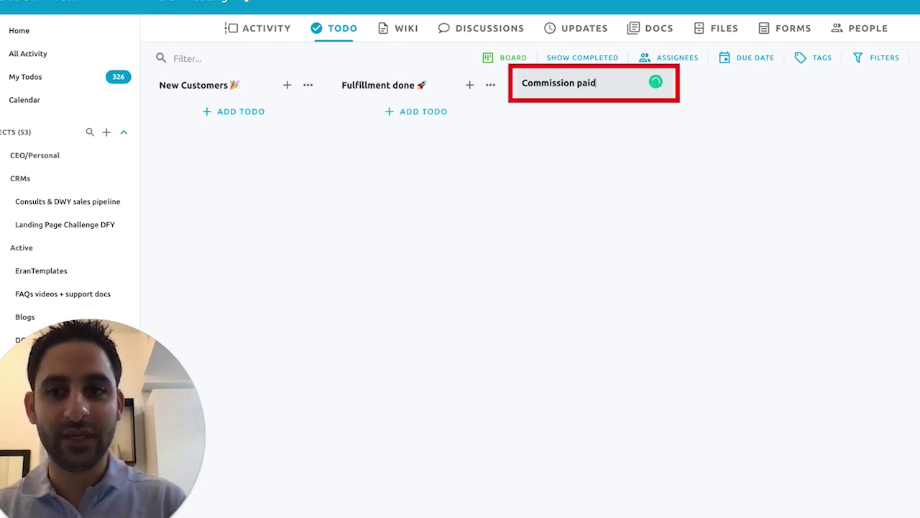
key(Return)
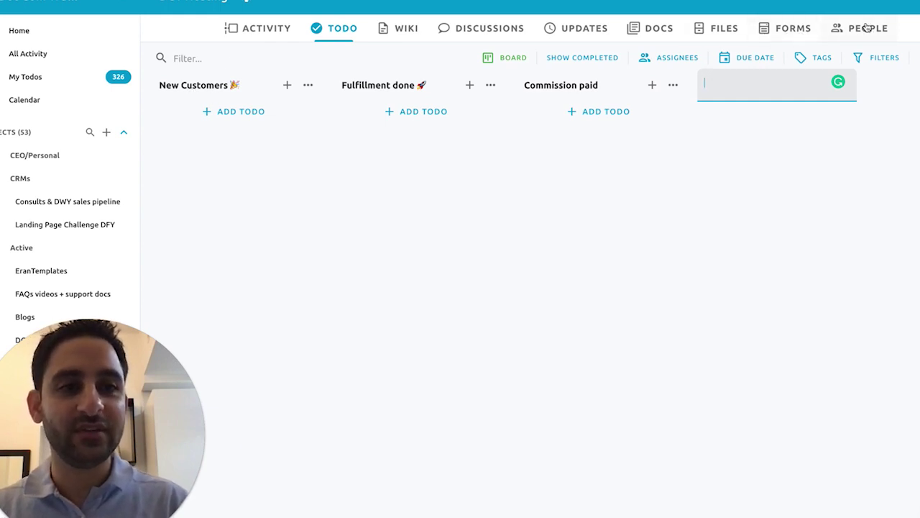
Step: Invite a contact from the address list to the project with the Client role
click(867, 27)
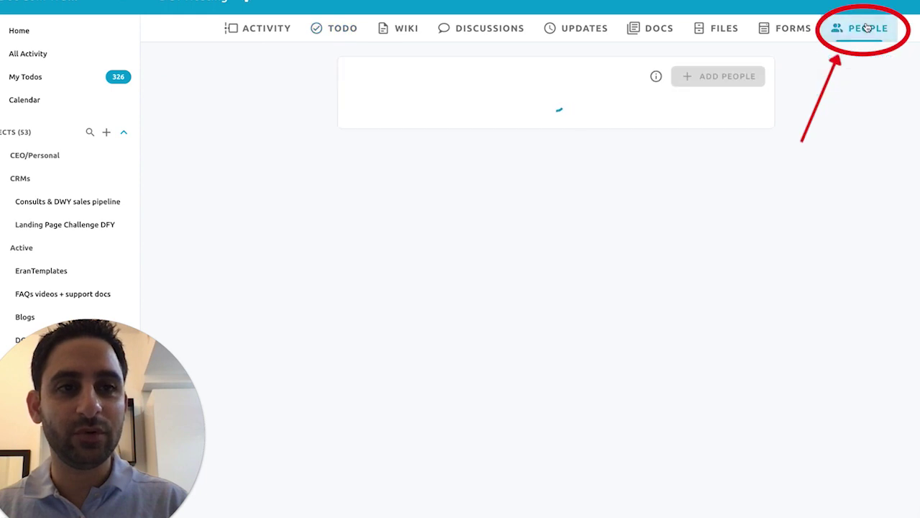
click(708, 82)
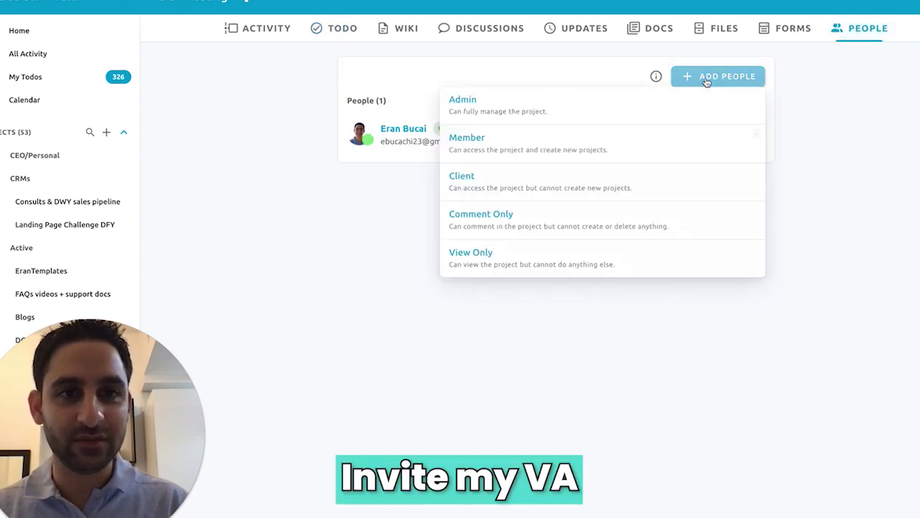
click(572, 186)
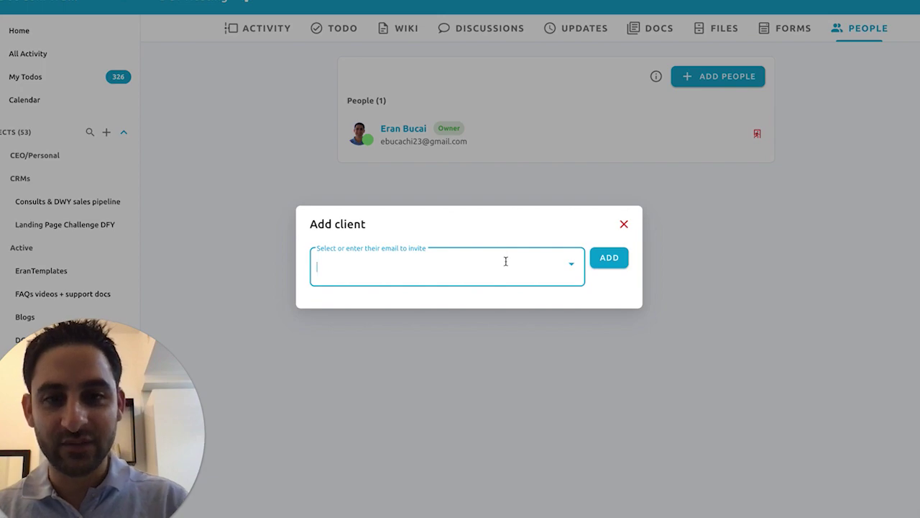
click(506, 262)
click(493, 368)
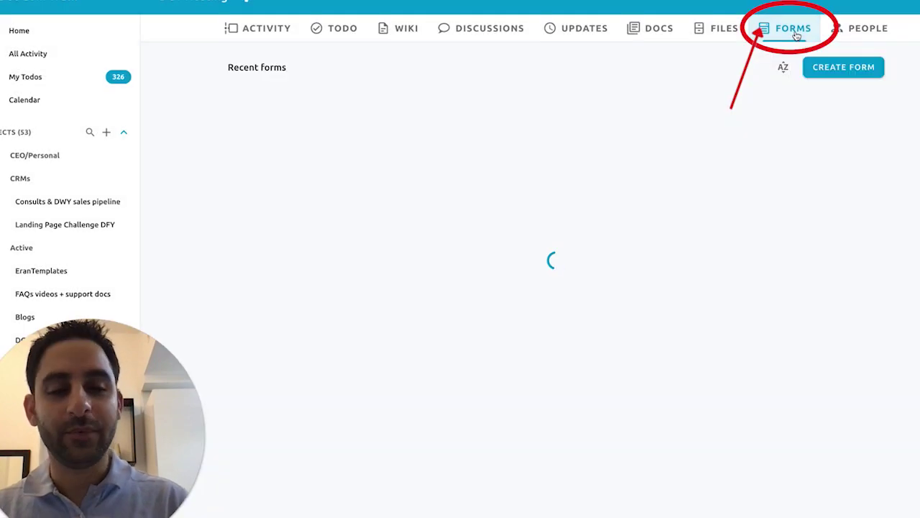
Step: Create a new form titled 'Tech Set-up session Onboarding Questionnaire'
click(832, 67)
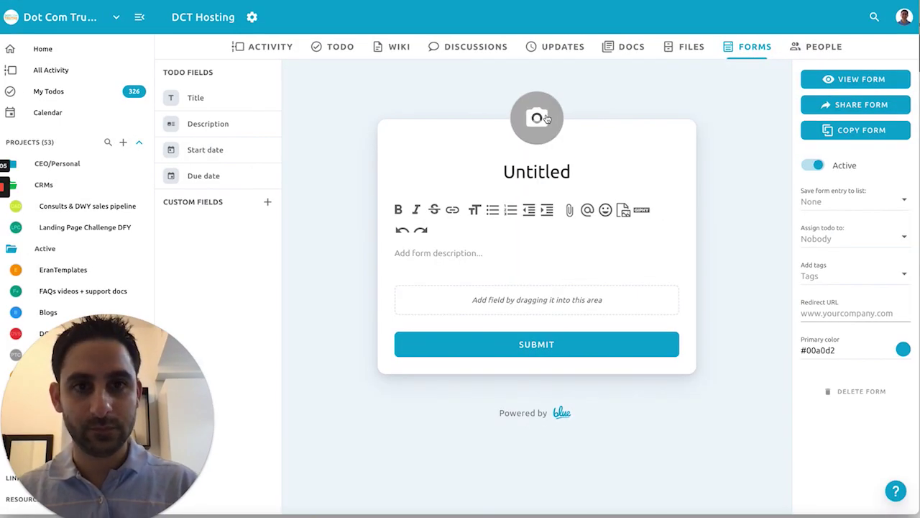
double_click(563, 173)
text(Tech Set-up session )
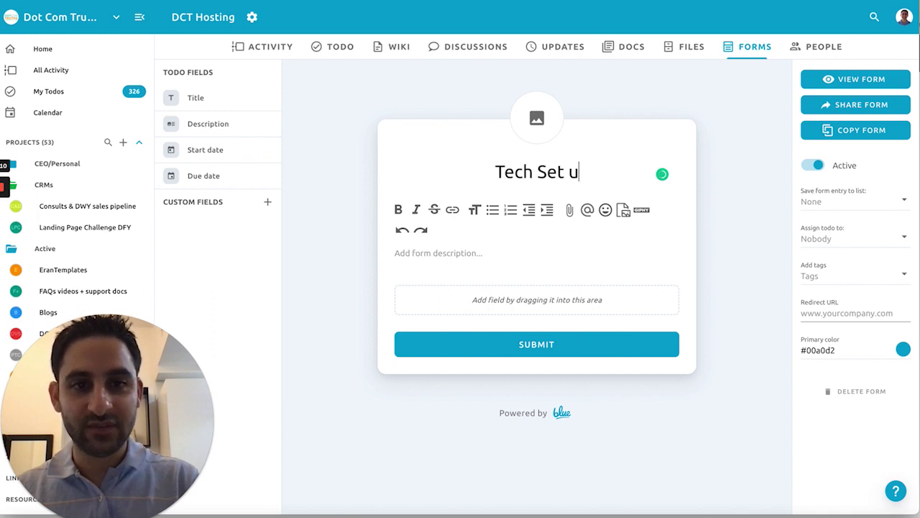
text(Onboarding)
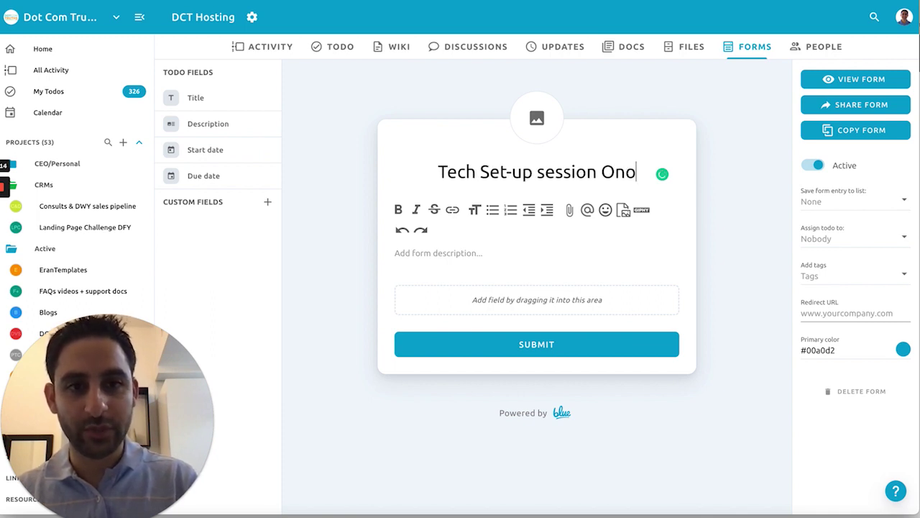
text( Questionnaire)
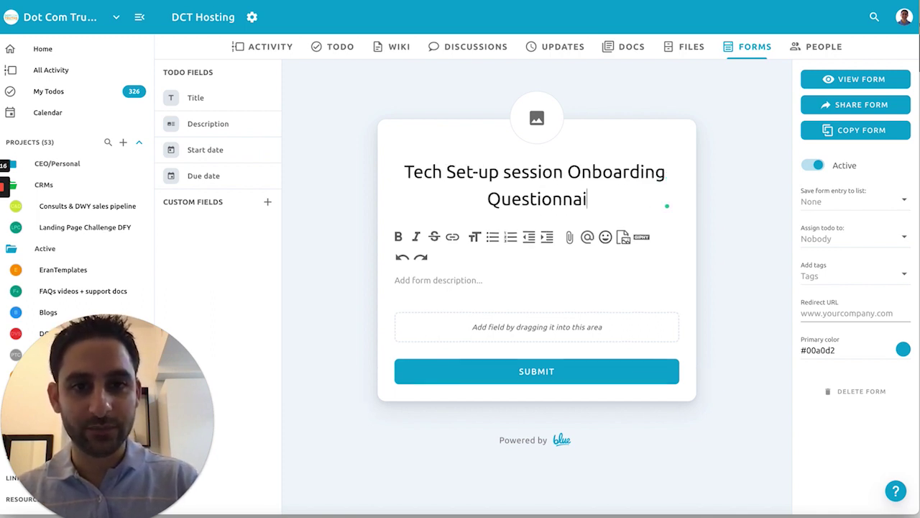
Step: Write the form description's two intro paragraphs followed by a 'The goal:' heading
key(Tab)
text(The goal )
text(of this short qu)
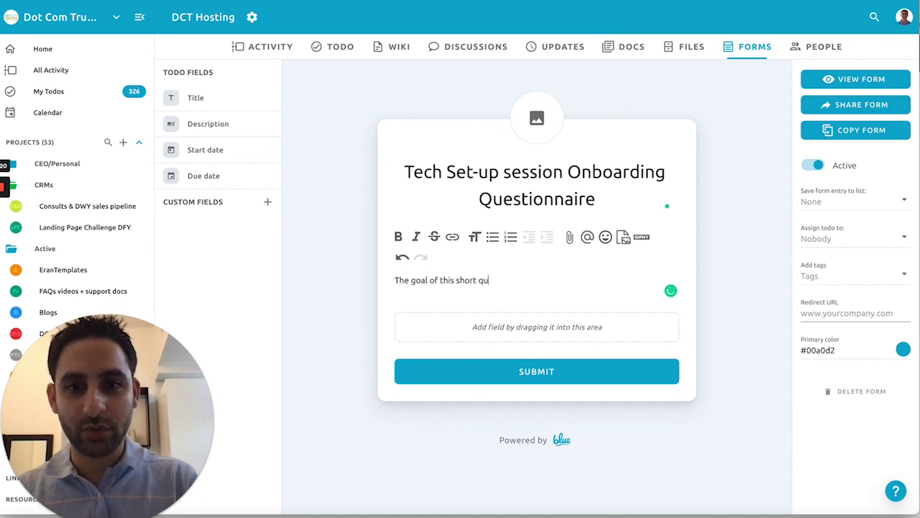
text(estionnaire is to get)
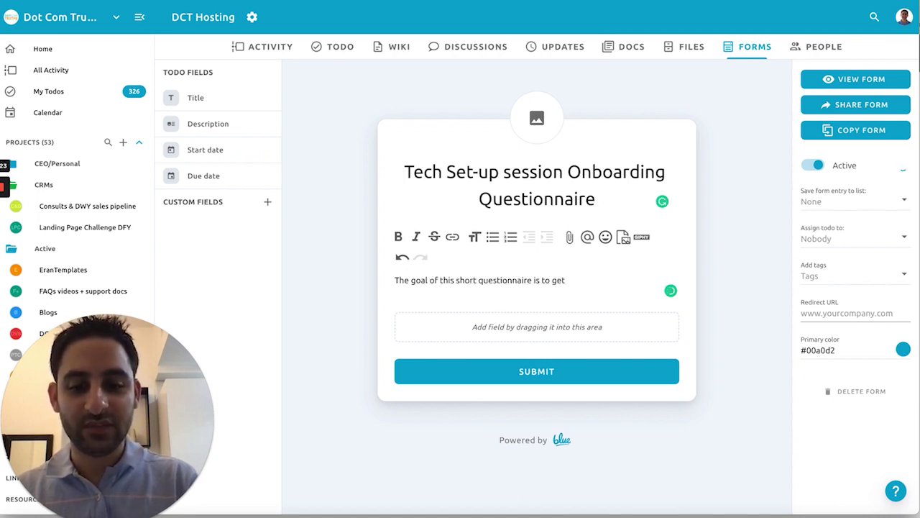
text( information about what you have)
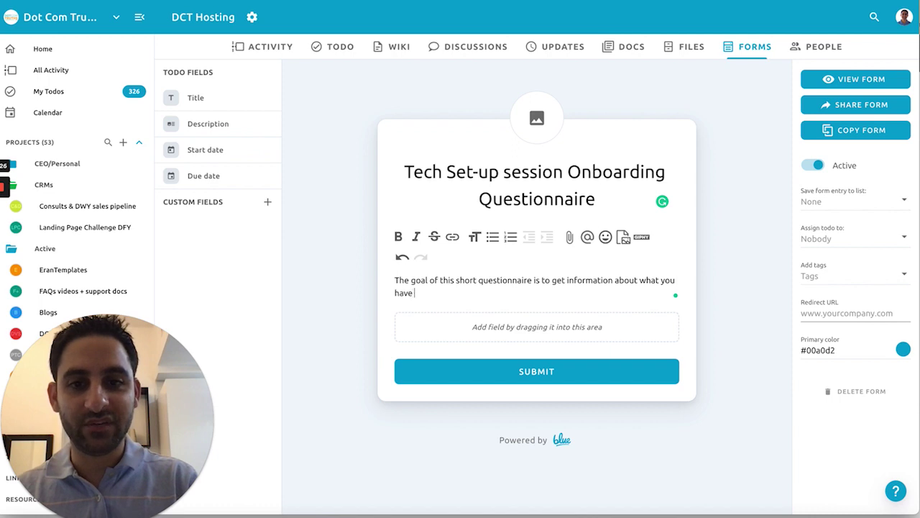
text( and don't have so the virtu)
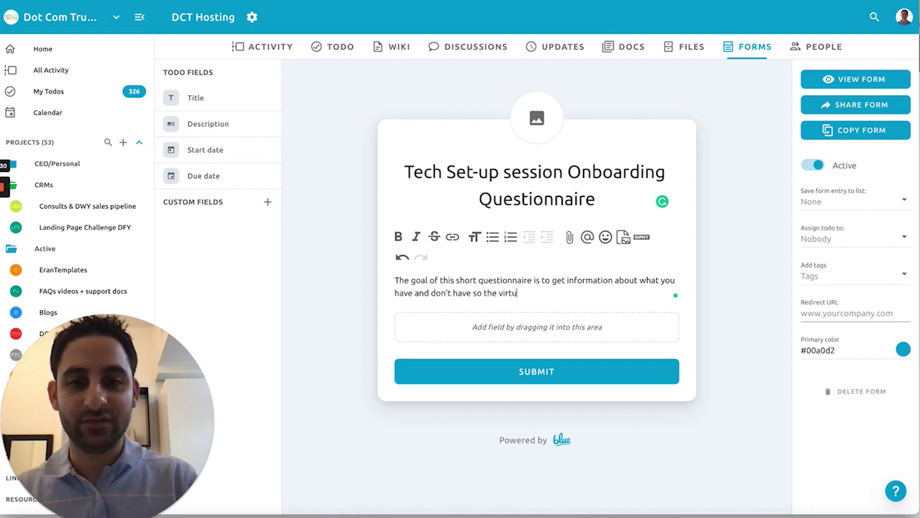
text(al assistant can be prepa)
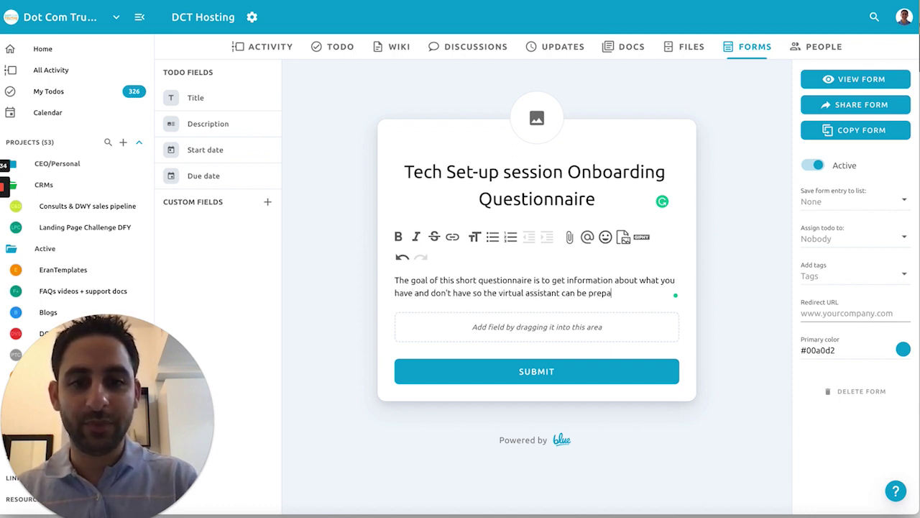
text(red with what is requir)
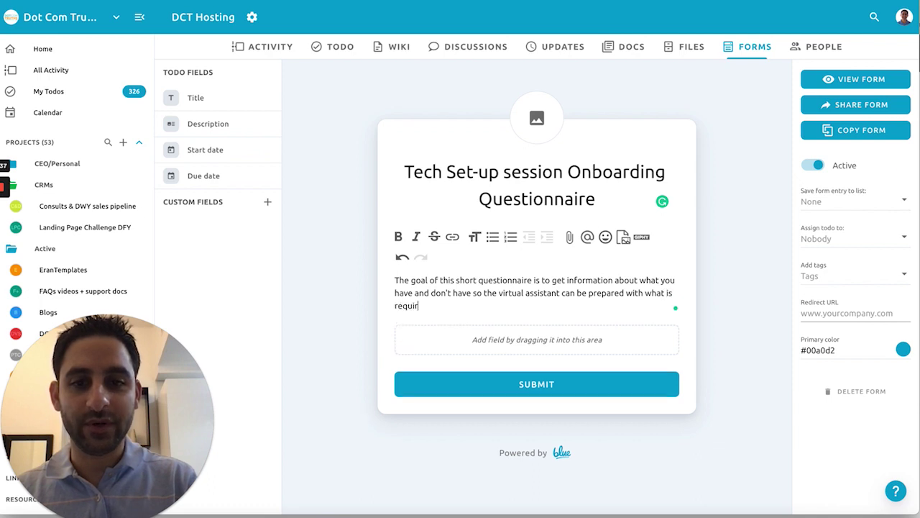
text(ed to help you set everything)
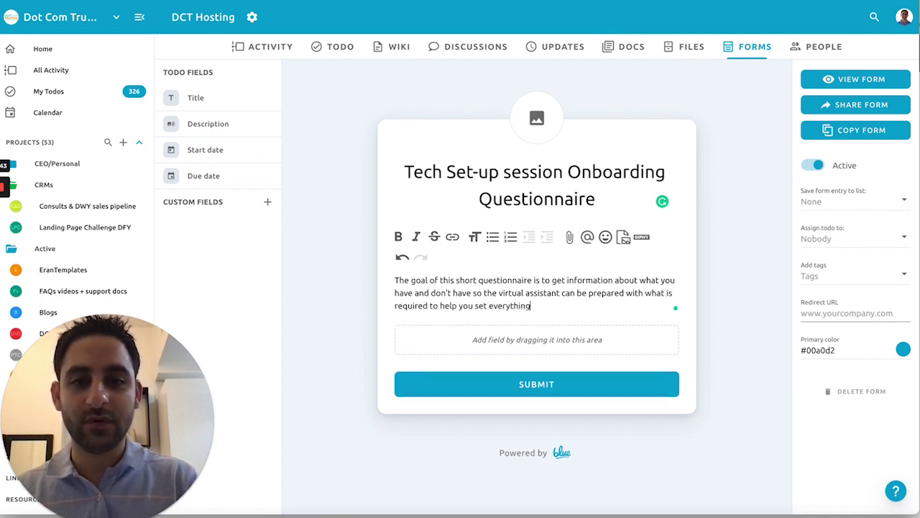
text( up.)
key(Return)
text(Once you fill)
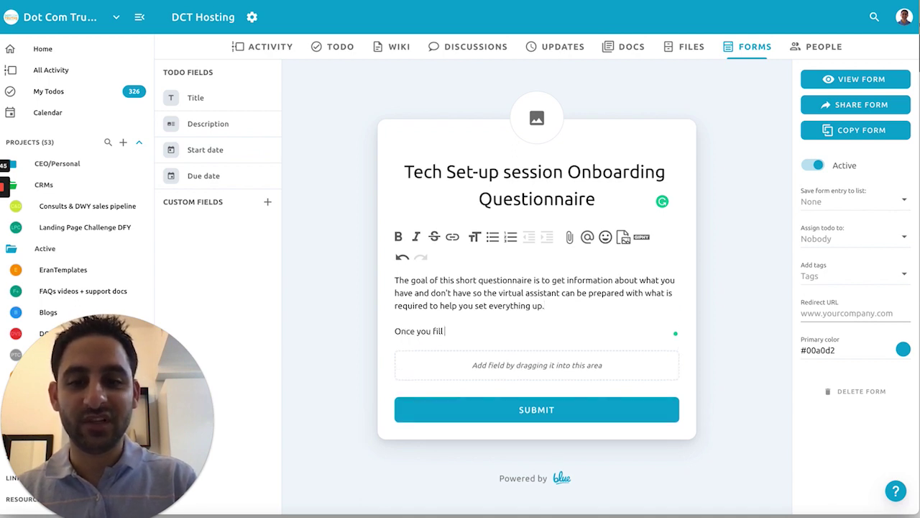
text( out this questionnaire and submit the form, yo)
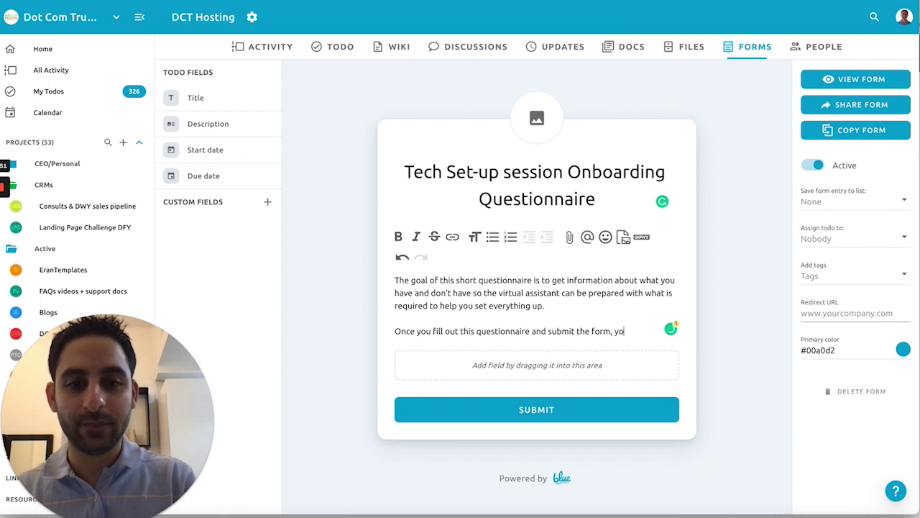
text(u will be redirected to)
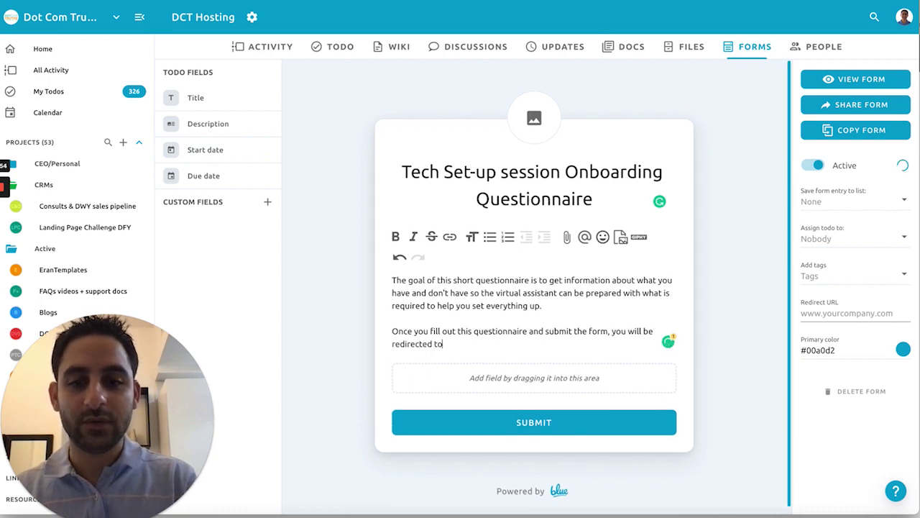
text( a booking calendar to schedule your 1-on-1 )
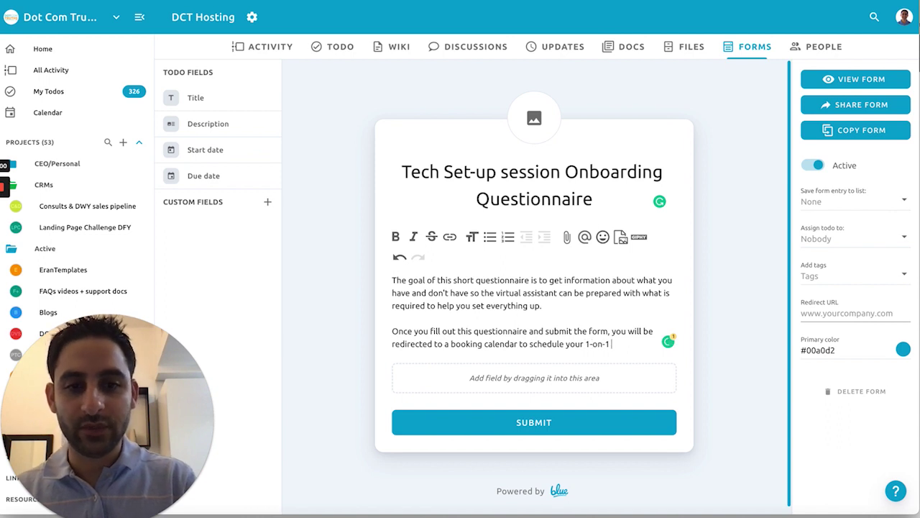
text(tech set up session.)
key(Return)
text(The goal)
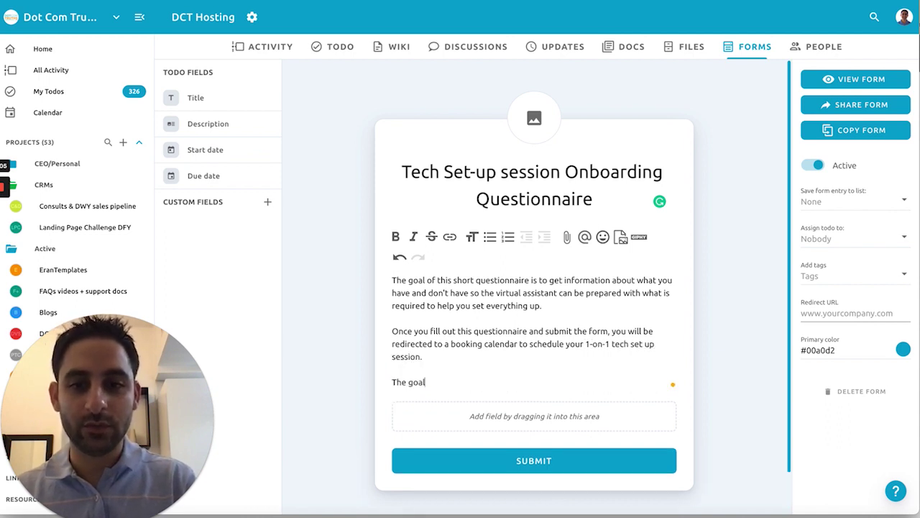
text(:)
Step: List the goal lines, including the connected domain name and receiving Stripe and/or PayPal payments
key(Return)
text(Your professional email address set u)
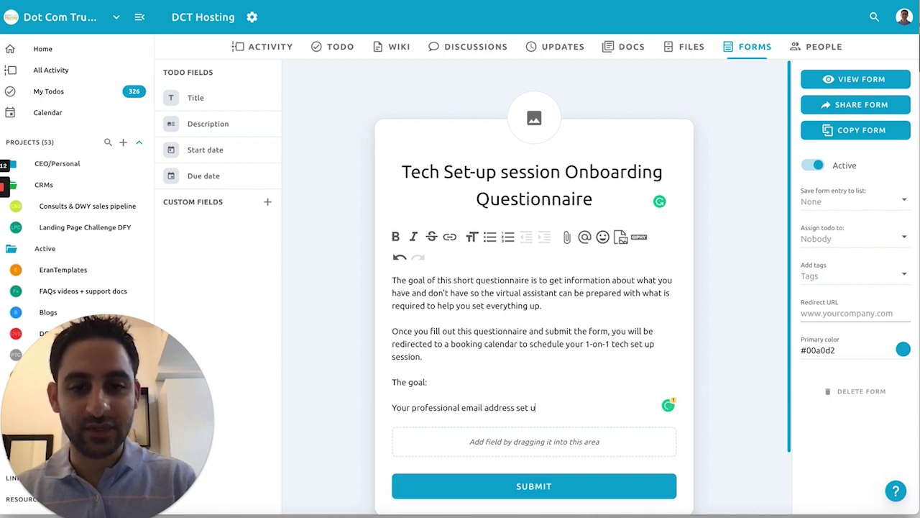
text(g)
key(Return)
text(Your domain nam)
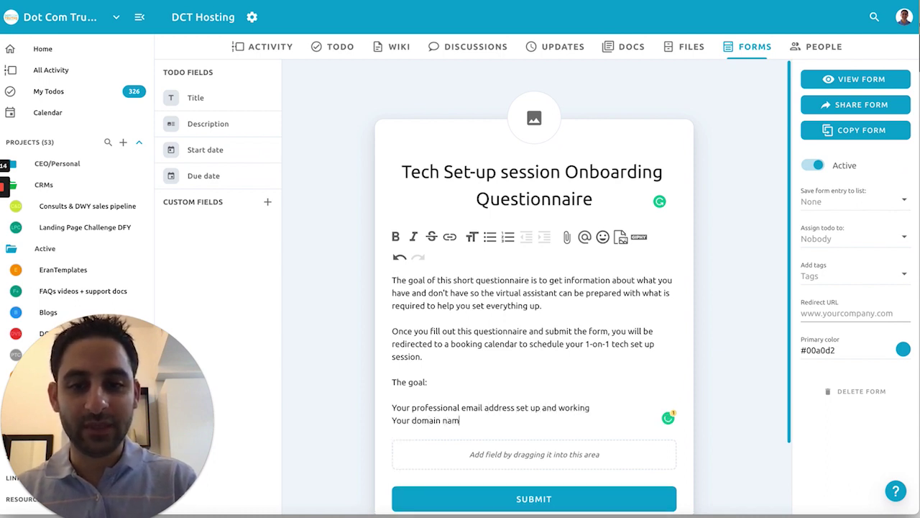
text(e connected to your websi)
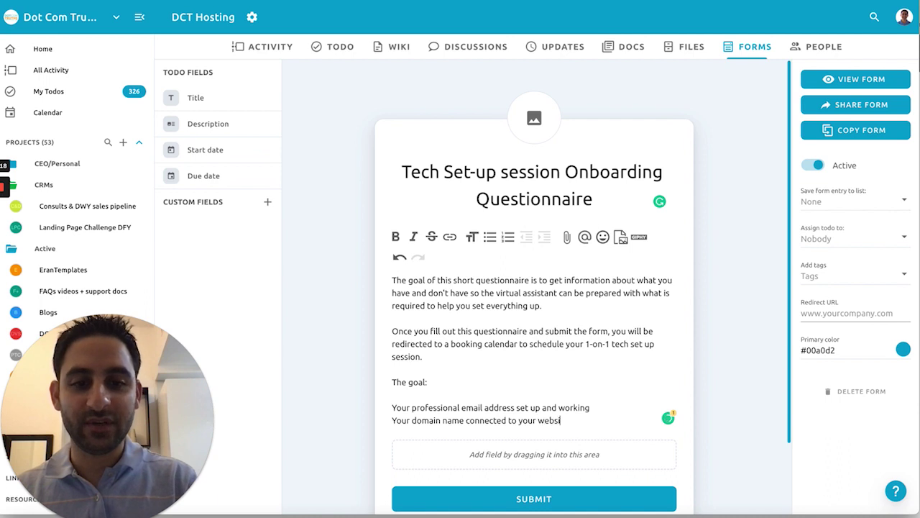
text(te platform)
key(Return)
text(Your are able to receive payments on you)
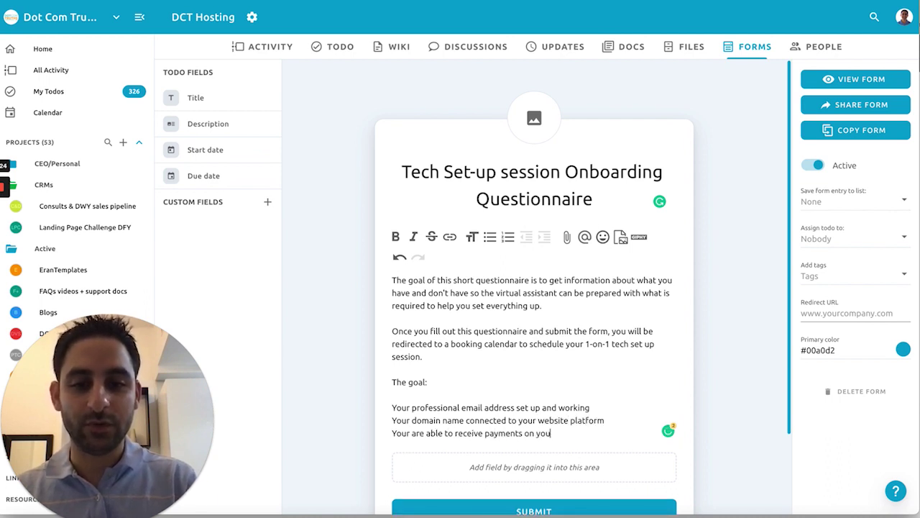
text(r website through Strip)
key(BackSpace)
text(website through Stripe and/orPay)
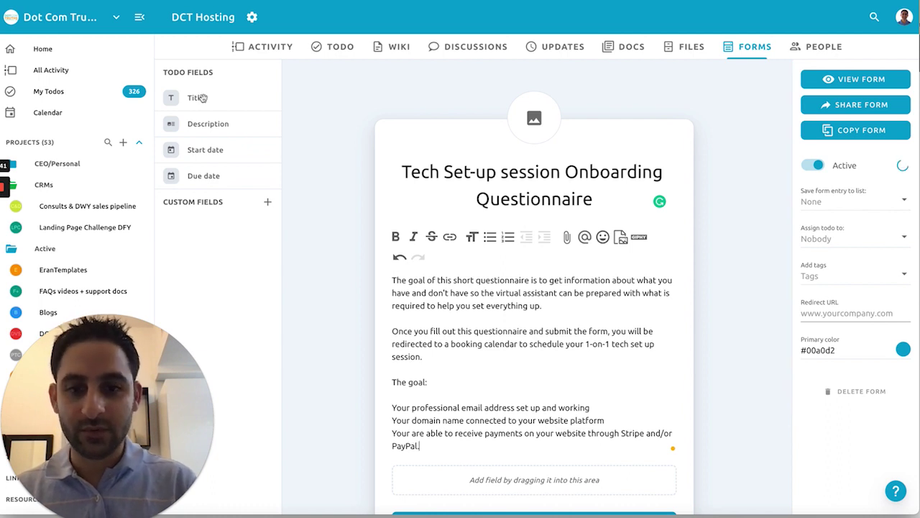
Step: Add the Title field to the form as the required question 'Your name please'
drag(195, 97, 526, 486)
scroll(524, 419, down, 1)
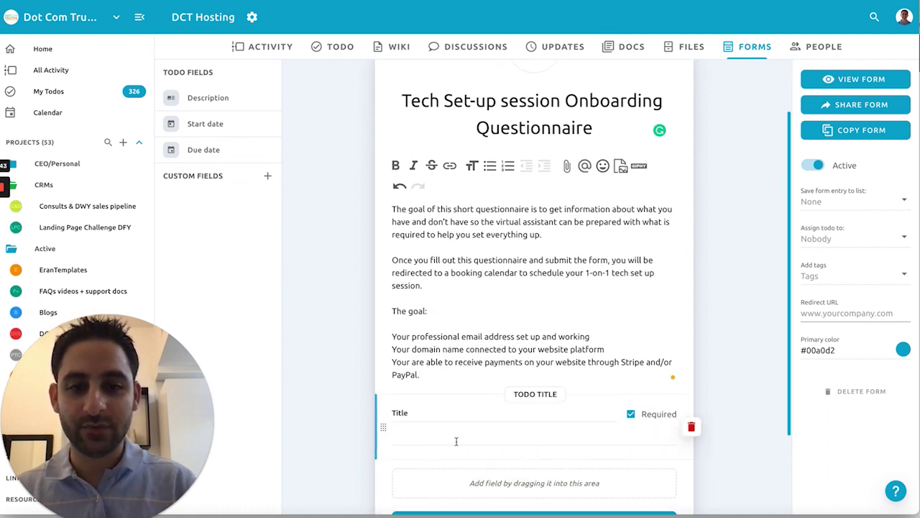
double_click(427, 414)
text(Your name p)
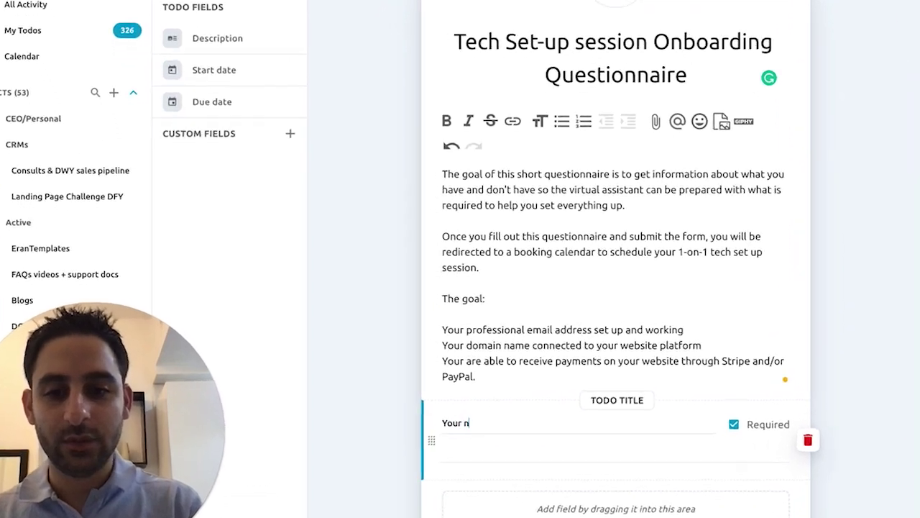
text(lease)
scroll(624, 288, down, 2)
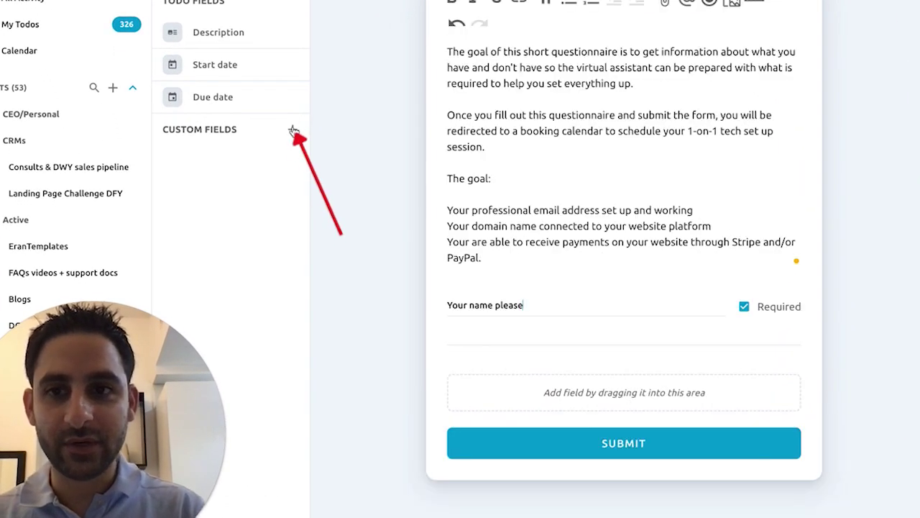
Step: Create an Email custom field named 'The email addres you used to sign up'
click(292, 129)
click(445, 291)
click(451, 248)
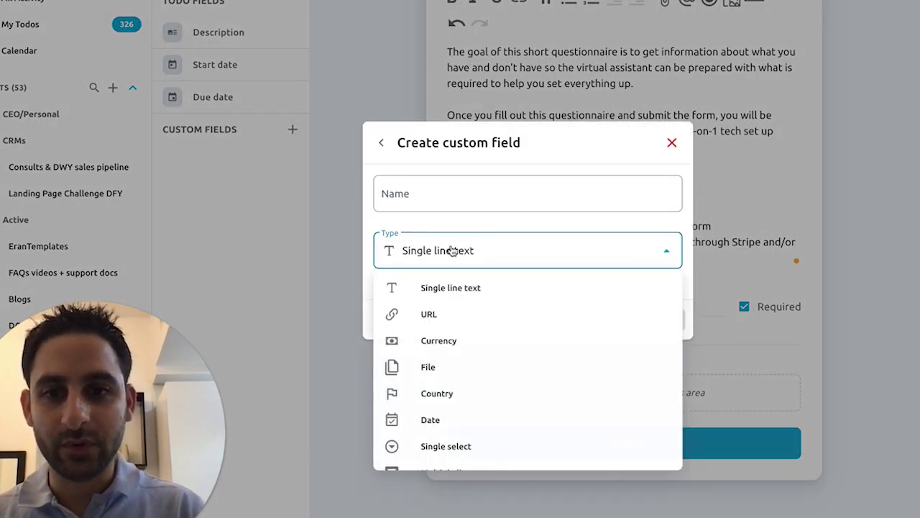
scroll(440, 387, down, 2)
click(431, 445)
click(448, 193)
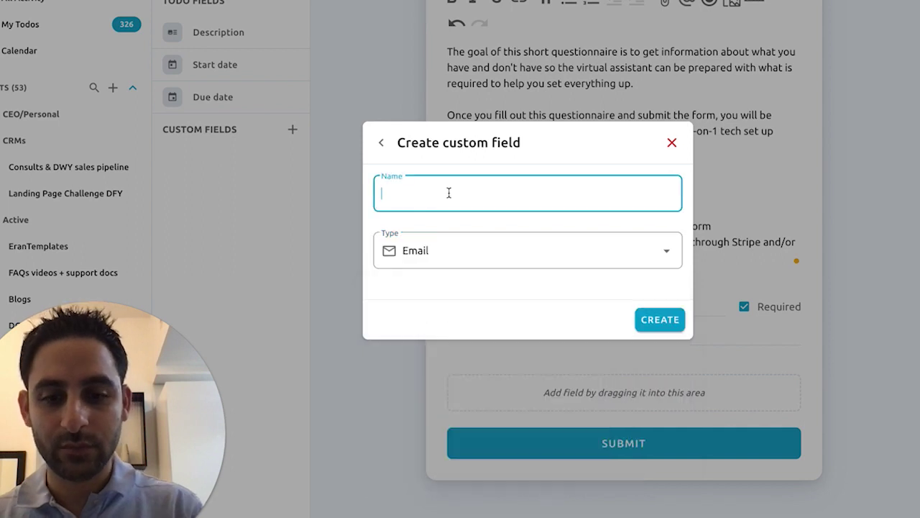
text(The email addres yo)
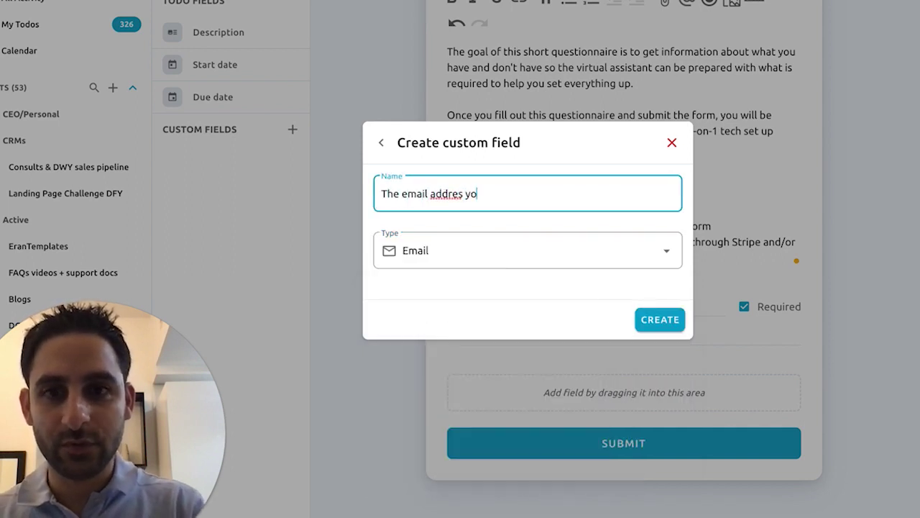
key(BackSpace)
key(BackSpace)
key(BackSpace)
text(s you used to sign up)
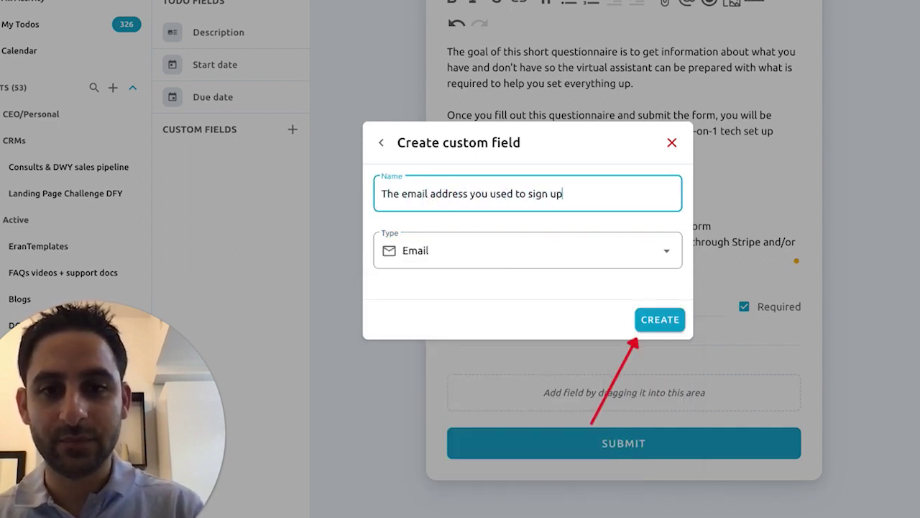
click(657, 319)
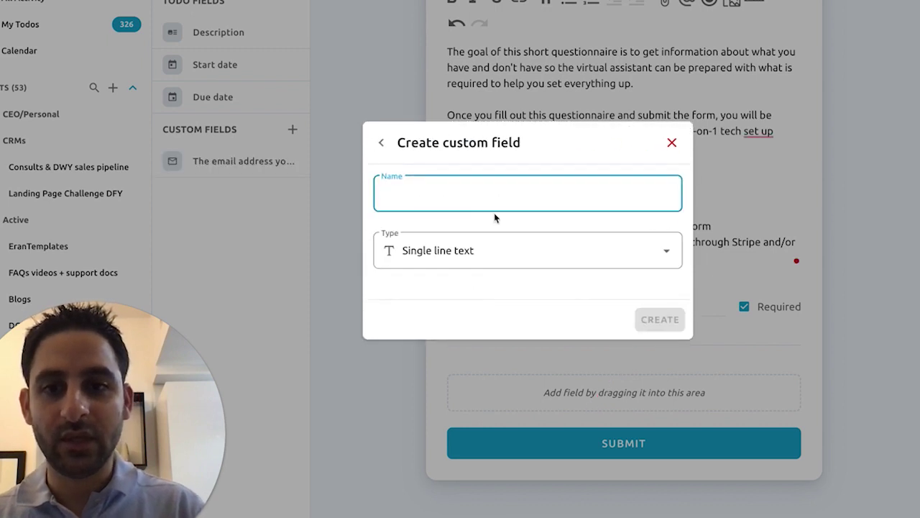
Step: Create a Multiple select custom field named 'What do you want to connect?'
text(Do you)
key(BackSpace)
key(BackSpace)
key(BackSpace)
key(BackSpace)
key(BackSpace)
key(BackSpace)
text(What do you want to connect?)
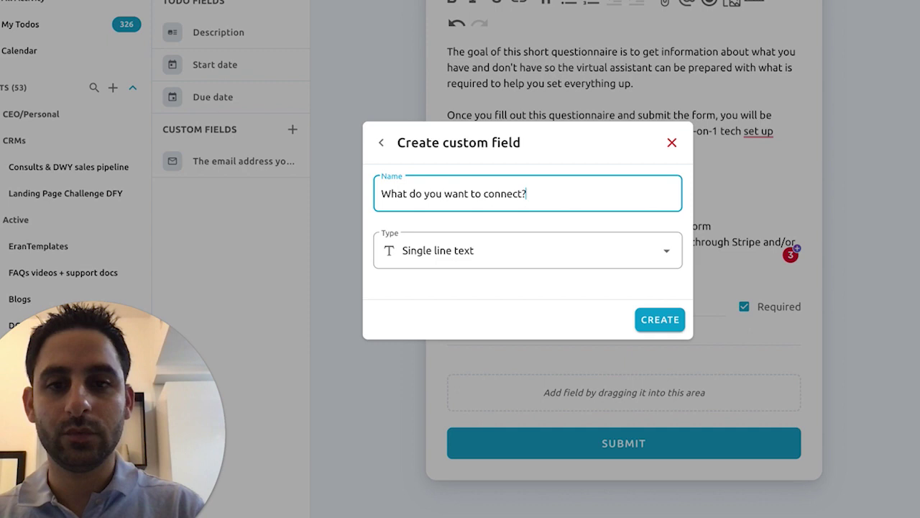
click(503, 256)
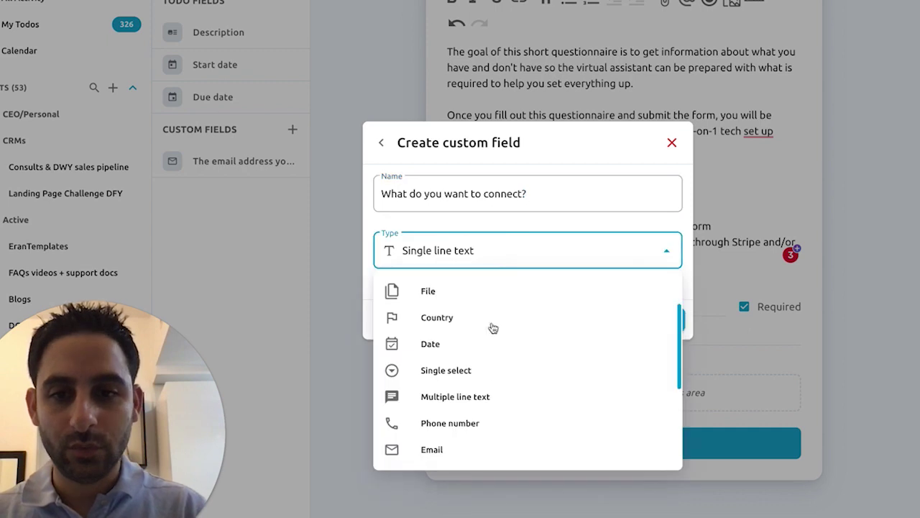
scroll(433, 345, down, 1)
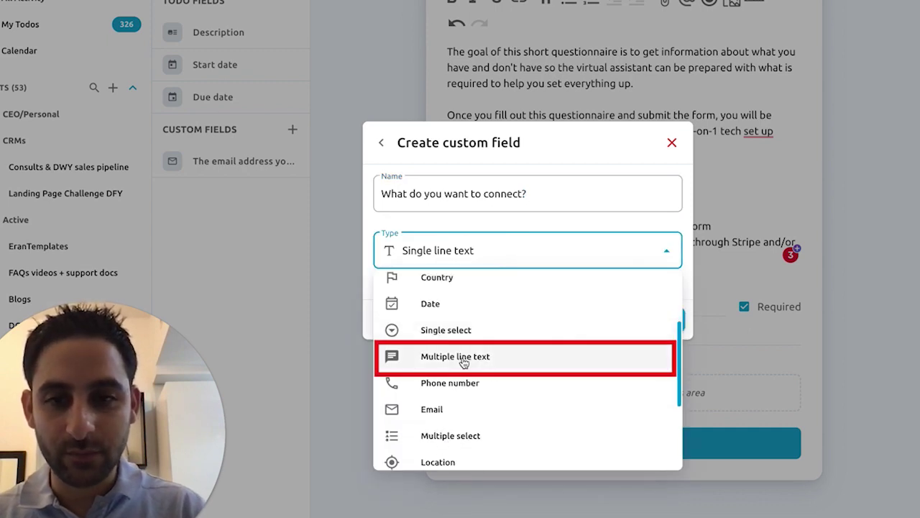
scroll(463, 363, down, 1)
click(460, 425)
key(Return)
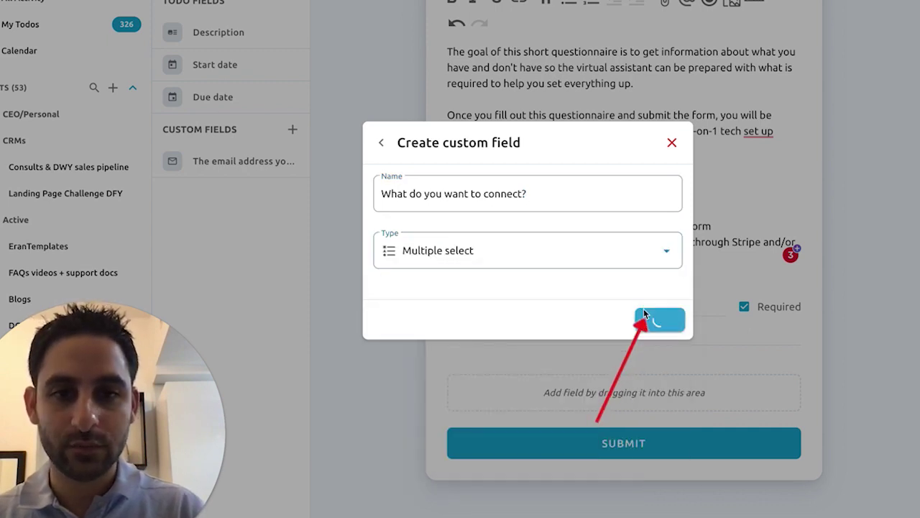
Step: Give the field the options Stripe, PayPal and Something else?
text(Stripe)
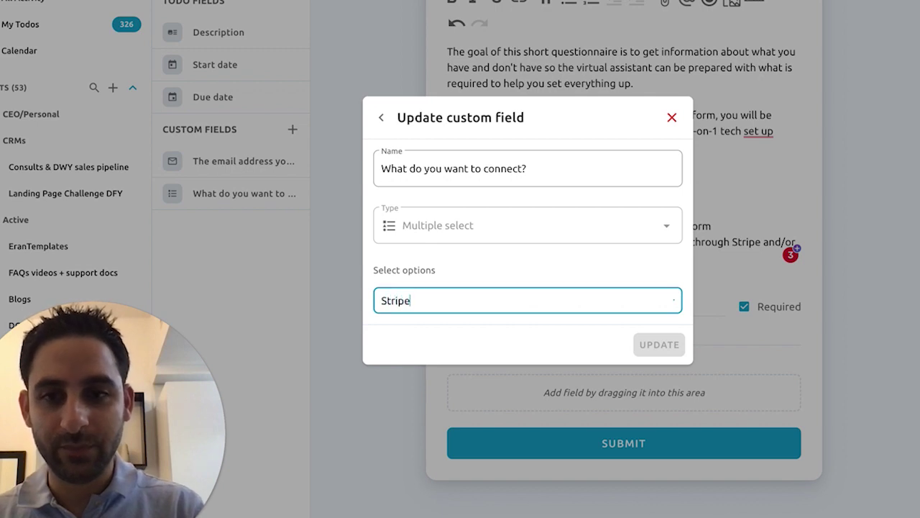
key(Return)
text(PayPal)
key(Return)
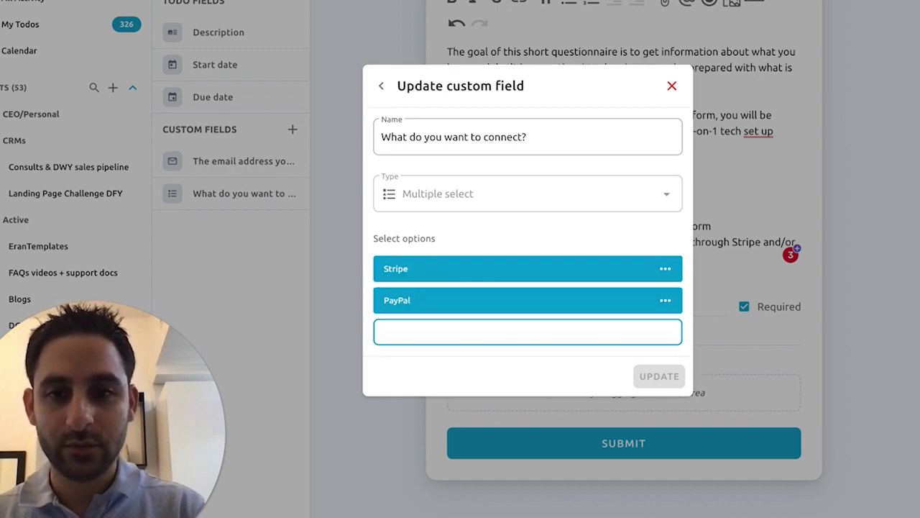
text(Something else?)
Step: Colour Stripe purple and Something else? red, then update the field
click(665, 300)
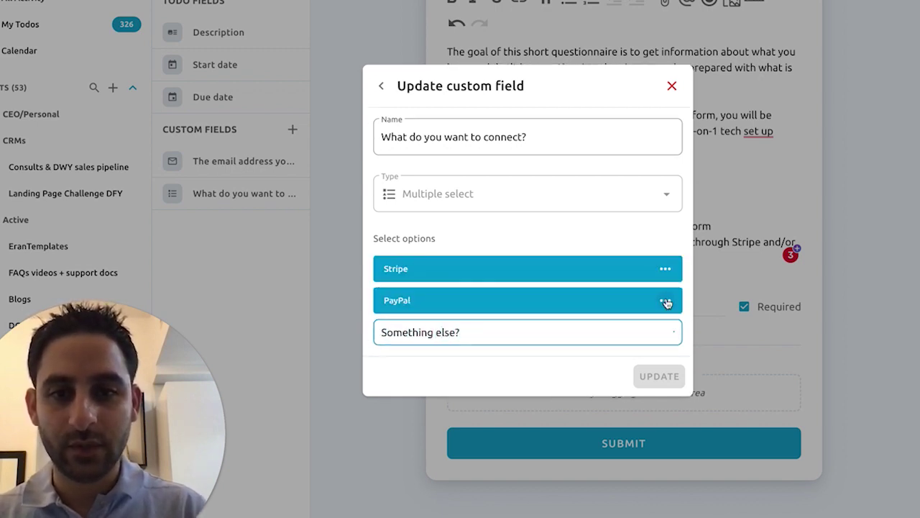
click(678, 335)
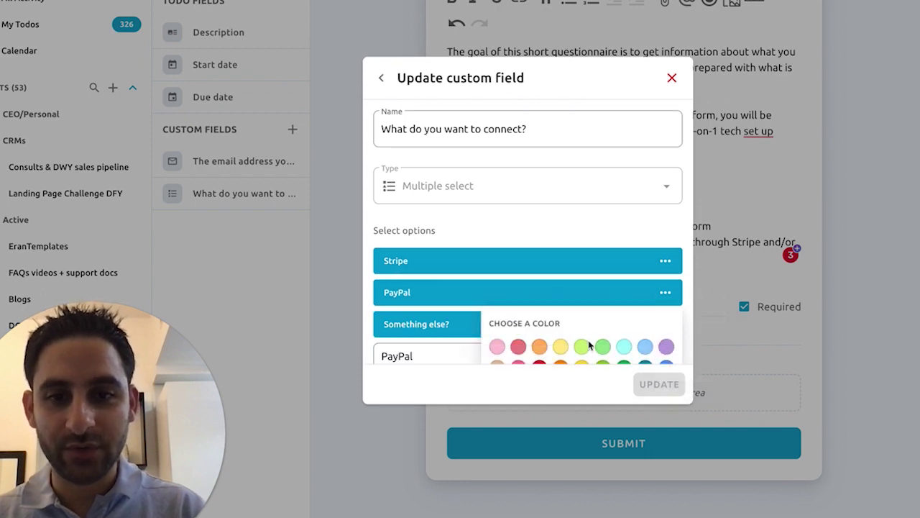
scroll(590, 345, down, 1)
click(665, 214)
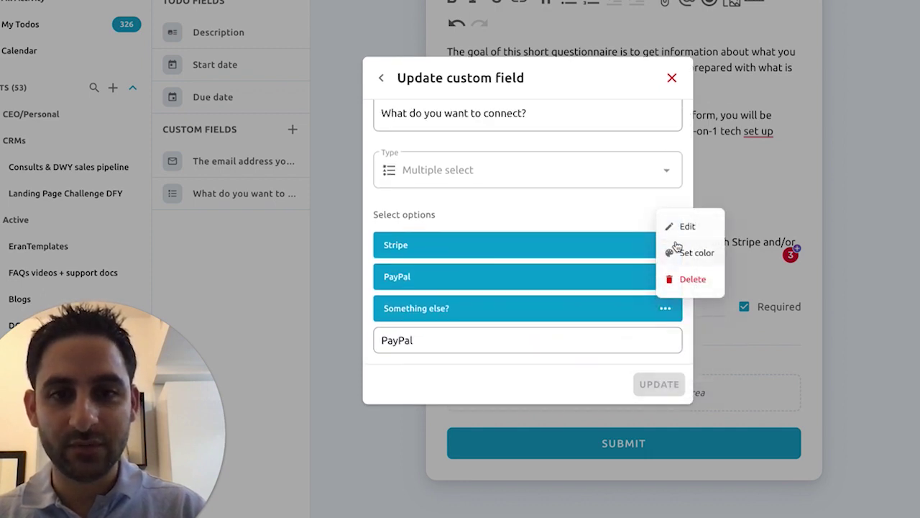
click(586, 209)
click(665, 245)
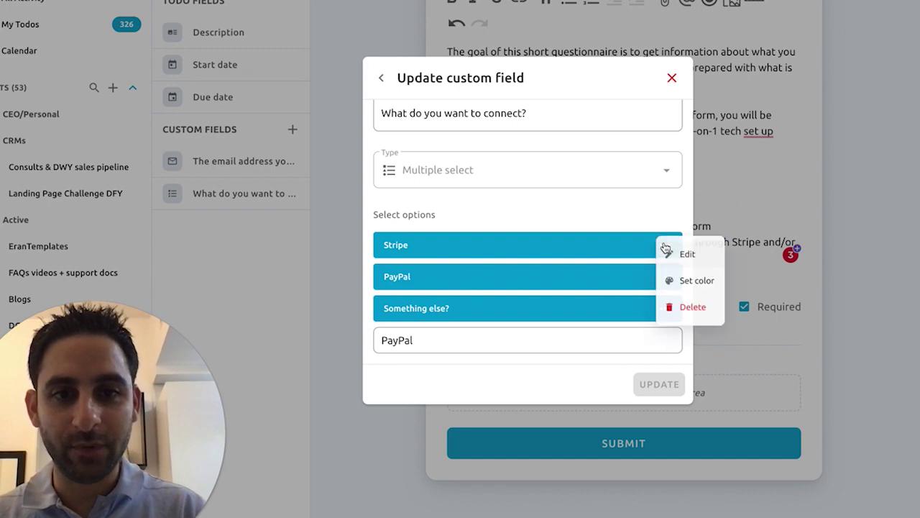
click(683, 253)
click(665, 308)
click(680, 347)
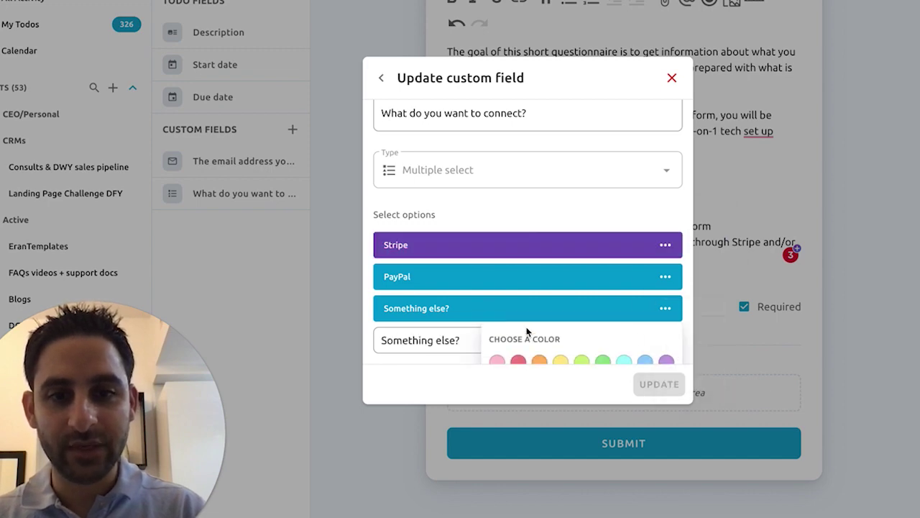
scroll(532, 327, down, 1)
click(538, 323)
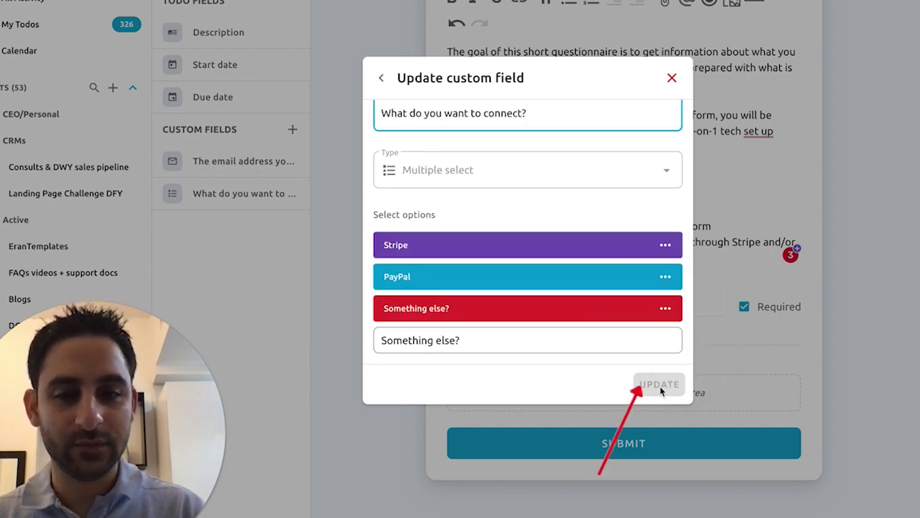
click(660, 386)
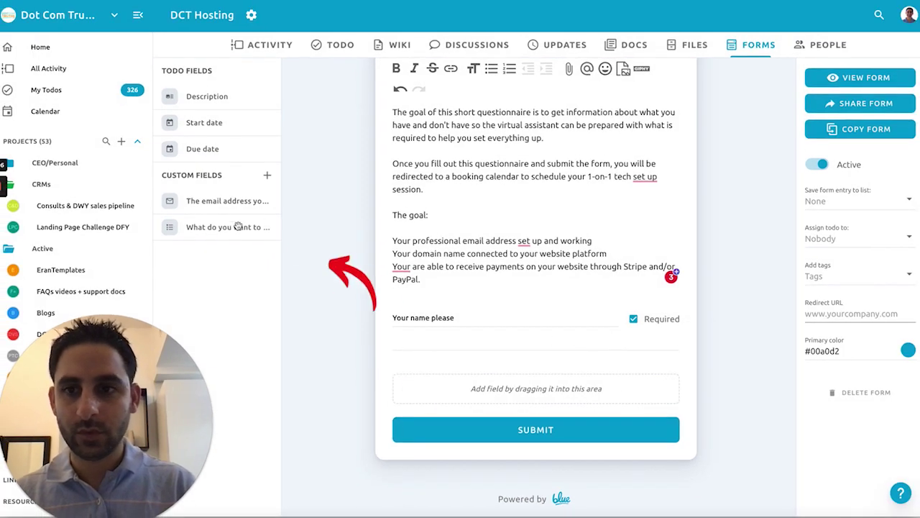
Step: Add the connect question to the form as 'Payment Gateway' with description 'What payment gateway do you wish to connect?'
drag(237, 226, 534, 384)
text(Payment Gateway)
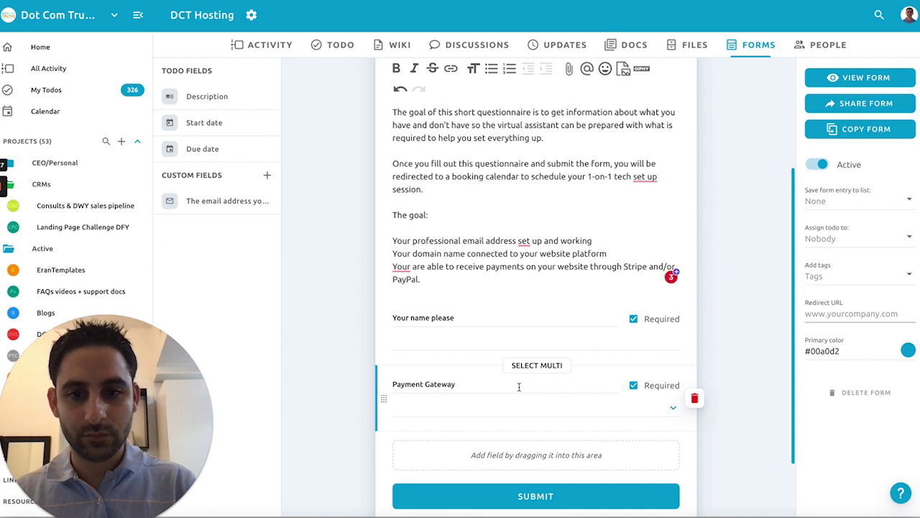
key(Tab)
text(What payment gateway)
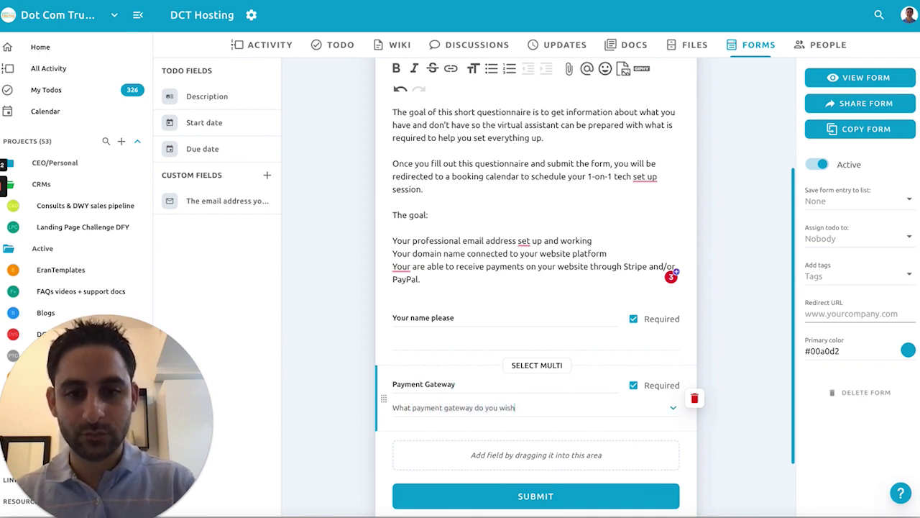
text( do you wish to connect?)
Step: Add the sign-up email address field to the form below it
scroll(536, 288, down, 1)
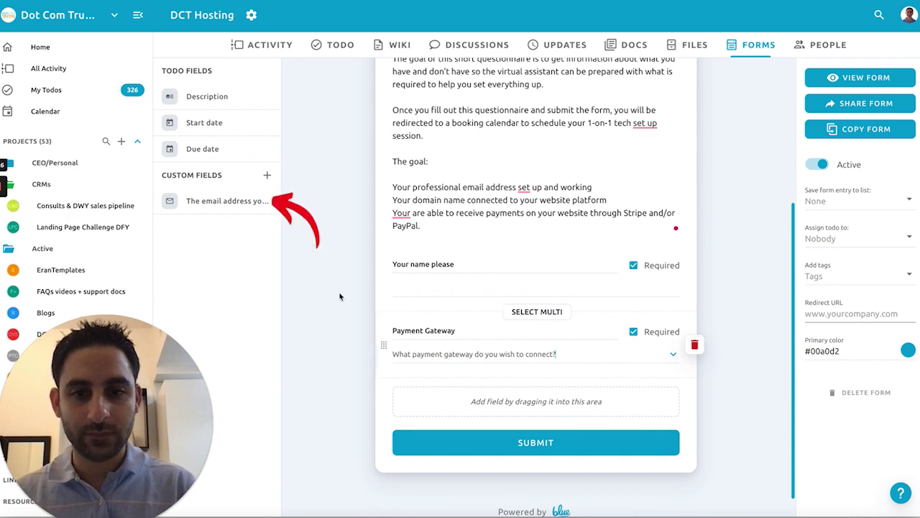
drag(217, 201, 460, 338)
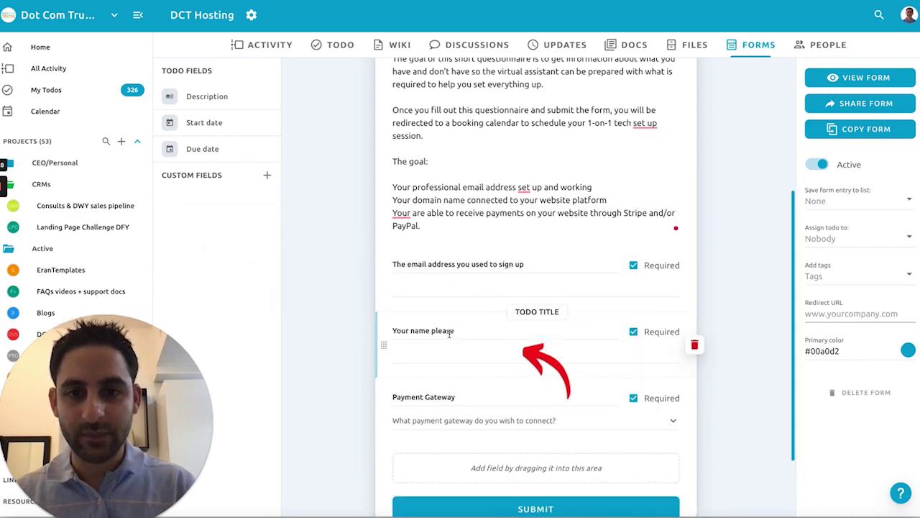
scroll(481, 258, down, 2)
click(267, 175)
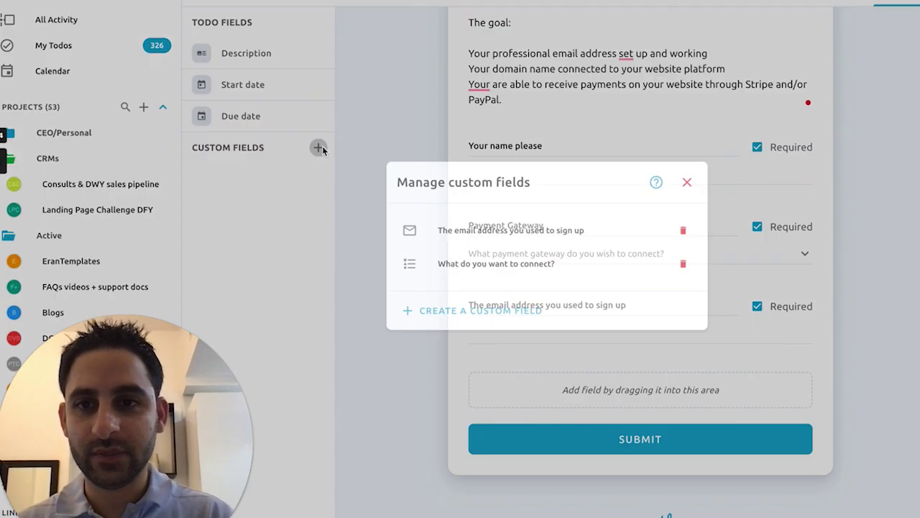
Step: Create a URL field 'What is the domain name you purchased?' and place it below the sign-up email
click(392, 310)
text(Have you)
key(ctrl+a)
text(What is)
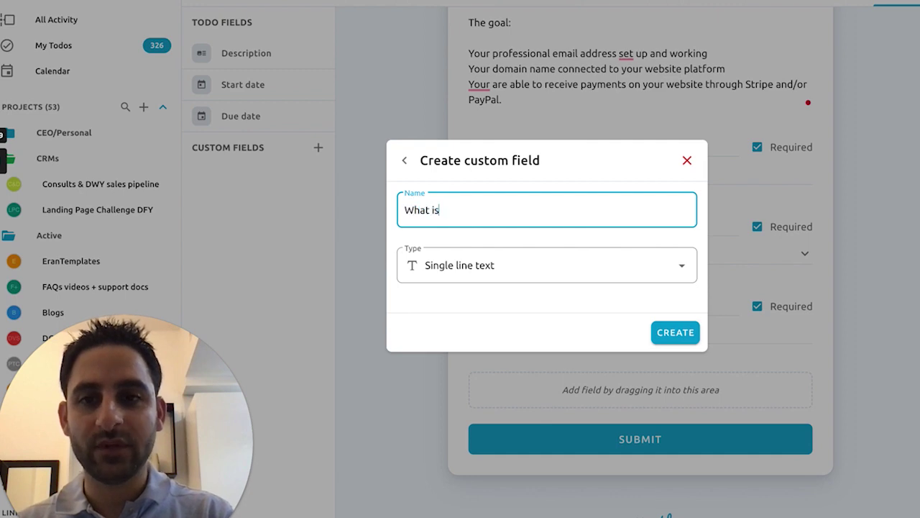
text( the domain name you purchased?)
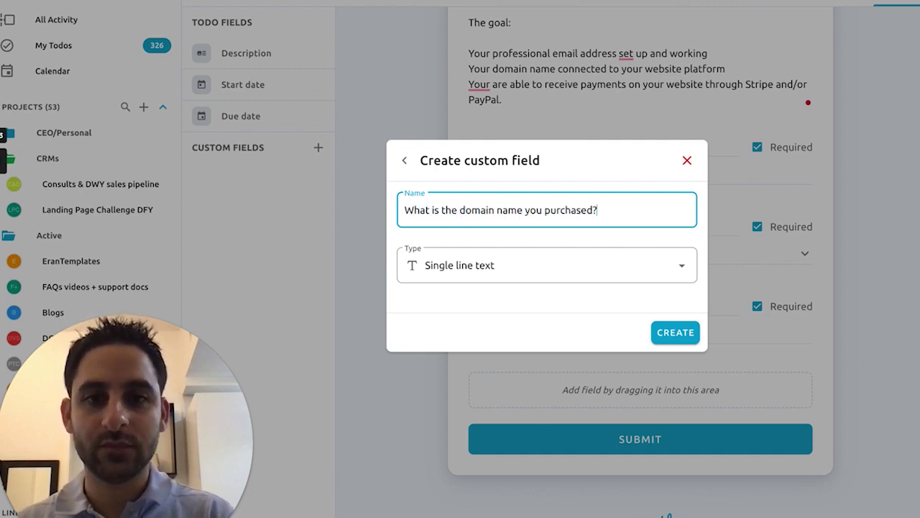
click(478, 265)
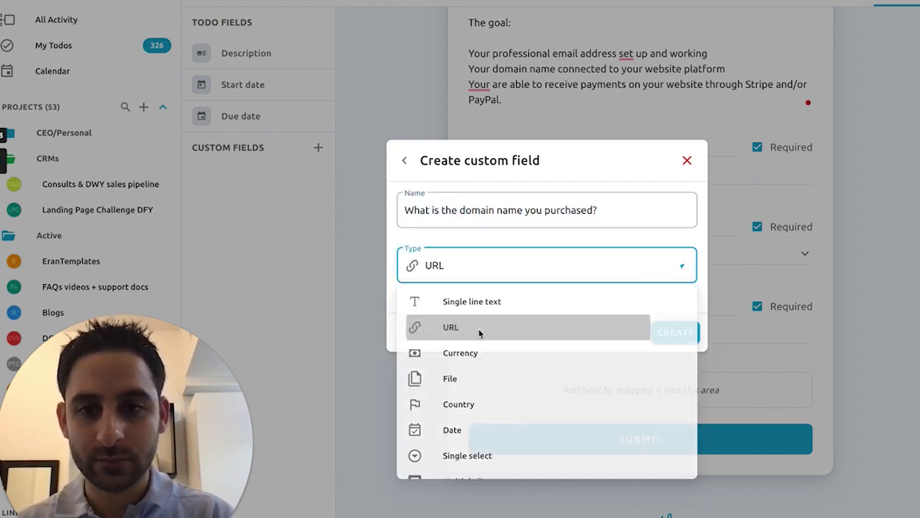
click(478, 327)
click(676, 332)
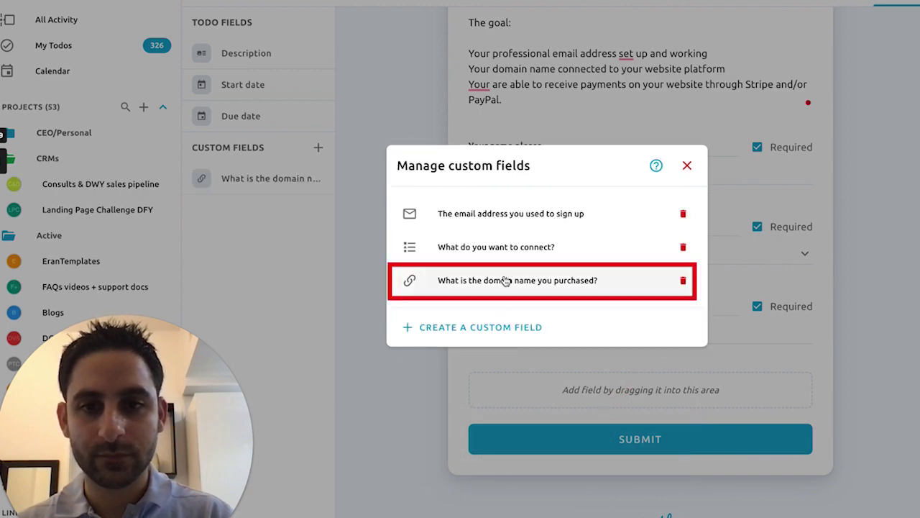
click(374, 237)
drag(287, 178, 593, 388)
Step: Create a Multiple line text field 'What is the email address you wish t…'
click(318, 146)
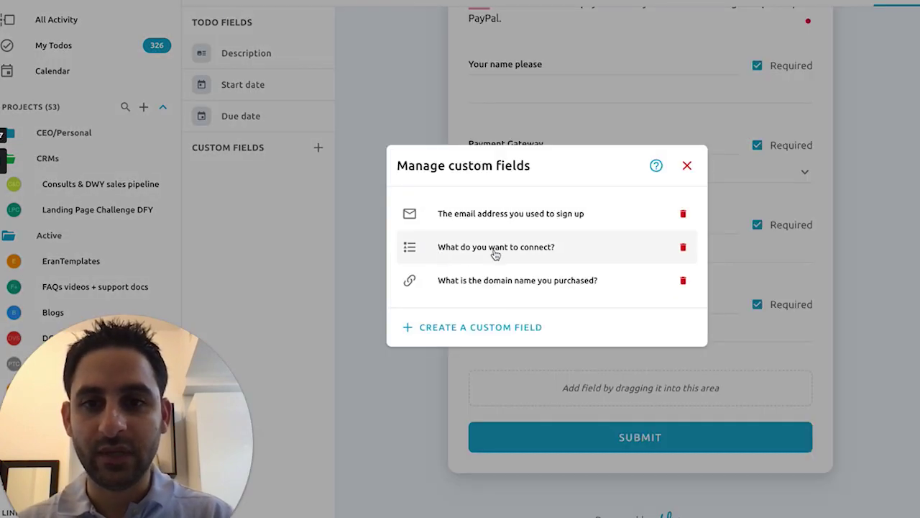
click(493, 324)
click(486, 308)
click(458, 214)
text(What i)
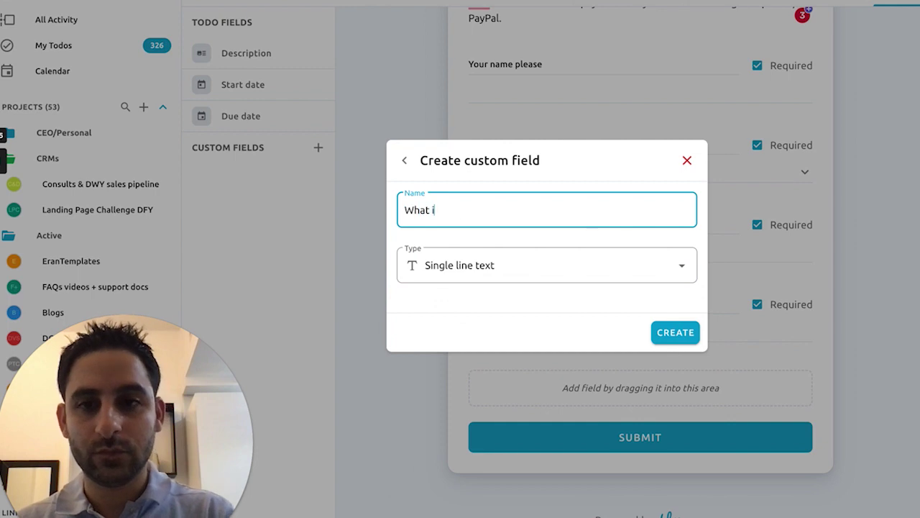
text(s the email addre)
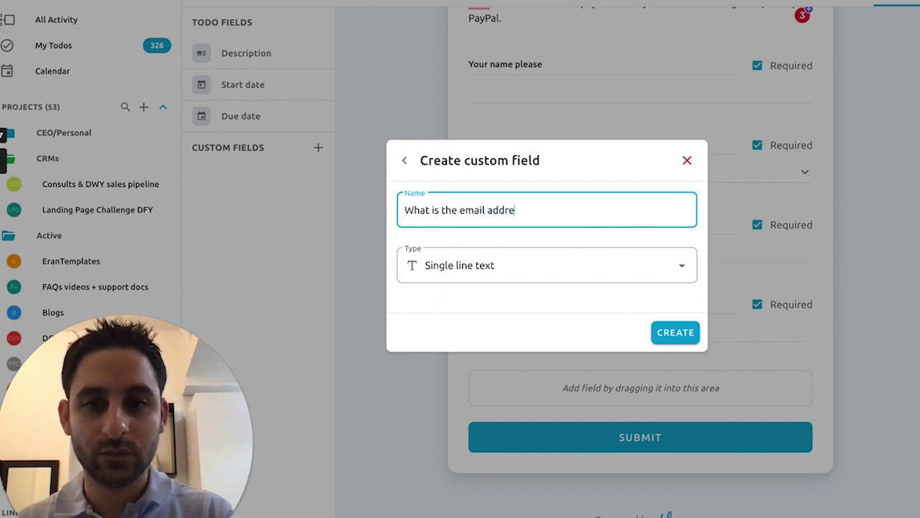
text(ss you wish to create?)
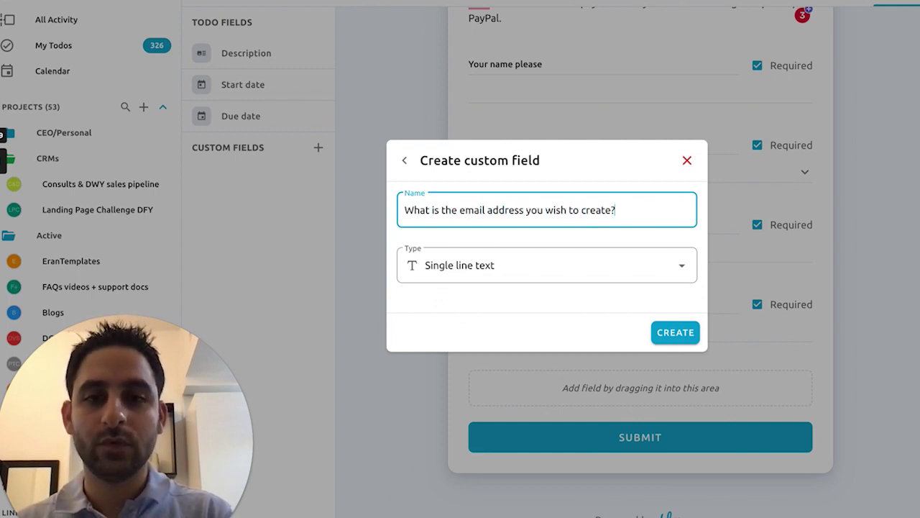
click(539, 265)
scroll(522, 384, down, 1)
click(506, 357)
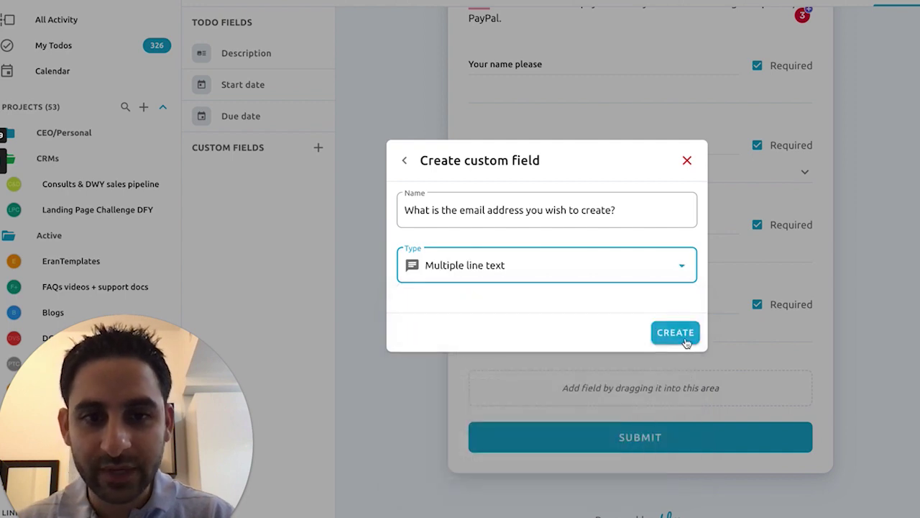
click(672, 332)
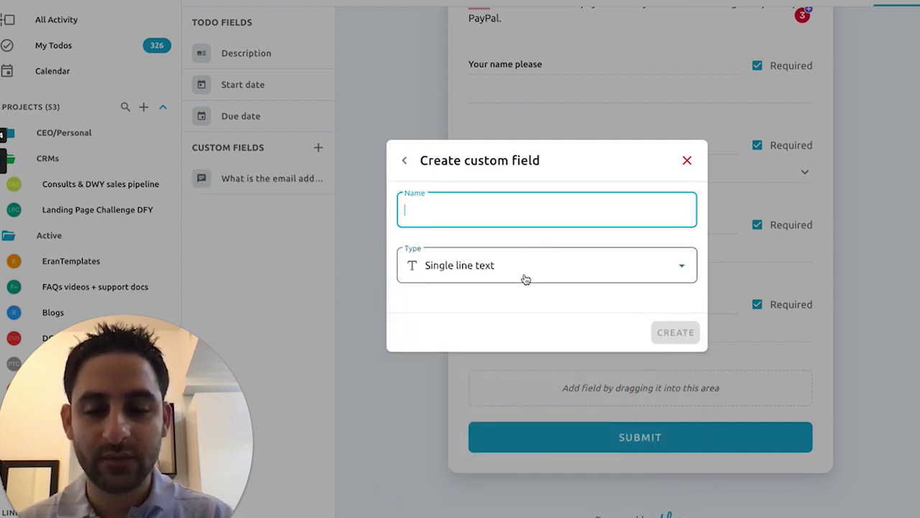
click(526, 279)
scroll(496, 397, down, 2)
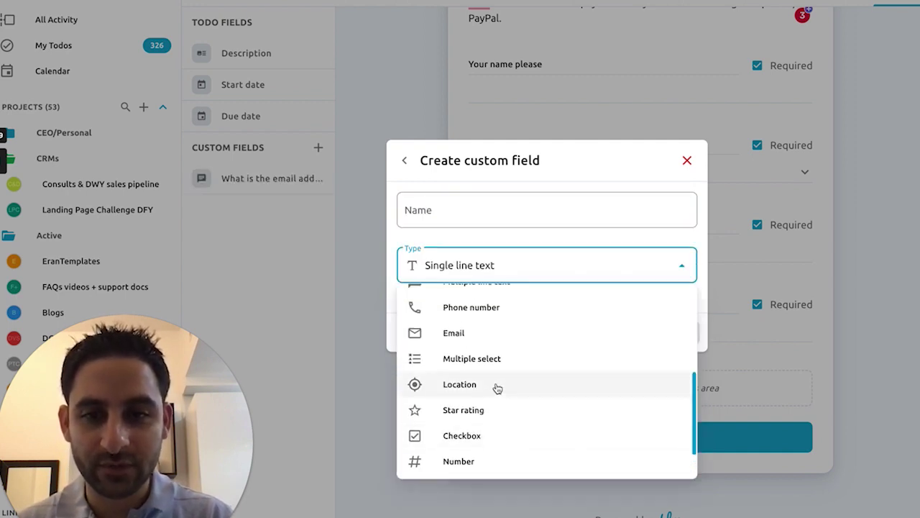
Step: Create a Single select custom field named 'What platform are you using?'
scroll(497, 388, up, 2)
click(439, 320)
click(471, 203)
text(Wh)
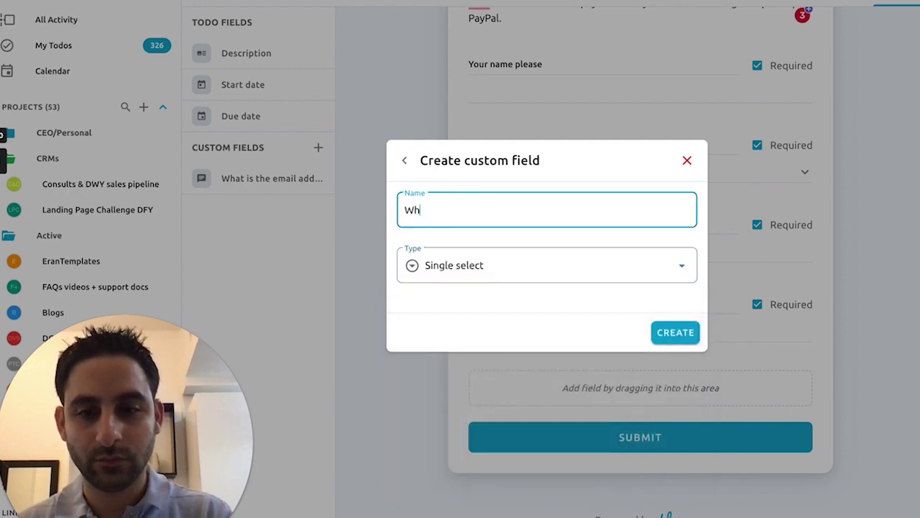
text(at platform are you su)
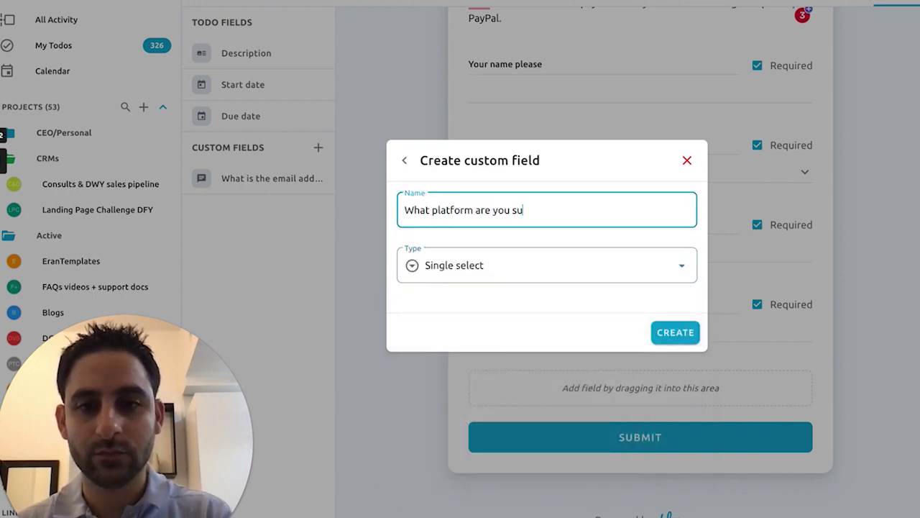
key(BackSpace)
key(BackSpace)
text(using?)
click(676, 334)
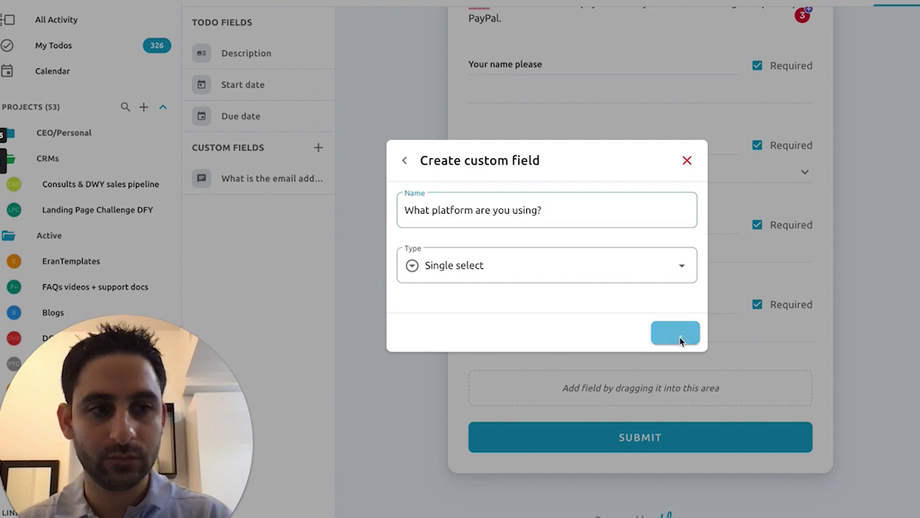
Step: Add the platform choices Systeme.io, Kajabi, New Zenler, Podia and Something else?
click(430, 314)
text(Sys)
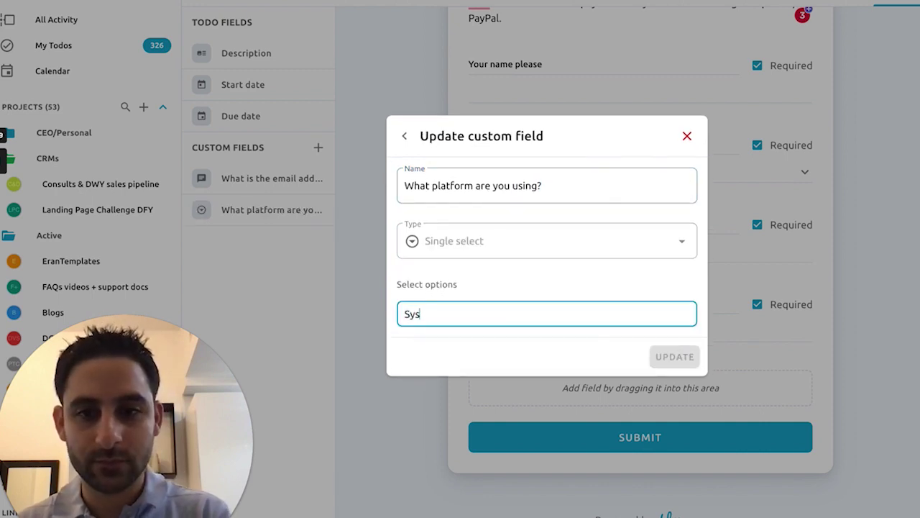
text(Ka)
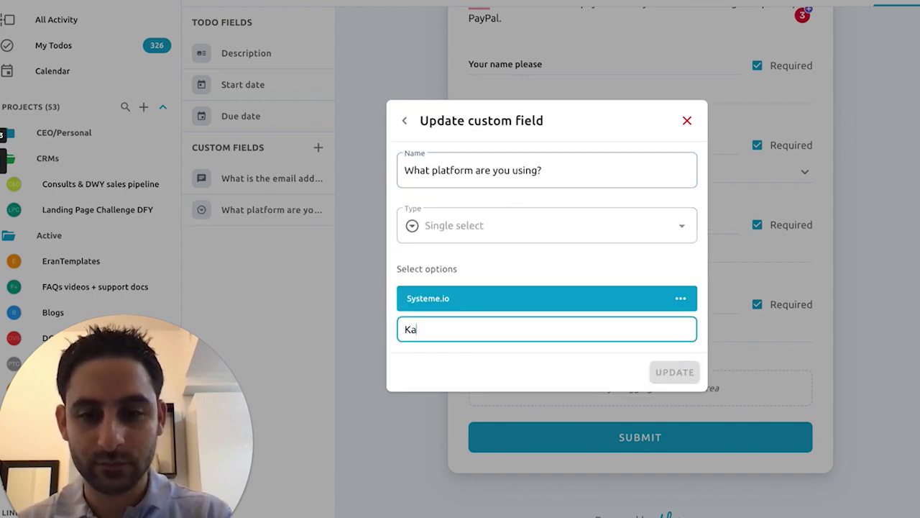
text(jabi)
key(Return)
text(Zenl)
key(BackSpace)
key(BackSpace)
key(BackSpace)
key(BackSpace)
text(New Zenler)
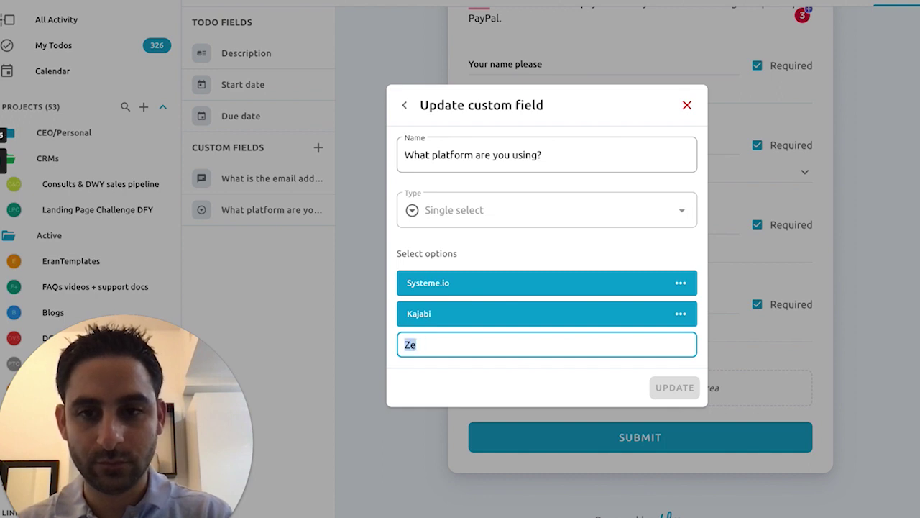
key(Return)
text(Podia)
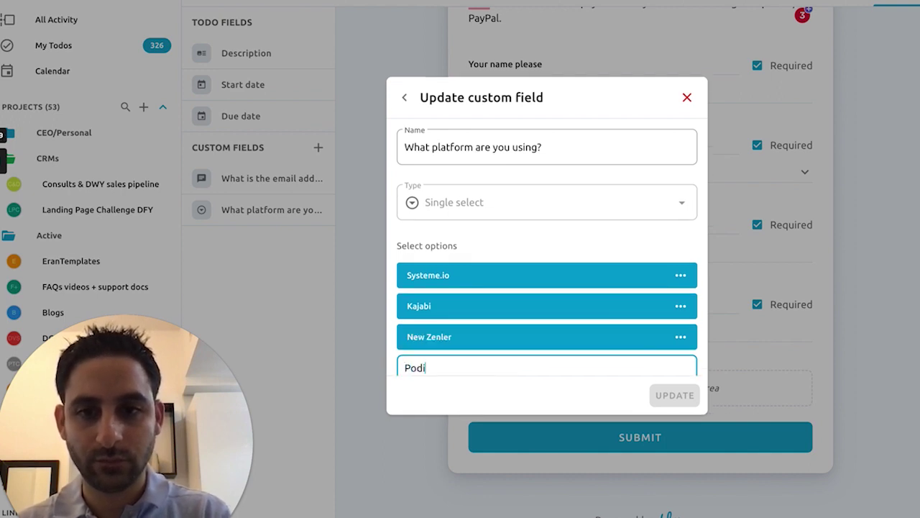
key(Return)
text(Something)
key(ctrl+a)
text(S)
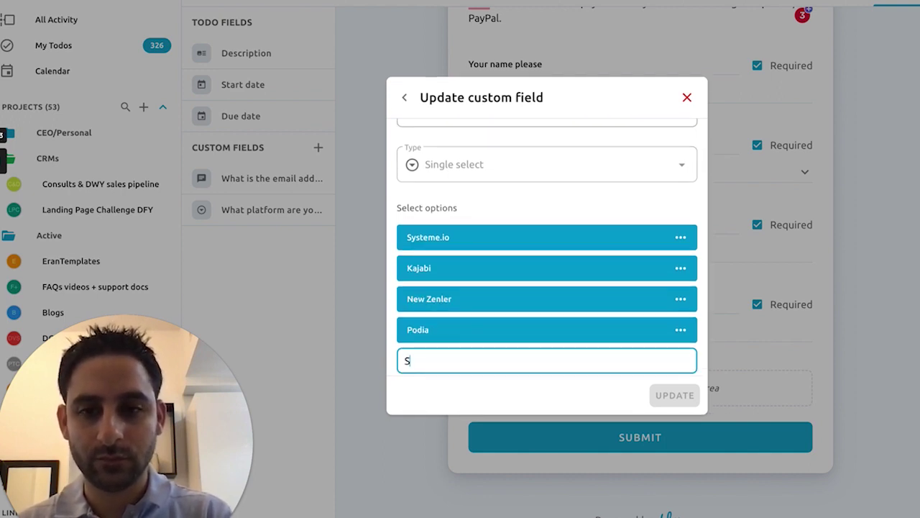
text(omething else?)
key(Return)
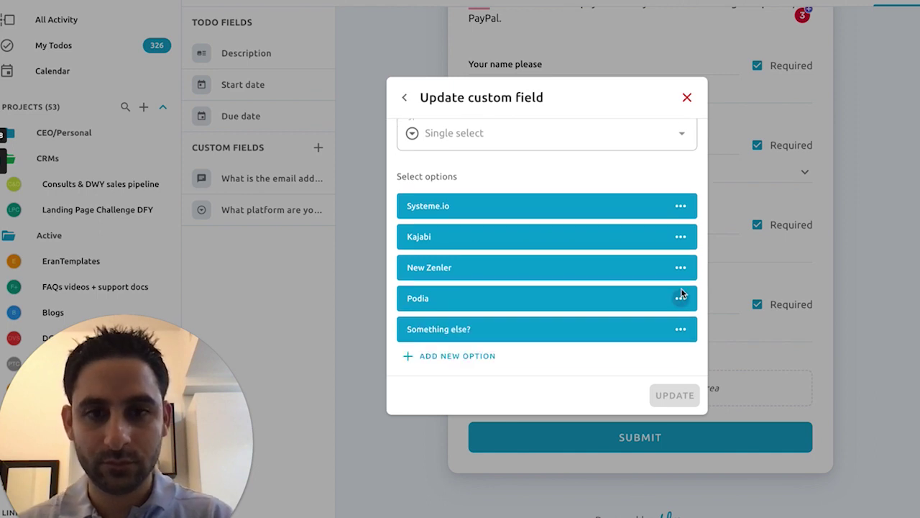
Step: Colour Podia purple, New Zenler yellow, Systeme.io light cyan and Something else? red, then save
click(680, 298)
click(699, 331)
click(682, 316)
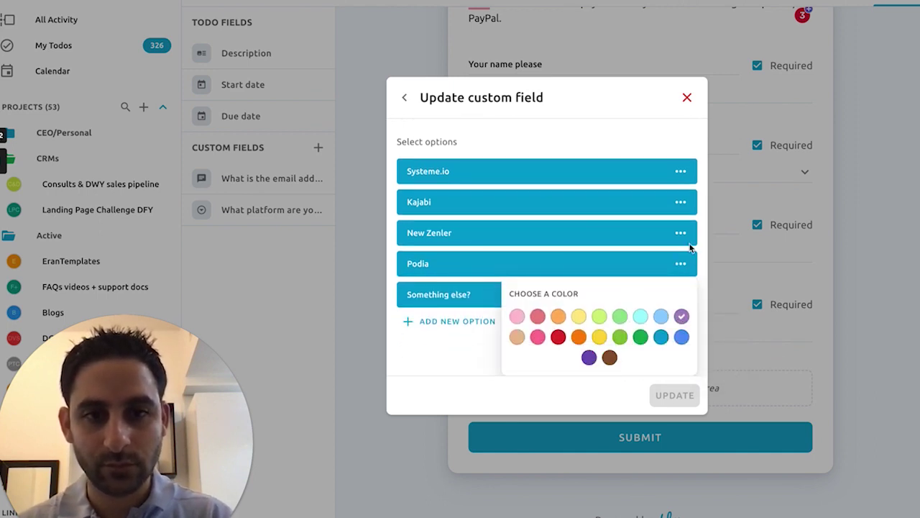
click(682, 234)
click(700, 266)
click(579, 319)
click(684, 238)
click(703, 271)
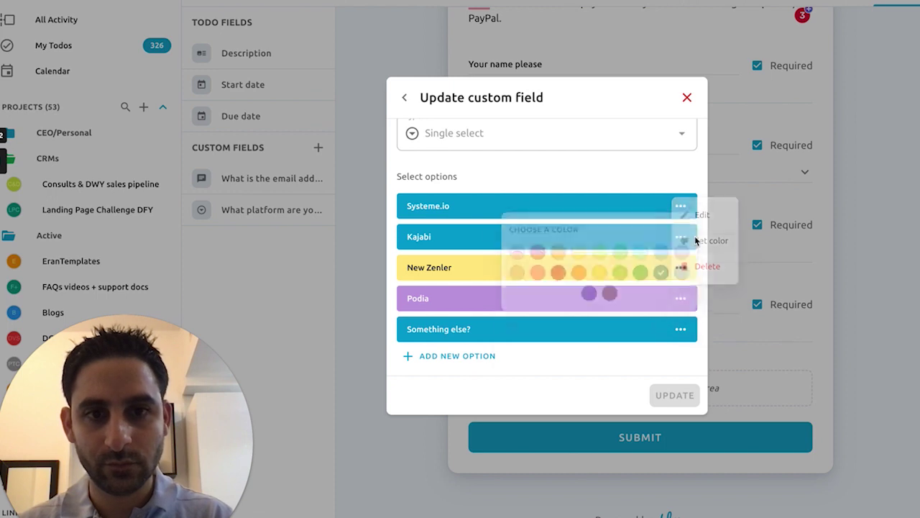
click(647, 263)
click(680, 329)
click(699, 362)
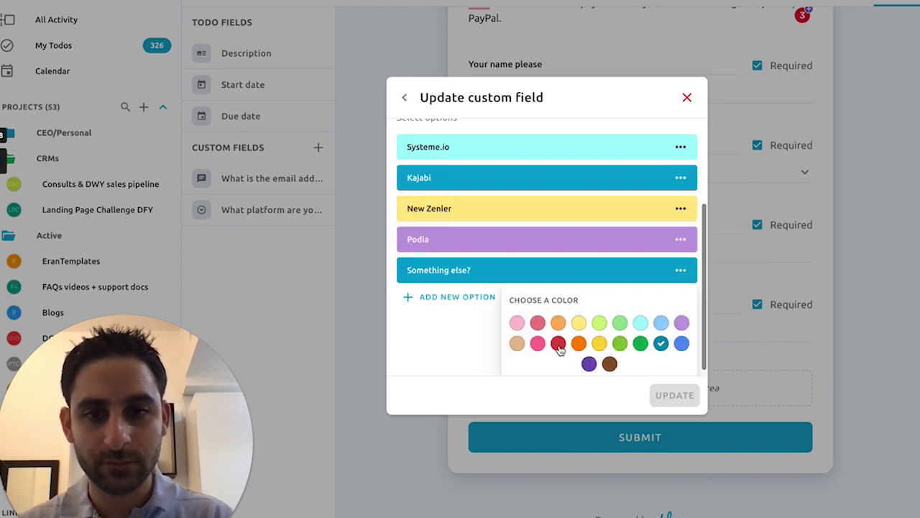
click(559, 343)
click(673, 396)
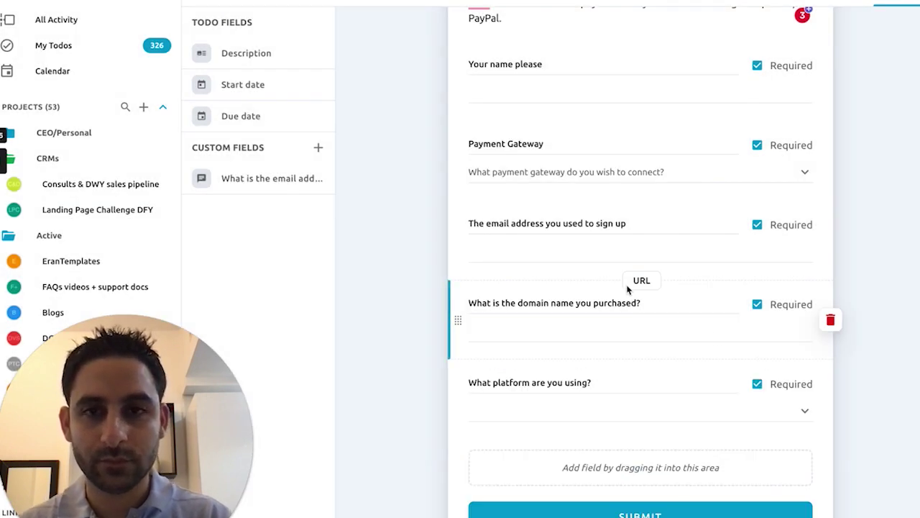
Step: Move the email-address question directly below the name question
scroll(626, 290, up, 1)
drag(273, 178, 539, 160)
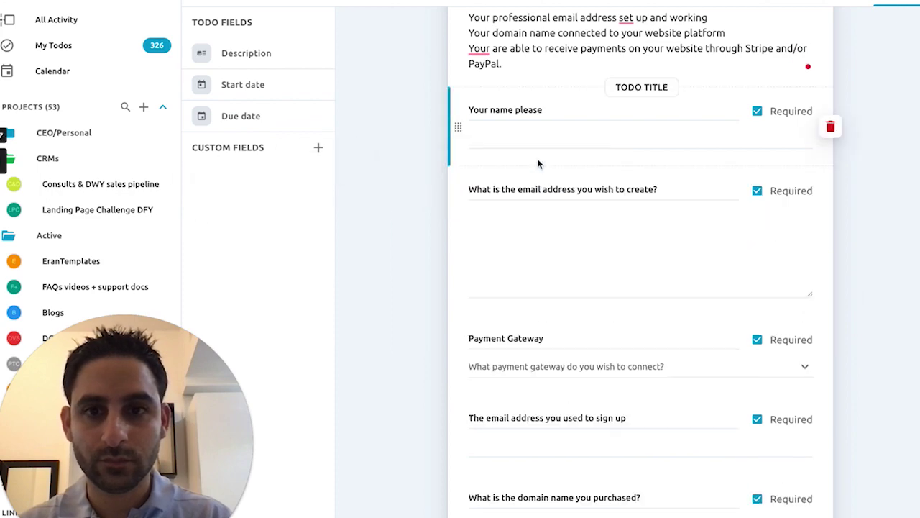
scroll(763, 291, down, 3)
Step: Create the single-select question 'Are you a DCT Email Hosting Client?' with a Yes answer
click(763, 293)
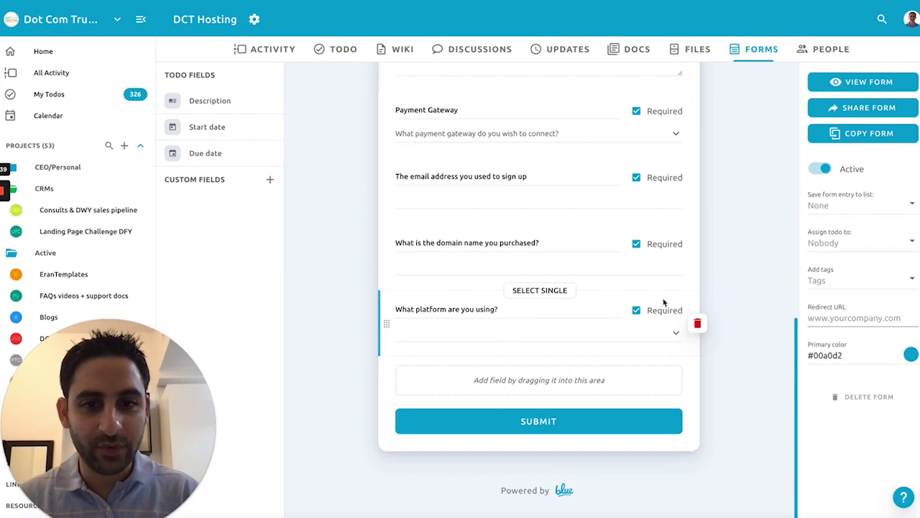
click(271, 181)
click(424, 354)
text(Are you a DCT Emai)
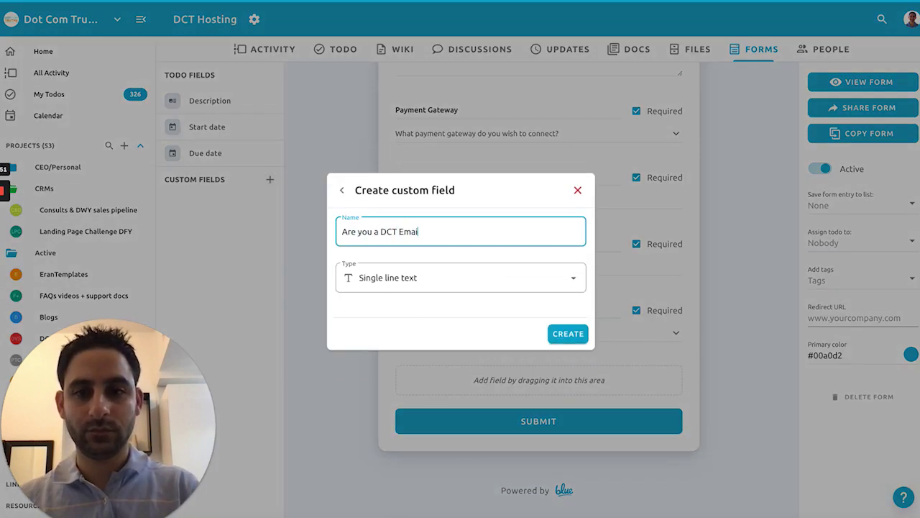
text(l Hosting Client?)
click(460, 278)
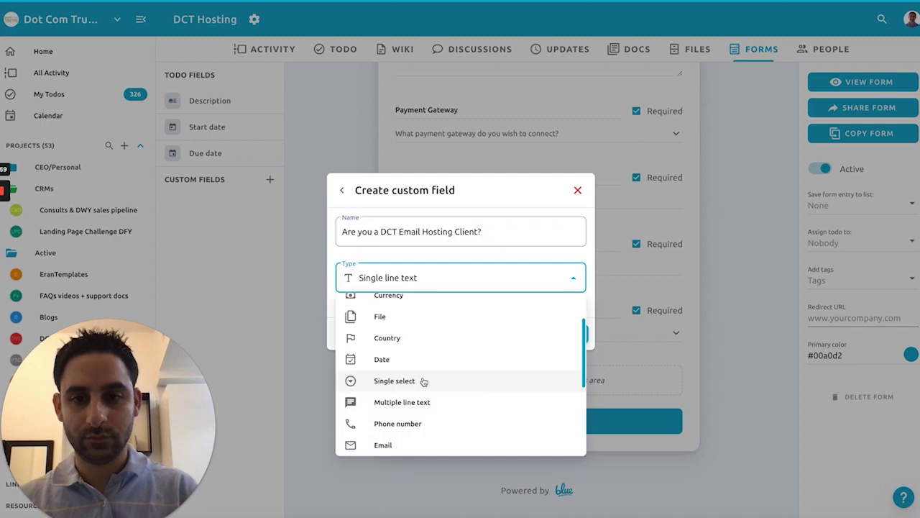
click(424, 381)
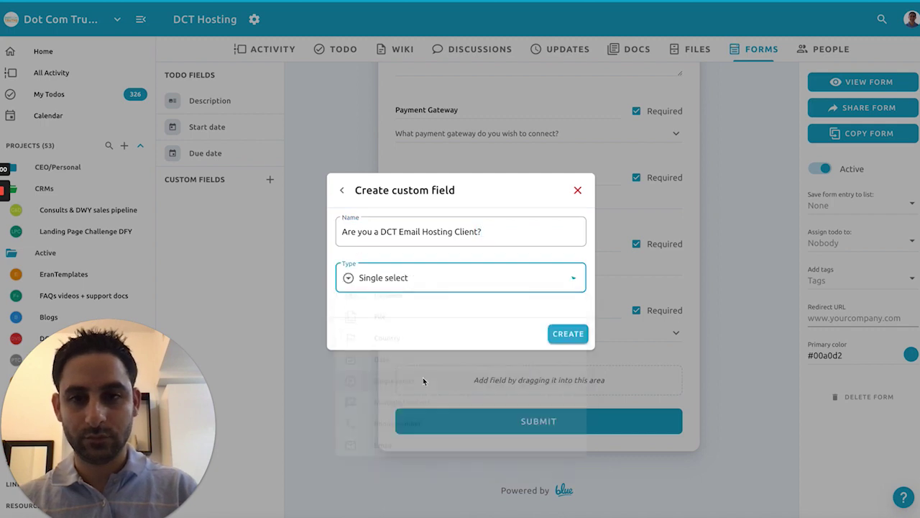
click(561, 336)
click(395, 321)
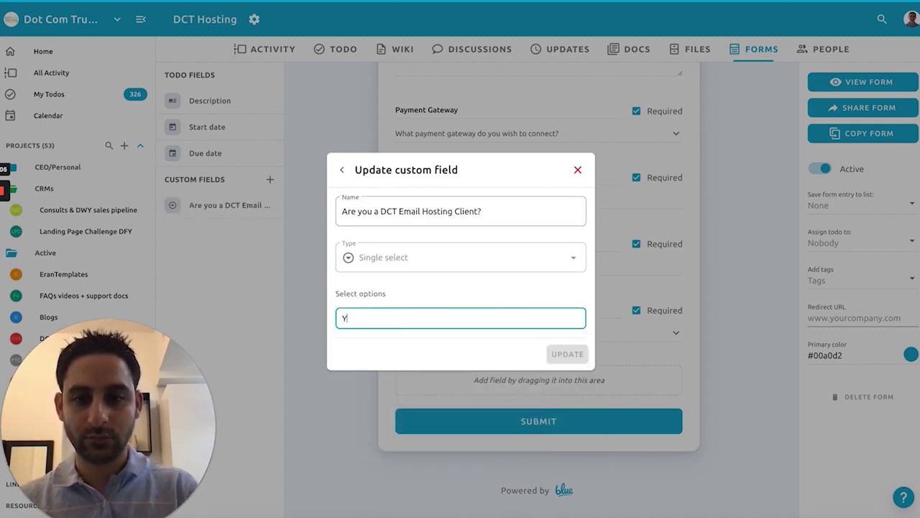
text(Yes)
key(Return)
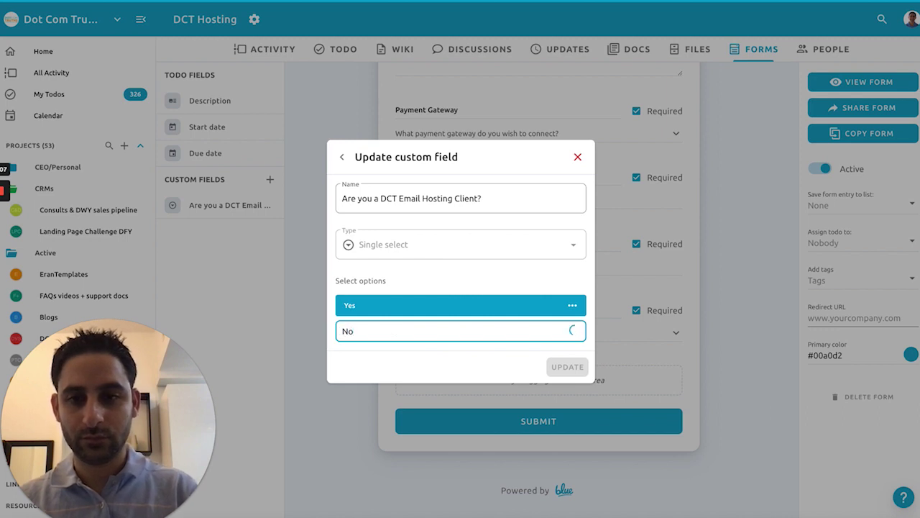
Step: Colour the No answer red and the Yes answer green, then update the field
click(573, 331)
click(594, 349)
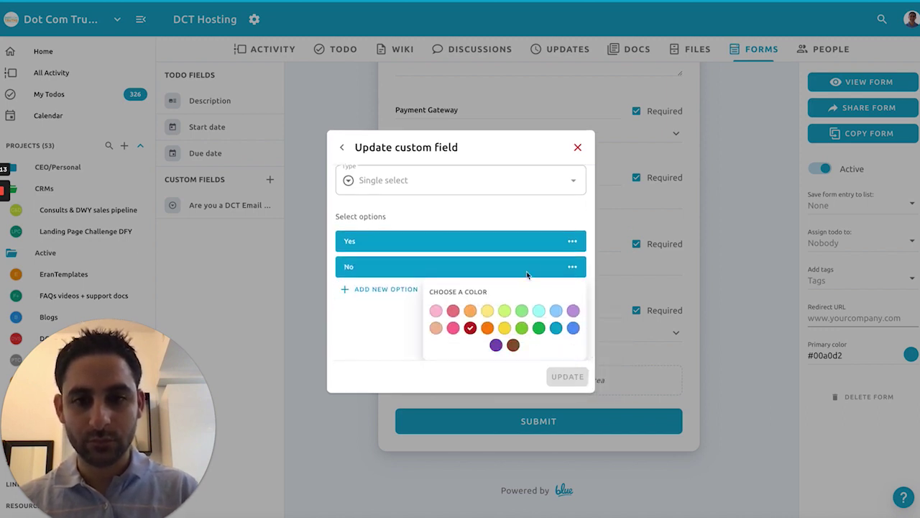
click(573, 244)
click(582, 271)
scroll(554, 302, down, 1)
click(521, 333)
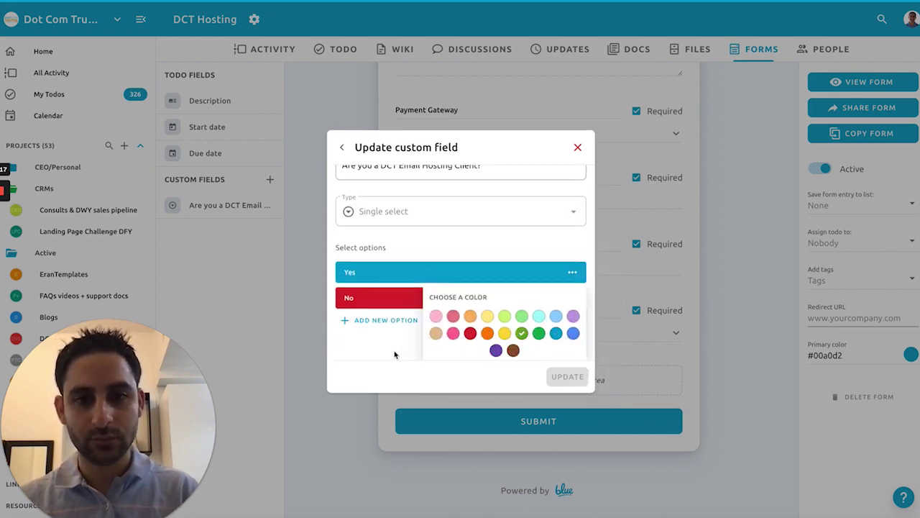
click(628, 357)
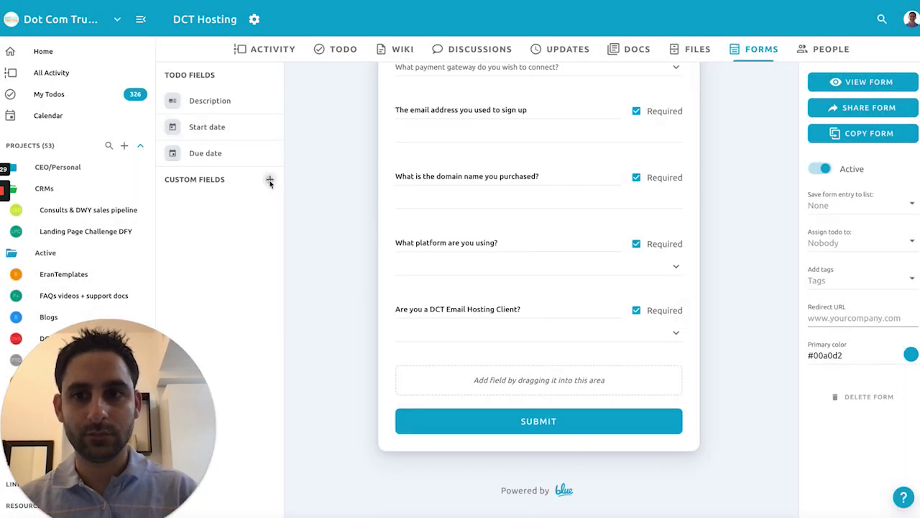
click(269, 179)
click(420, 371)
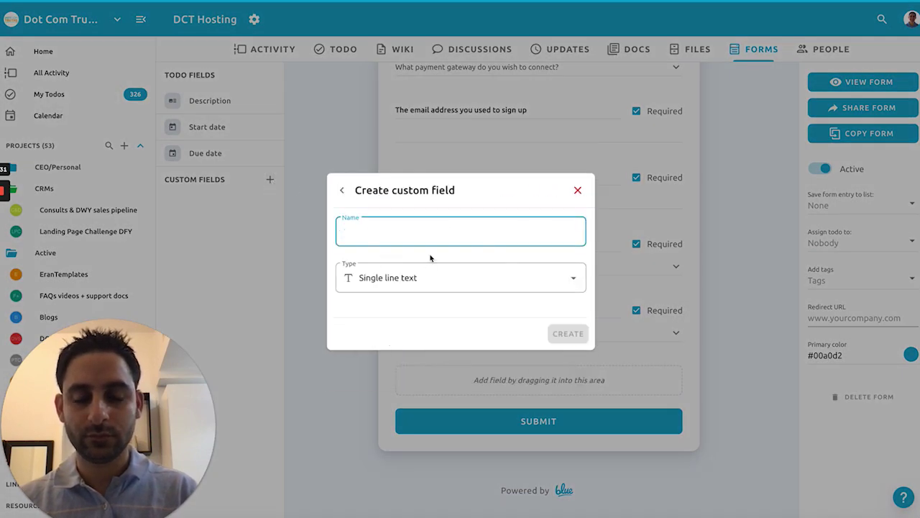
text(Do you have Email Hosting paid for?)
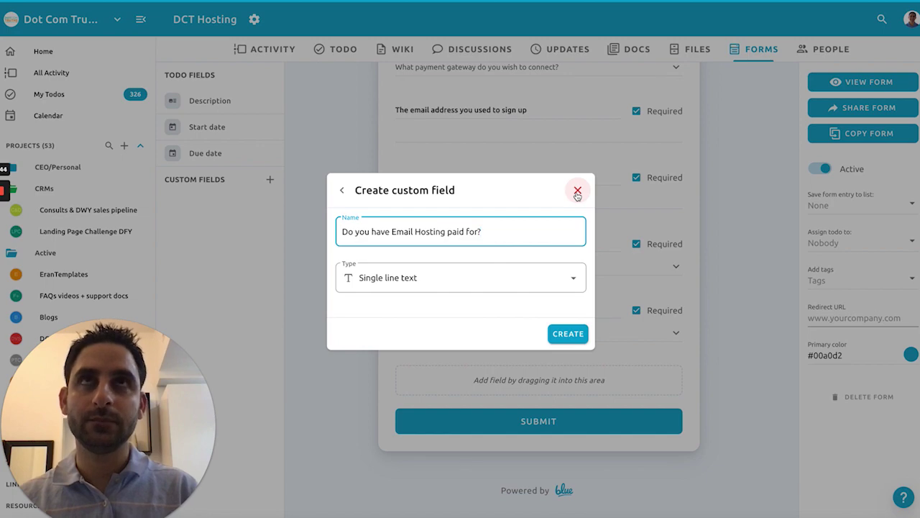
click(577, 191)
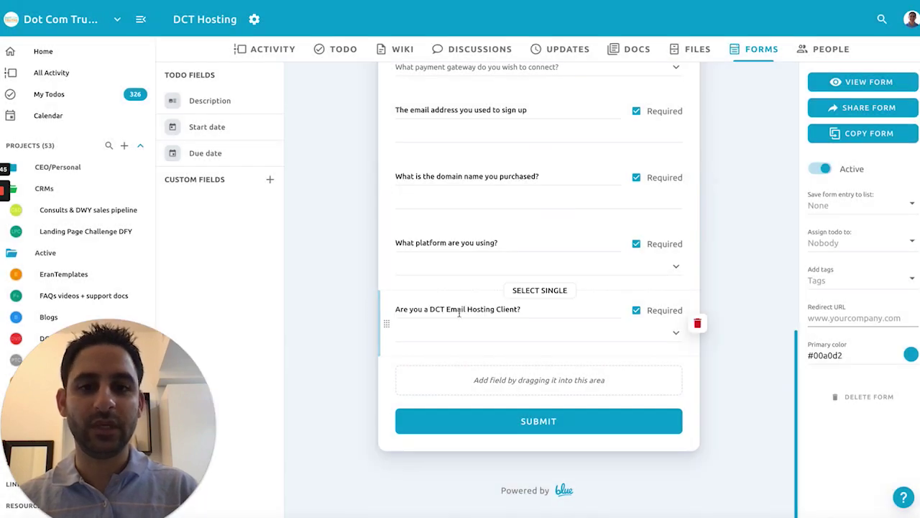
scroll(503, 302, up, 10)
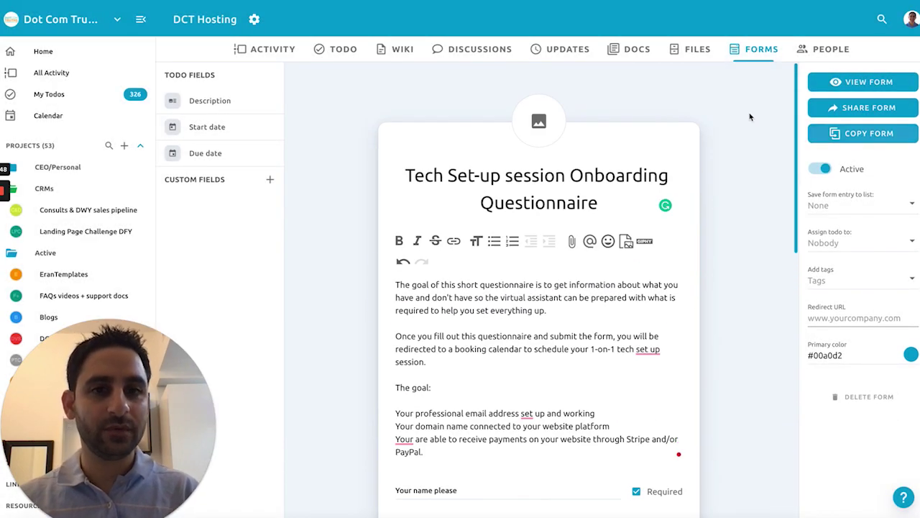
Step: Add a header photo, remove the Powered by Blue branding, and set primary colour #F1A54D
click(541, 123)
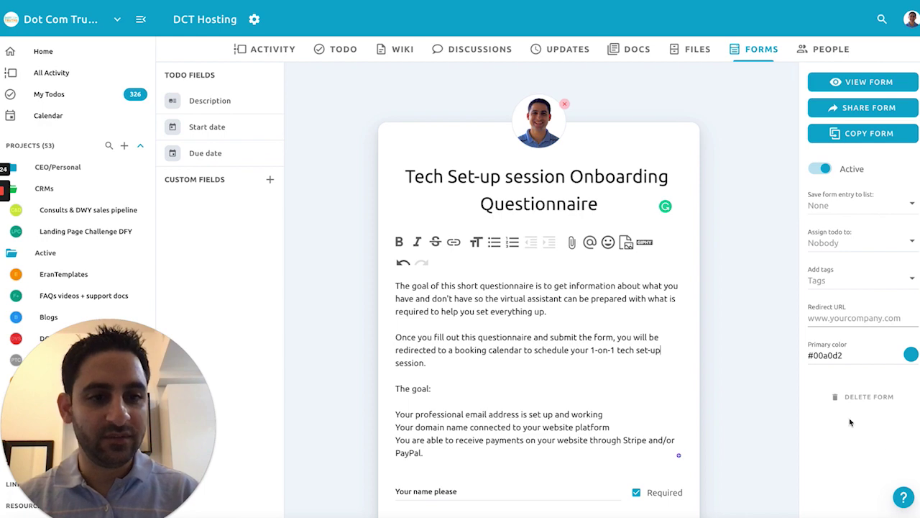
scroll(631, 422, down, 10)
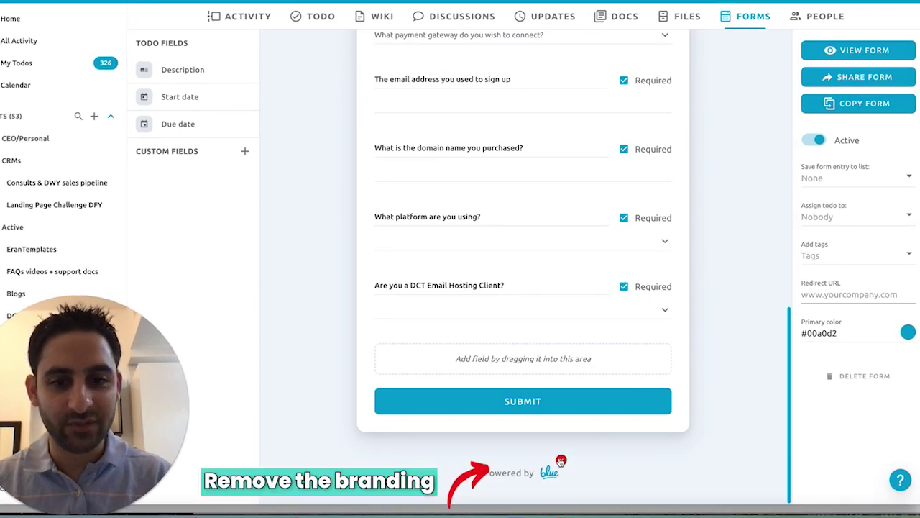
click(561, 460)
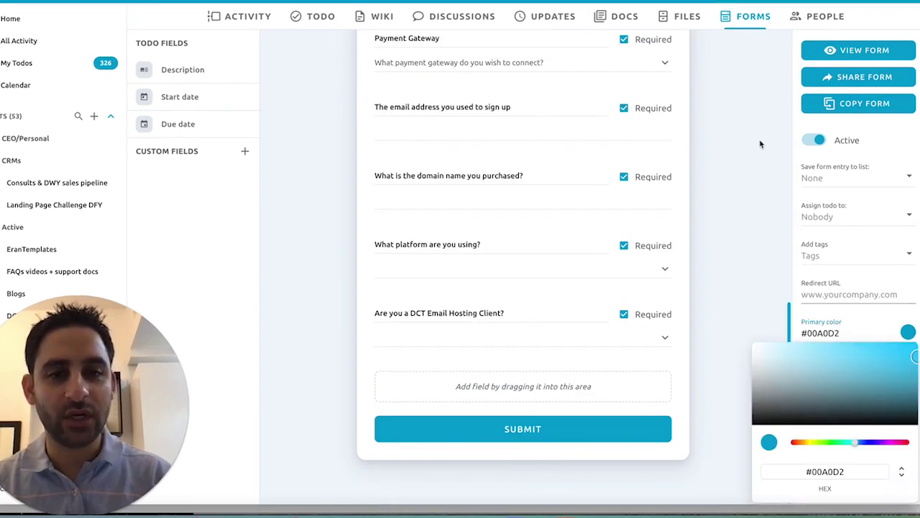
triple_click(832, 470)
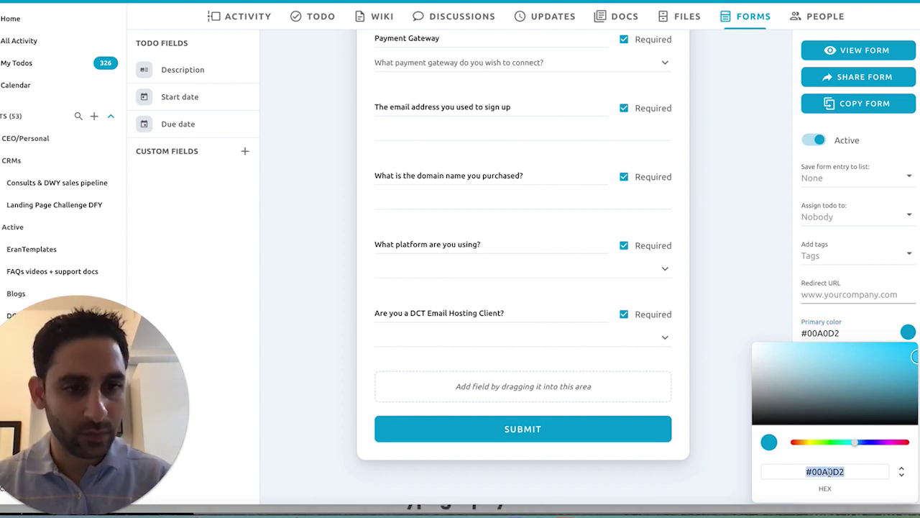
text(#F1A54D)
click(855, 255)
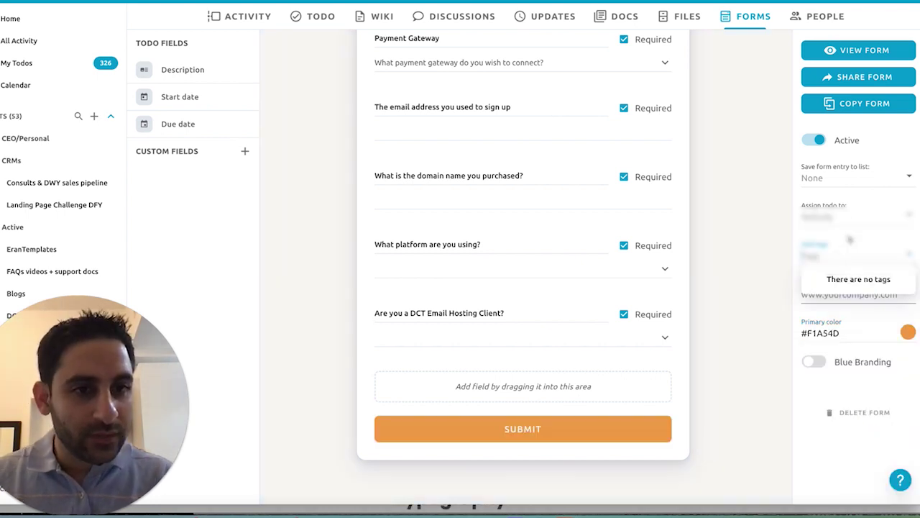
Step: Save the form's entries to the New Customers list
click(852, 216)
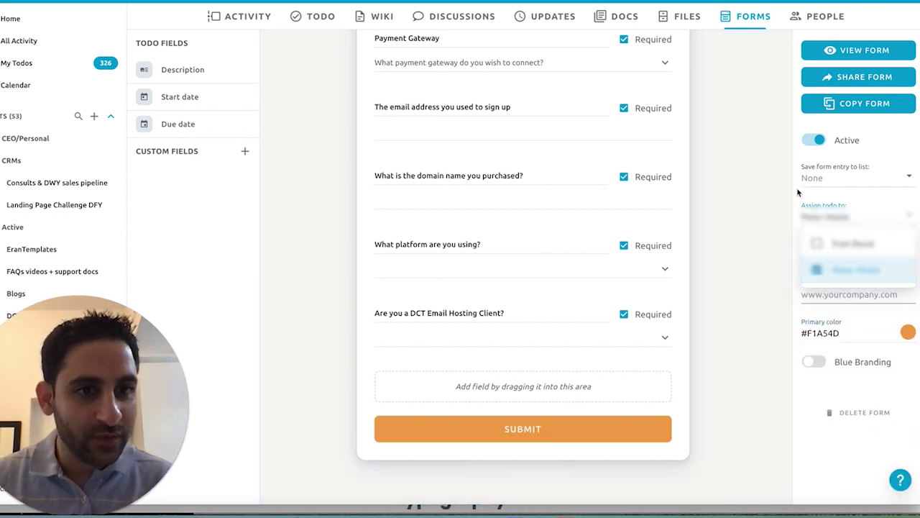
click(825, 179)
click(828, 205)
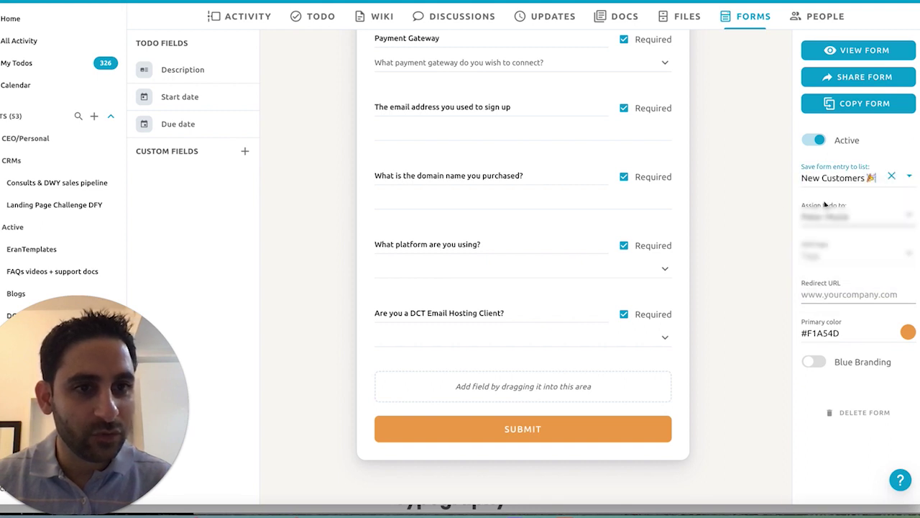
click(852, 294)
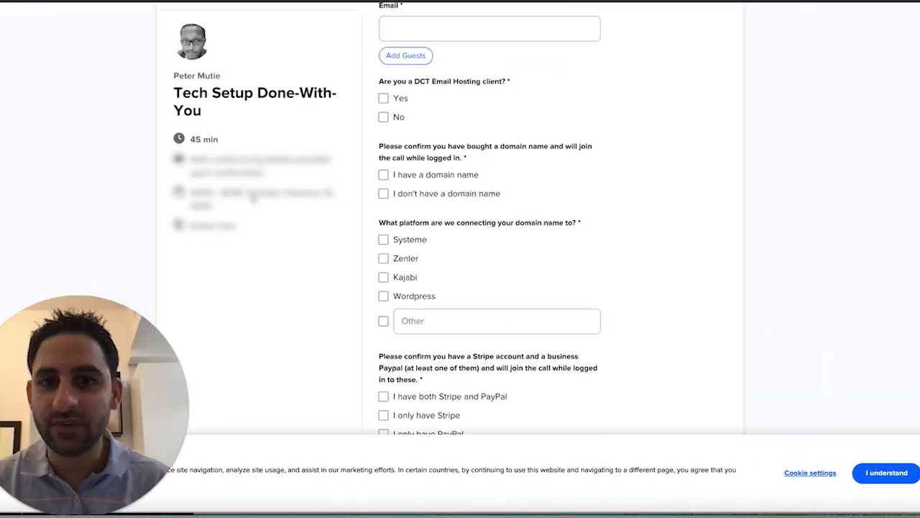
scroll(380, 147, down, 3)
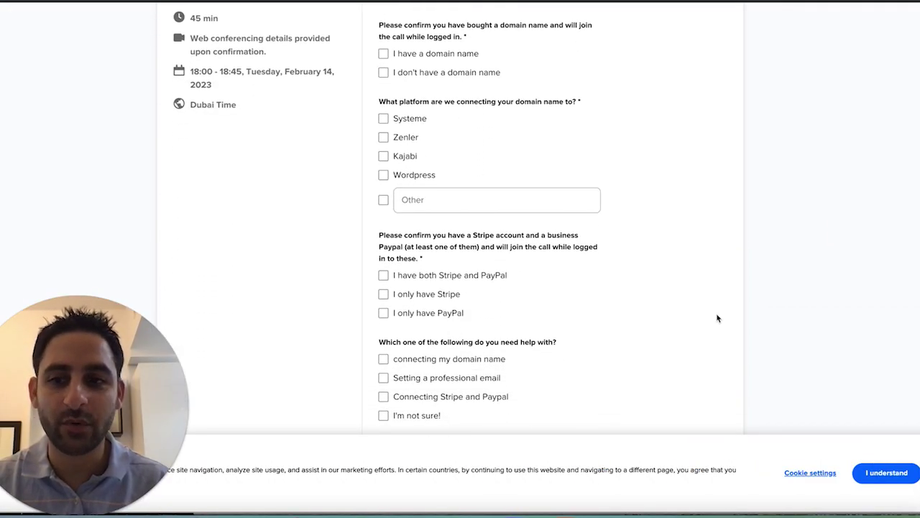
scroll(690, 276, up, 2)
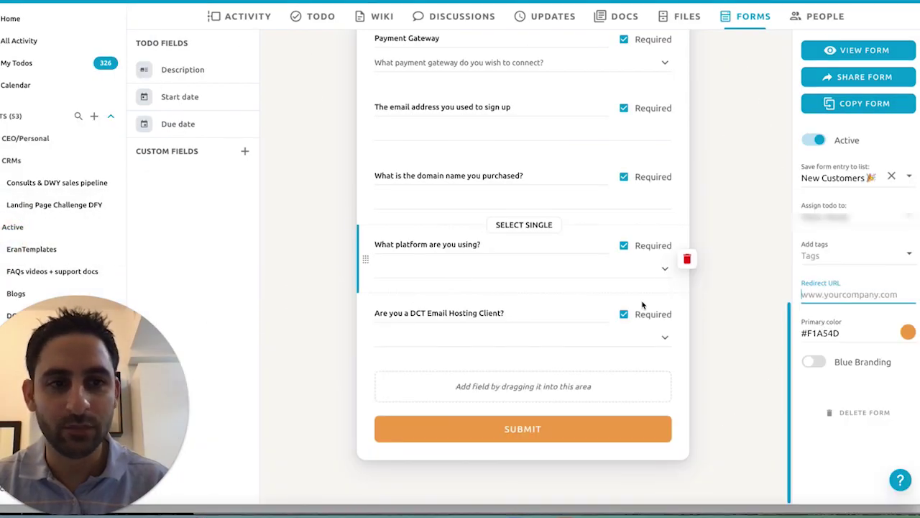
Step: Set the redirect URL to the Calendly booking page and copy the form's share link
key(ctrl+v)
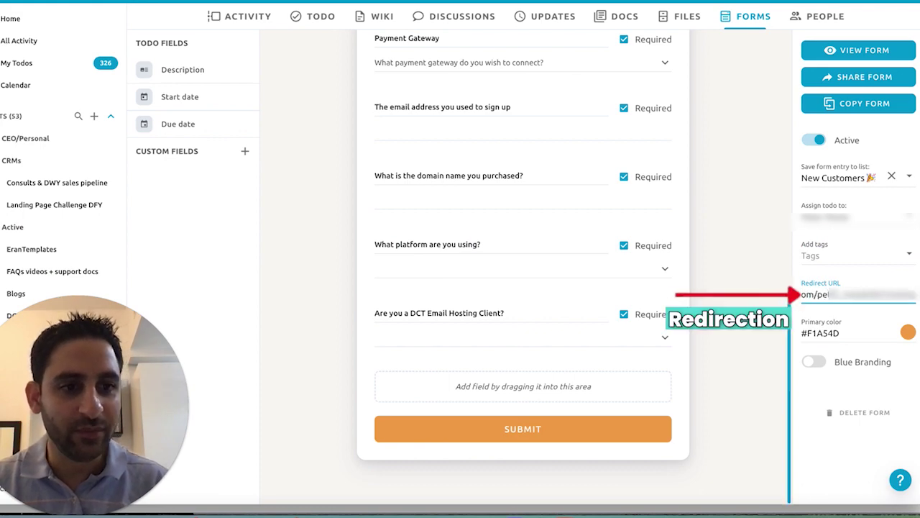
scroll(780, 98, up, 10)
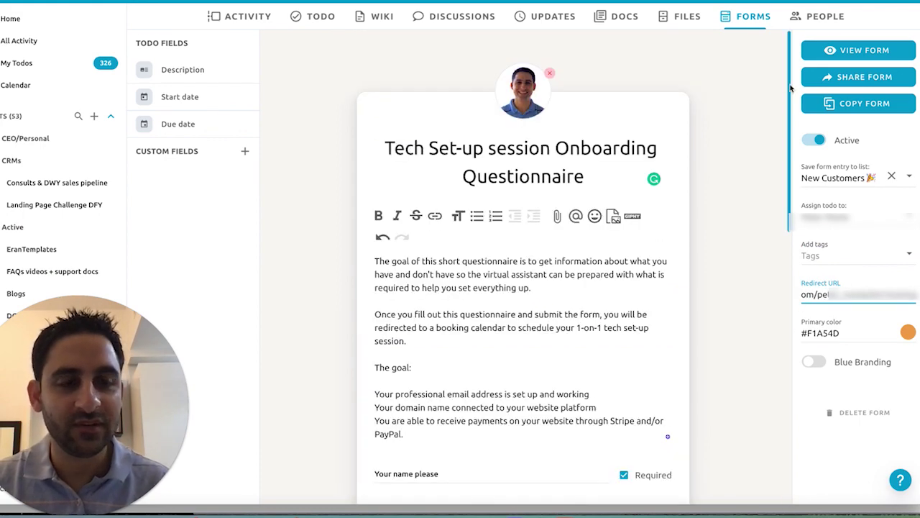
click(848, 80)
click(586, 192)
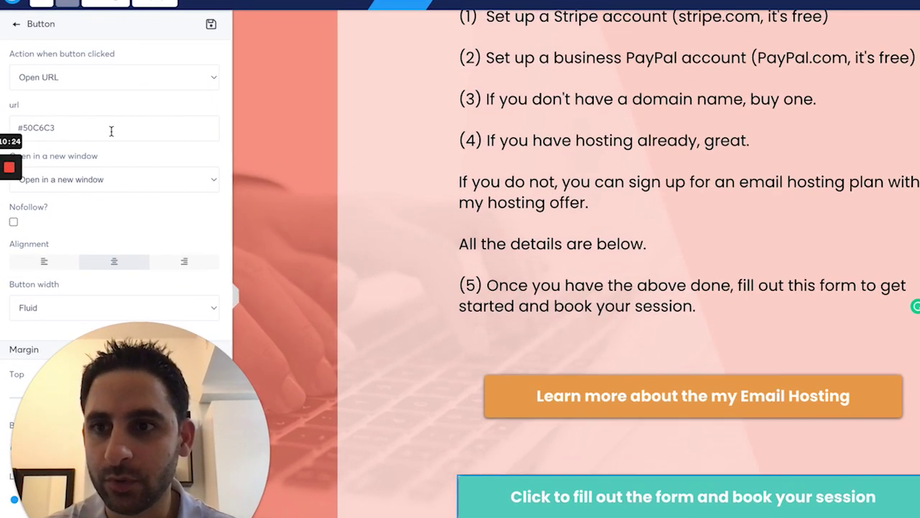
Step: Paste the Blue form link into the booking button's URL and save the Systeme.io page
triple_click(111, 131)
key(ctrl+v)
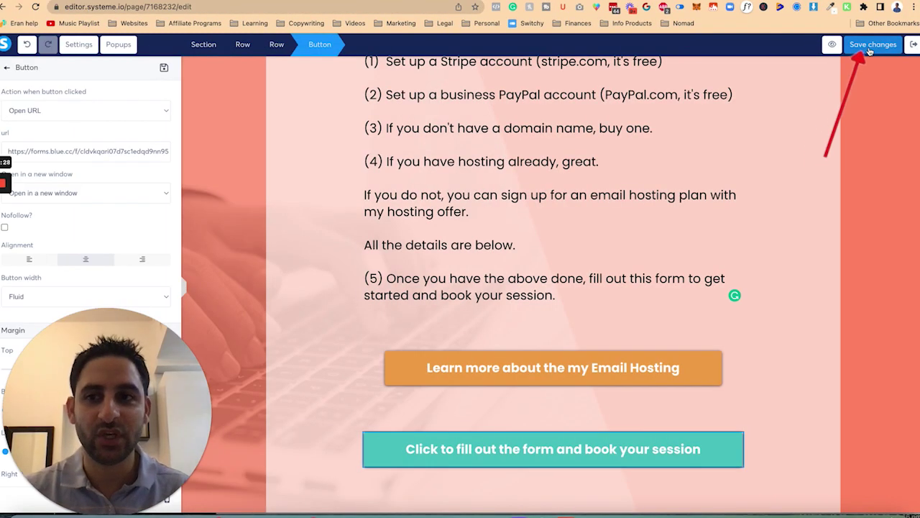
click(869, 47)
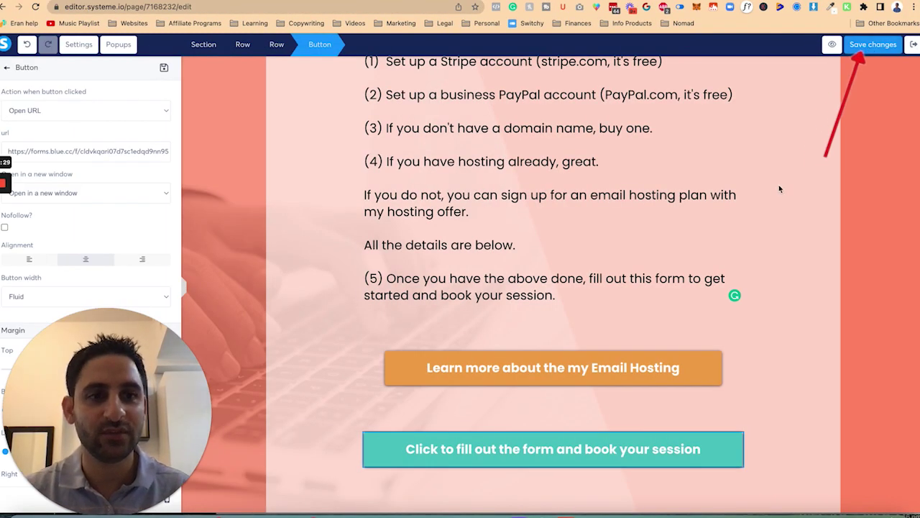
scroll(904, 105, up, 2)
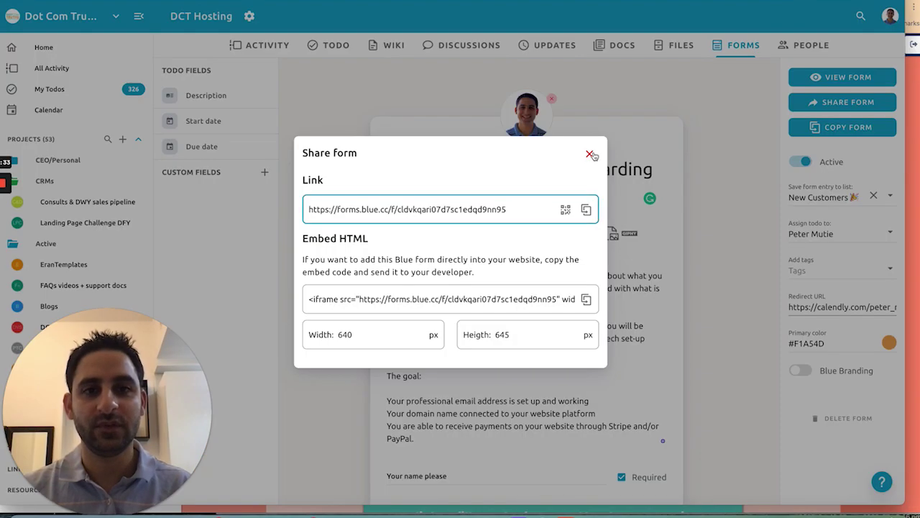
click(589, 154)
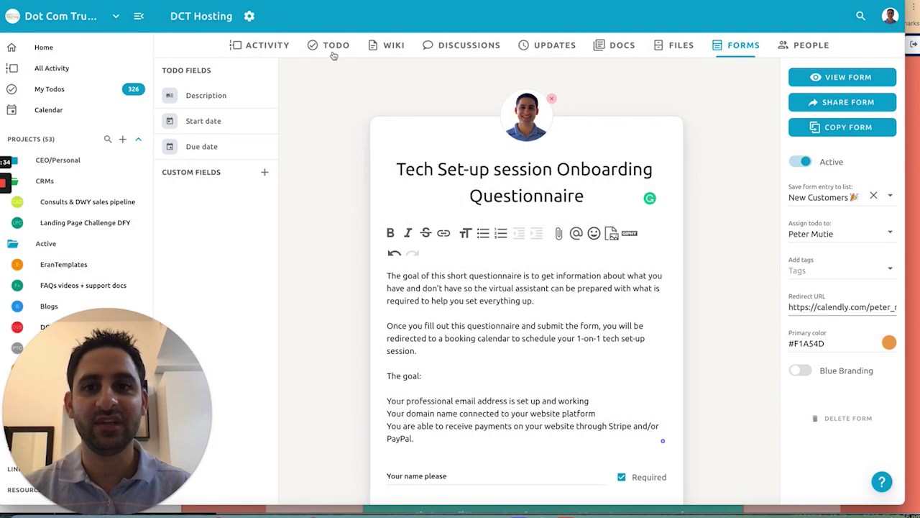
Step: Start a new automation triggered when a todo is created in New Customers
click(329, 45)
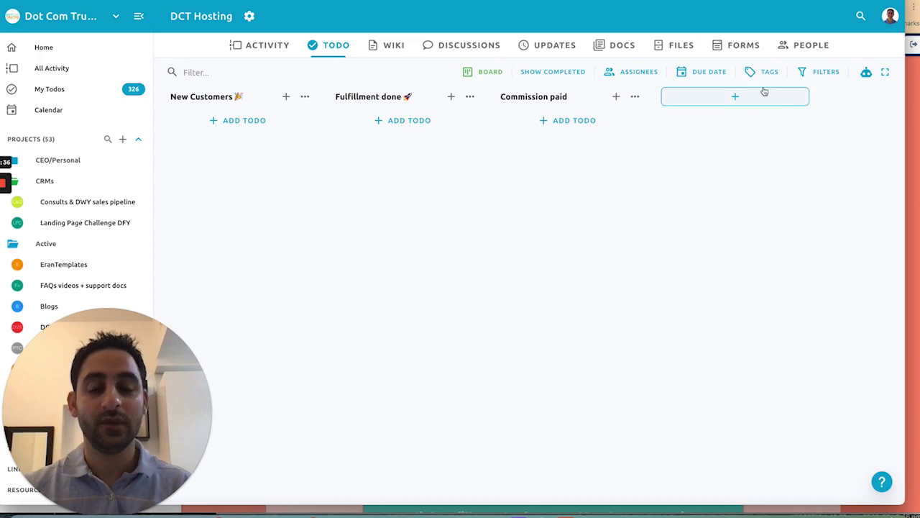
click(865, 75)
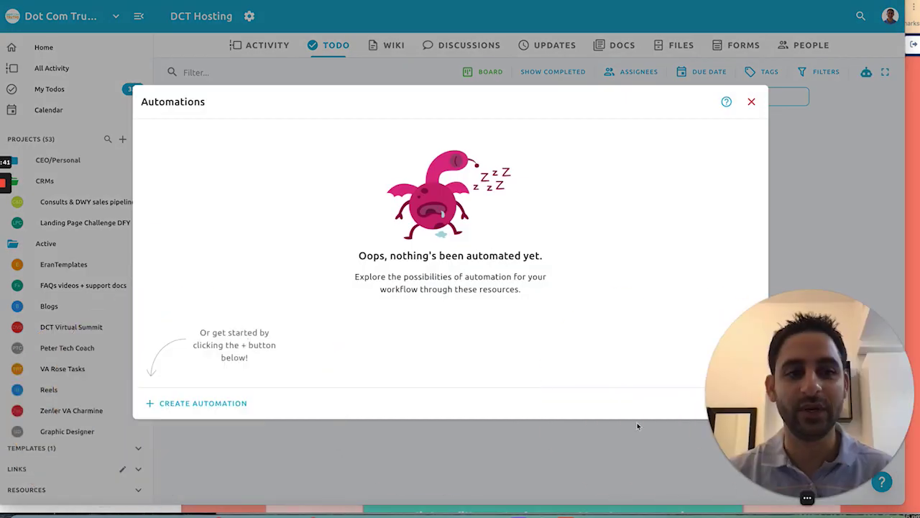
click(219, 403)
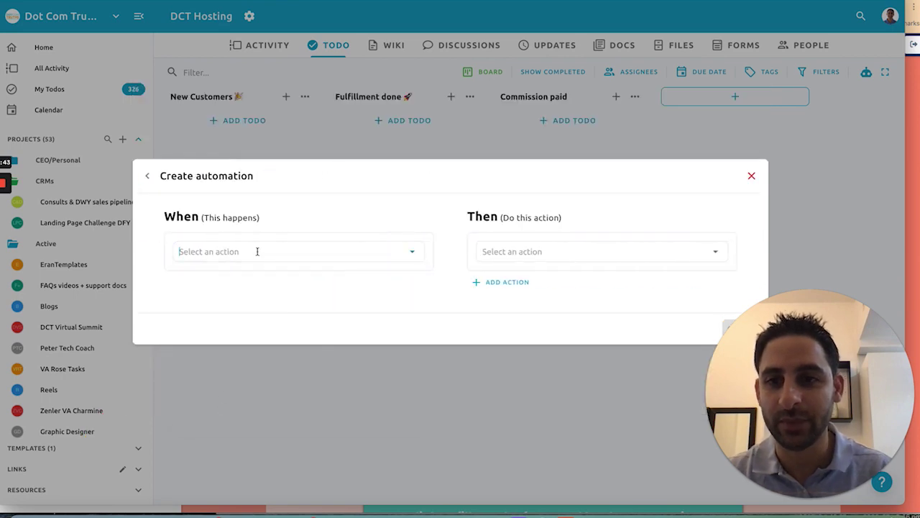
click(257, 249)
click(247, 273)
click(279, 240)
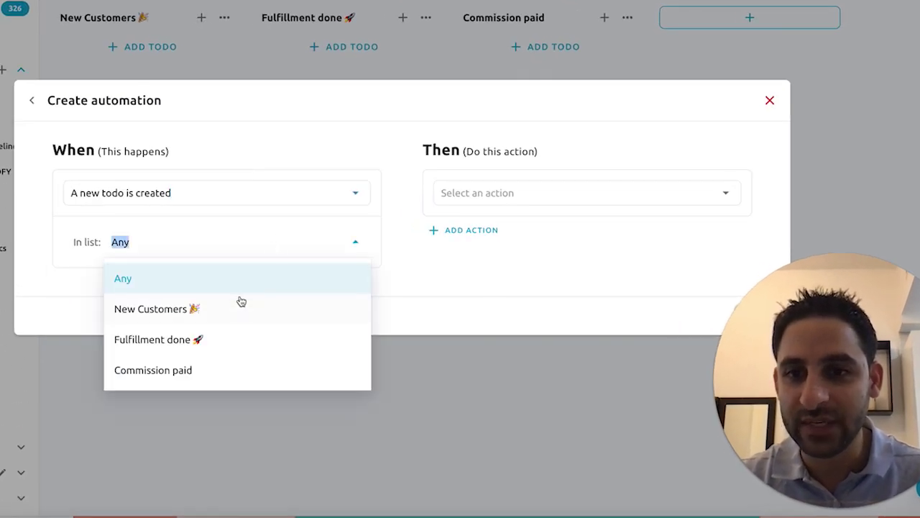
click(215, 309)
Step: Add an action that assigns a team member to the todo
click(498, 204)
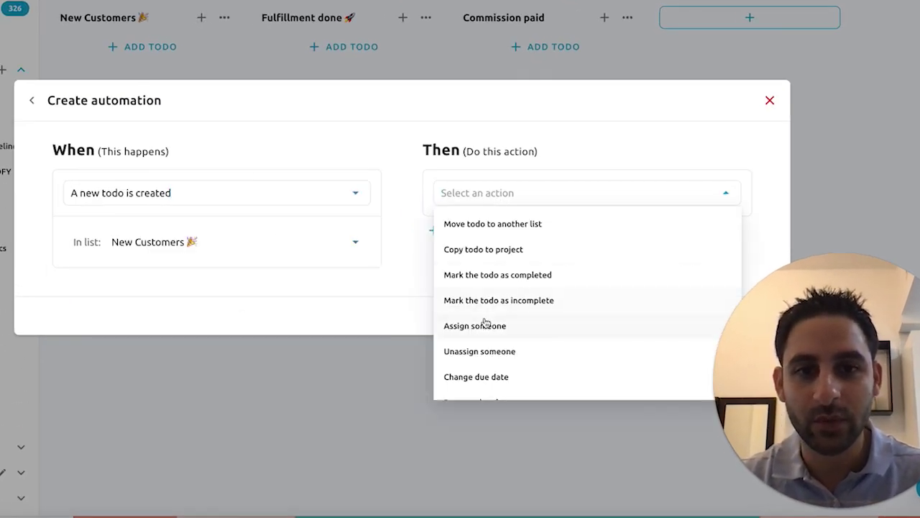
click(487, 325)
click(522, 199)
click(575, 294)
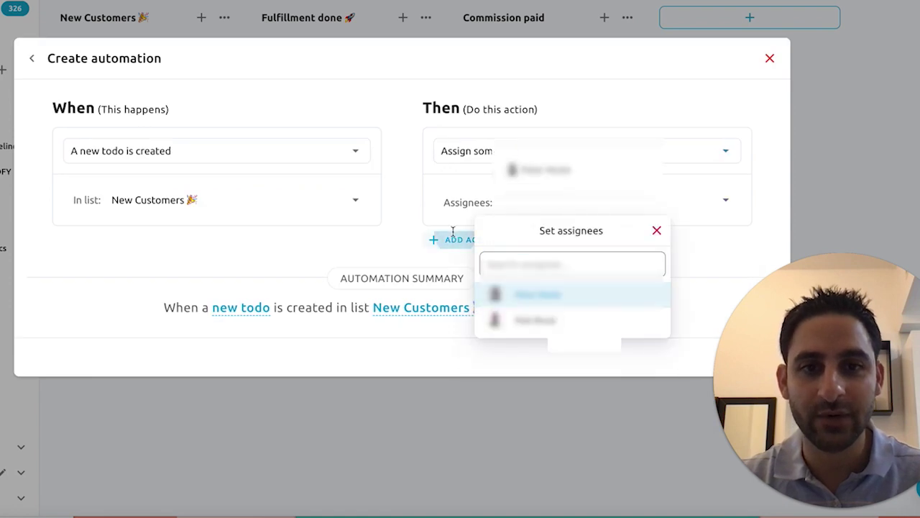
Step: Add actions that move the due date 3 days out and create a checklist
click(454, 239)
click(476, 416)
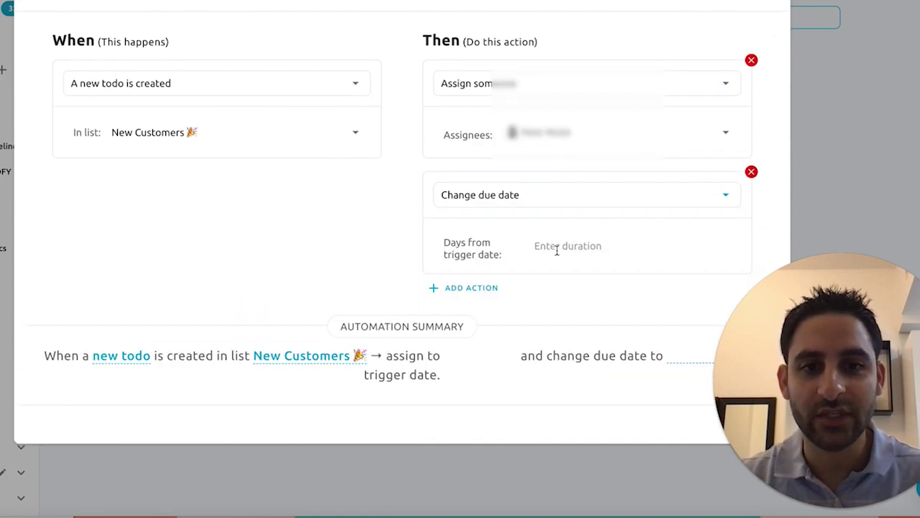
text(3)
click(493, 288)
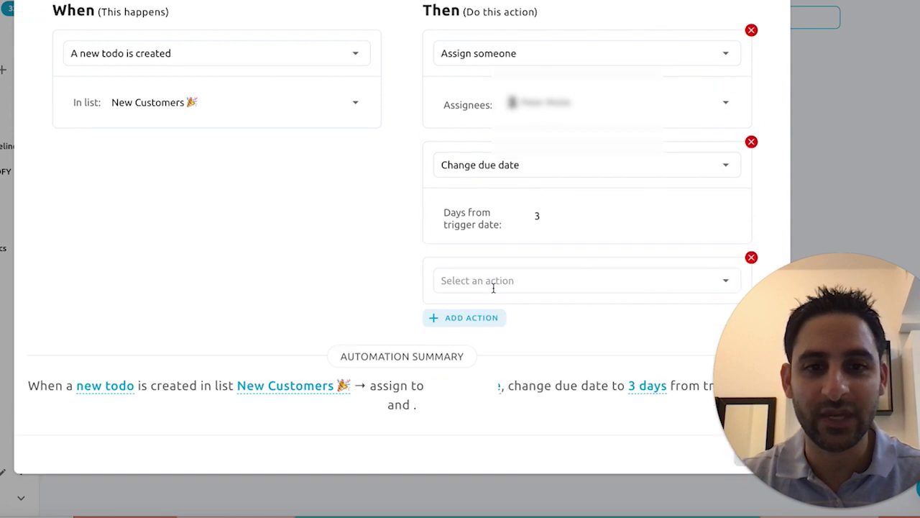
click(493, 288)
scroll(524, 378, down, 2)
click(495, 467)
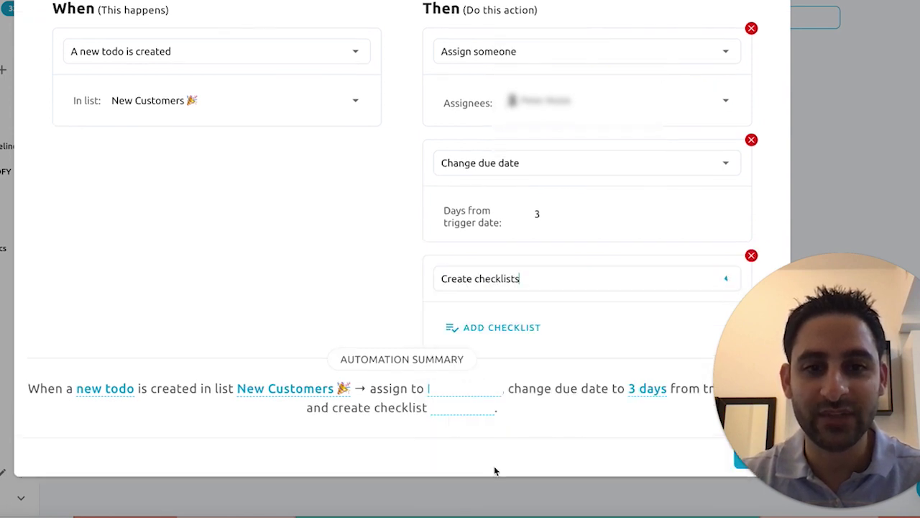
click(510, 329)
Step: Add checklist items for the Stripe payment platform, email setup and email-platform connection
text(S)
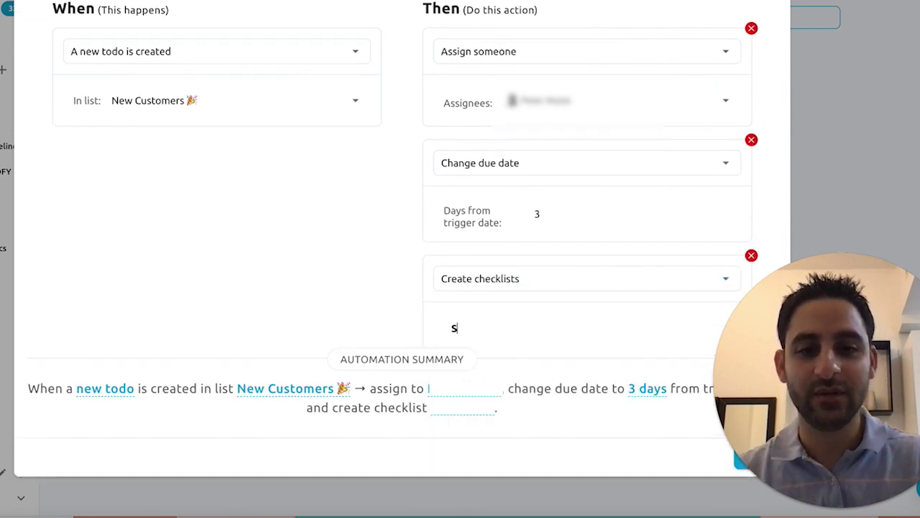
text(eir S)
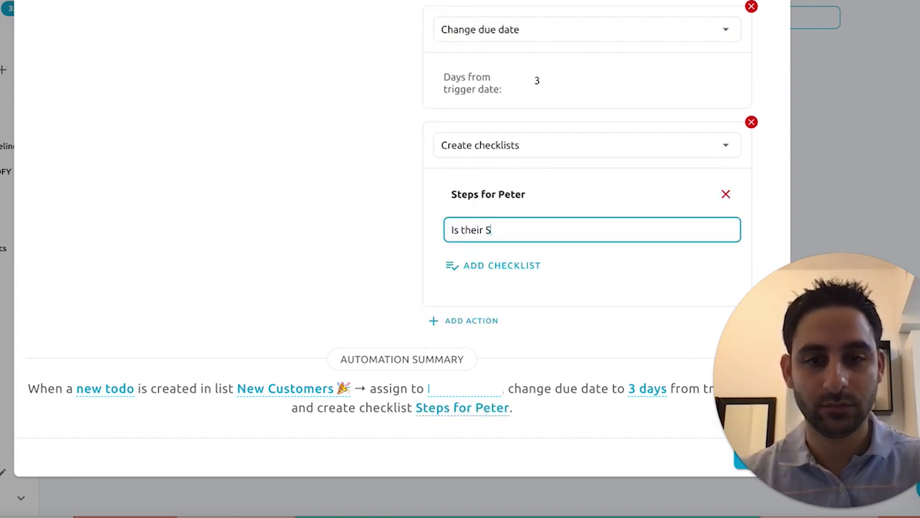
text(tripe)
key(ctrl+a)
text(St)
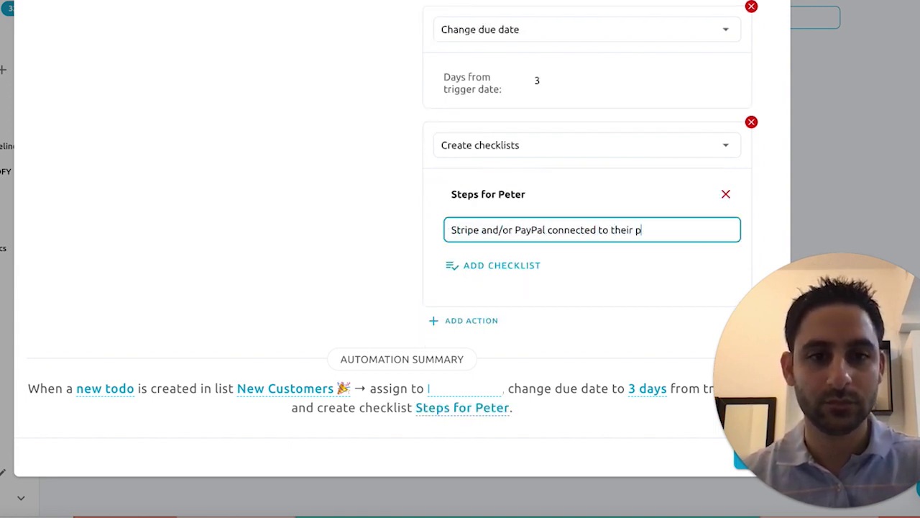
key(BackSpace)
text(form)
key(Return)
text(Professional email addr)
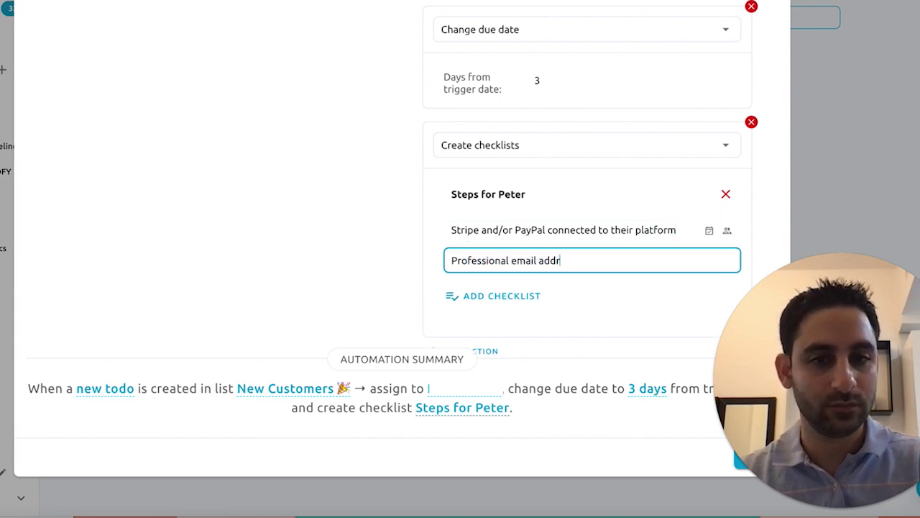
key(Return)
text(Professional email address)
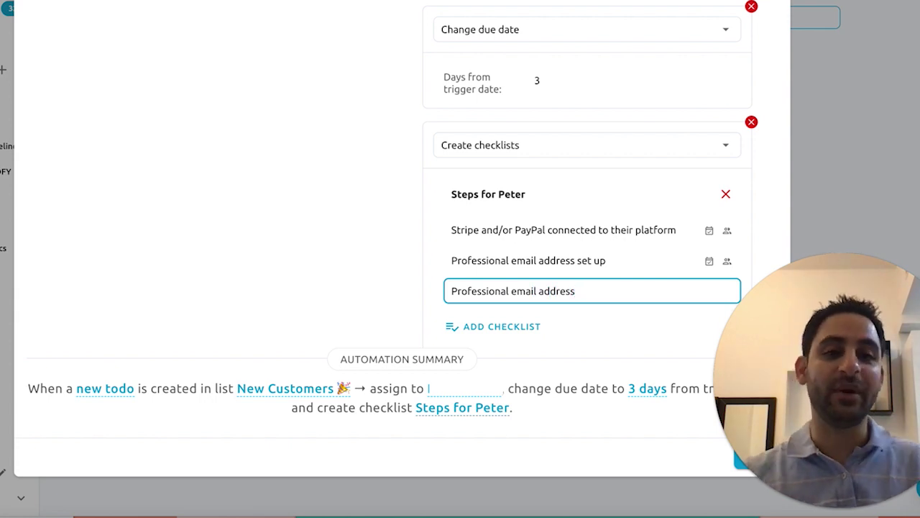
text(connected to the email platform or website platform)
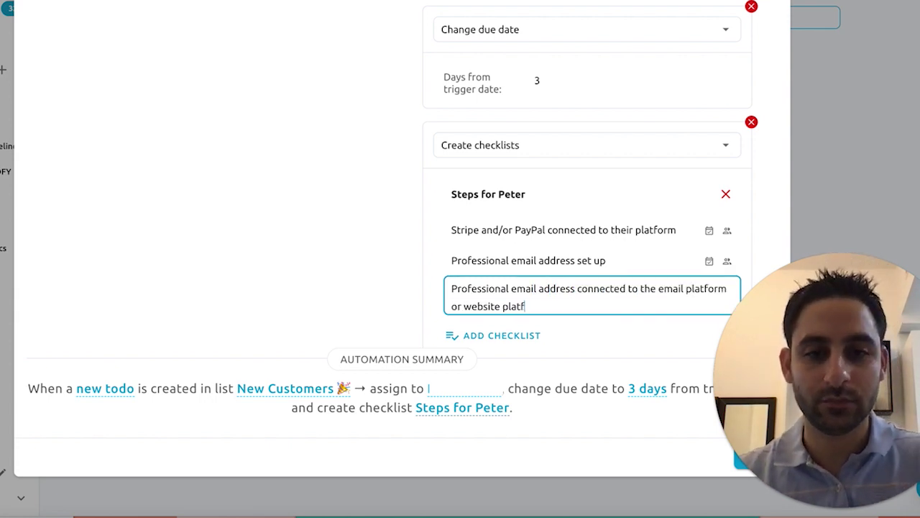
key(Return)
Step: Add domain name, leave-a-progress-note and assign-the-to-do-back-when-complete checklist items
text(Do)
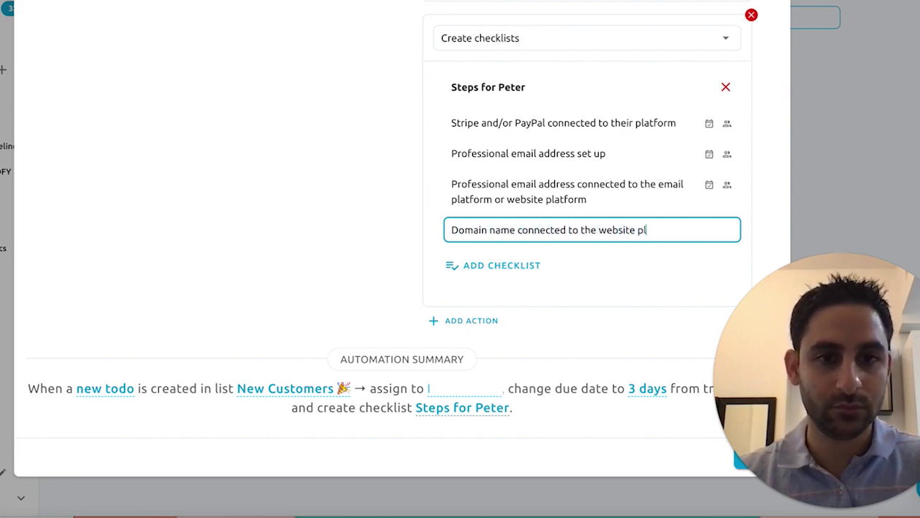
key(Return)
text(Leave a note under "comment)
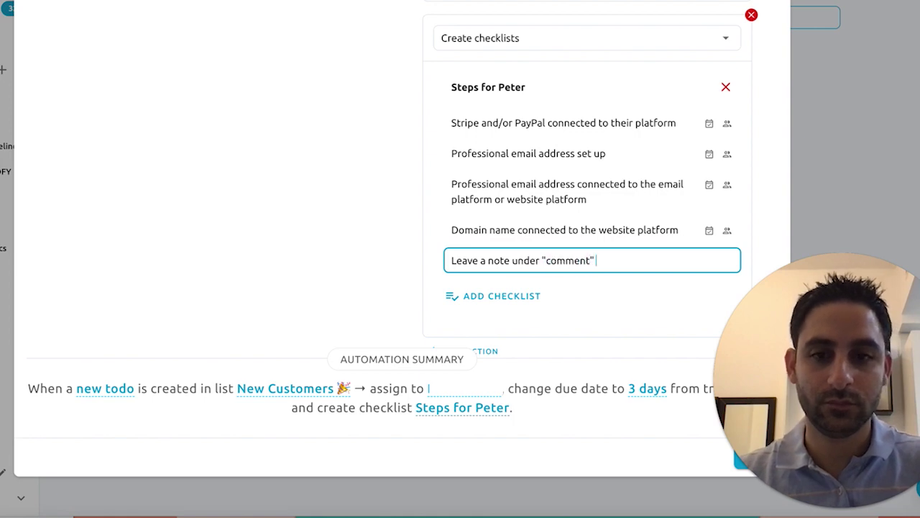
text(plish)
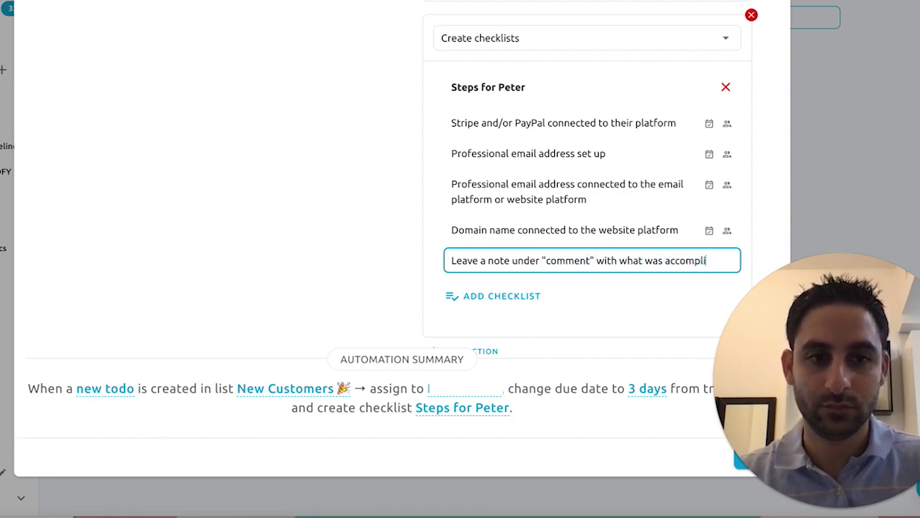
key(Return)
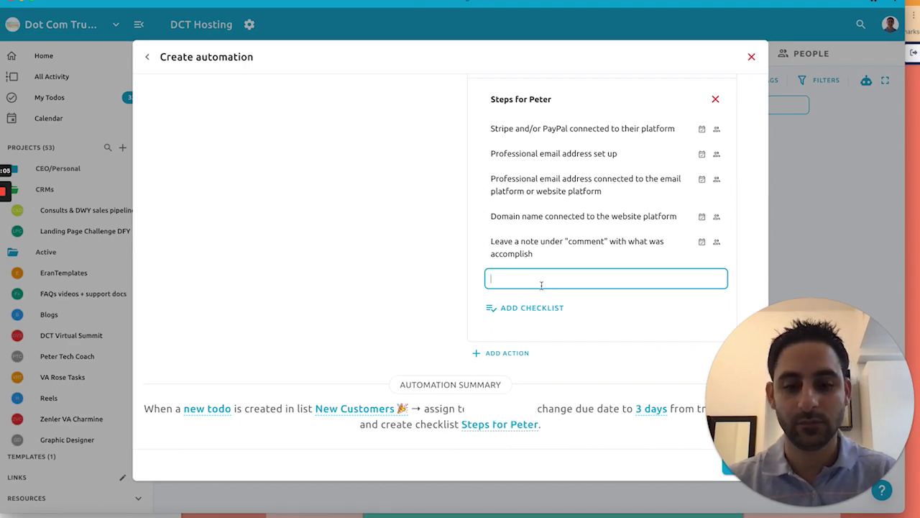
text(Assign this tas)
key(BackSpace)
key(BackSpace)
text(o-do bac)
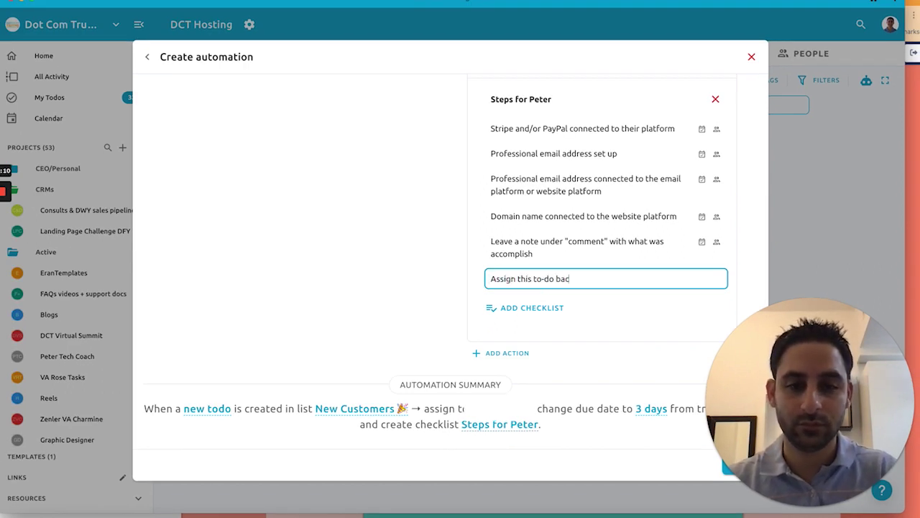
text(k to Eran to signify as complete)
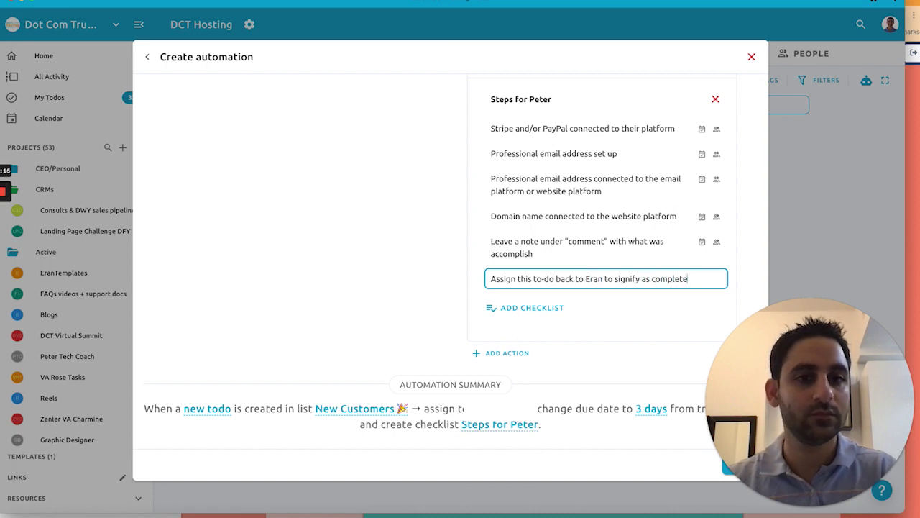
key(Return)
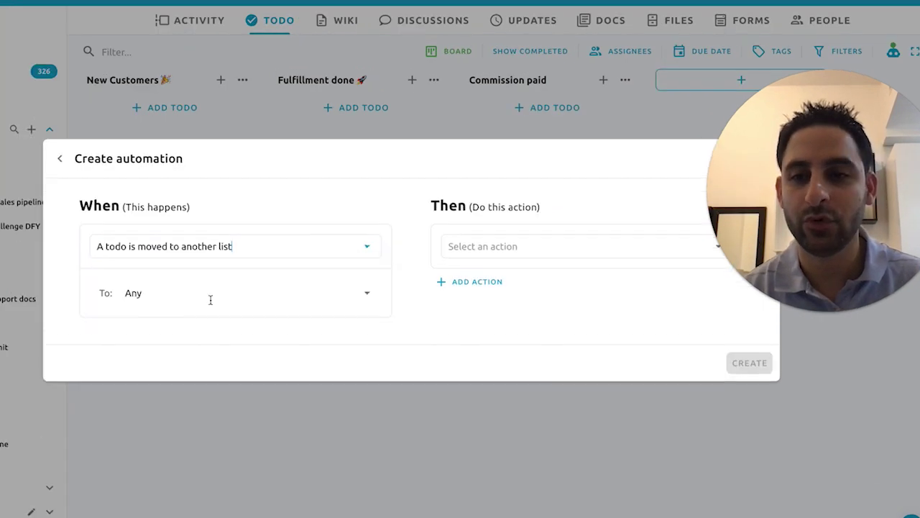
Step: Trigger the automation on todos moved to Fulfillment done and assign a team member
click(209, 294)
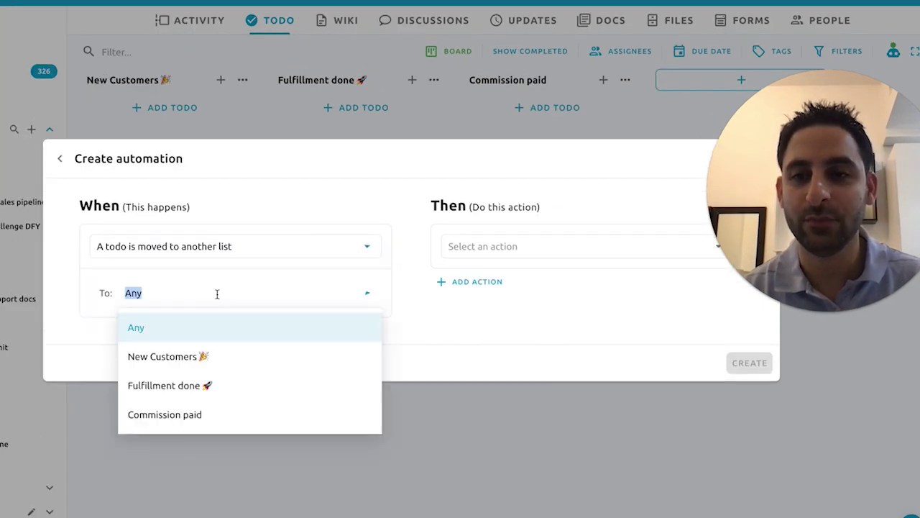
click(207, 386)
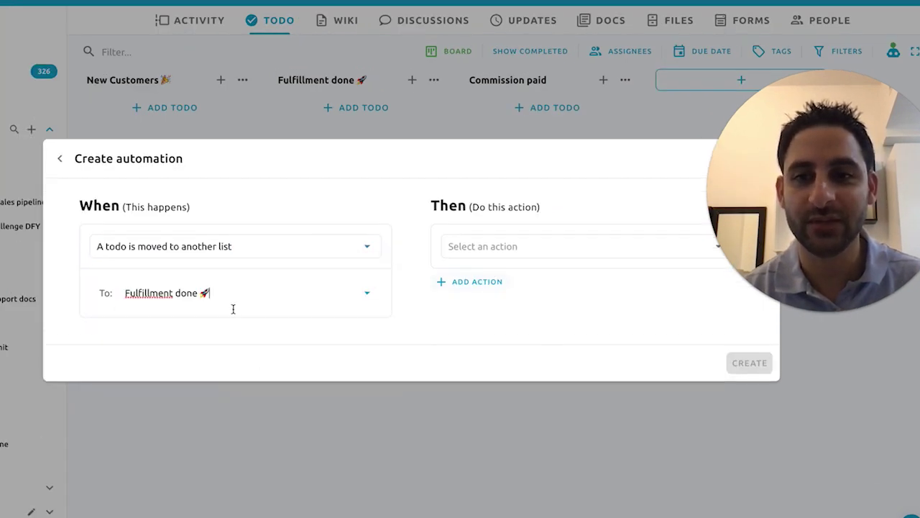
click(503, 245)
click(485, 374)
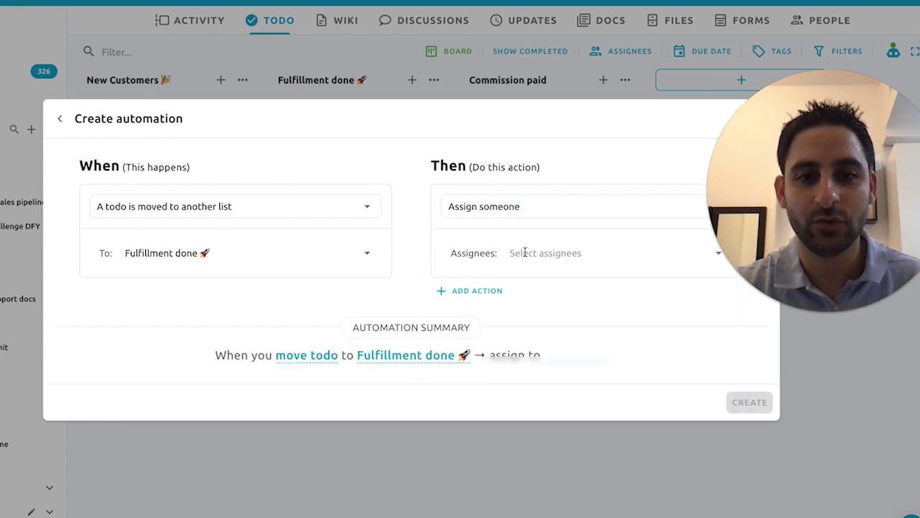
click(525, 252)
click(523, 342)
Step: Add actions that unassign a person and mark all checklist items complete
click(477, 291)
click(478, 286)
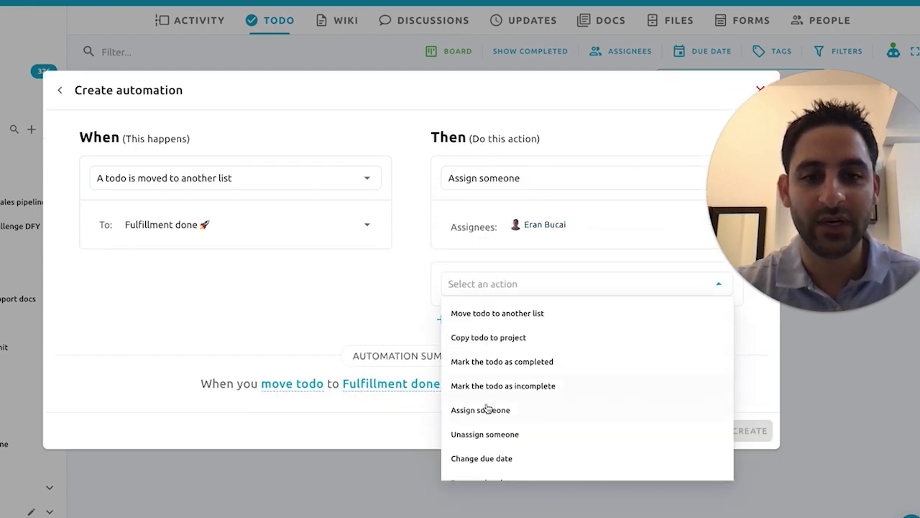
click(486, 434)
click(543, 306)
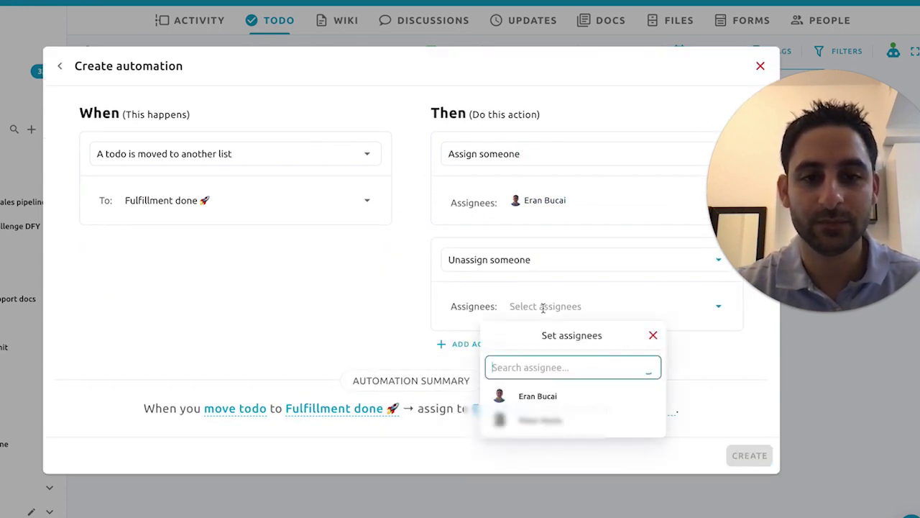
click(539, 420)
click(460, 343)
click(474, 337)
scroll(530, 431, down, 3)
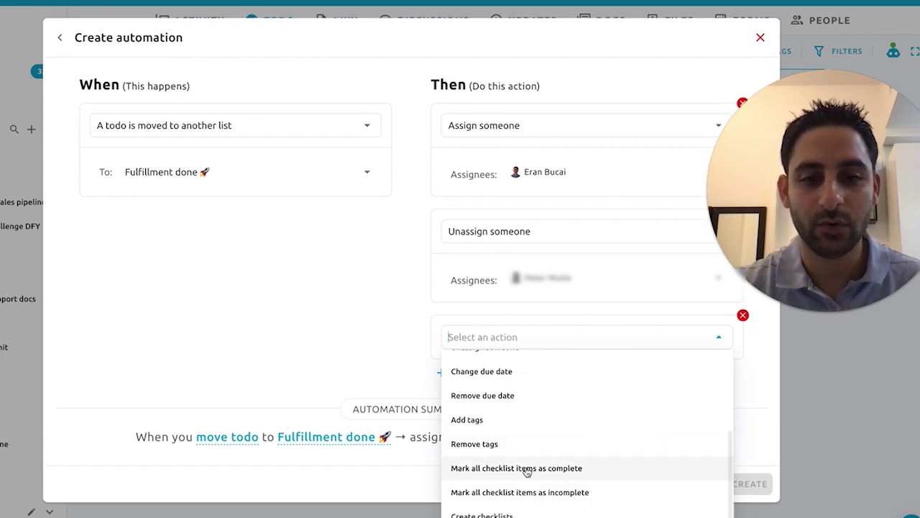
click(529, 469)
Step: Add a Create checklists action with a new steps checklist titled for the assignee
click(478, 363)
click(514, 380)
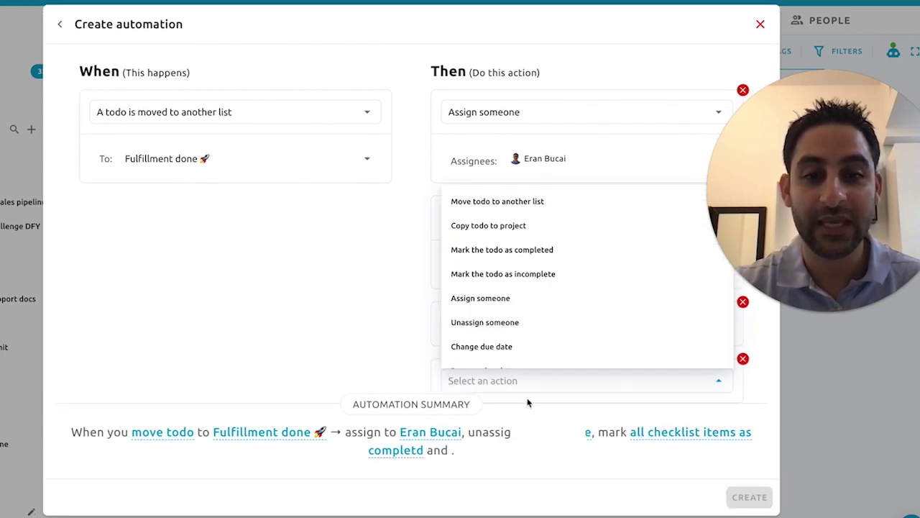
scroll(496, 245, down, 3)
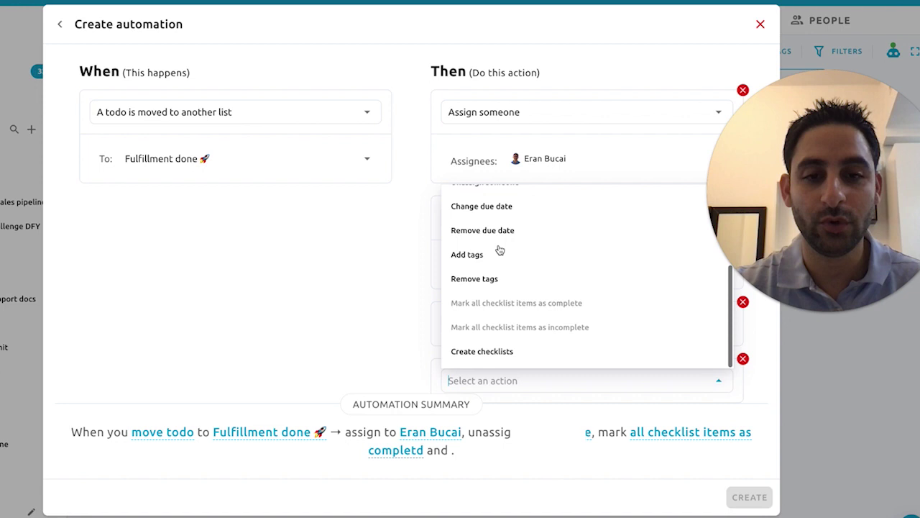
click(487, 353)
click(498, 314)
text(Steps)
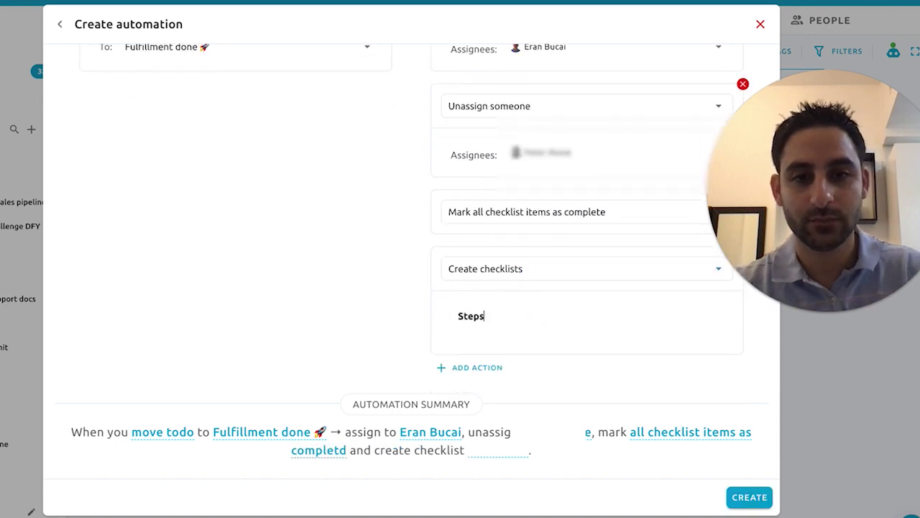
text( for Eran)
key(Return)
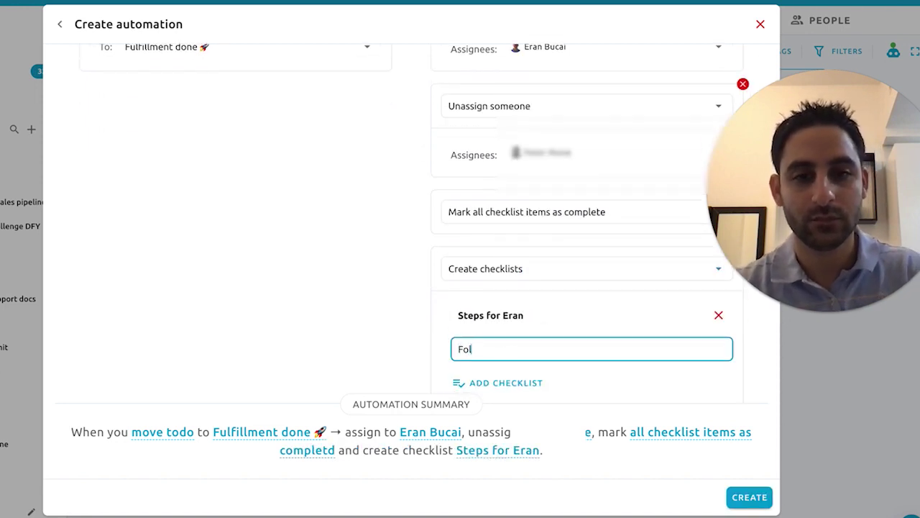
Step: Add feedback follow-up, affiliate commission and 'Explore upsell opportunities' checklist items, saving the automation
text(Follow up with the client to receive feedback and testimonial)
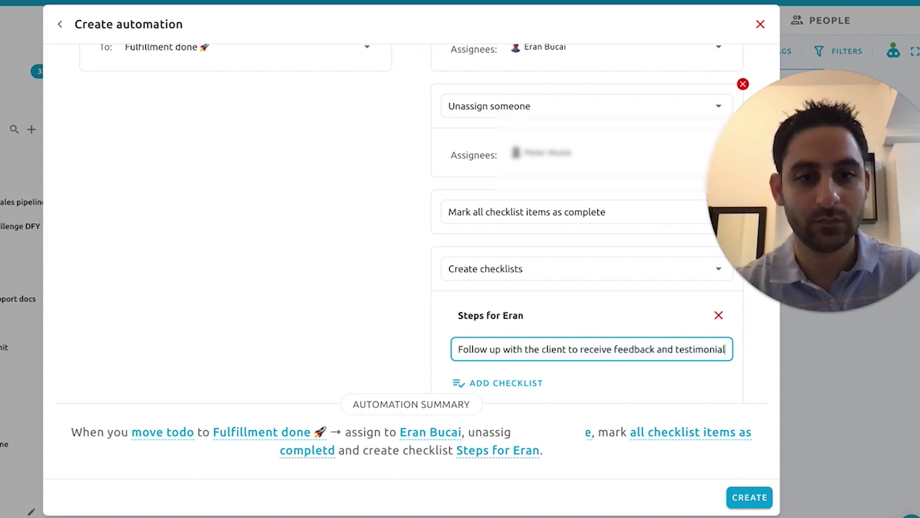
key(Return)
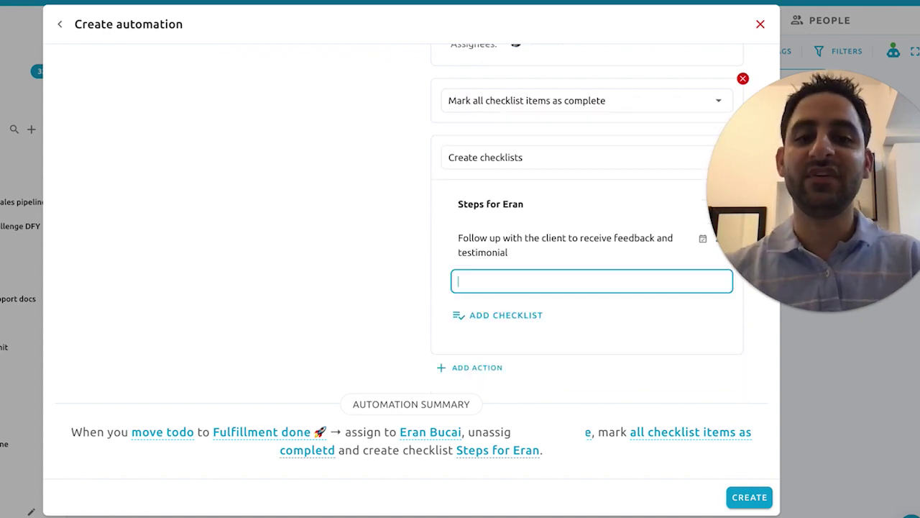
text(Pay commiss)
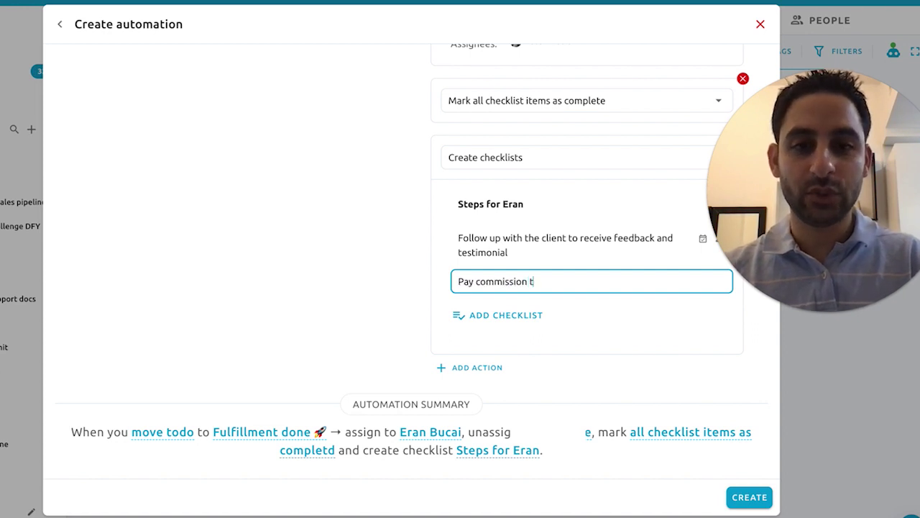
text(ion as needed to )
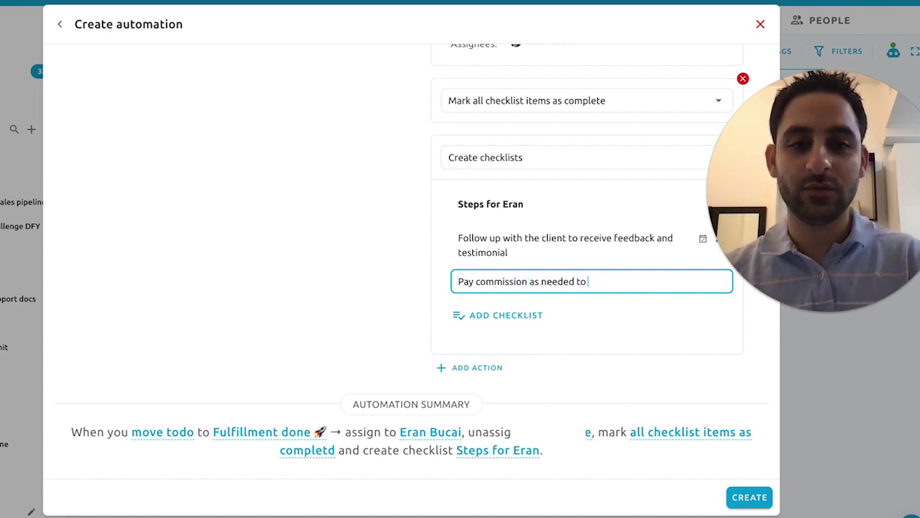
text(the affiliate partner)
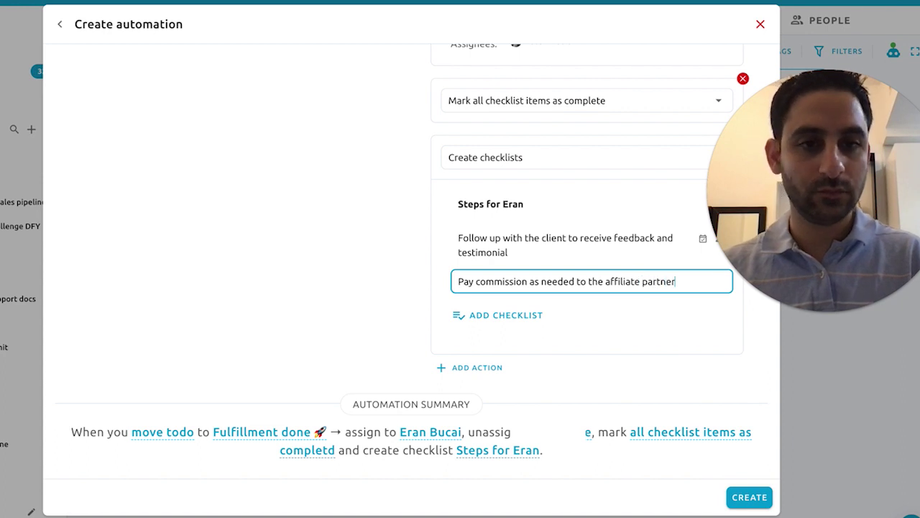
key(Return)
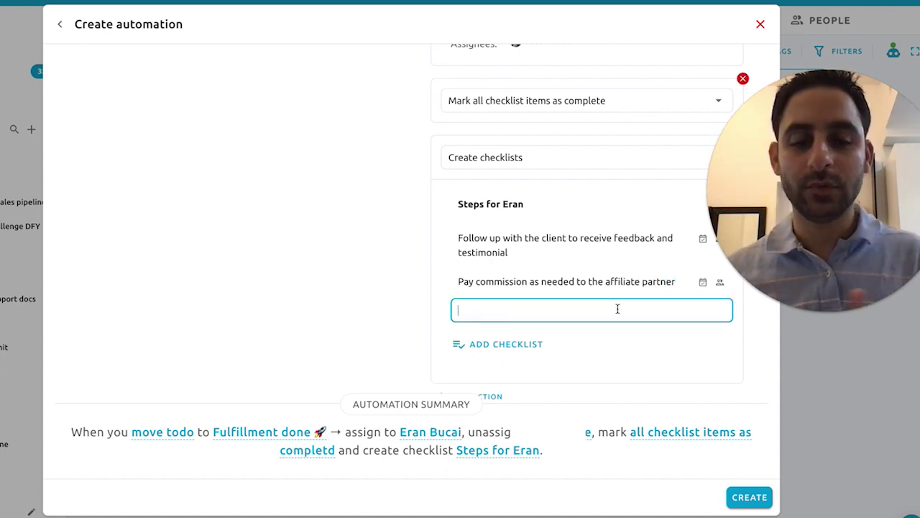
scroll(583, 350, down, 1)
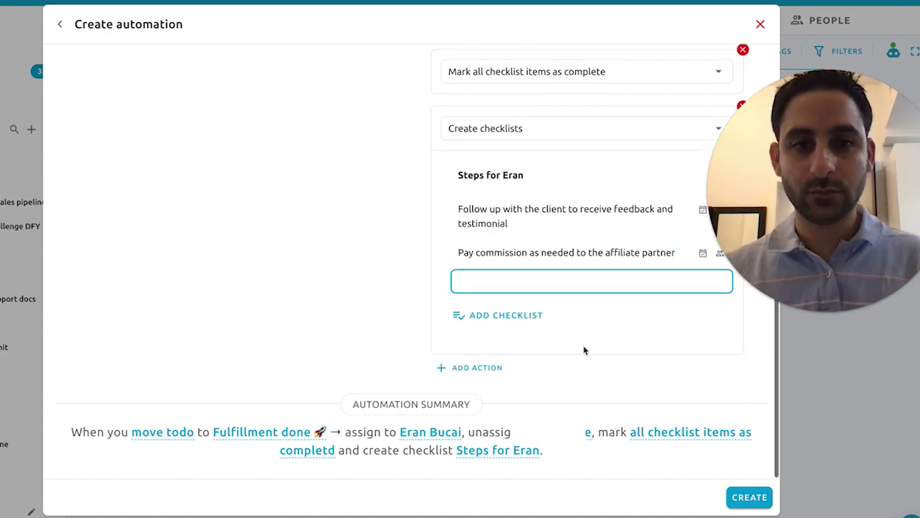
click(749, 496)
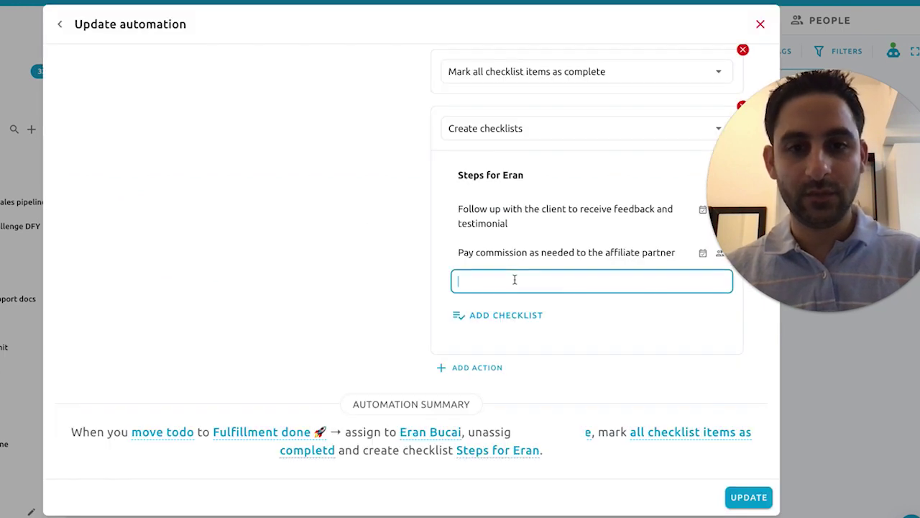
text(Explore upsell )
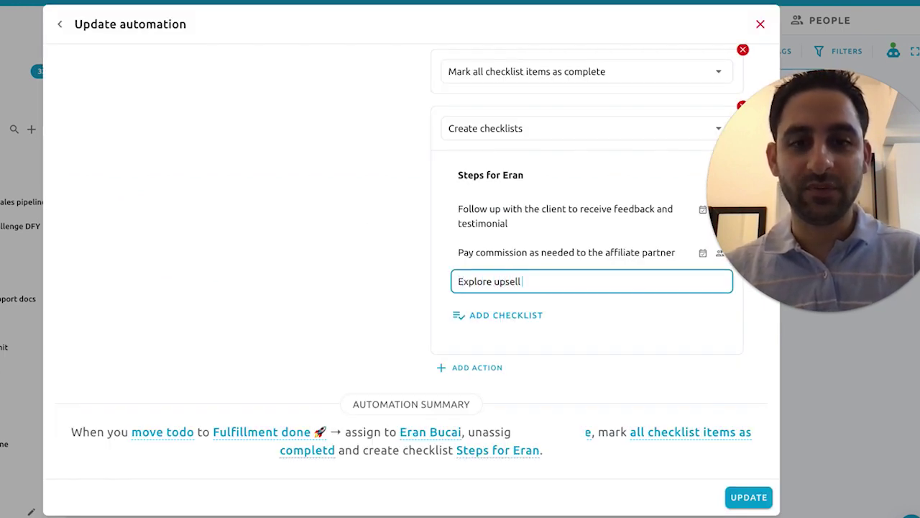
text(opportunities)
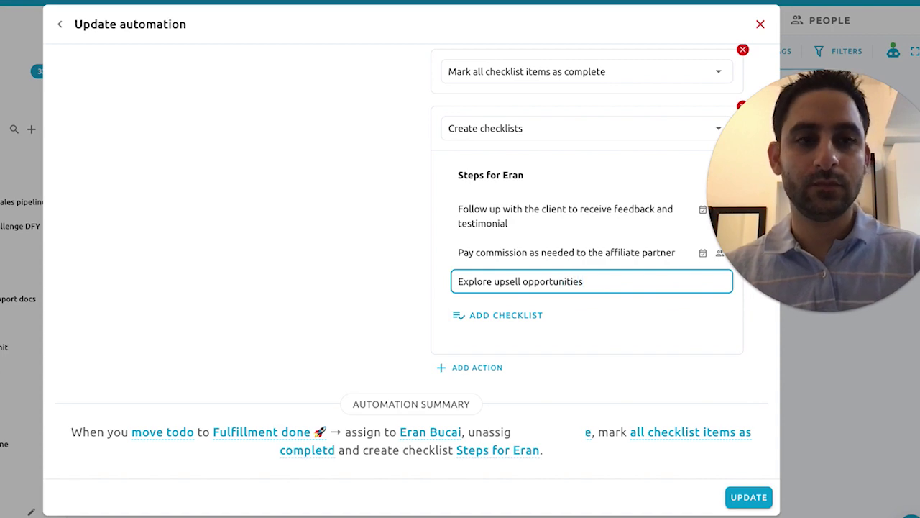
key(Return)
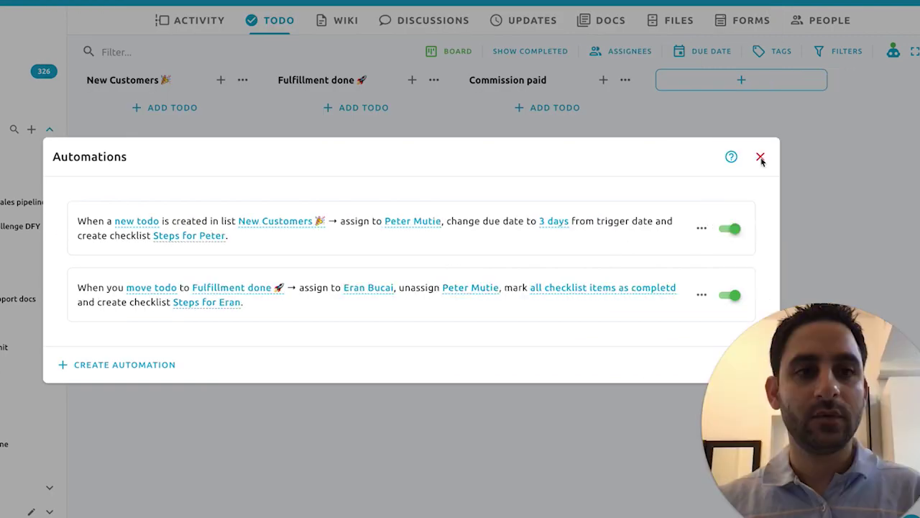
Step: Rename the Commission paid list to 'Done' with a ✅ emoji
click(760, 157)
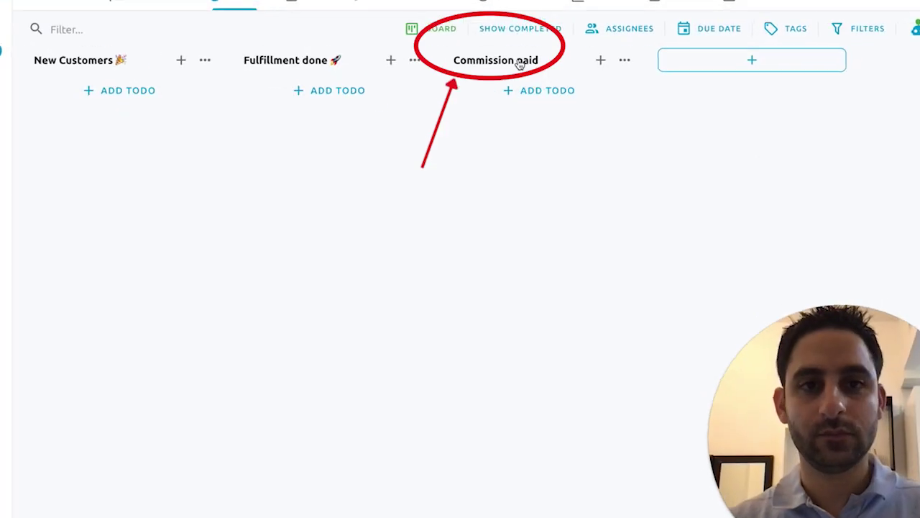
click(579, 84)
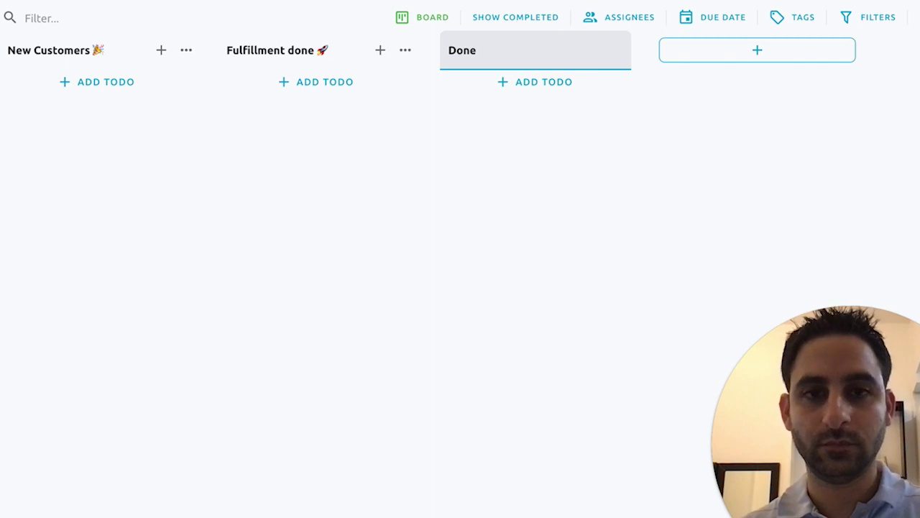
key(ctrl+super+space)
click(440, 121)
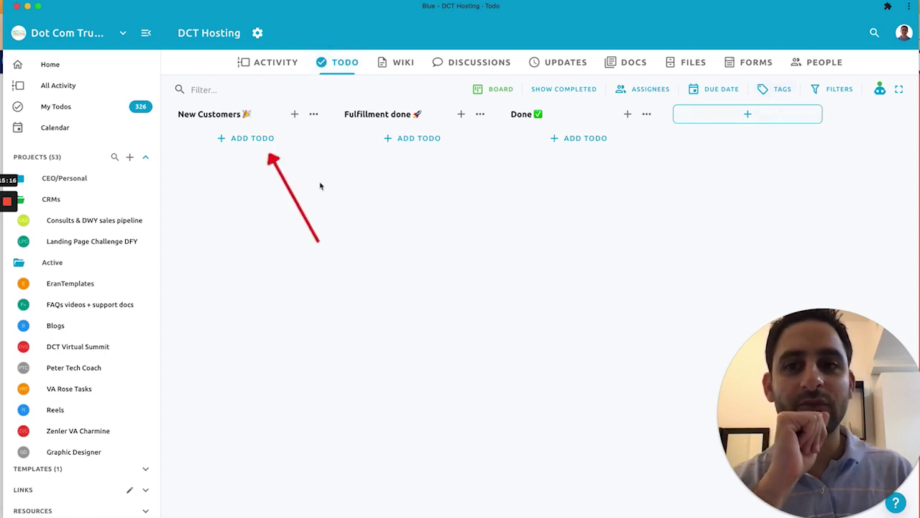
Step: Add a todo named 'Tag' to New Customers and open its details
click(244, 139)
text(Tag)
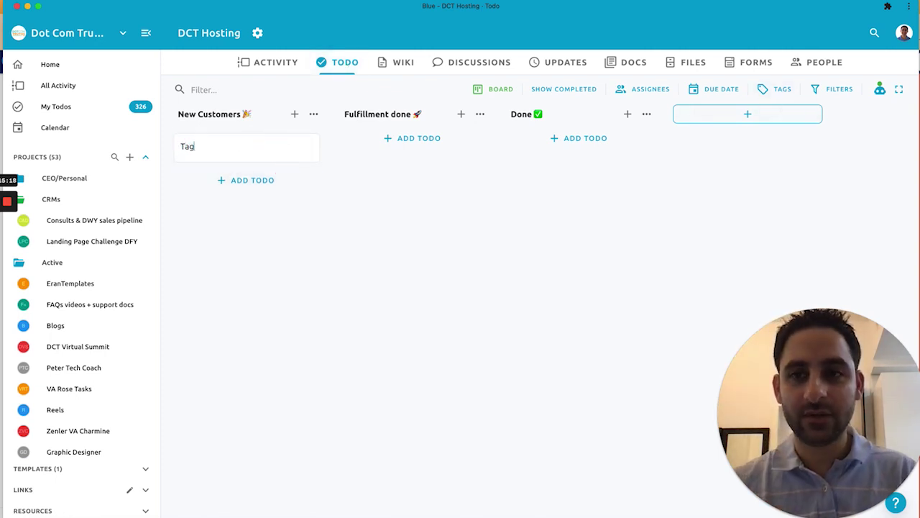
key(Return)
click(189, 146)
Step: Create DCT Email Hosting client and Google WorkSpace tags on the Tag todo
click(129, 204)
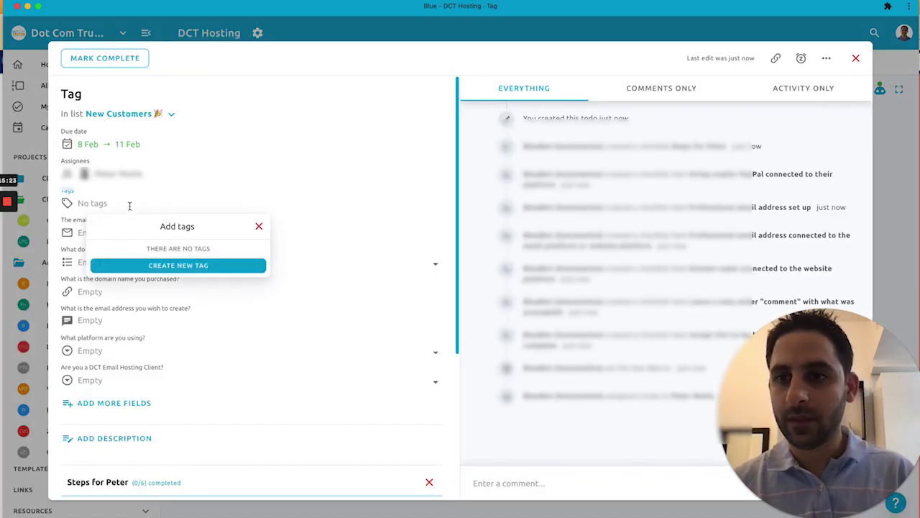
click(145, 265)
text(DCT Email Hosting client)
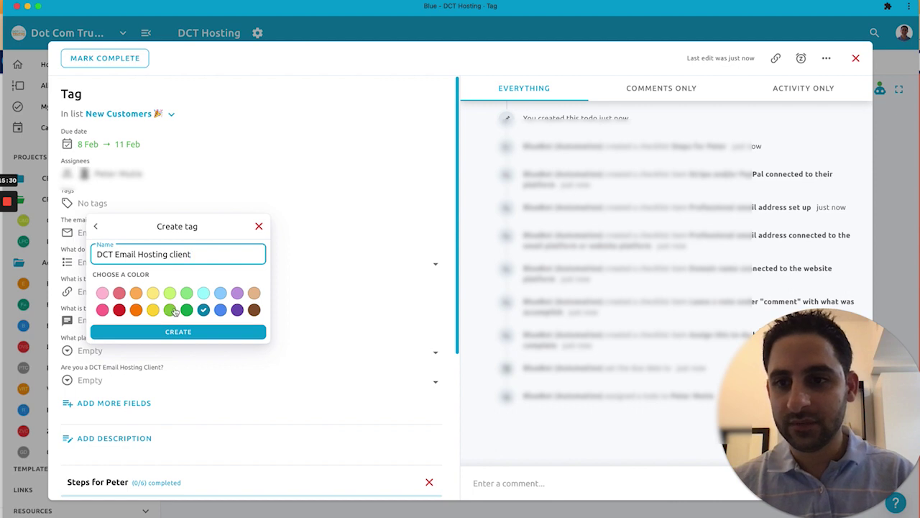
click(173, 310)
click(178, 331)
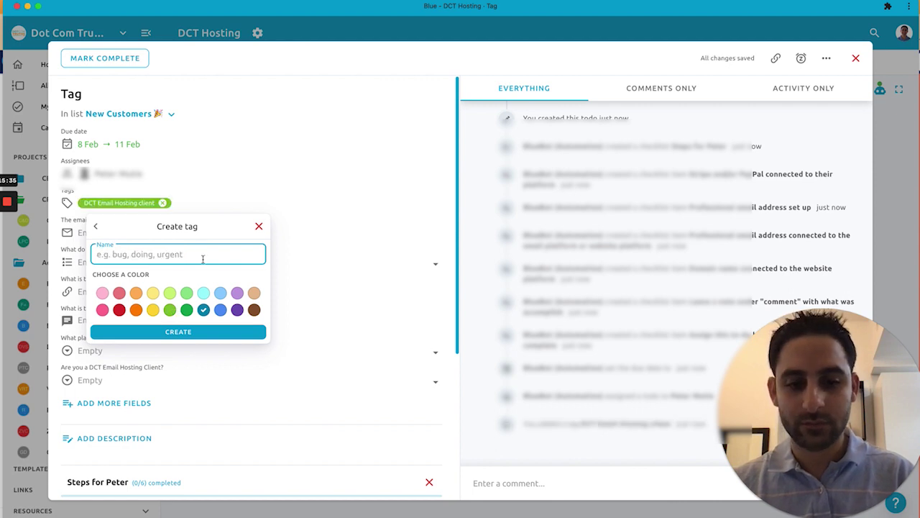
text(O)
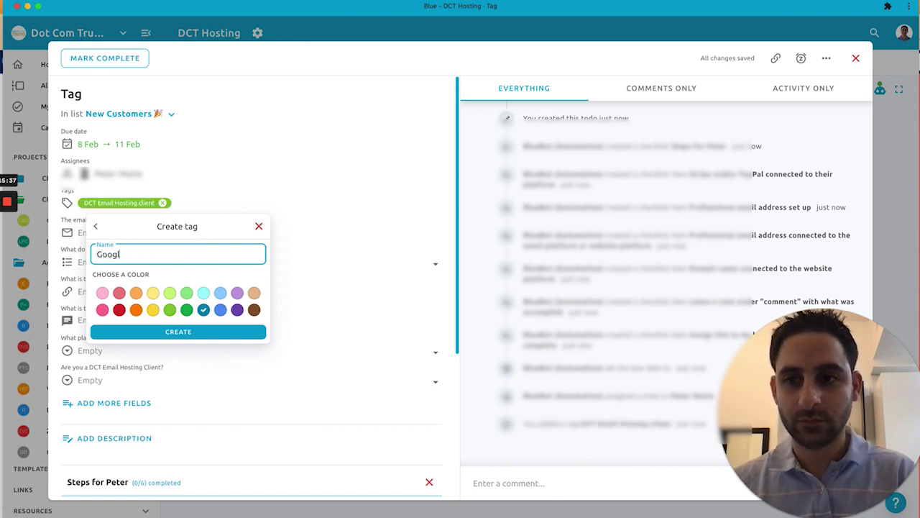
text(oogle workSpace)
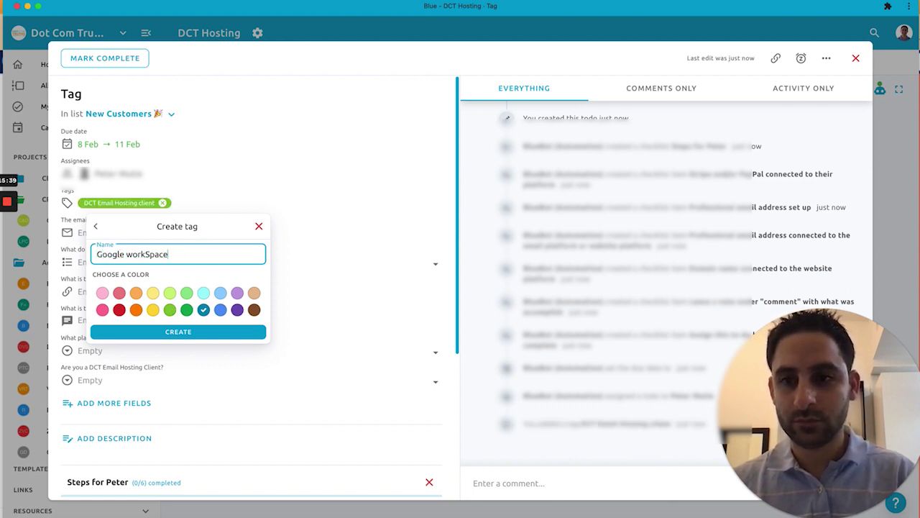
key(Delete)
text(W)
key(Return)
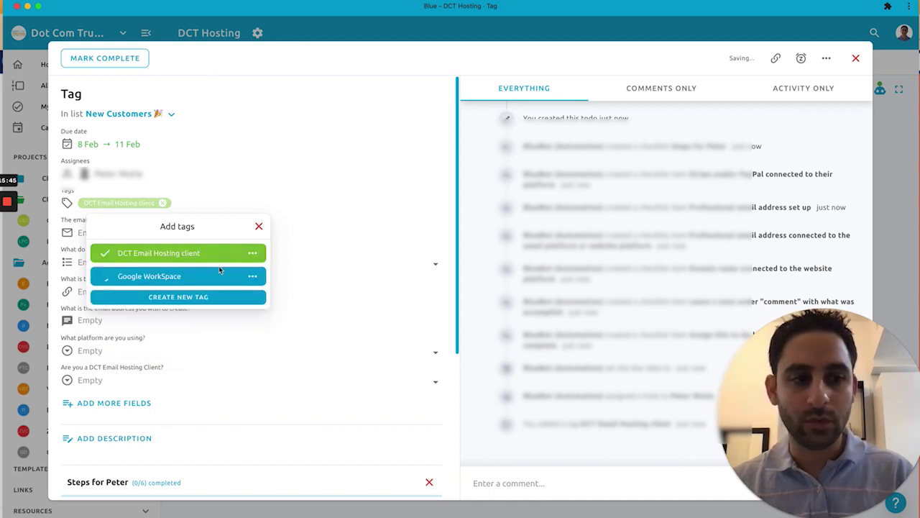
Step: Create a WordPress tag, then remove all the tags and close the todo
click(220, 297)
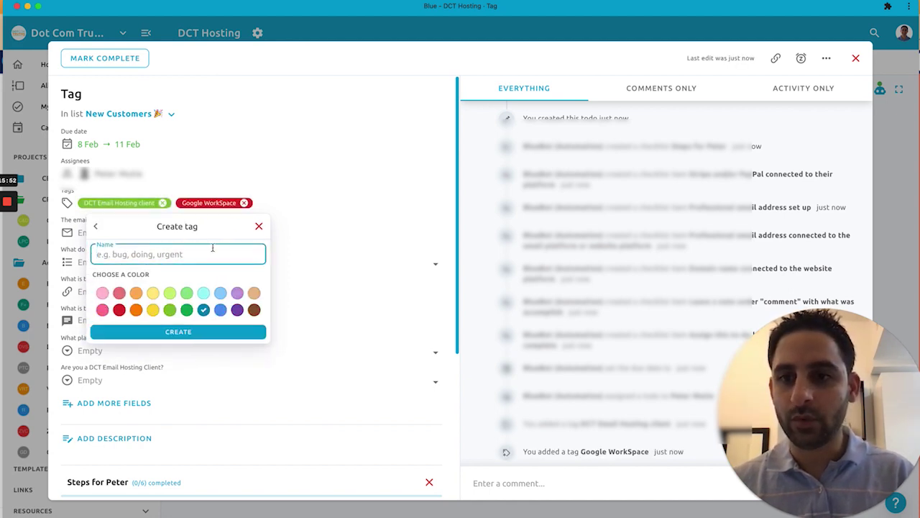
text(WordPress)
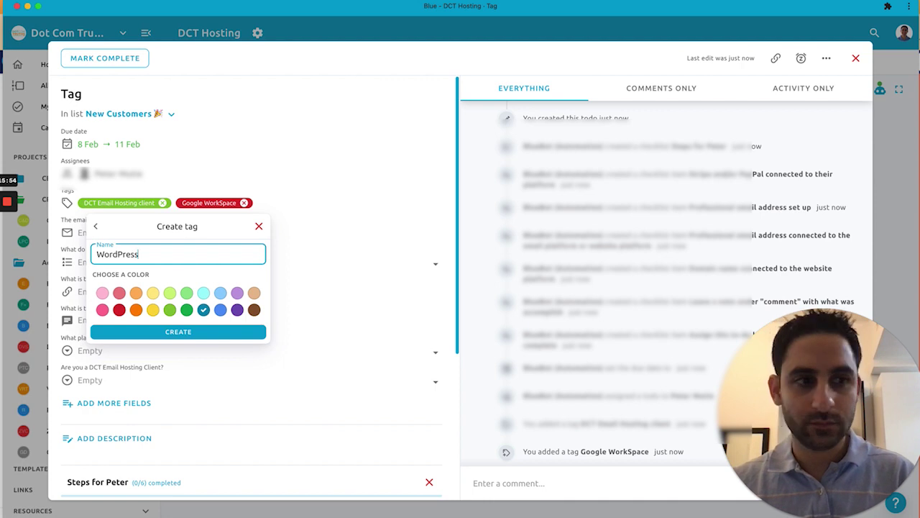
text(g)
click(326, 202)
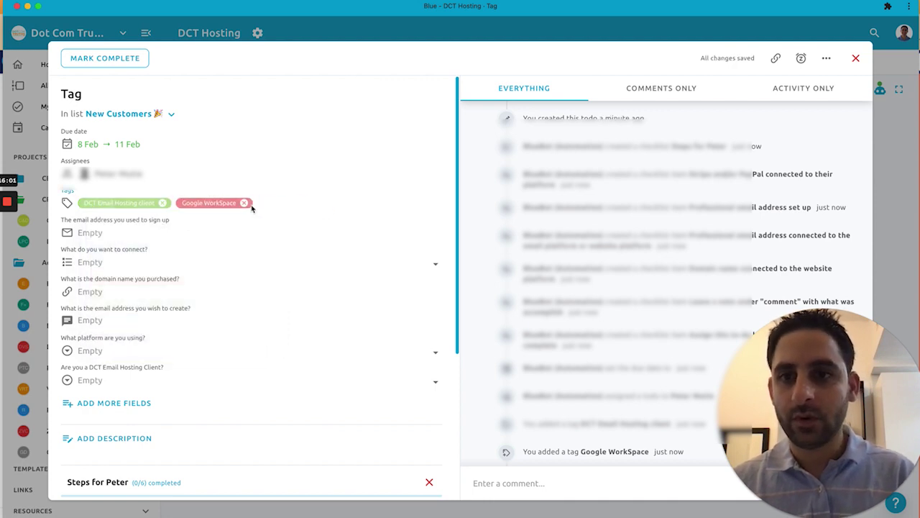
click(244, 203)
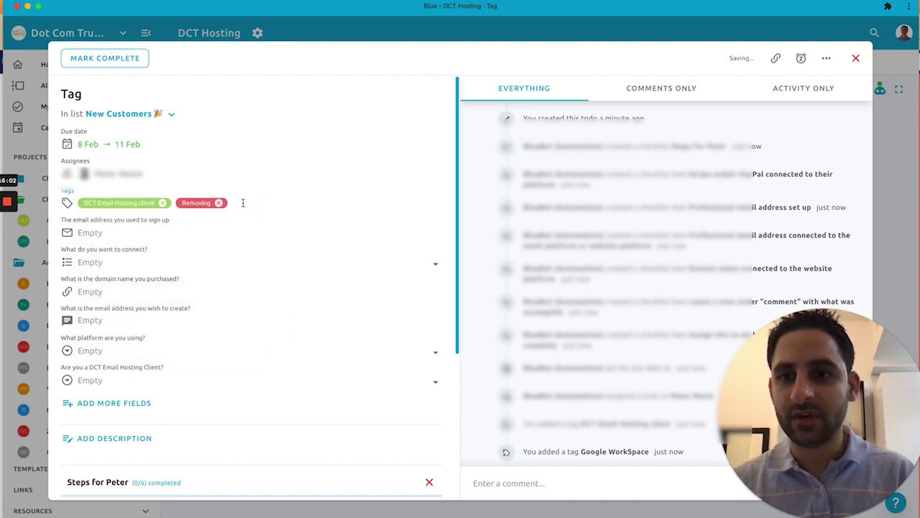
click(165, 204)
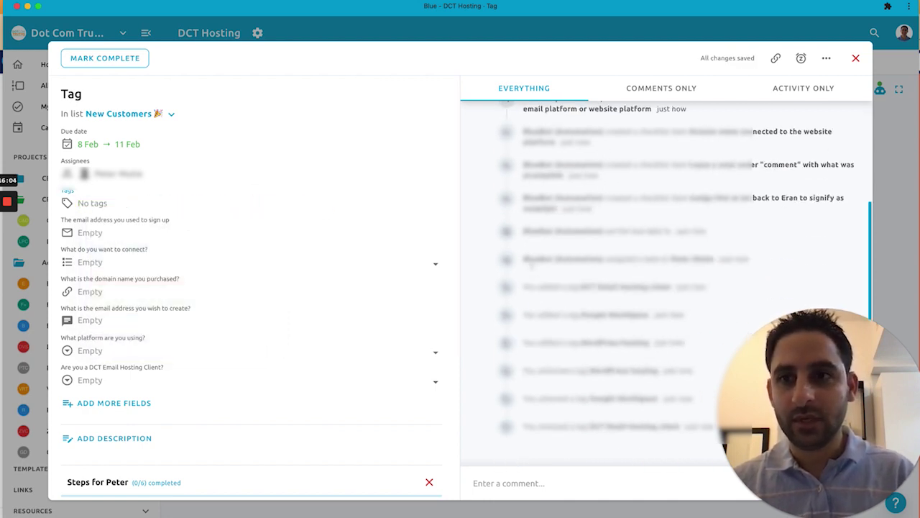
click(855, 58)
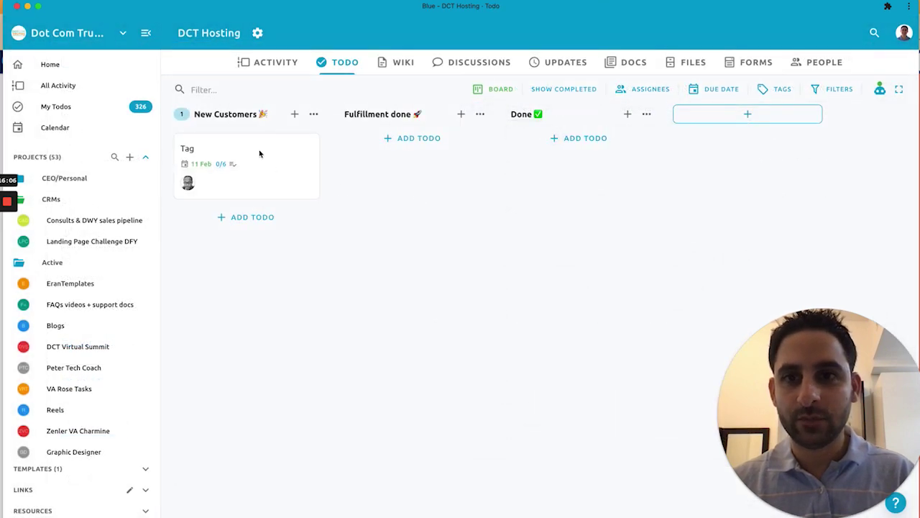
click(259, 154)
click(826, 58)
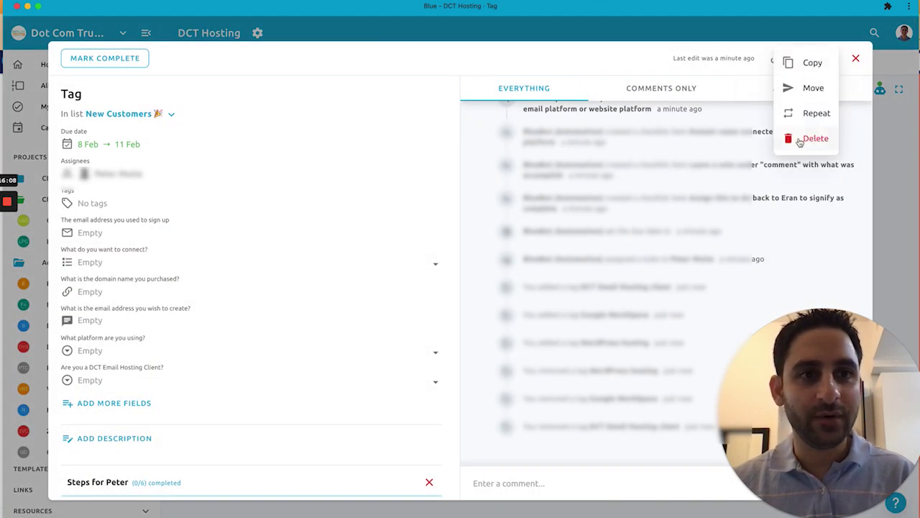
click(799, 139)
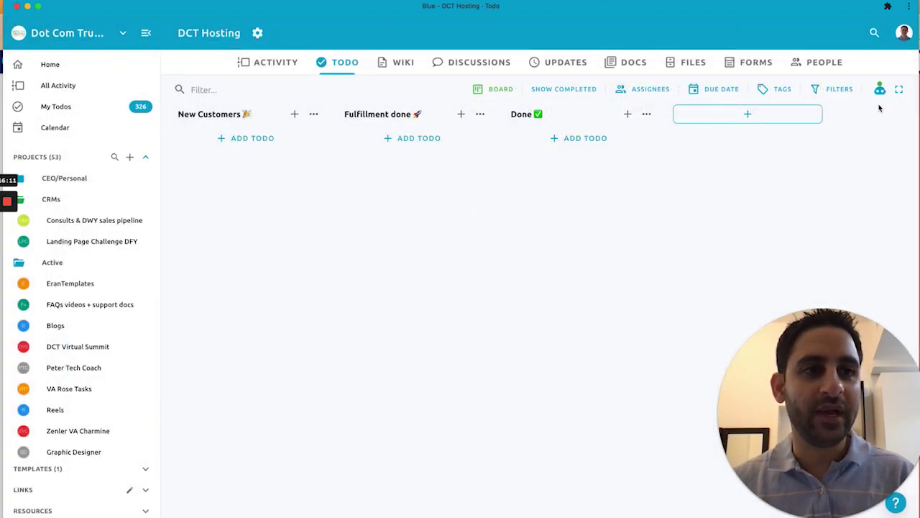
click(880, 89)
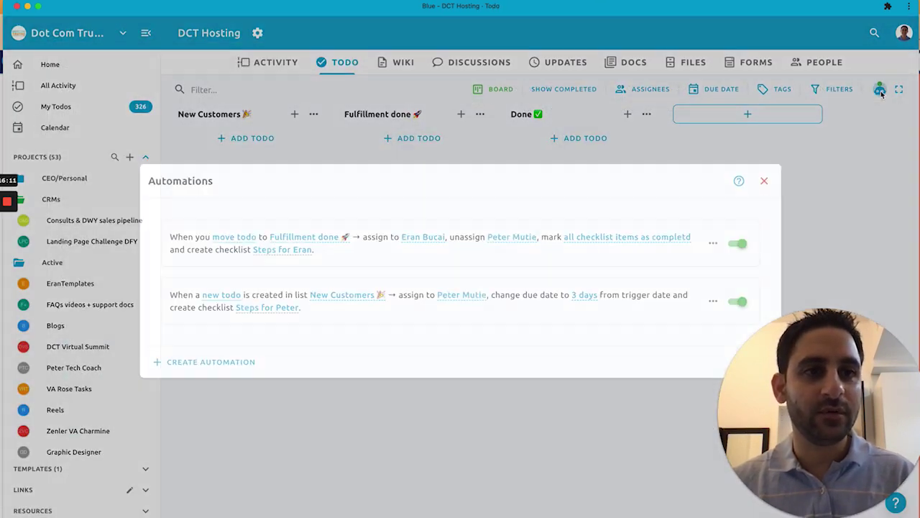
click(713, 301)
click(695, 308)
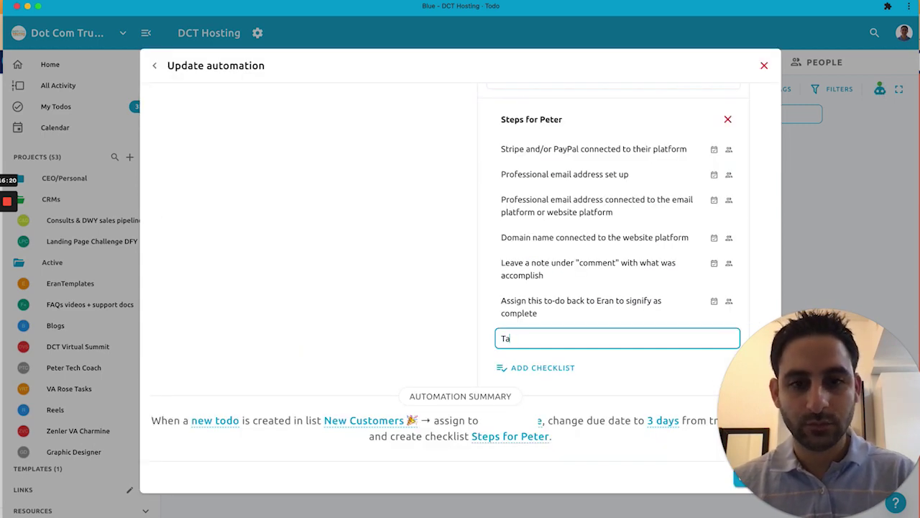
text(g th)
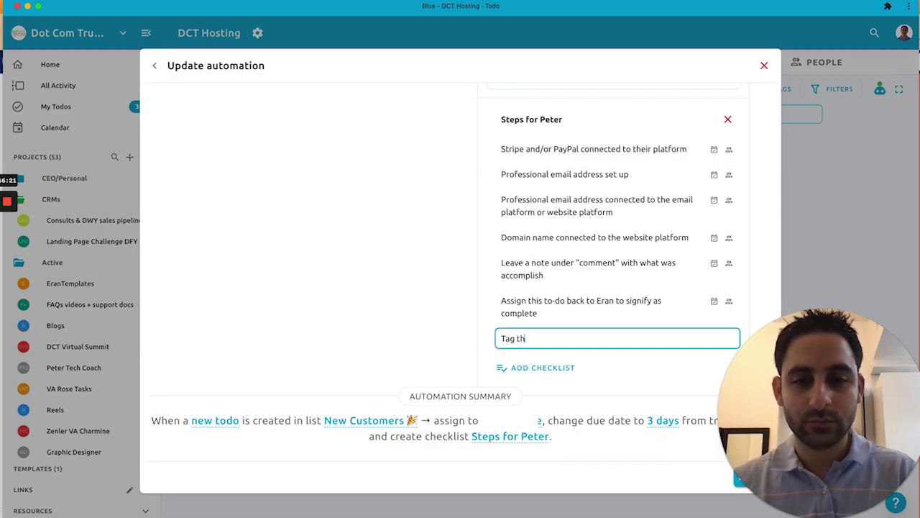
text(e customer with which platf)
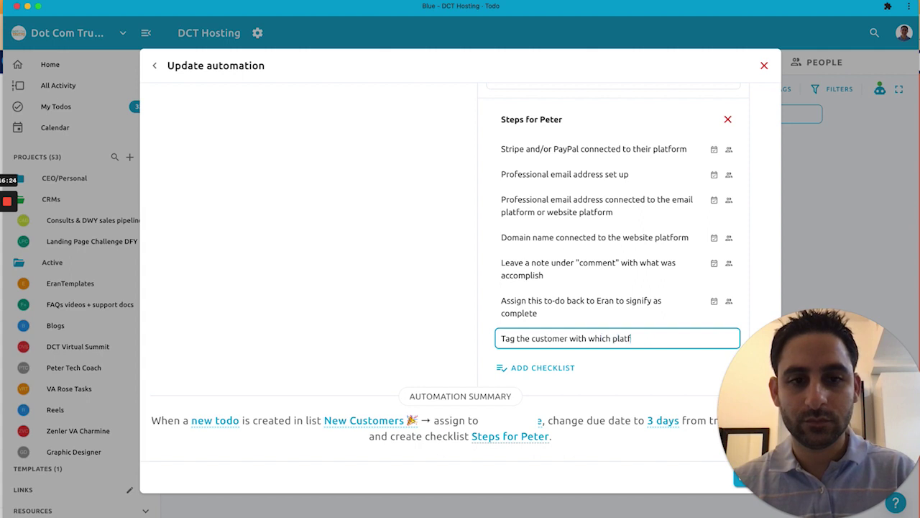
text(orm they are host)
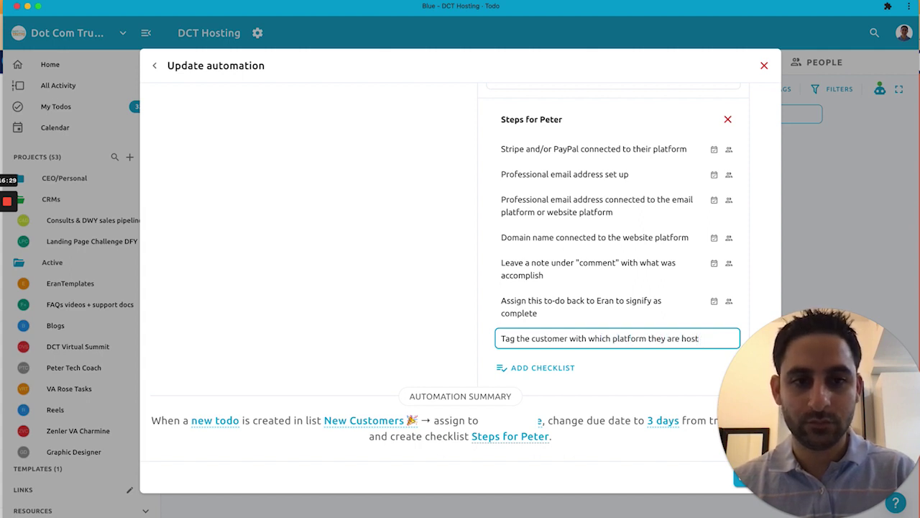
text(ing their email with)
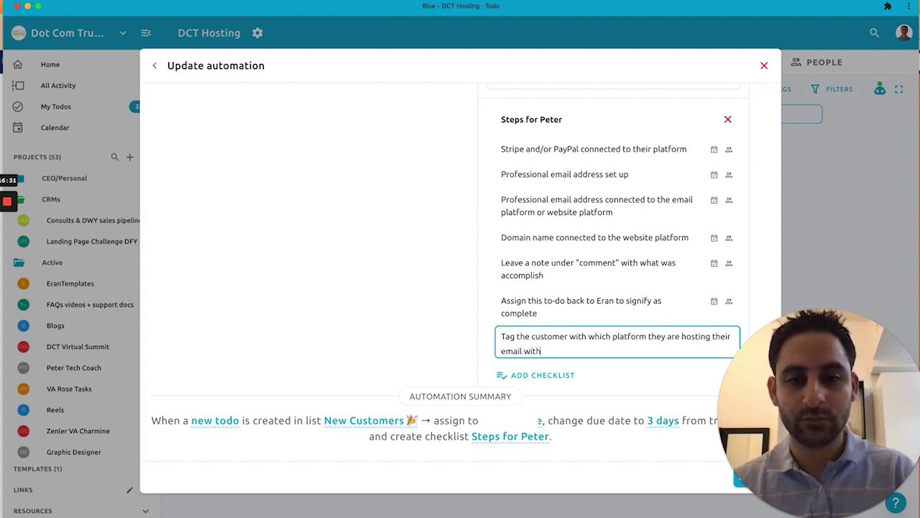
key(Return)
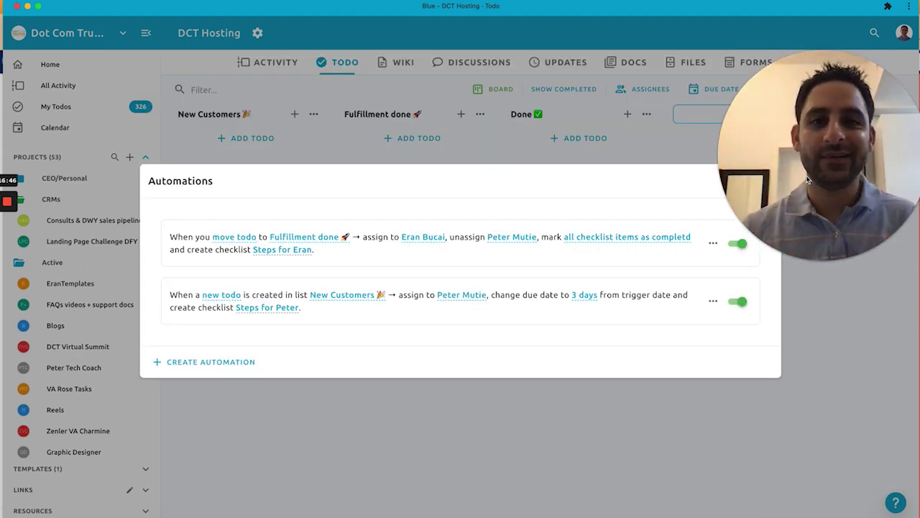
drag(818, 261, 866, 439)
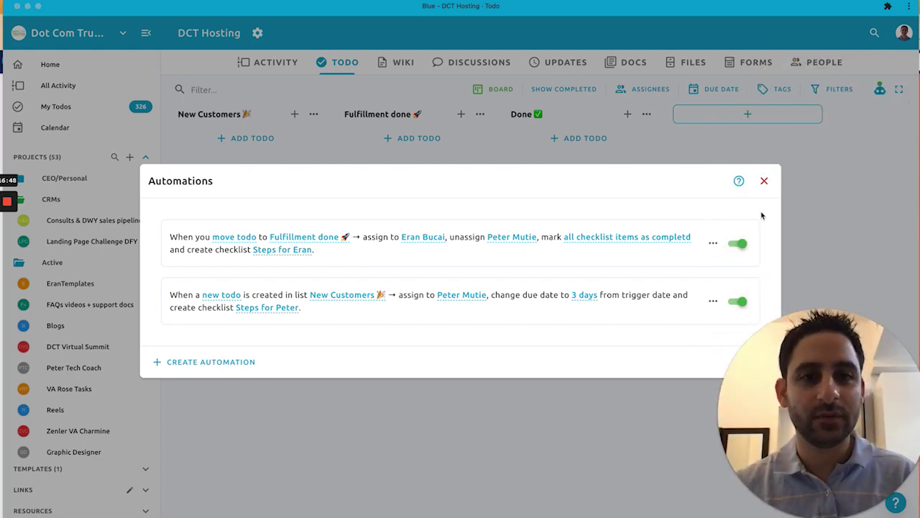
click(764, 180)
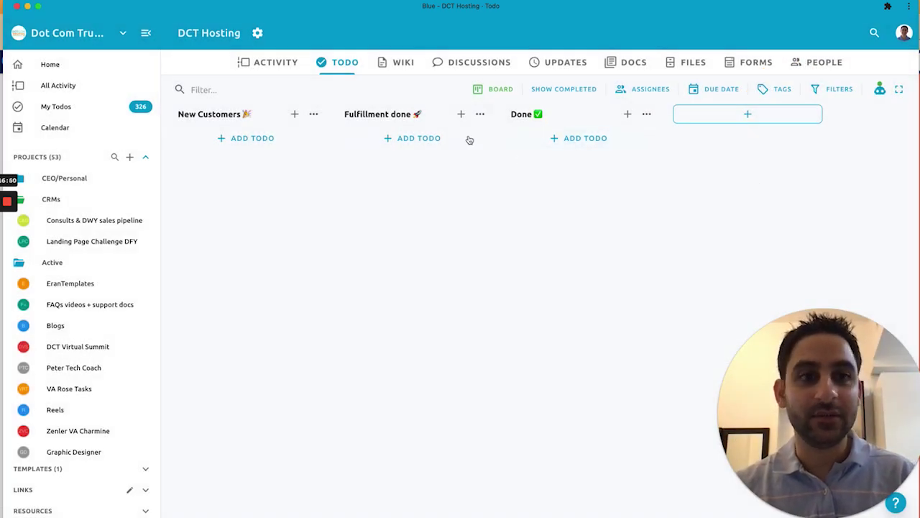
click(878, 93)
click(836, 166)
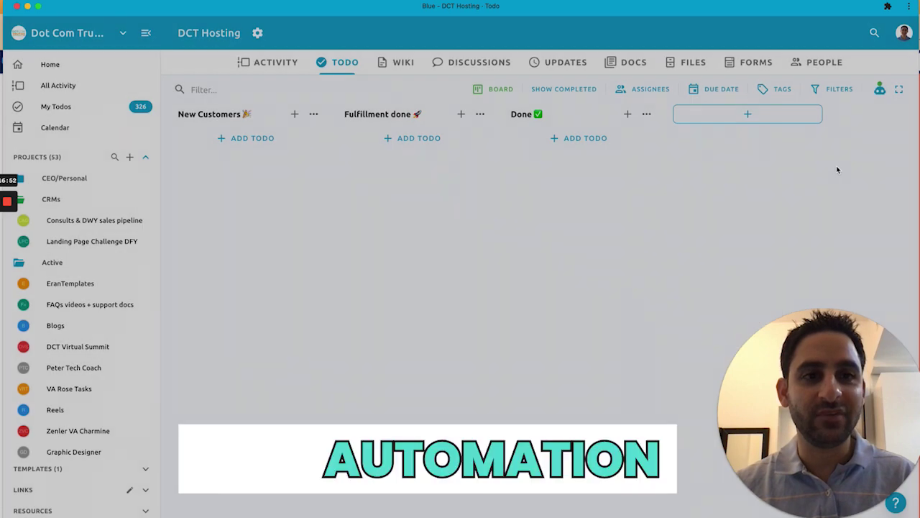
Step: Copy the onboarding questionnaire's share link and load it in a private browser window
click(756, 62)
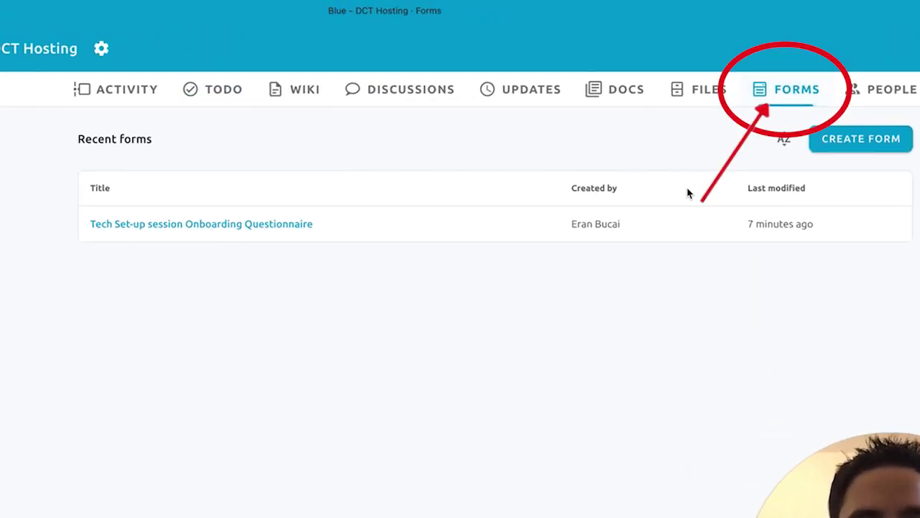
click(419, 170)
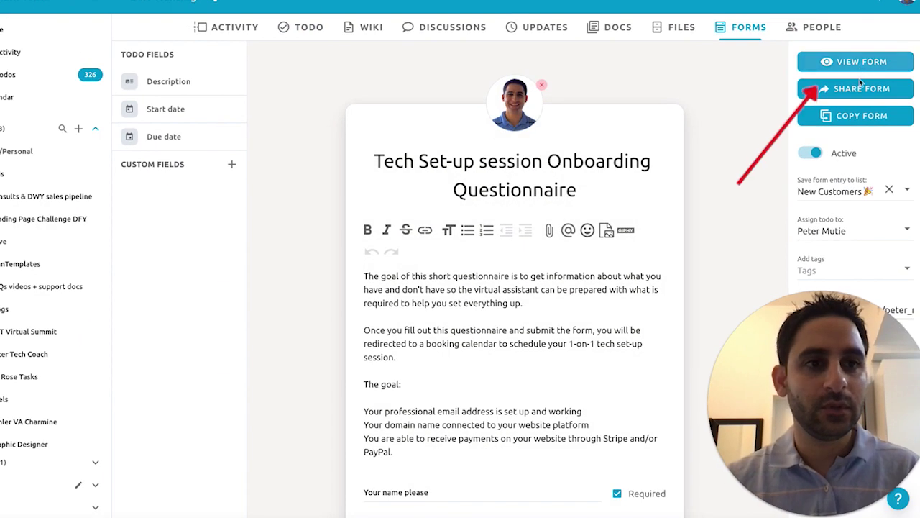
click(909, 162)
click(579, 204)
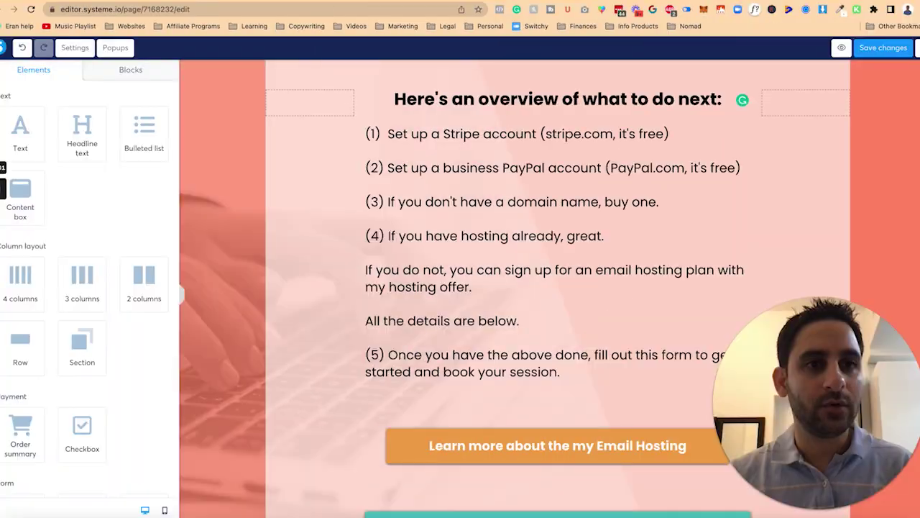
key(ctrl+shift+a)
key(super+t)
key(super+v)
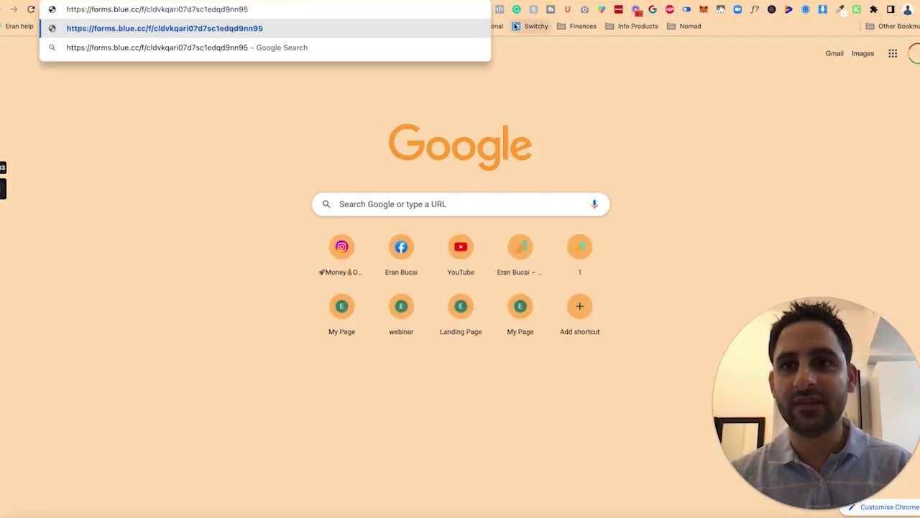
key(super+z)
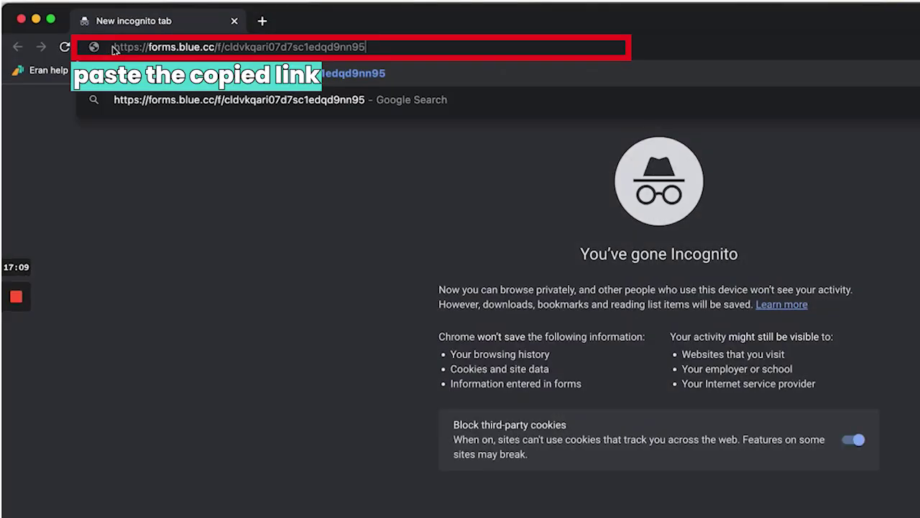
key(Return)
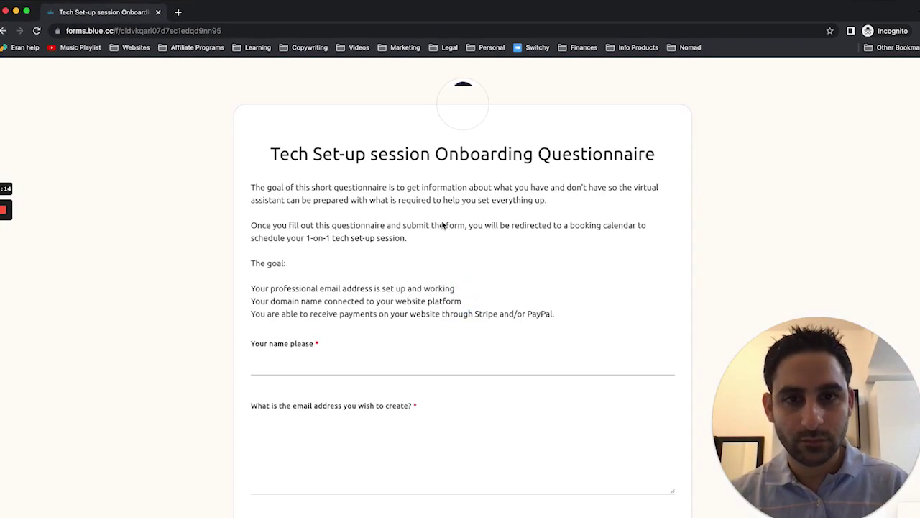
Step: Fill in the test name, the email to create and the sign-up email address
click(348, 367)
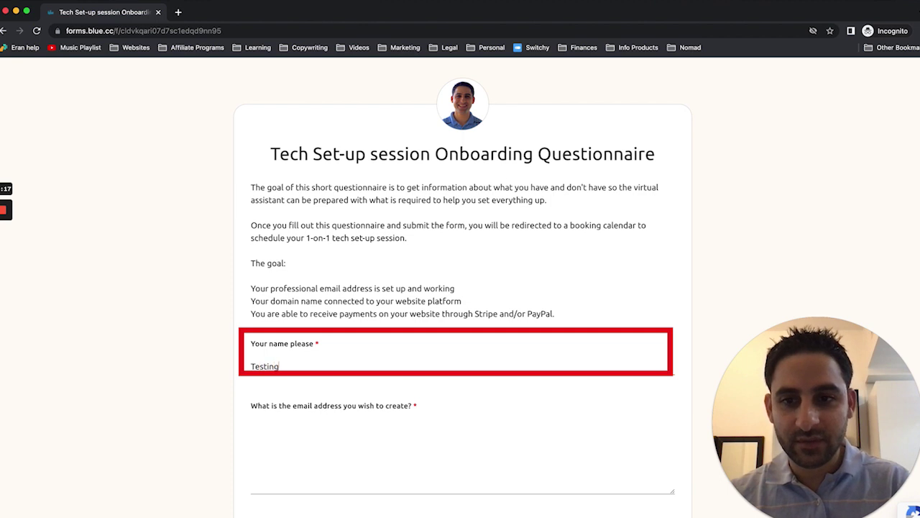
scroll(372, 362, down, 3)
click(372, 362)
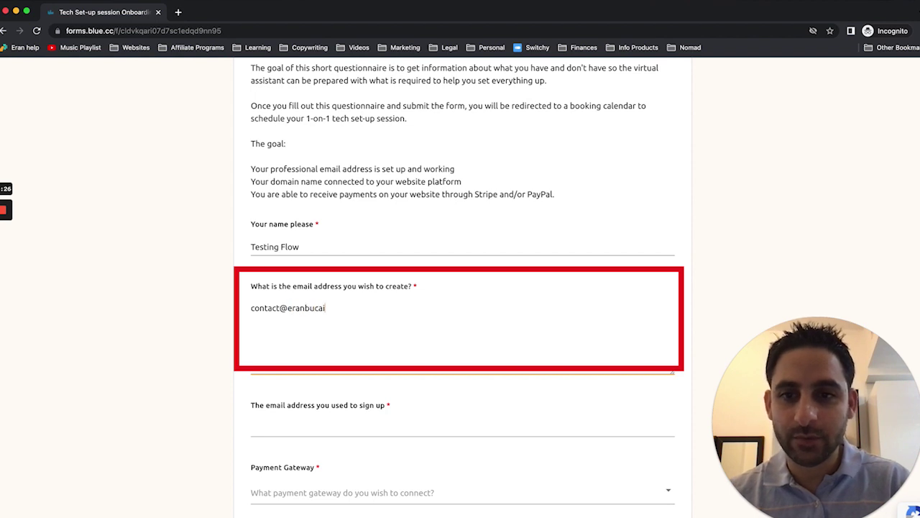
key(Tab)
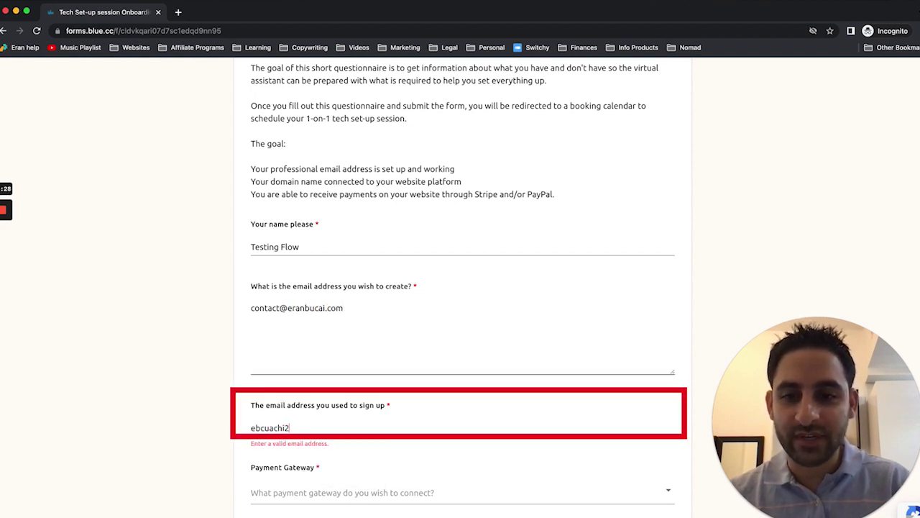
key(super+a)
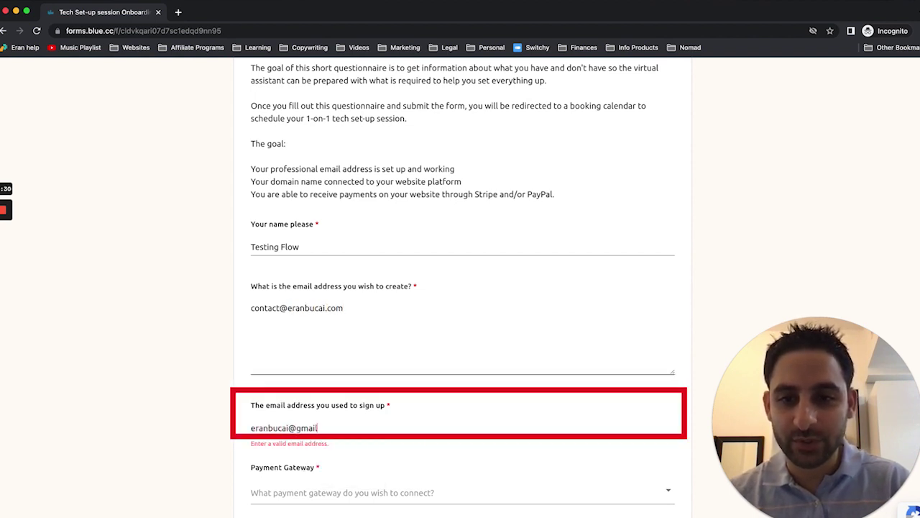
key(Tab)
Step: Answer Stripe and PayPal, a test domain, Systeme.io and Yes for DCT Email Hosting, then submit
click(266, 322)
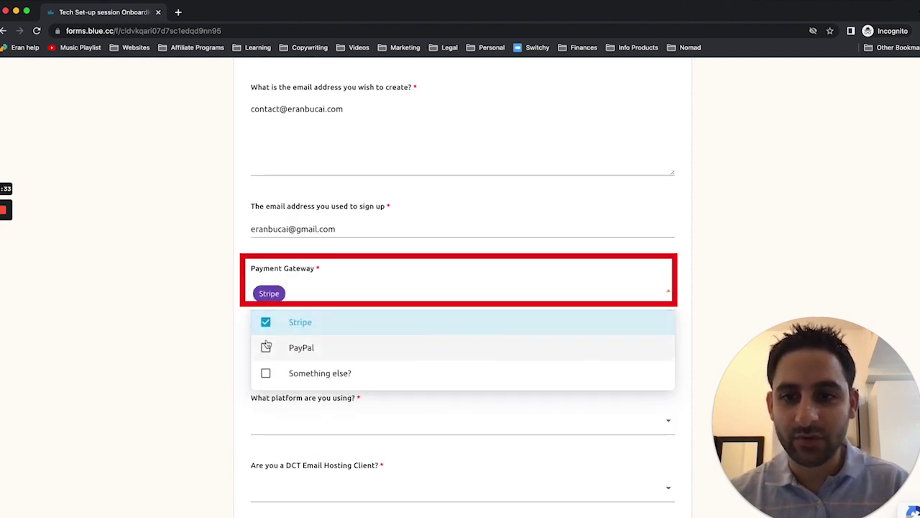
click(263, 343)
key(Tab)
text(e)
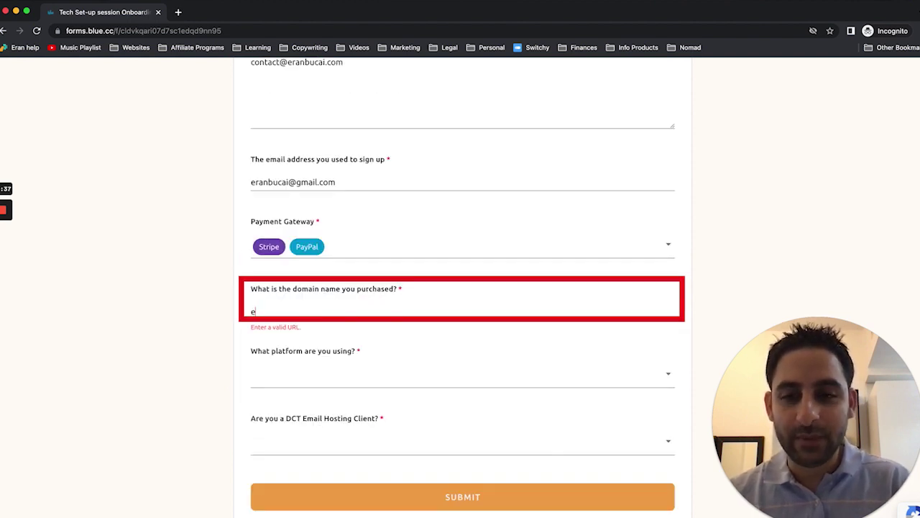
text(ranfunnels.com)
key(Tab)
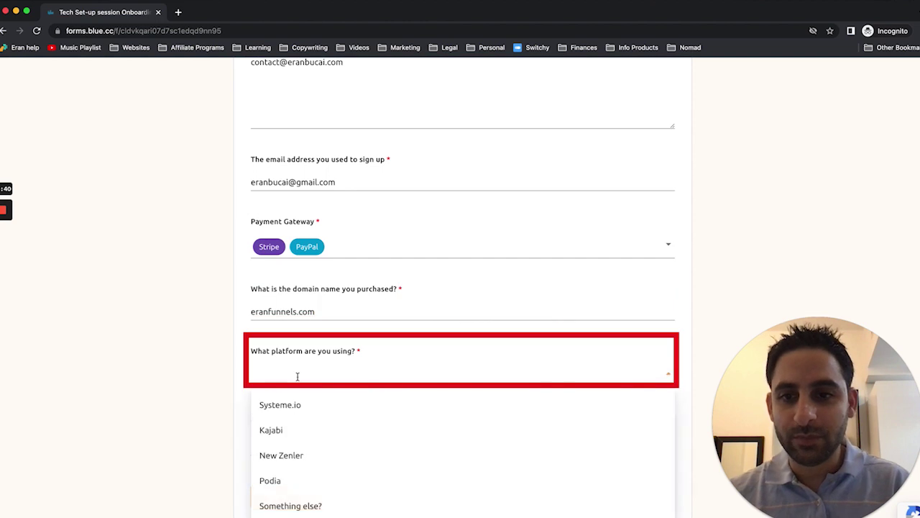
click(264, 405)
key(Tab)
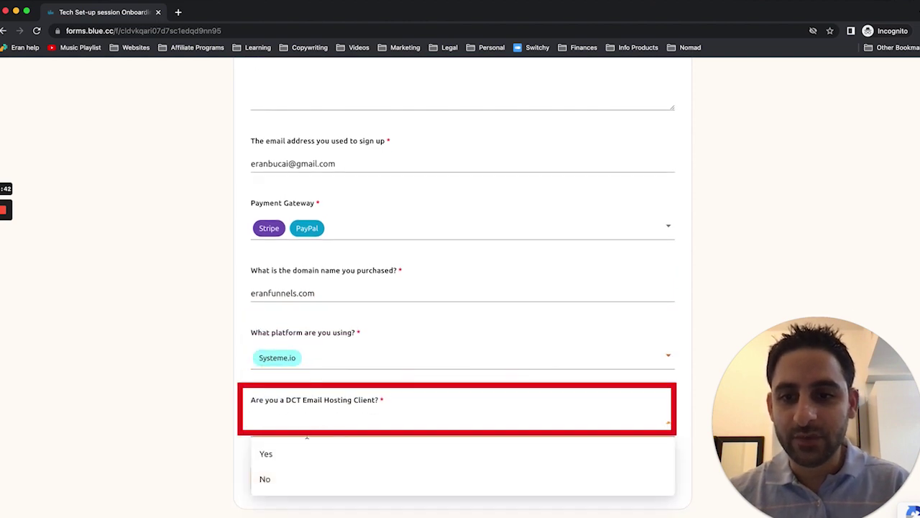
click(276, 452)
click(408, 487)
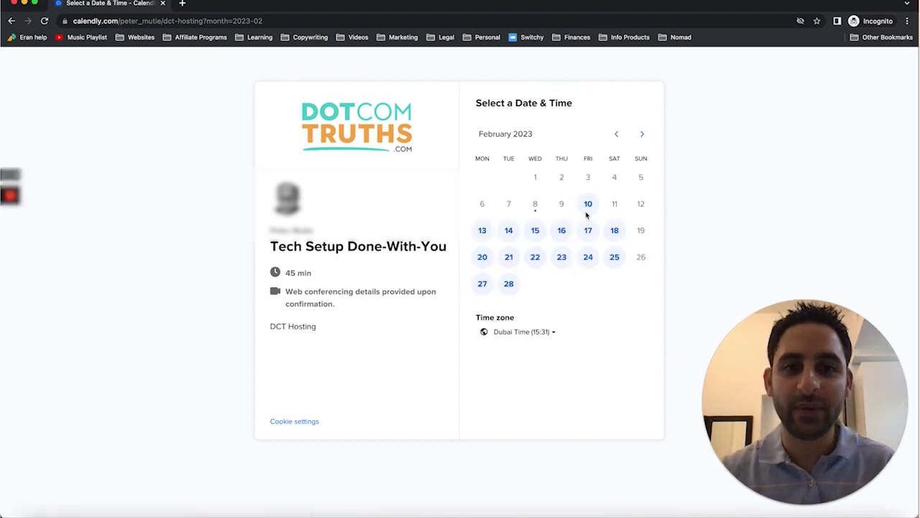
Step: Pick the 19:00 slot on Friday, February 10, then enter name 'Test' and the booking email
click(588, 203)
click(642, 173)
click(675, 163)
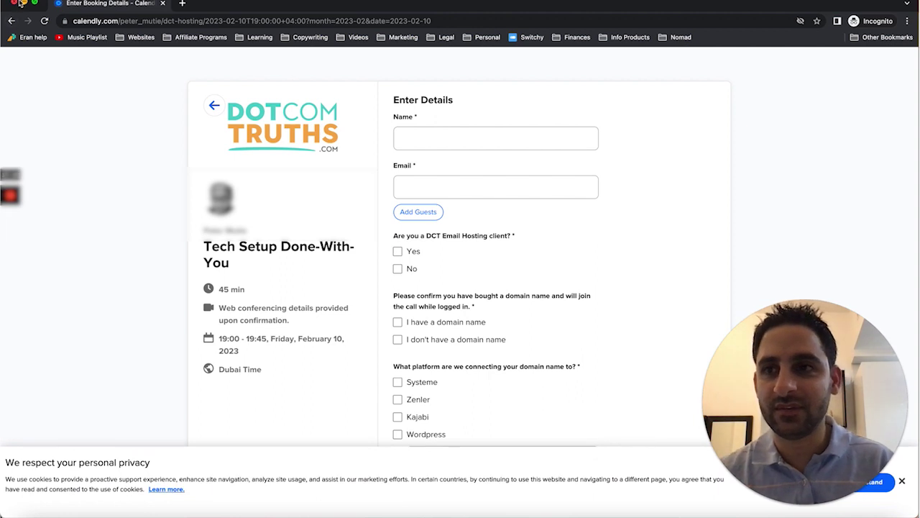
click(435, 141)
key(Tab)
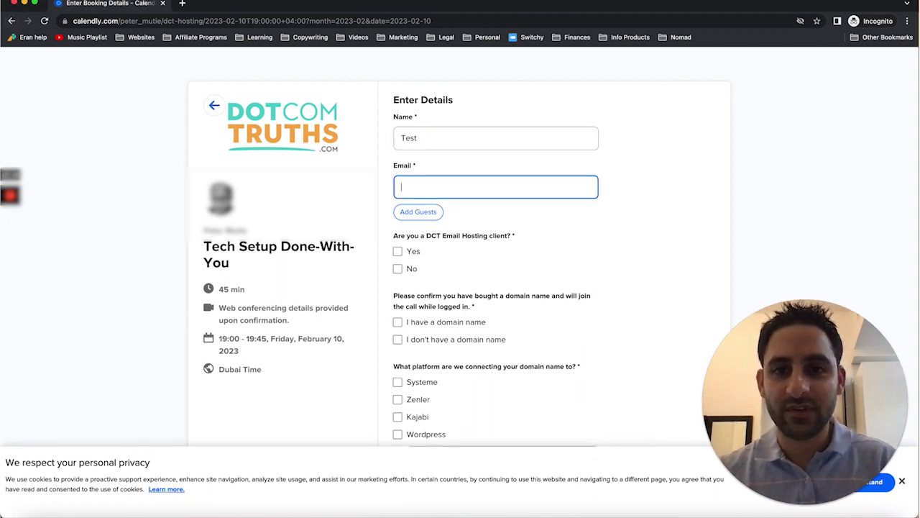
click(507, 223)
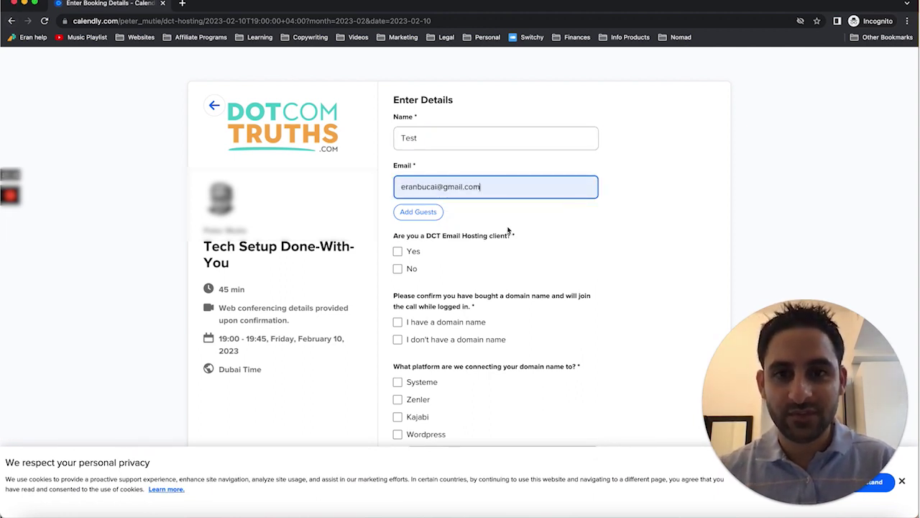
Step: Answer Yes to DCT hosting, domain owned, Kajabi, Stripe and PayPal, domain help, and schedule the event
click(399, 253)
click(399, 321)
scroll(400, 324, down, 5)
click(398, 294)
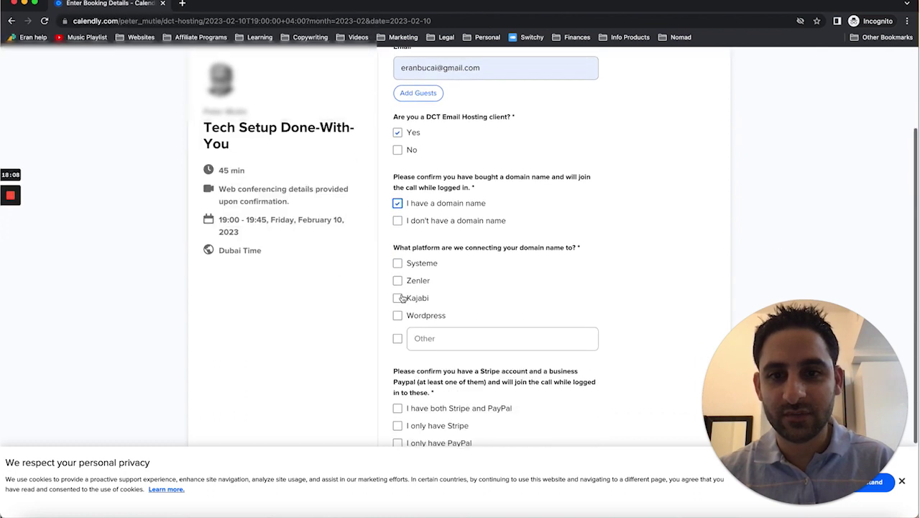
click(398, 353)
scroll(399, 354, down, 2)
click(398, 381)
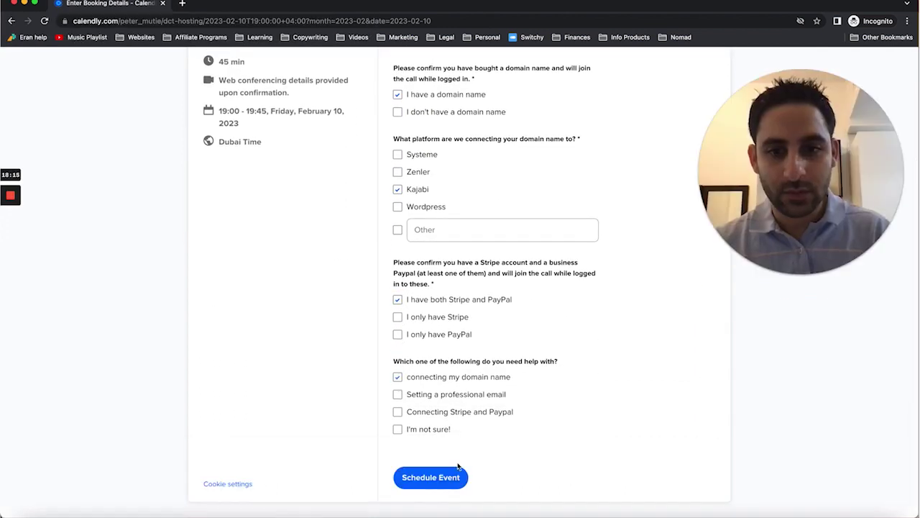
click(439, 478)
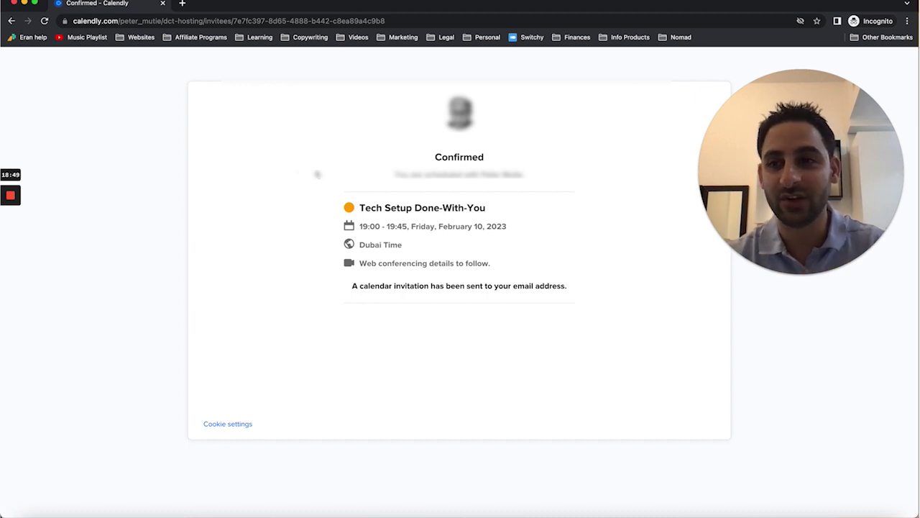
mouse_move(6, 216)
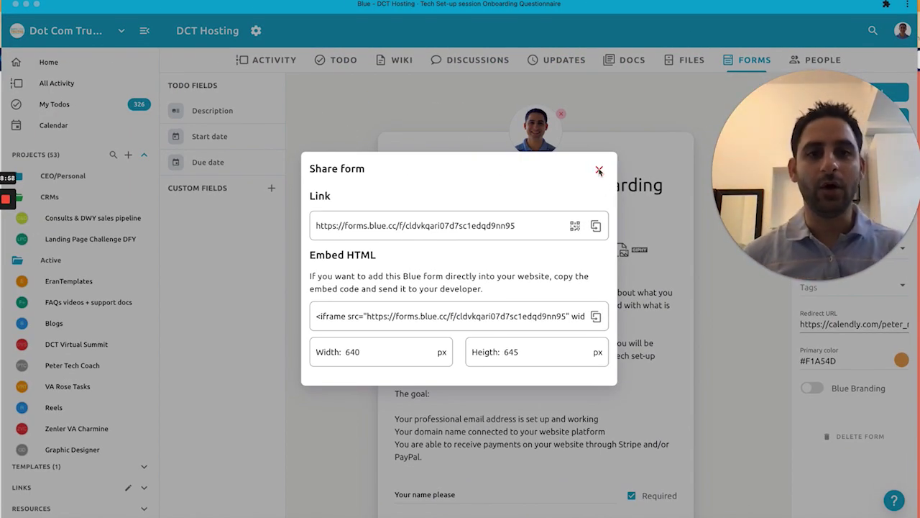
Step: Move the domain-name question above the email-to-create question and append 'please list the ones you want to' to its hint
click(600, 172)
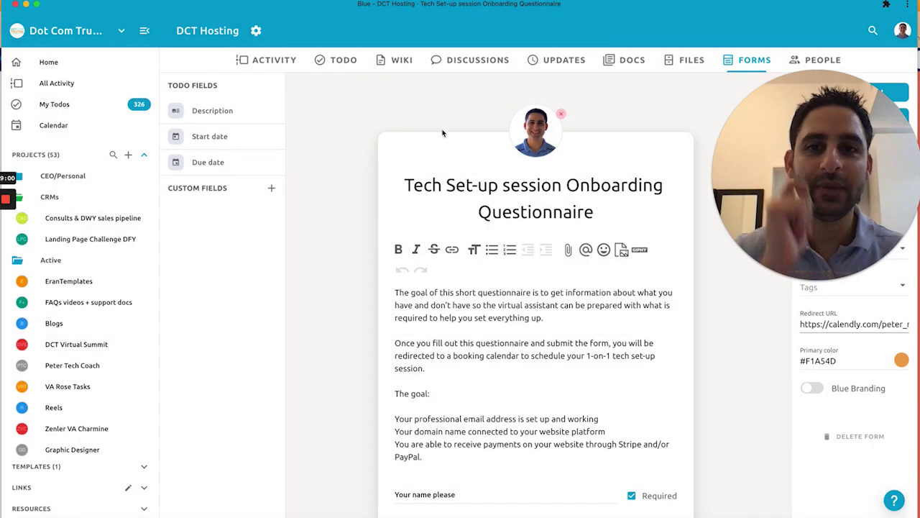
scroll(632, 302, down, 3)
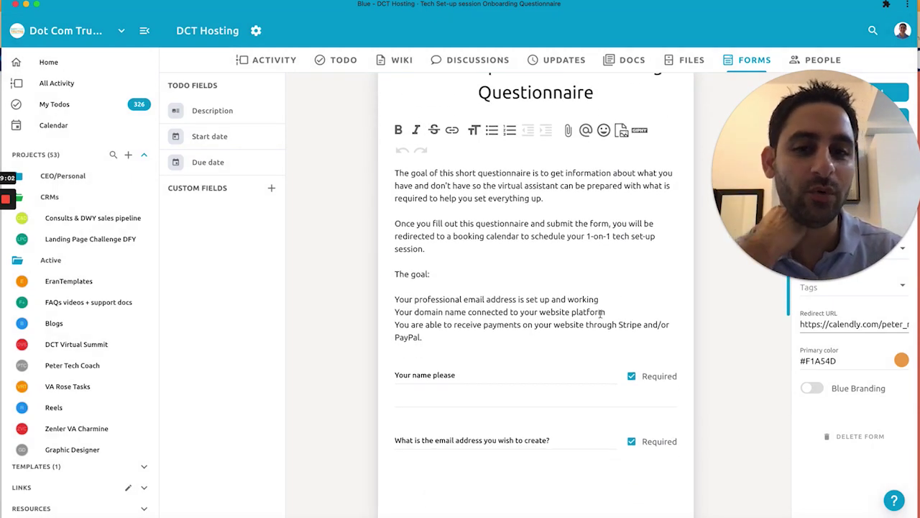
scroll(601, 314, down, 4)
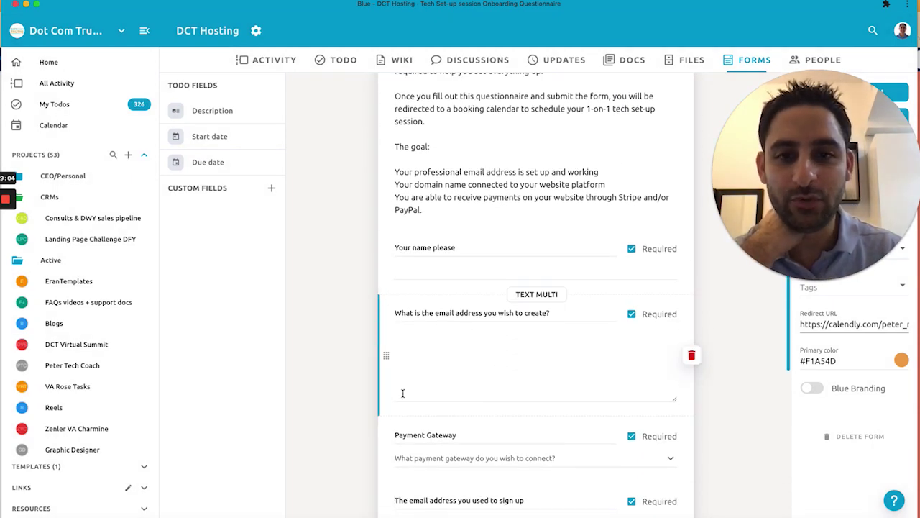
scroll(403, 331, down, 3)
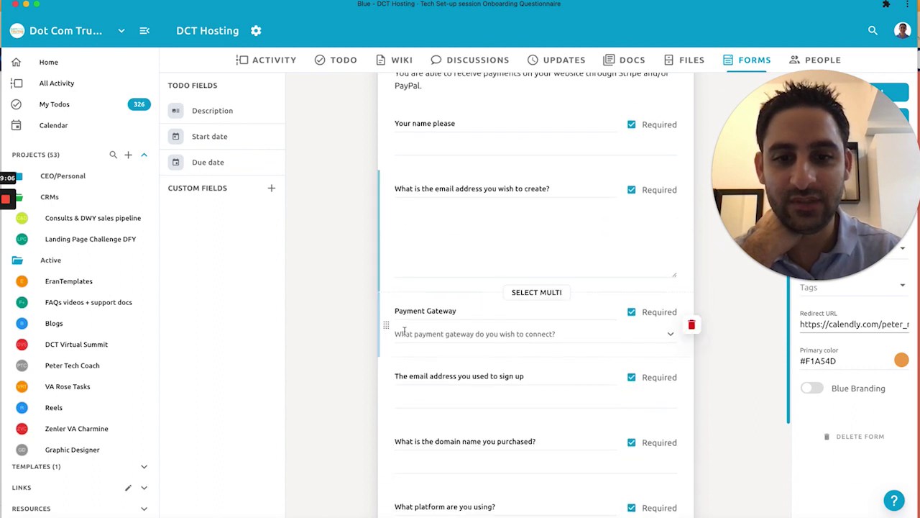
drag(399, 332, 389, 201)
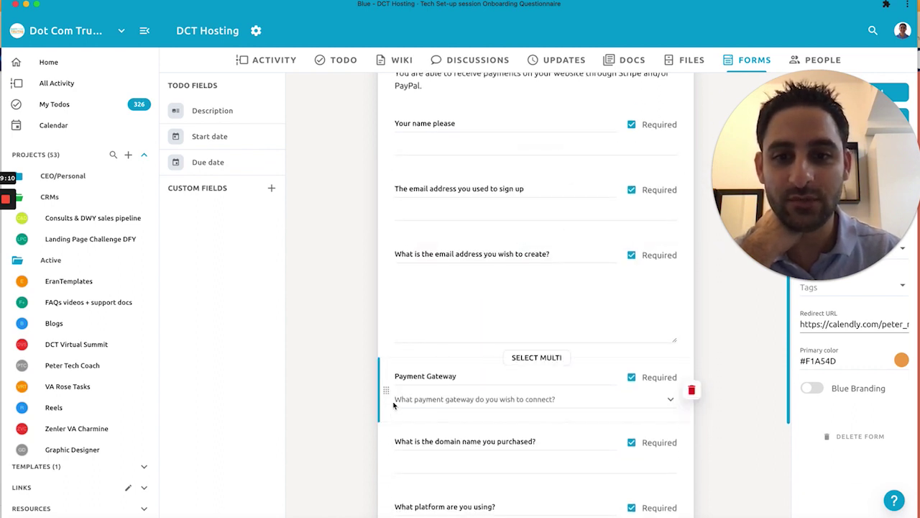
scroll(389, 395, down, 2)
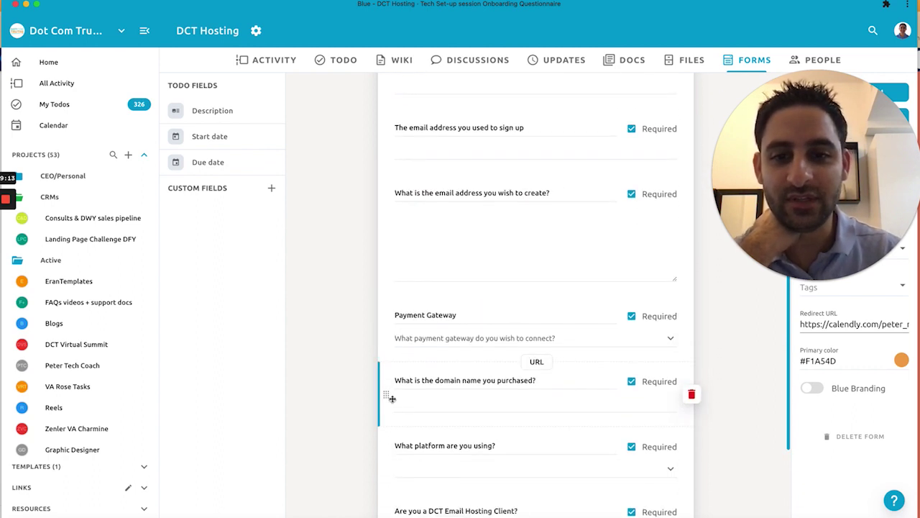
drag(386, 396, 386, 285)
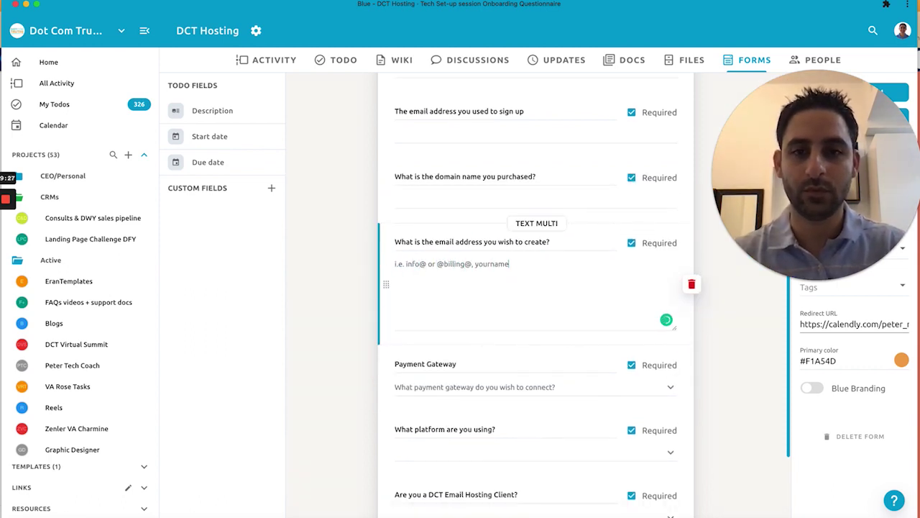
text(please list the ones you want to create.)
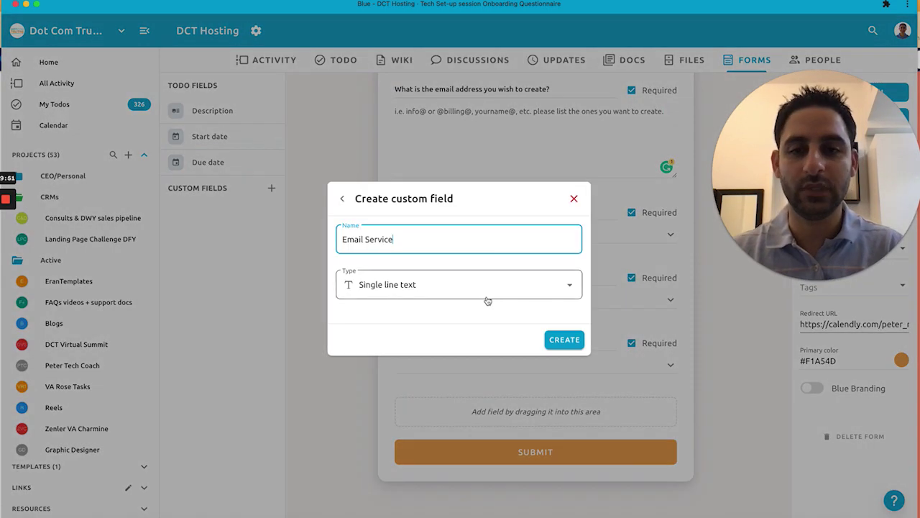
Step: Create a single-choice Email Service field with Gmail, Yahoo and Outlook options
click(488, 299)
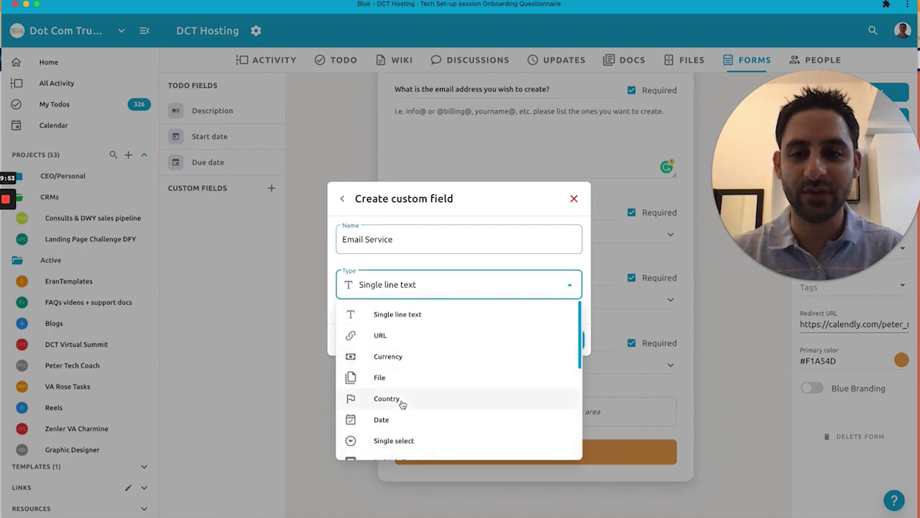
scroll(402, 403, down, 2)
click(394, 376)
click(564, 341)
text(G)
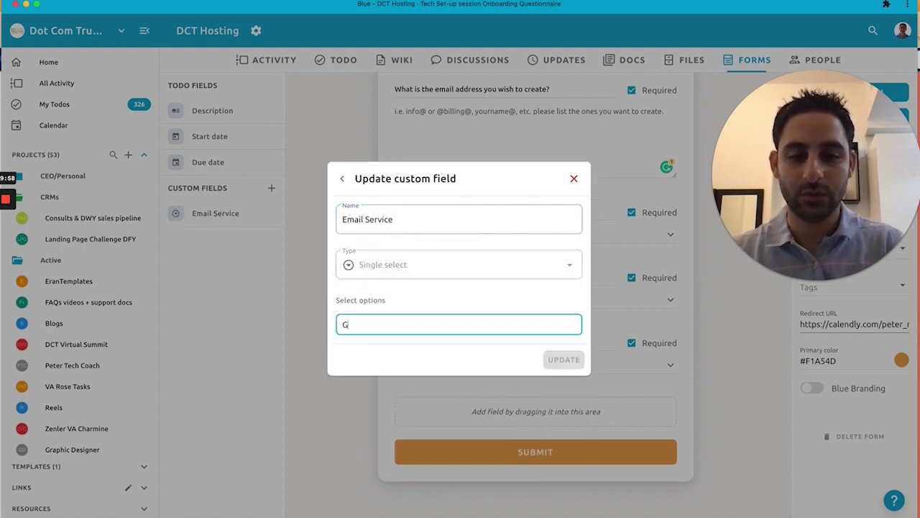
text(mail)
key(Return)
text(Y)
text(ahoo)
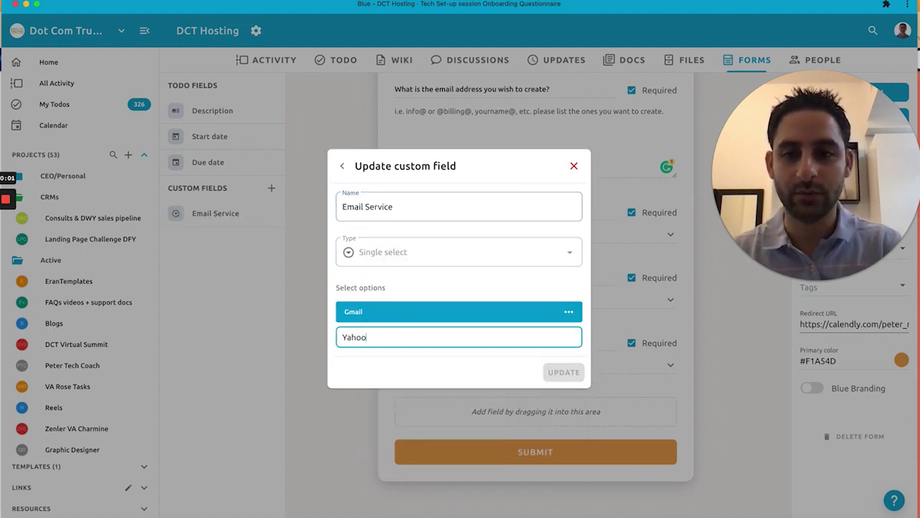
key(Return)
text(Outl)
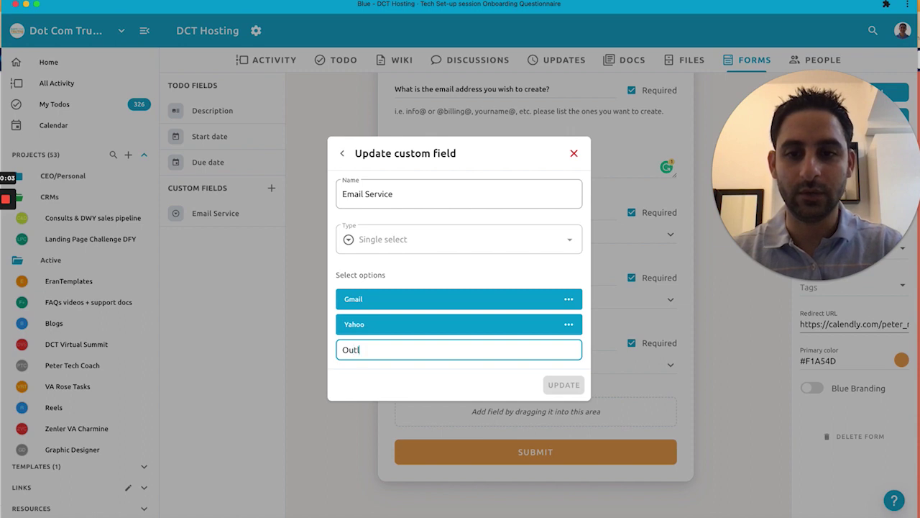
text(ook)
key(Return)
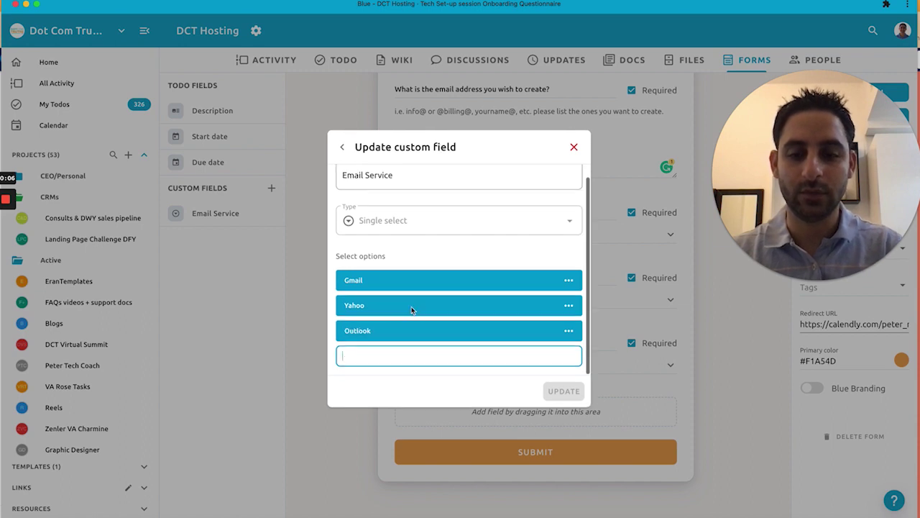
Step: Add Webmail and a tan 'Something else' option, place it below Payment Gateway, and add its email-service hint
text(Web)
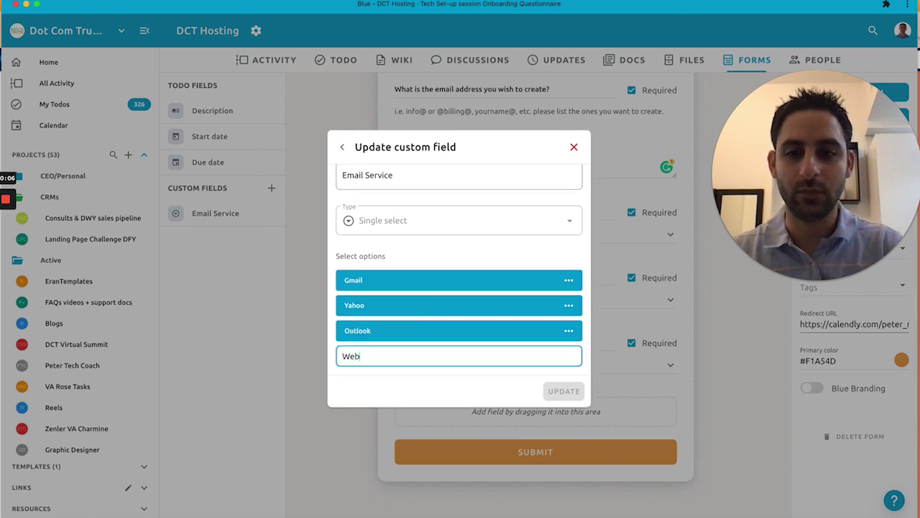
text(mail)
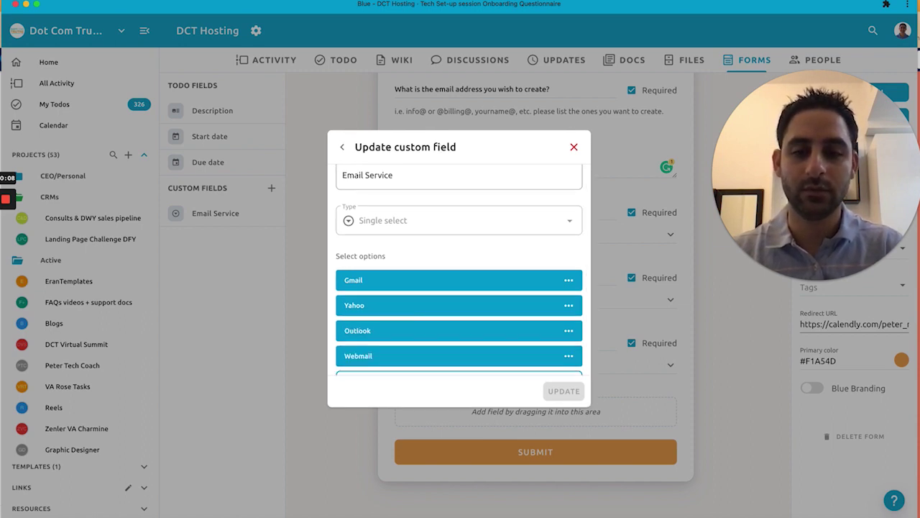
text(Something els)
text(e)
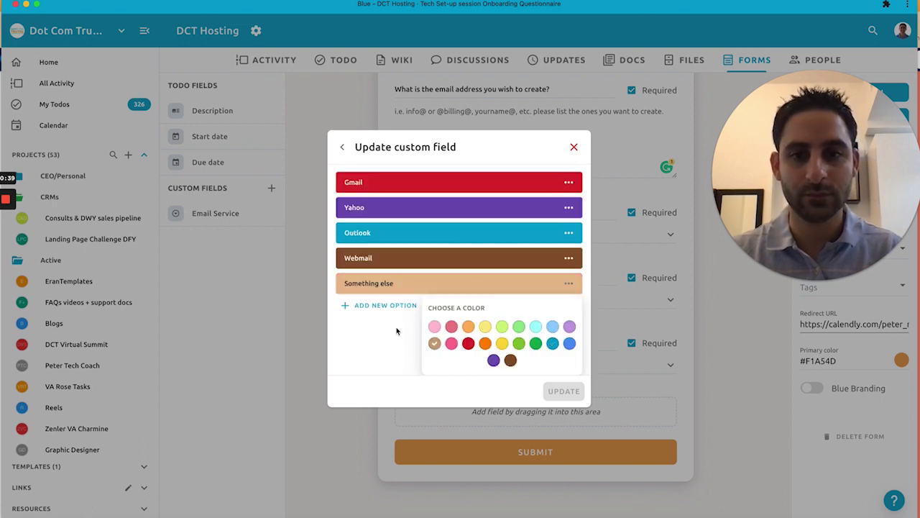
click(434, 343)
click(563, 390)
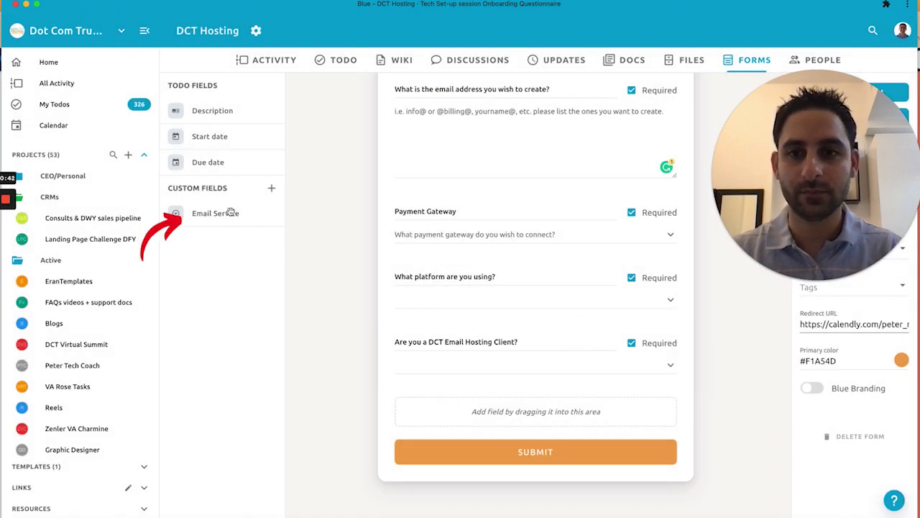
drag(224, 216, 499, 301)
text(s)
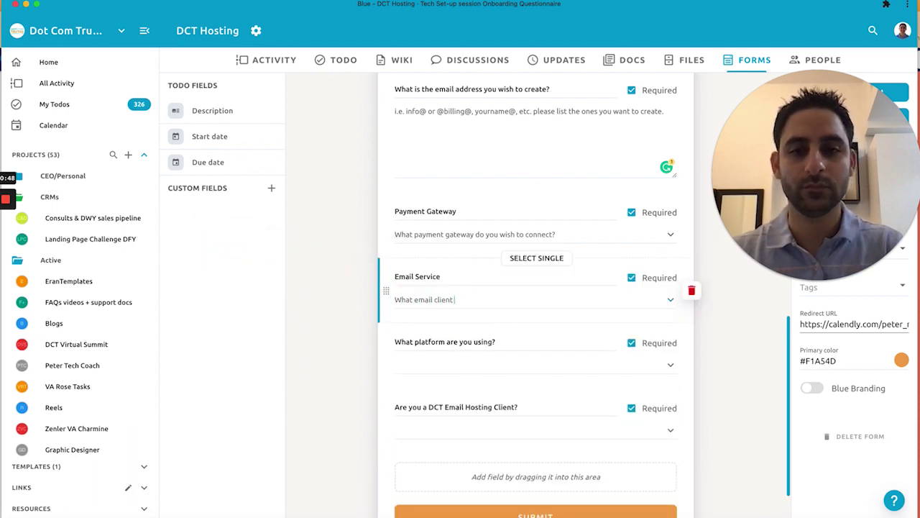
text(ervice are you using to se)
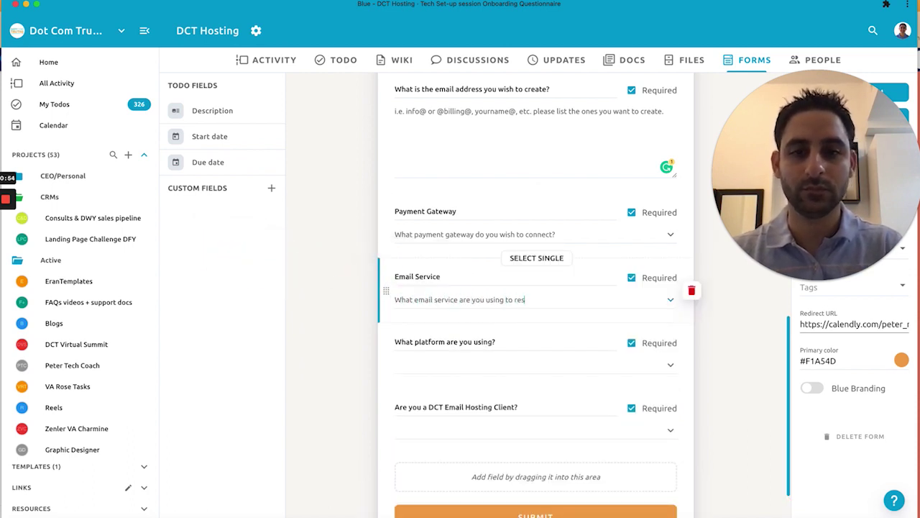
text(nd and receive email)
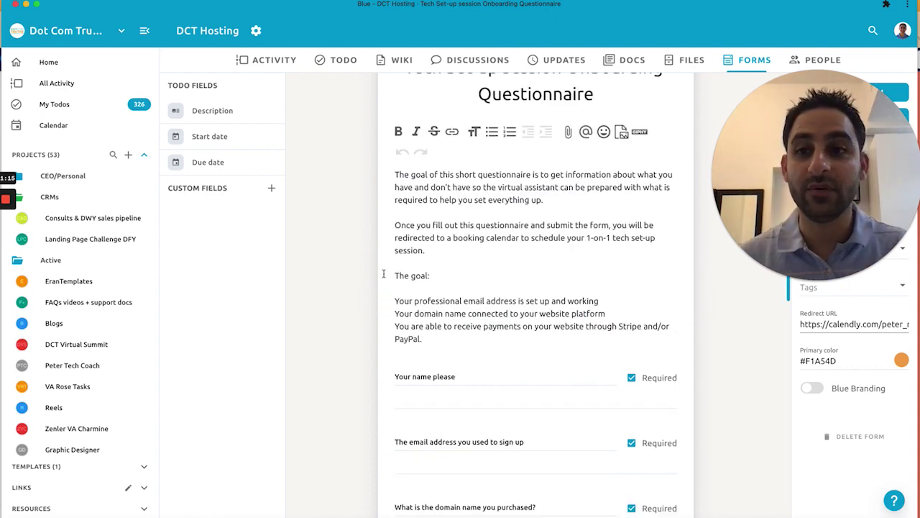
Step: Create a custom field named 'Who referred you to this service?'
click(272, 190)
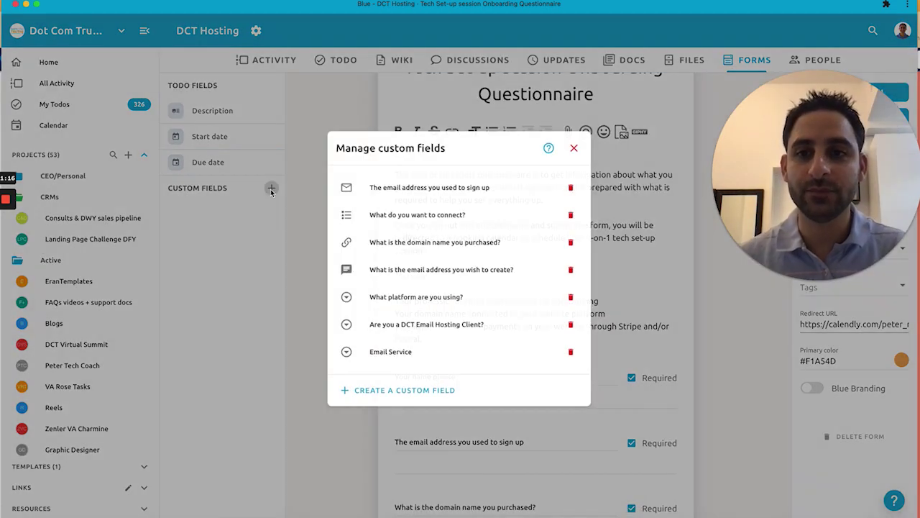
click(423, 391)
text(Who referred you to thi)
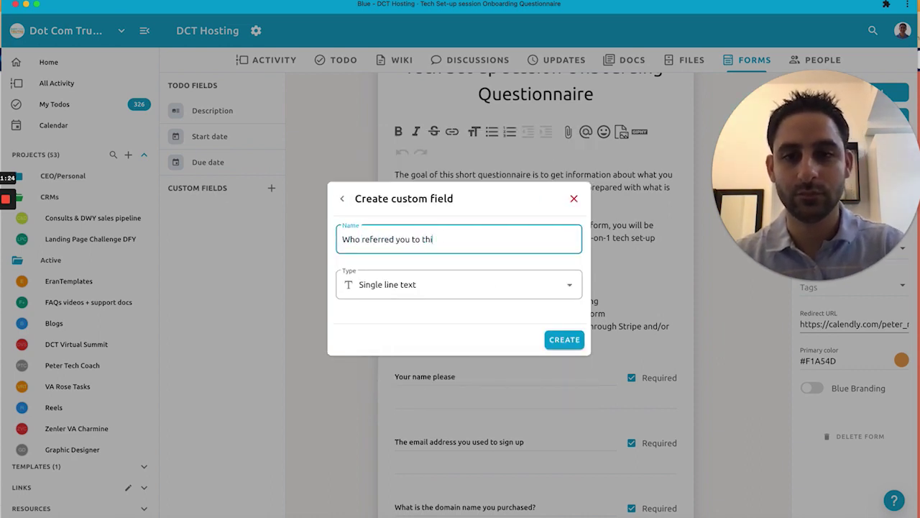
text(s service?)
key(Return)
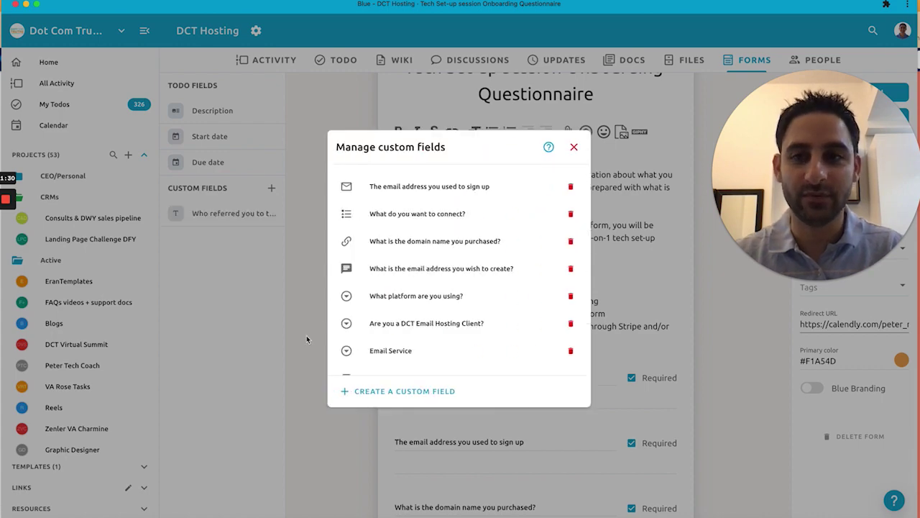
scroll(417, 356, down, 1)
click(314, 344)
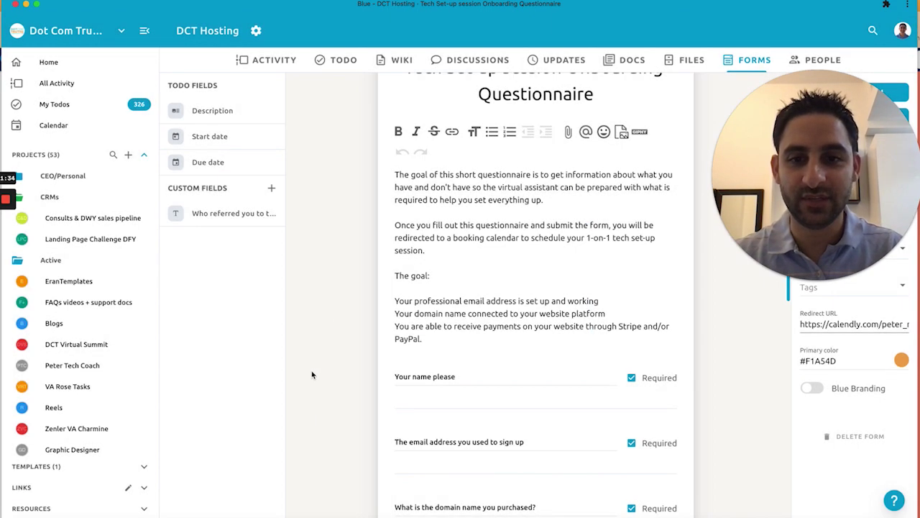
Step: Place the referral question at the form's end with a hint about a referral thank-you fee for the recommendation
scroll(345, 312, down, 10)
drag(216, 213, 473, 422)
click(473, 424)
text(This is impor)
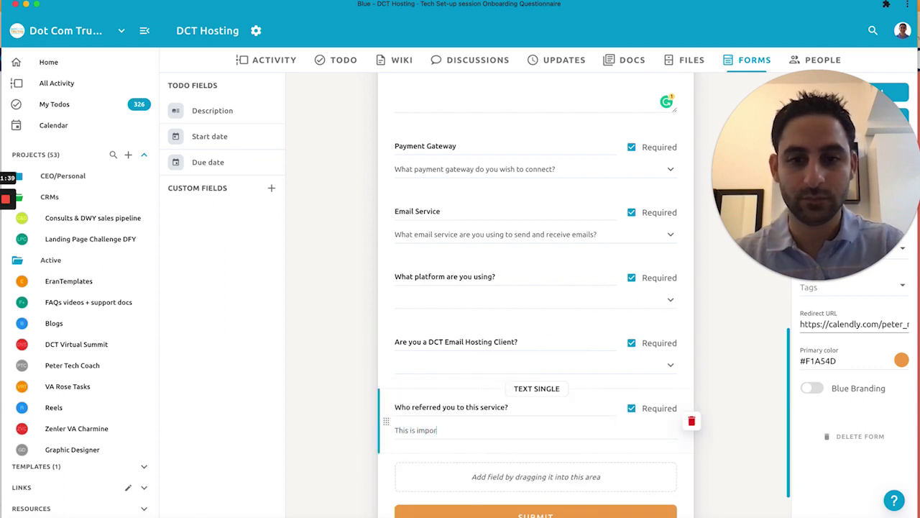
text(tant for us to know so we can thank the person who sent you and give)
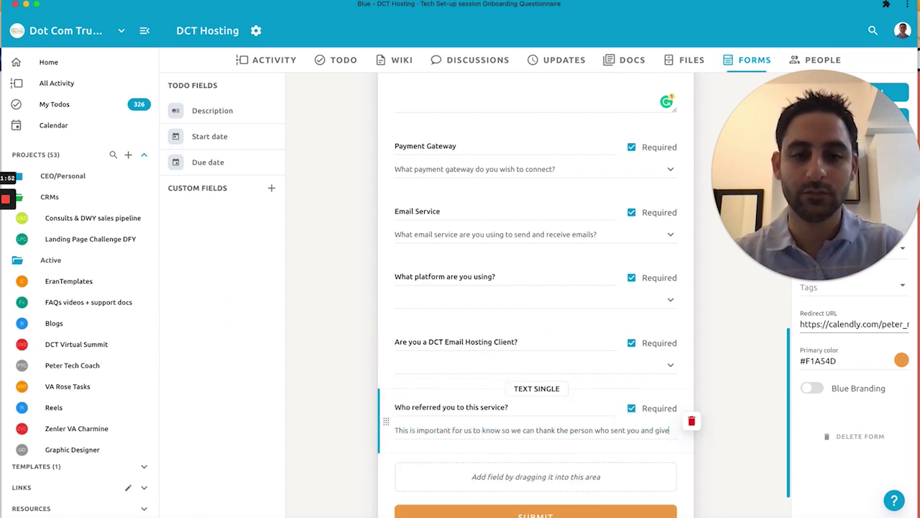
text( them a small referral fee as a thank you)
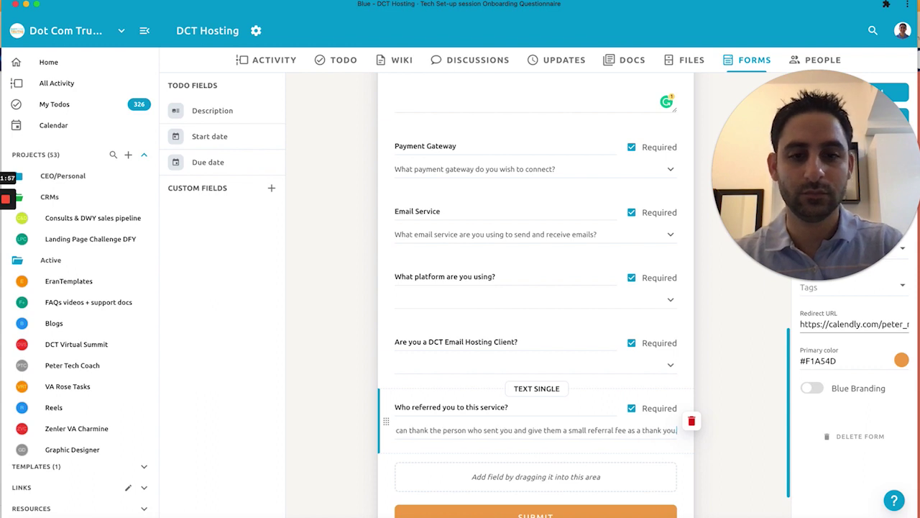
text(.)
key(Home)
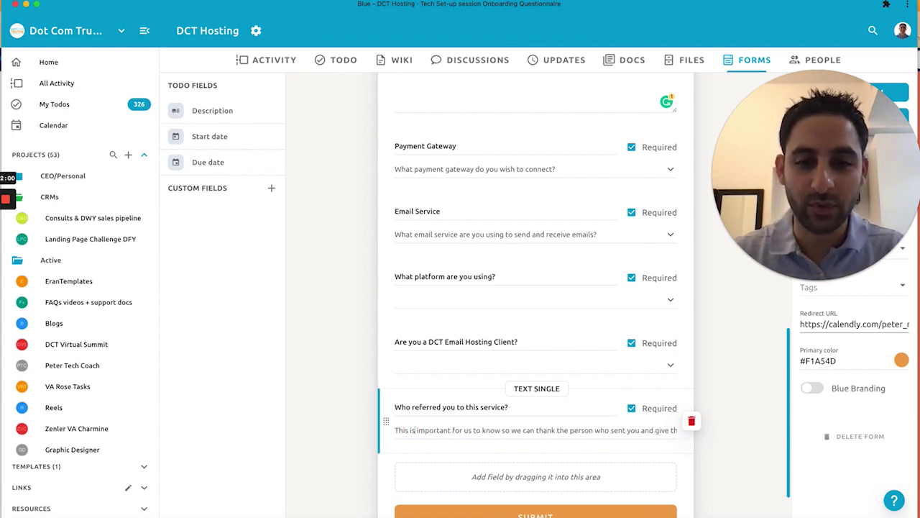
drag(502, 430, 573, 431)
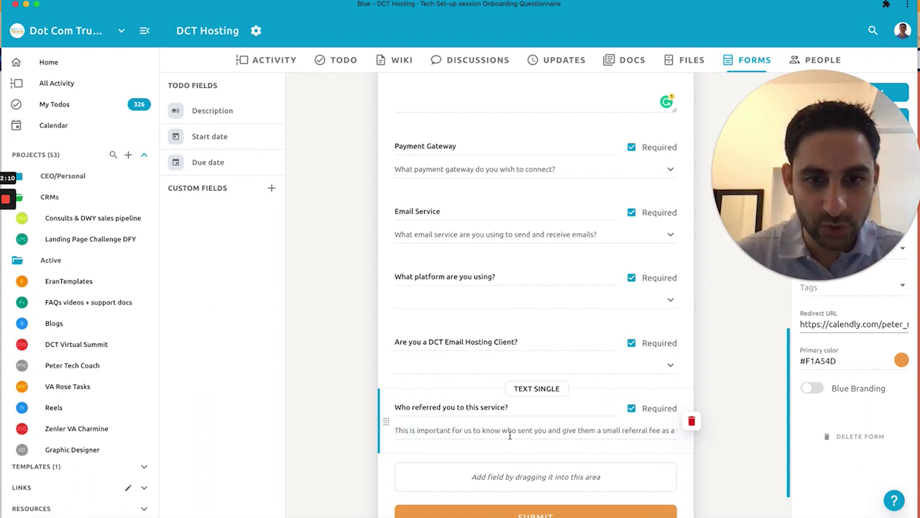
key(BackSpace)
key(End)
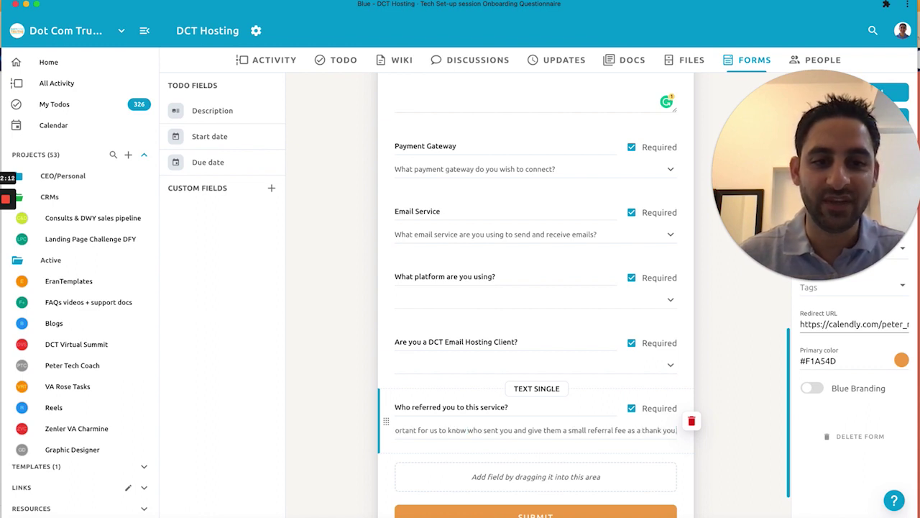
key(BackSpace)
text(for the recommendati)
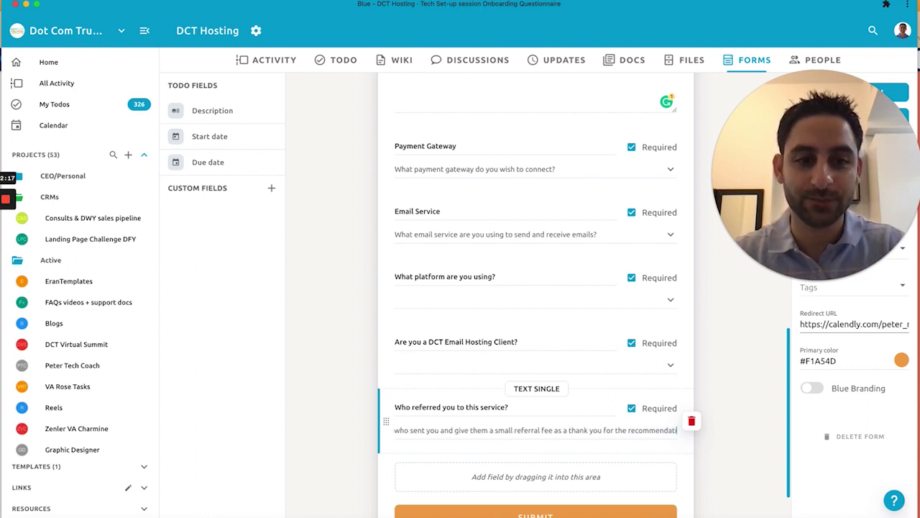
click(729, 106)
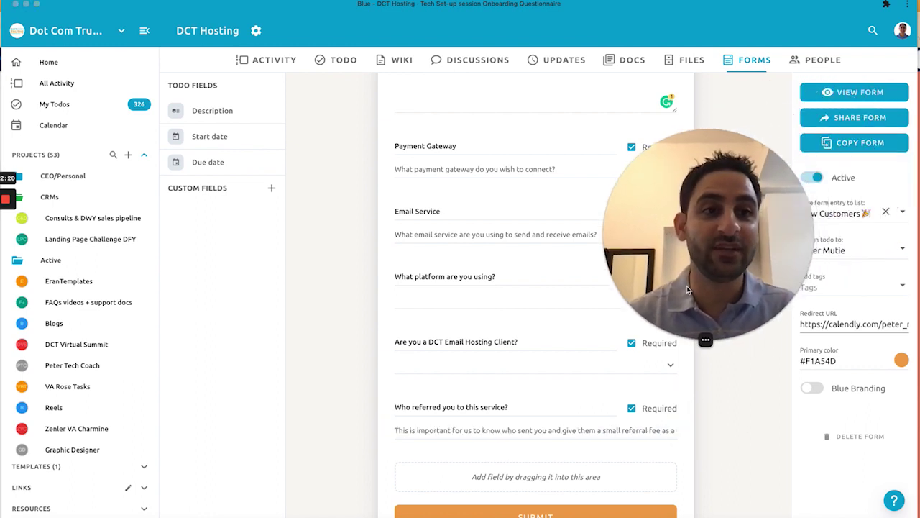
scroll(730, 106, down, 1)
scroll(723, 106, up, 10)
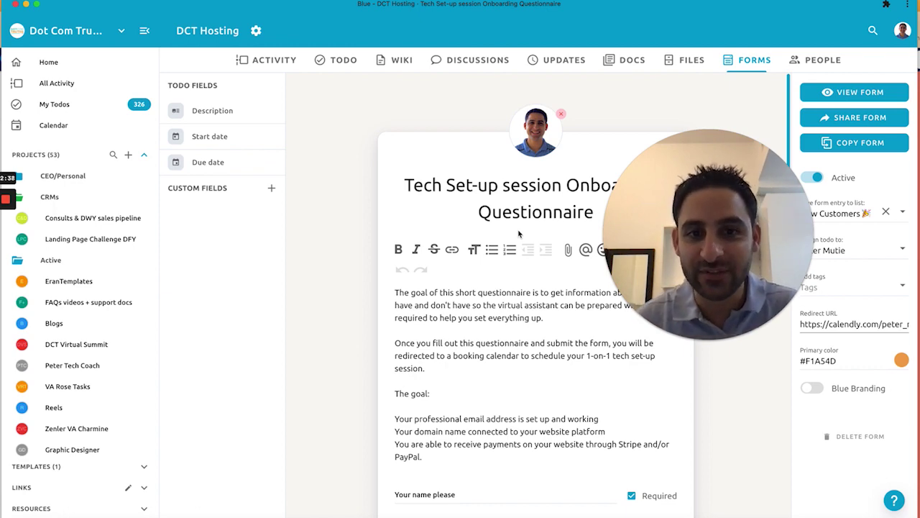
scroll(518, 233, down, 15)
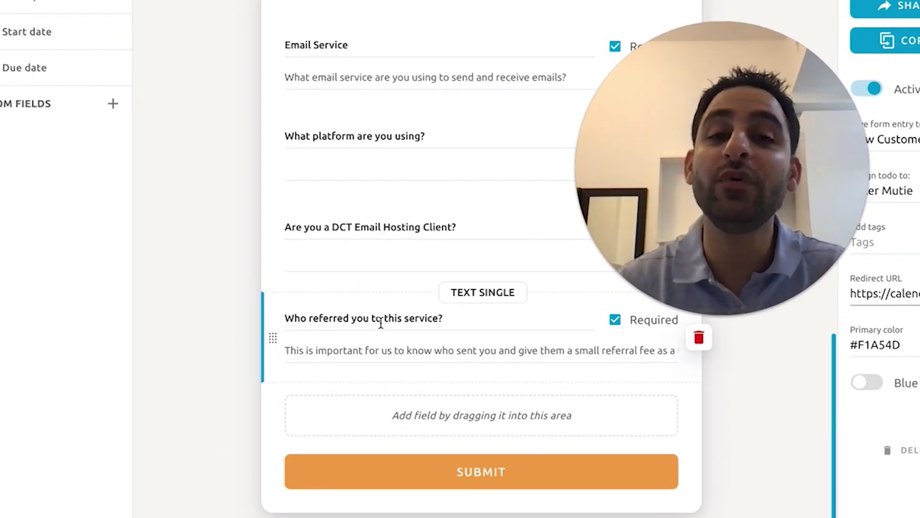
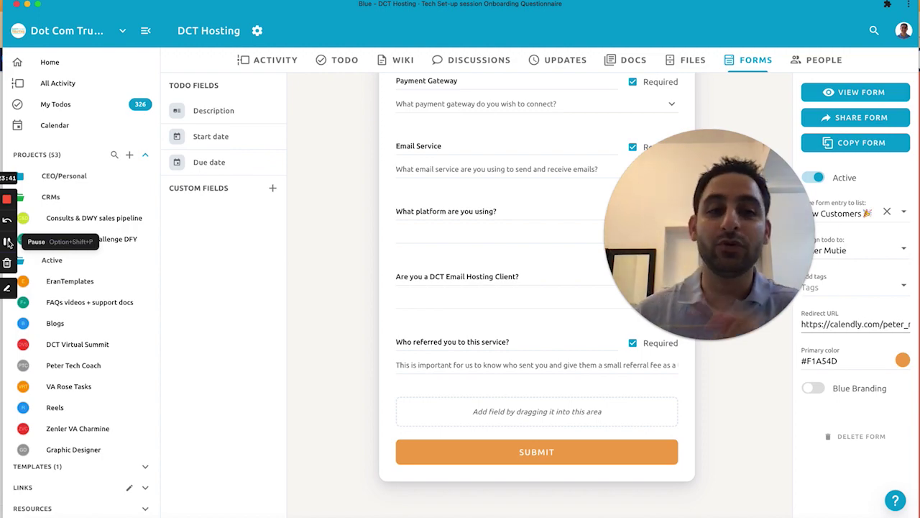
Step: Leave Blue's onboarding form and bring up Canva's business-plan whiteboard
key(super+Tab)
key(super+Tab)
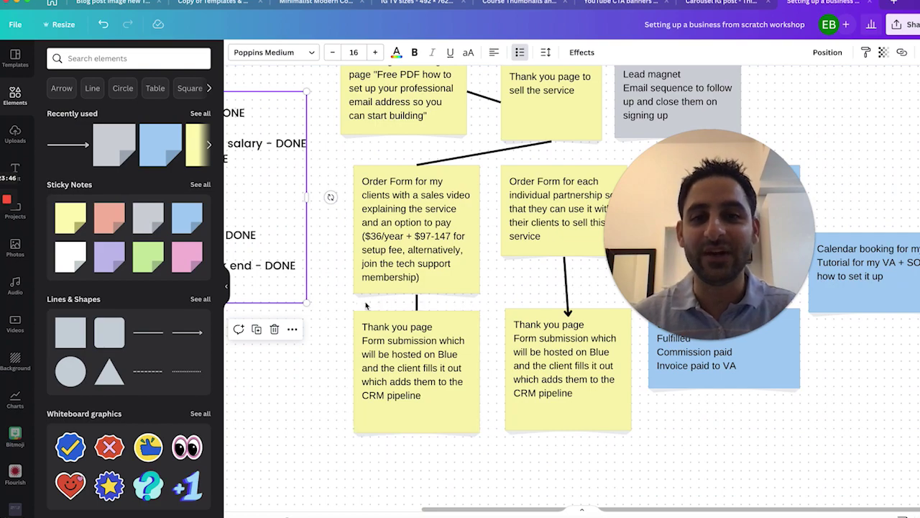
drag(323, 350, 269, 454)
scroll(319, 452, right, 3)
scroll(318, 452, up, 2)
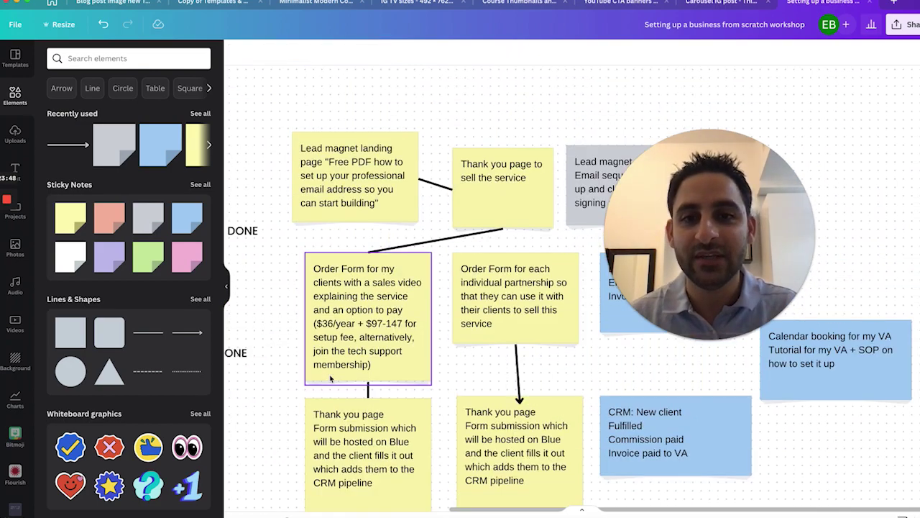
scroll(330, 379, down, 4)
scroll(330, 379, up, 3)
scroll(330, 379, left, 2)
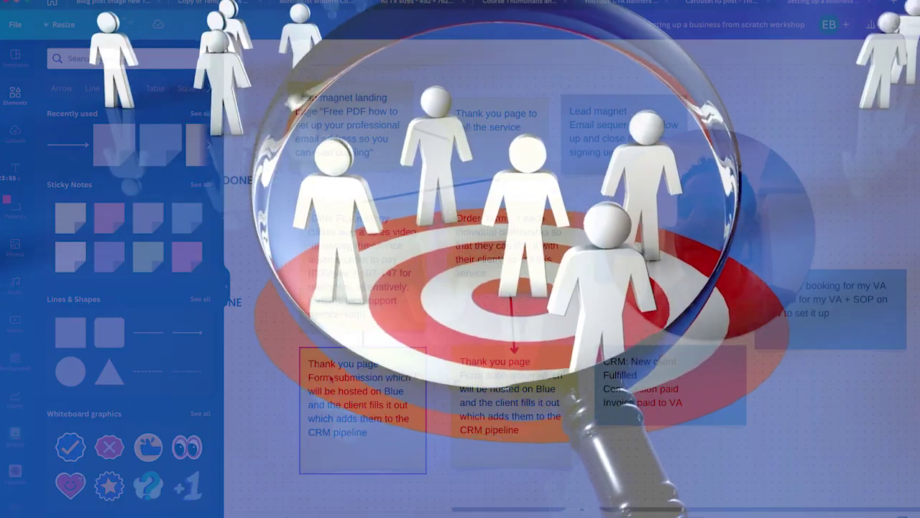
Step: Rearrange the 'Thank you for the payment!' page content and save the changes
click(325, 326)
scroll(326, 325, left, 5)
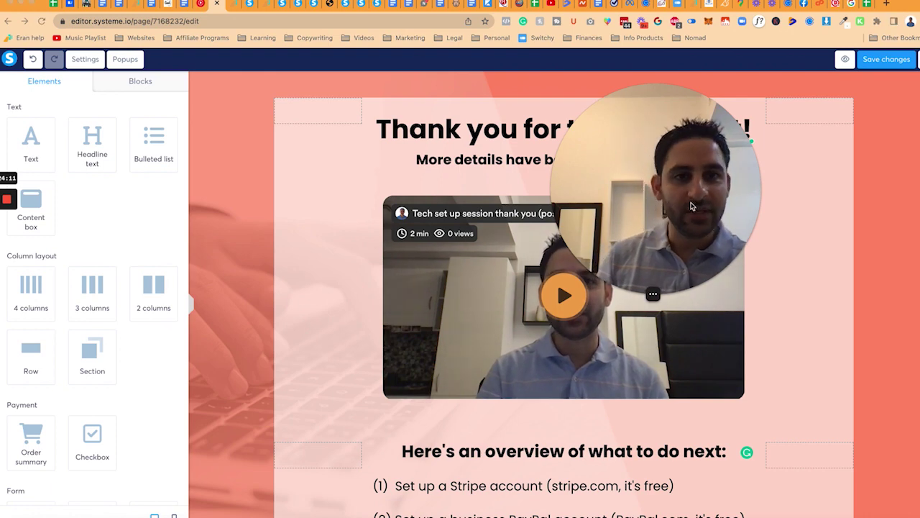
drag(693, 203, 514, 388)
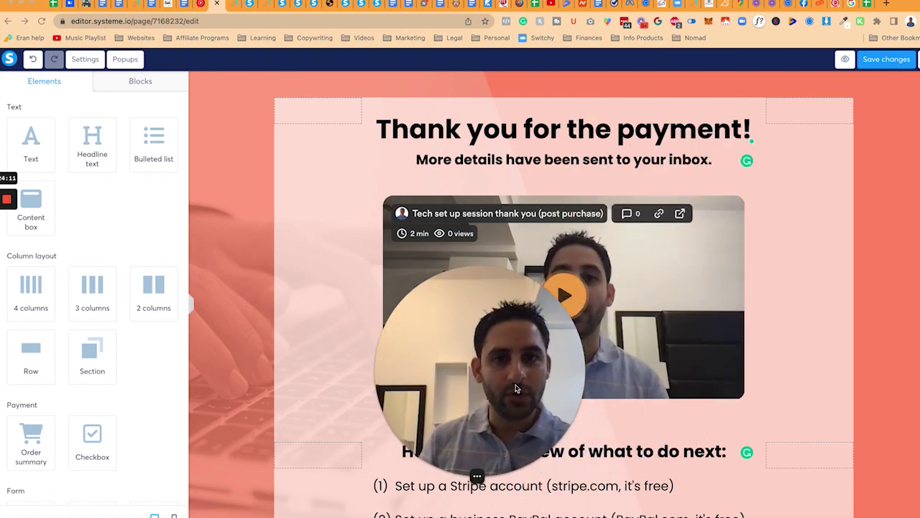
click(904, 61)
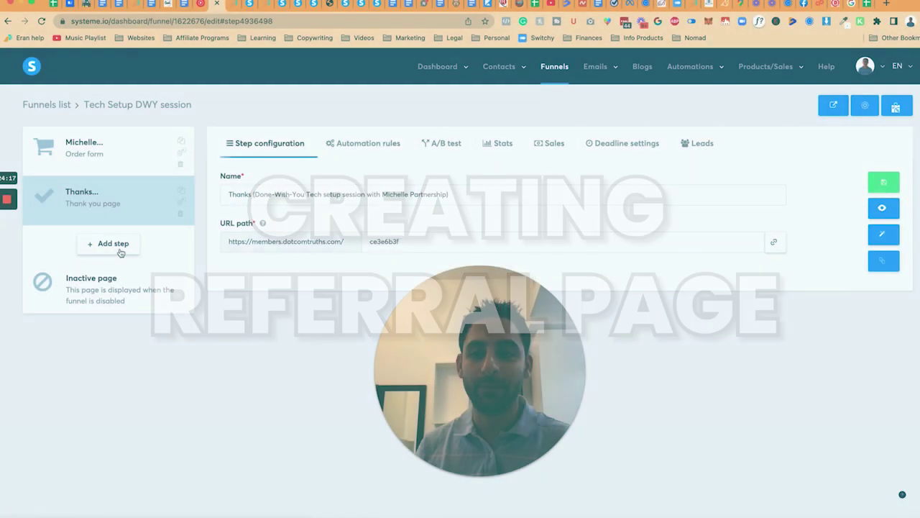
Step: Create a 'Referral' funnel step of type Opt-in thank you page
click(113, 243)
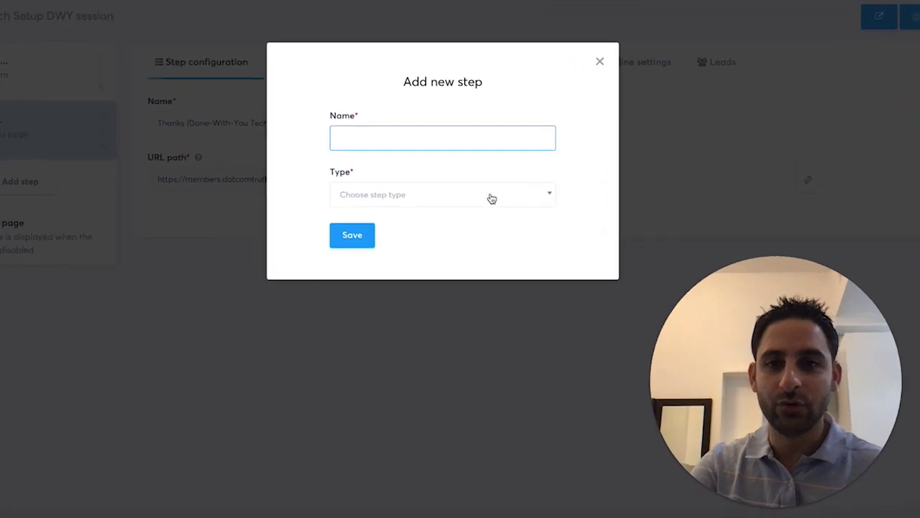
text(Referral)
click(396, 201)
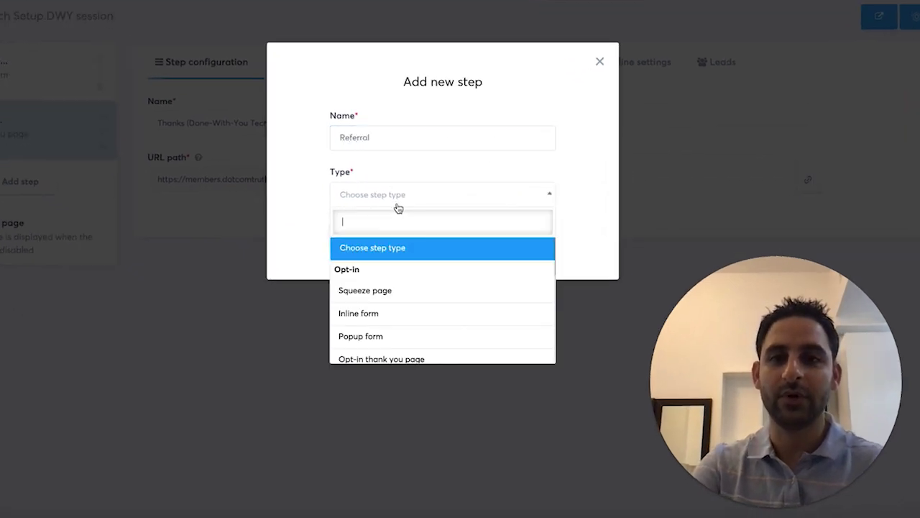
scroll(378, 287, down, 3)
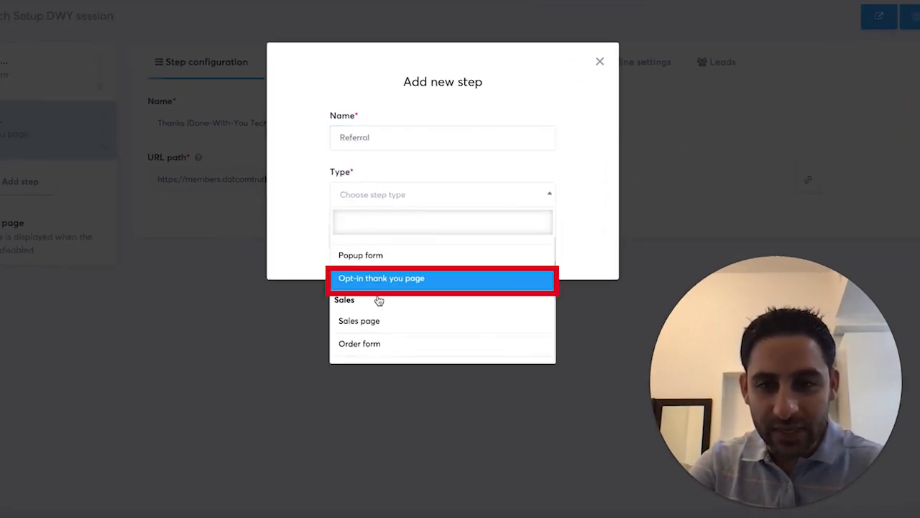
click(380, 287)
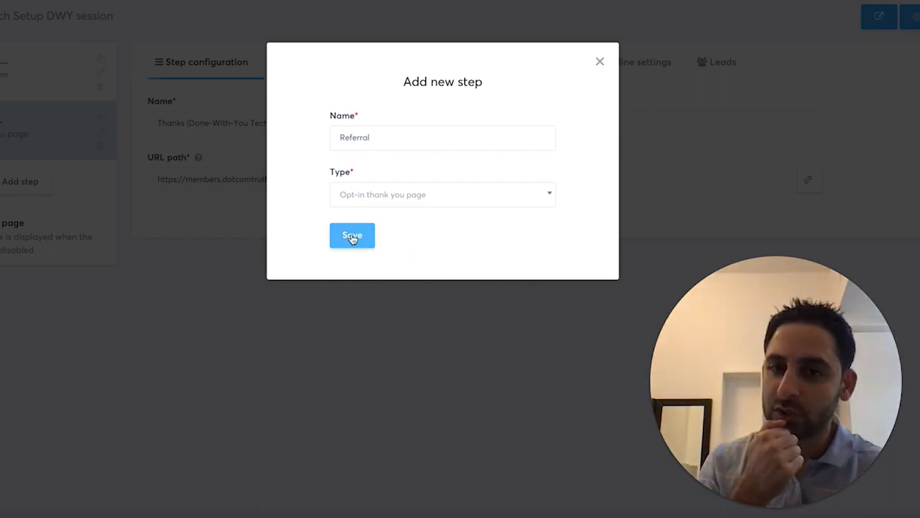
click(355, 236)
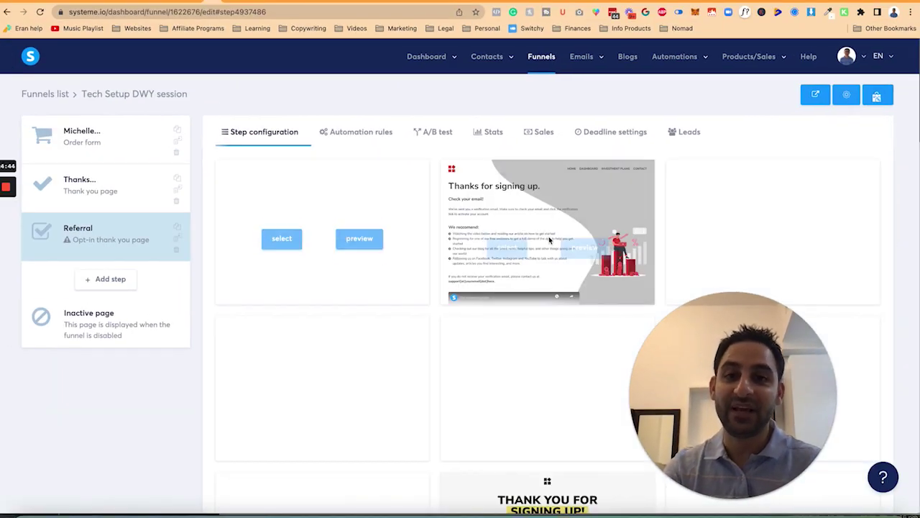
scroll(547, 287, down, 10)
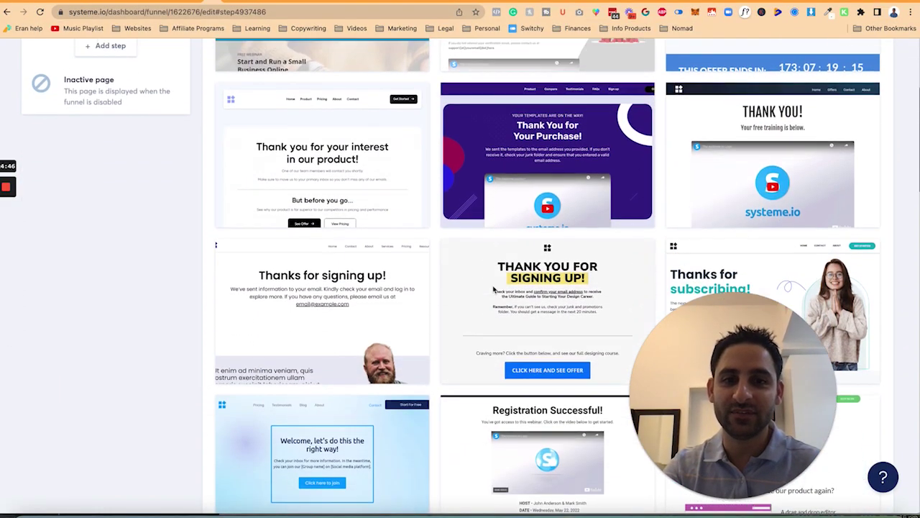
scroll(493, 289, down, 5)
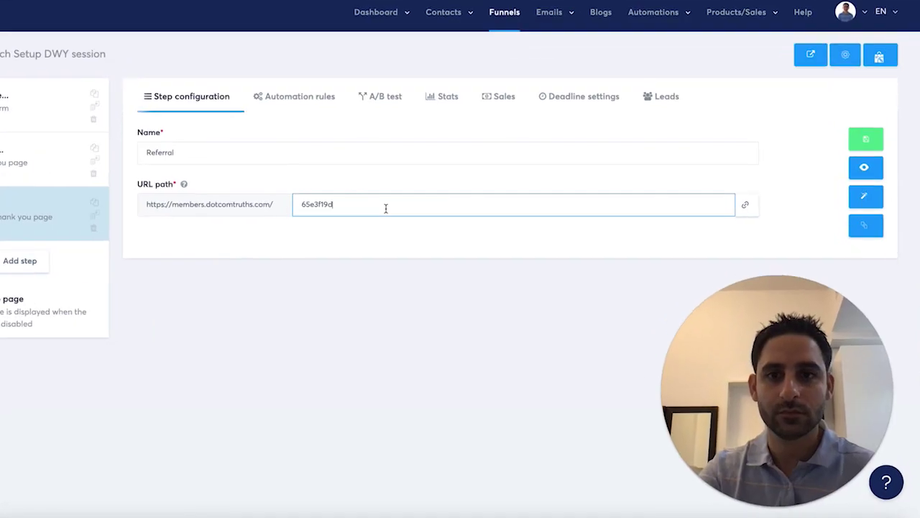
key(ctrl+a)
Step: Save the Referral step with URL path 'tech-set-up-session-referral' and open its page for editing
text(referral)
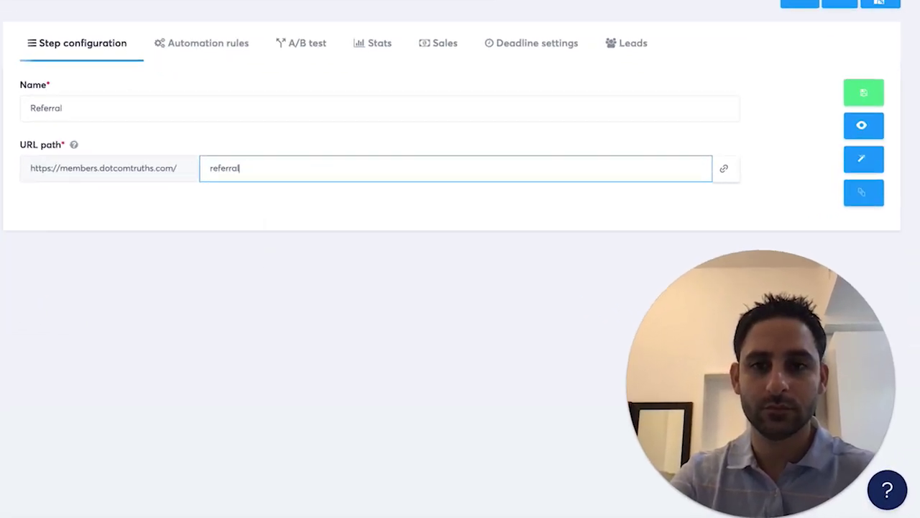
key(ctrl+a)
text(tech-set-up-session-refe)
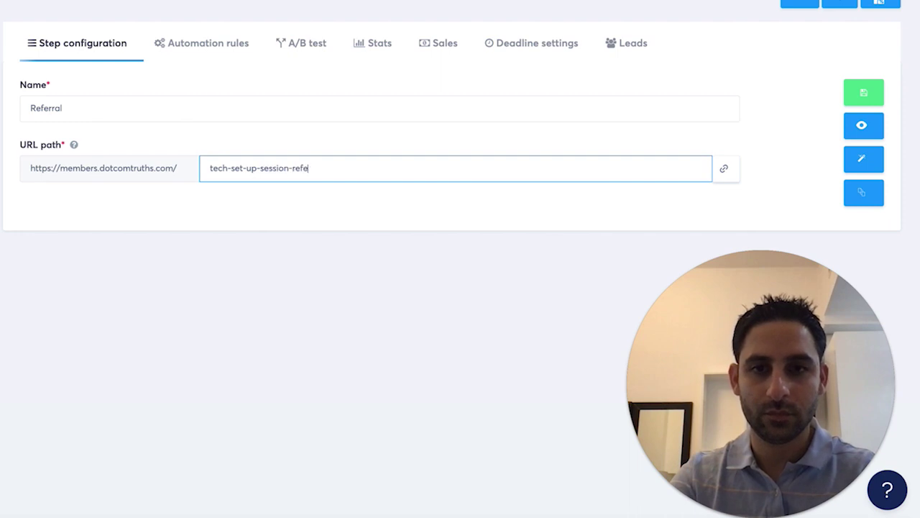
click(864, 92)
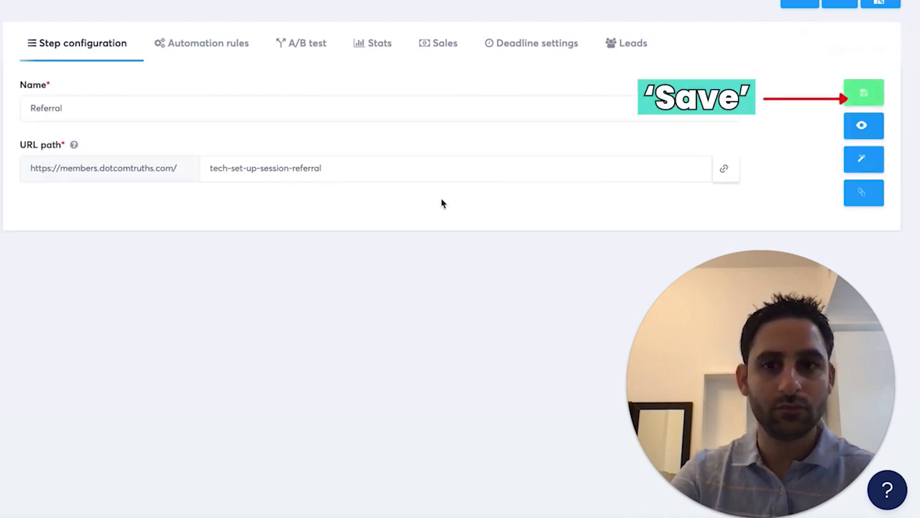
click(868, 159)
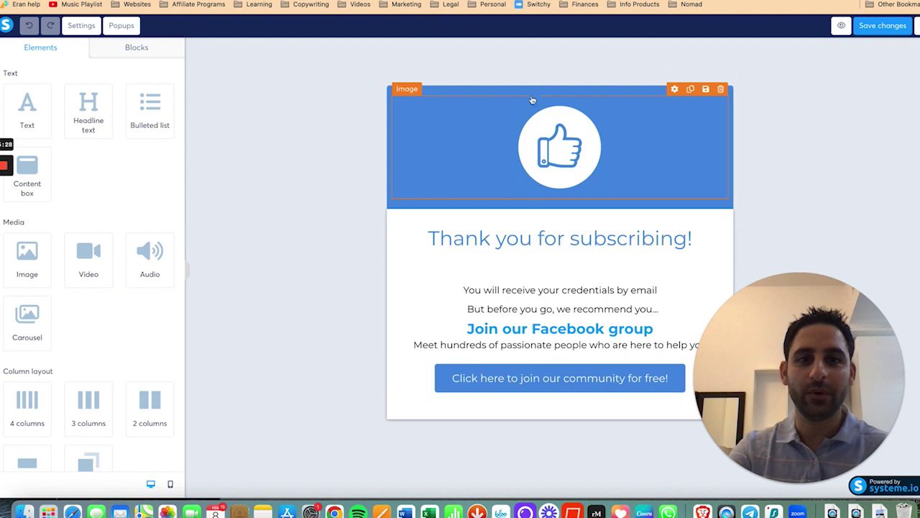
Step: Set the page section's content width to Wide
click(208, 48)
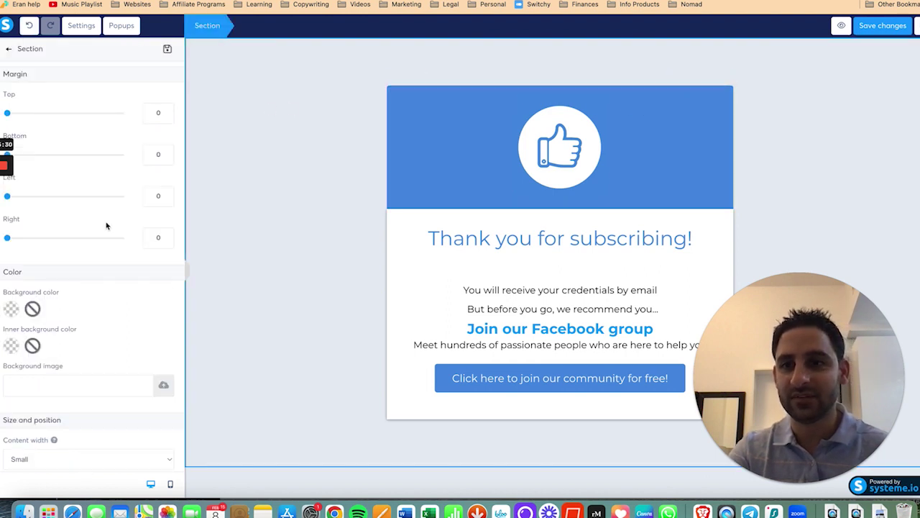
scroll(104, 258, down, 5)
click(92, 289)
click(92, 268)
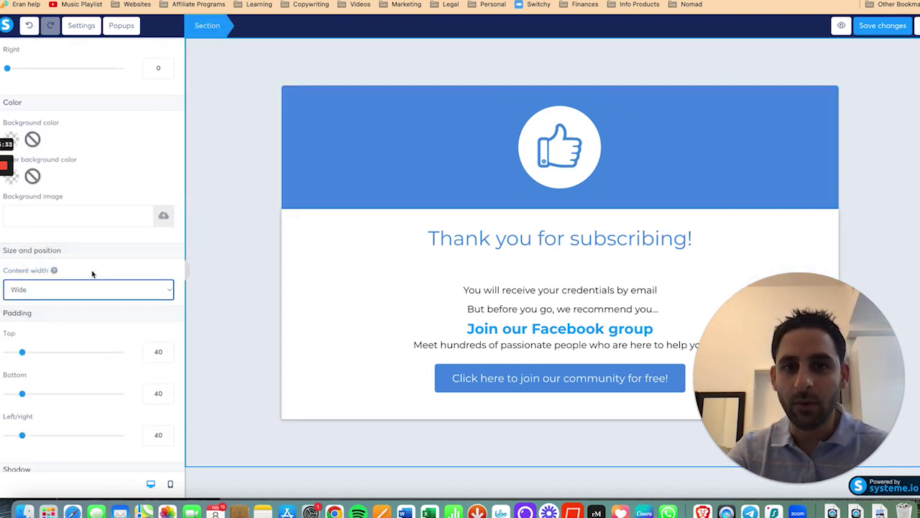
Step: Add a video at the top of the blue header with a margin of 50
click(320, 175)
drag(89, 253, 413, 115)
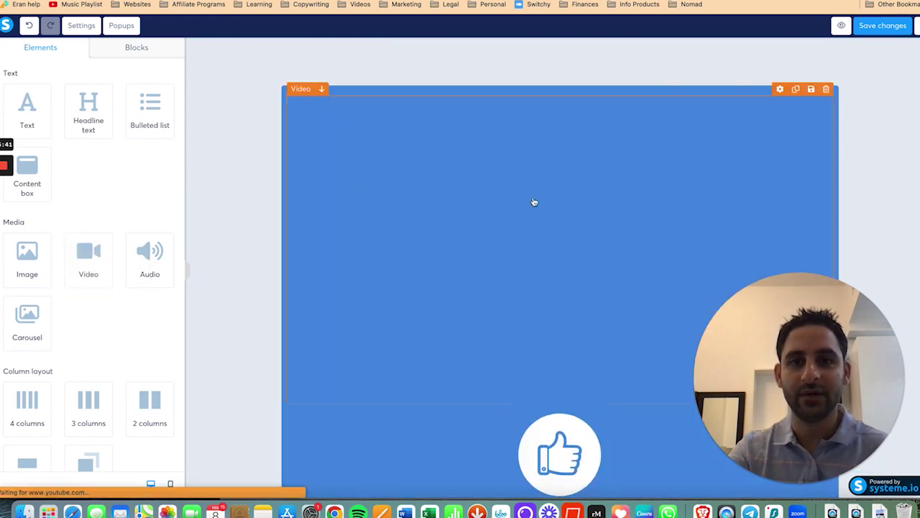
scroll(57, 381, up, 2)
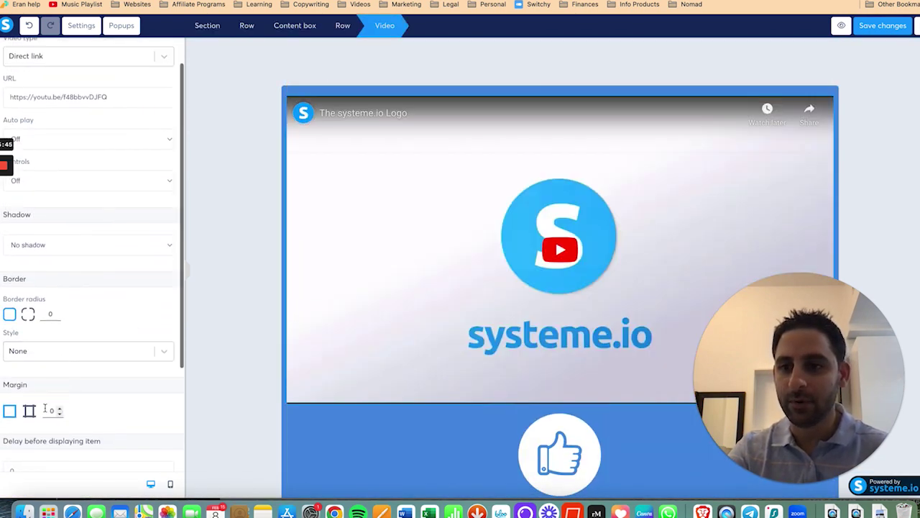
click(45, 408)
text(5)
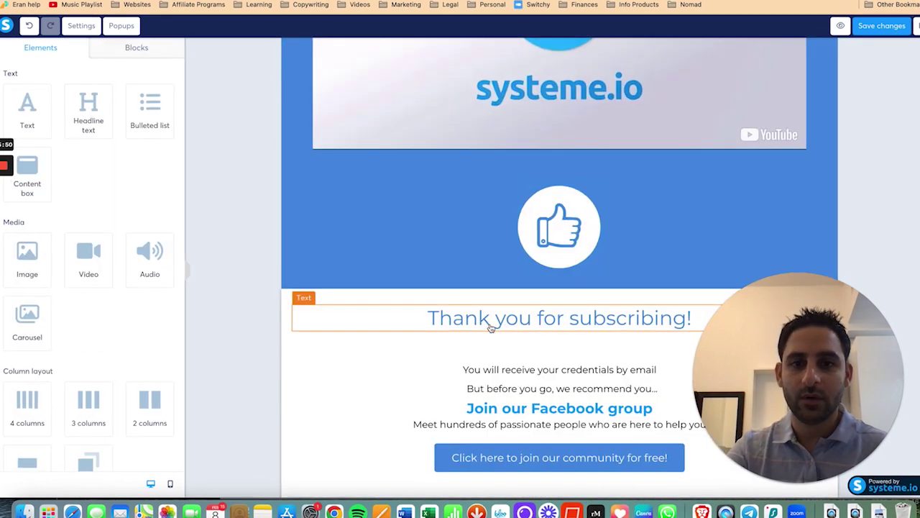
Step: Retitle the heading 'Congrats! You are scheduled!' and add 'Before you go... please watch this short video...' below
click(487, 319)
triple_click(487, 319)
text(Congrats! you are)
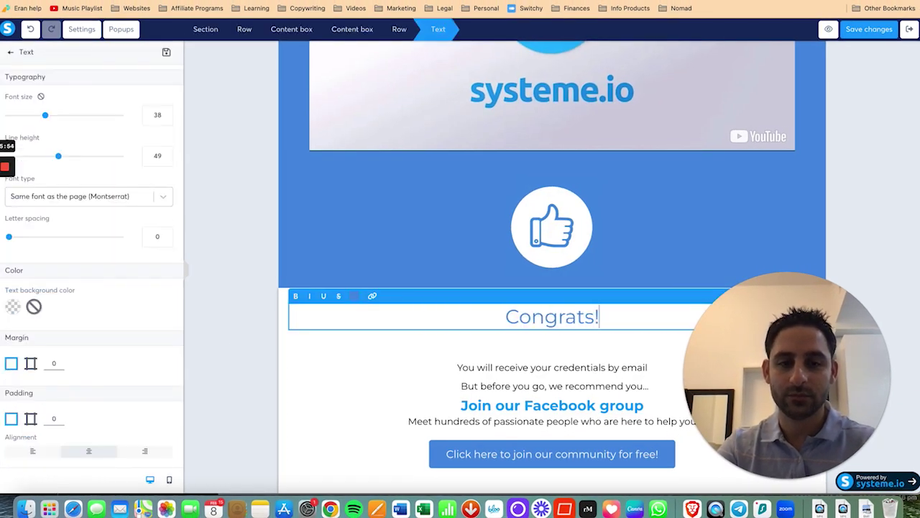
key(BackSpace)
key(BackSpace)
key(BackSpace)
key(BackSpace)
key(BackSpace)
key(BackSpace)
key(BackSpace)
text(You are scheduled!)
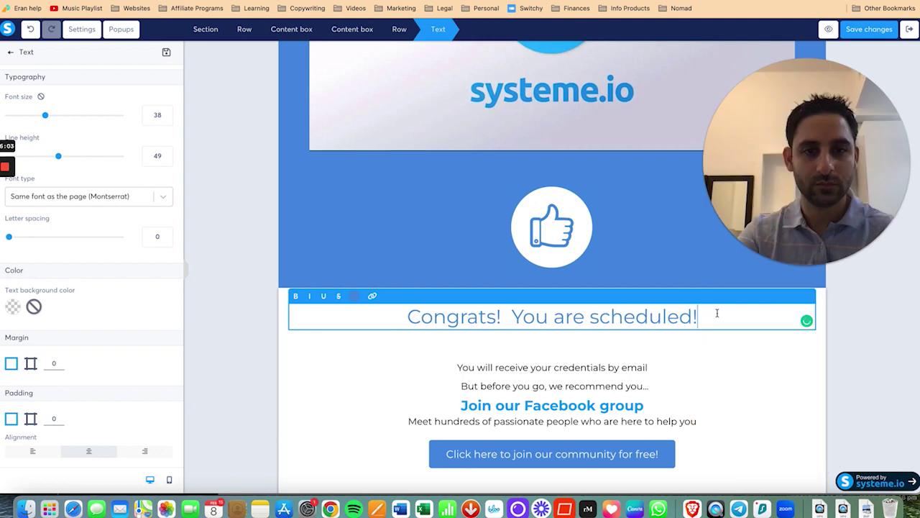
click(619, 369)
click(458, 367)
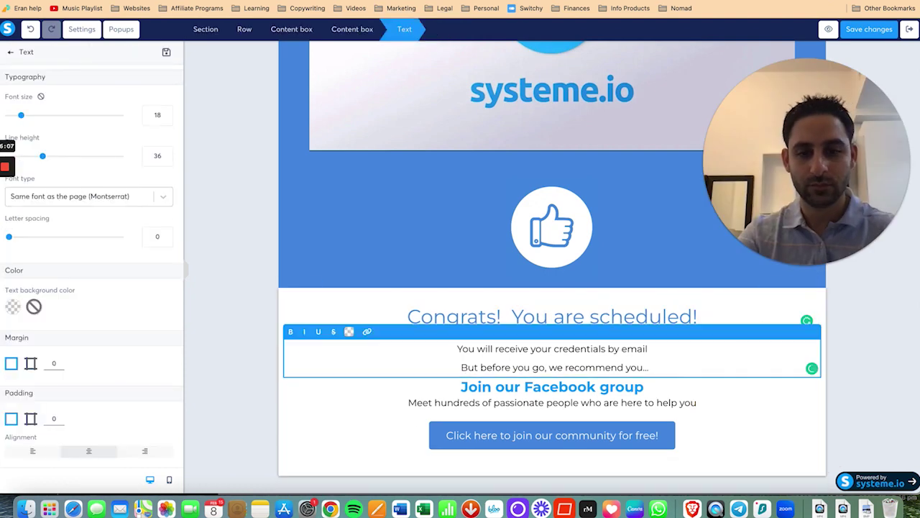
text(Before you go... please watch this short video)
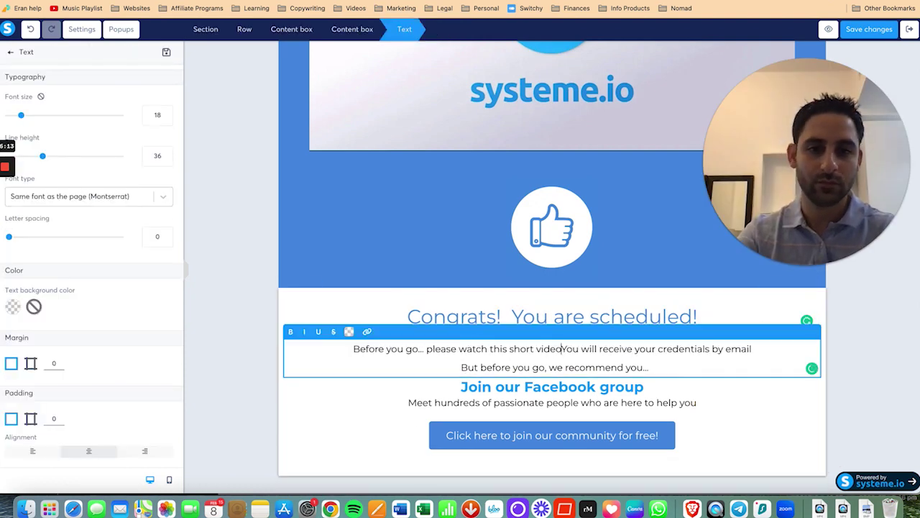
text(...)
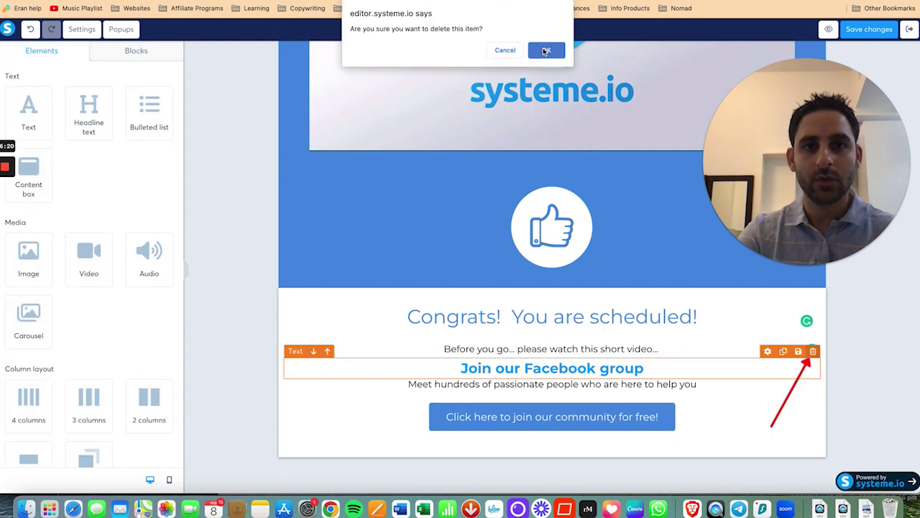
Step: Add the saved 'Sharing is caring!' block, remove its community button, and set its top margin to 27
key(Return)
click(140, 55)
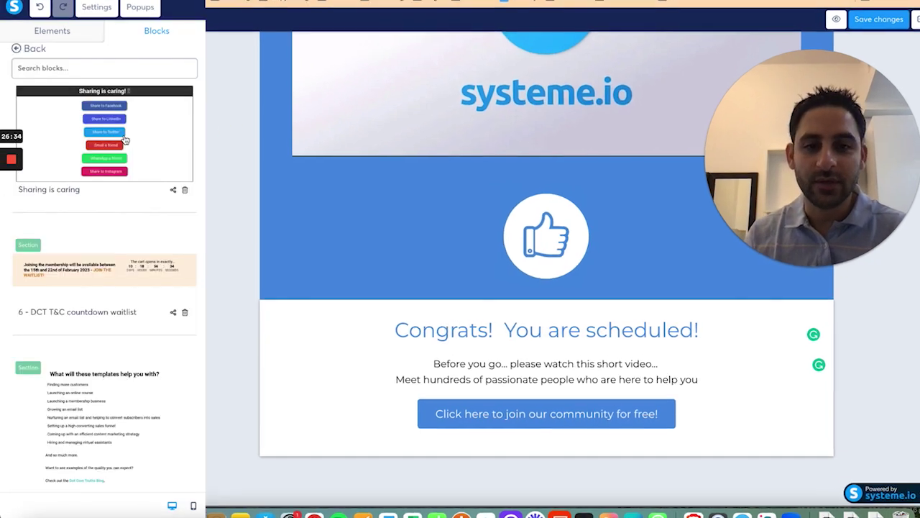
mouse_move(88, 142)
mouse_down()
mouse_move(478, 375)
mouse_move(474, 386)
mouse_up()
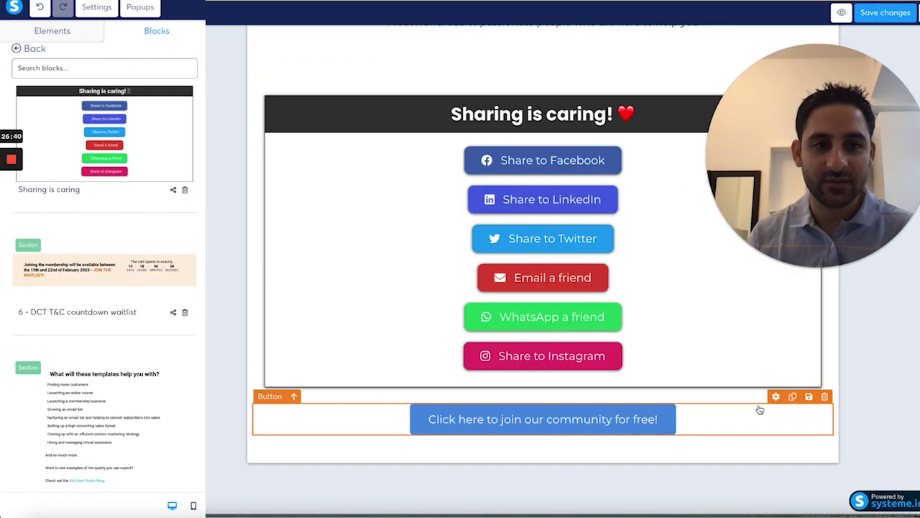
click(825, 396)
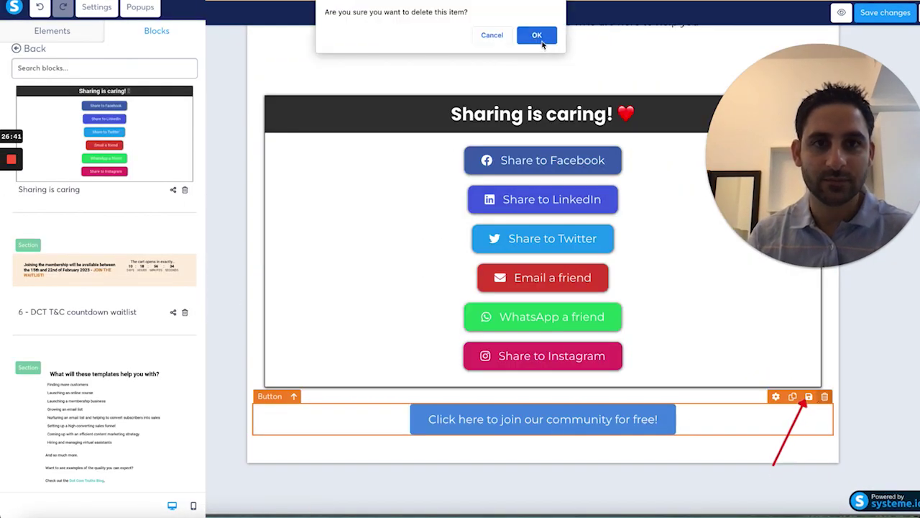
click(539, 39)
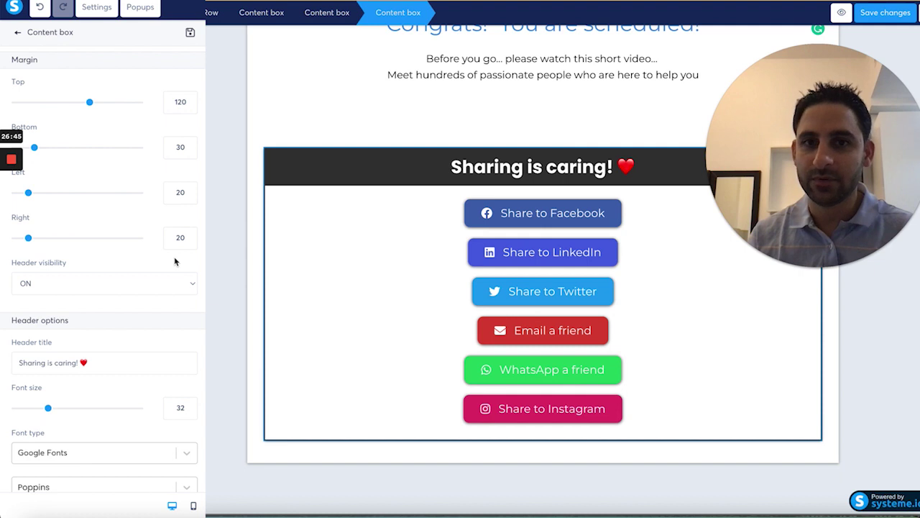
drag(89, 102, 34, 106)
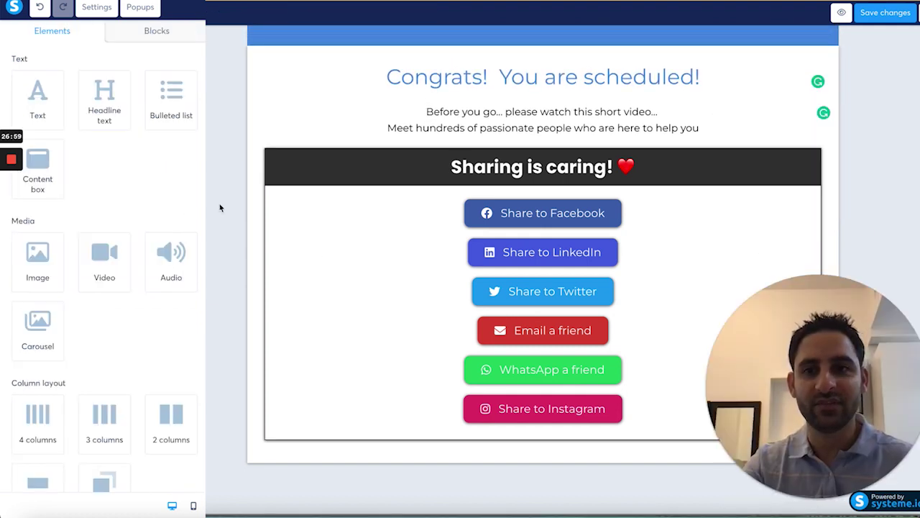
scroll(419, 209, up, 4)
Step: Delete the thumbs-up image and move the Congrats text below the video
scroll(419, 210, down, 1)
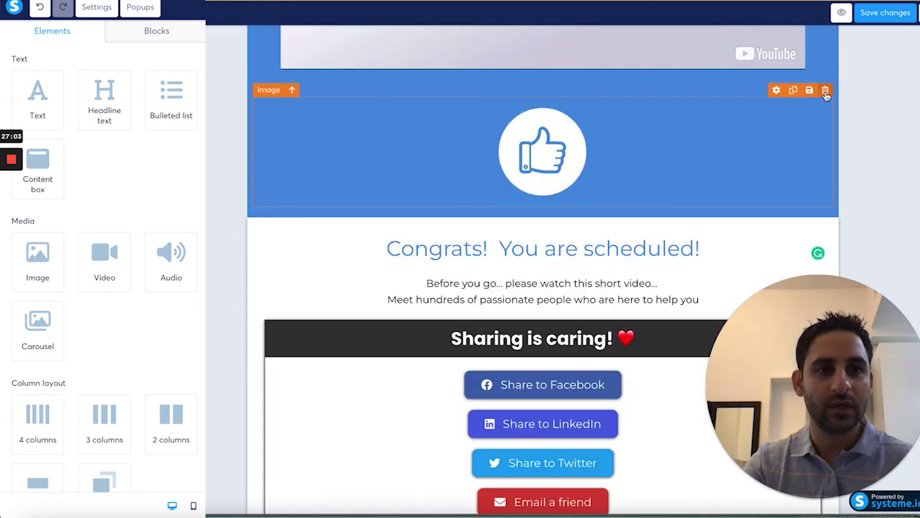
click(825, 92)
click(537, 35)
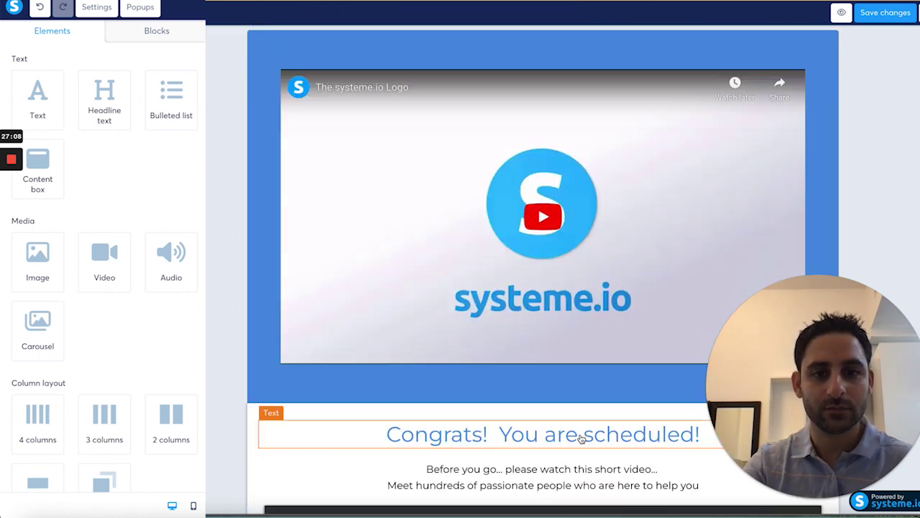
drag(581, 437, 541, 69)
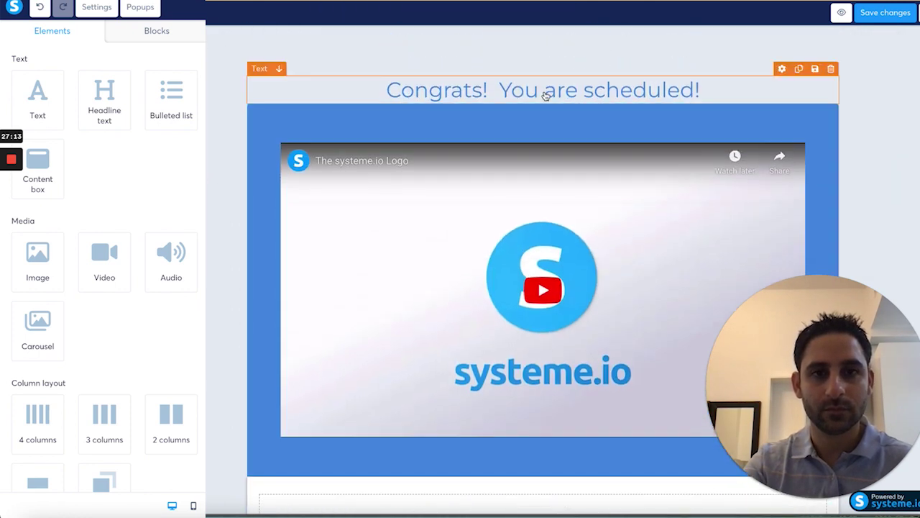
drag(544, 92, 538, 147)
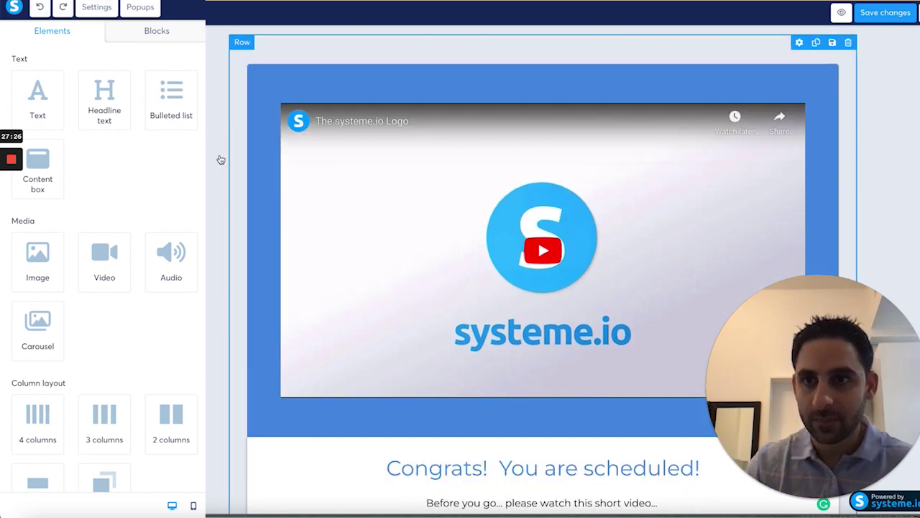
Step: Add a bold 'CONGRATS! Your session is scheduled!' headline above the video
drag(104, 100, 452, 110)
triple_click(452, 110)
text(CO)
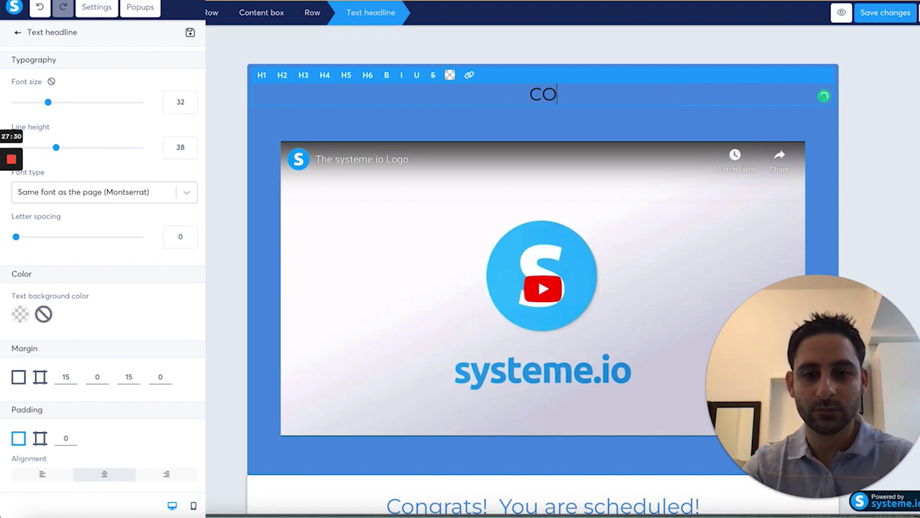
text(NGRATS! Your session )
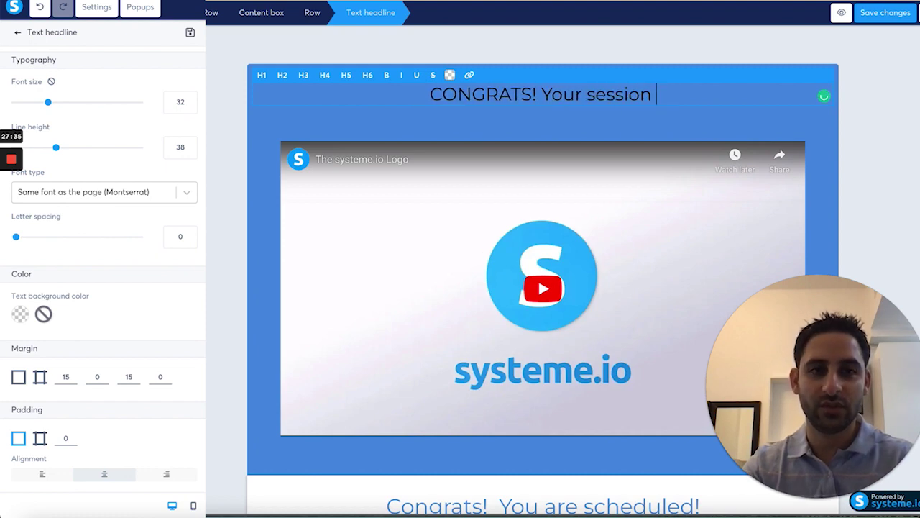
text(is scheduled!)
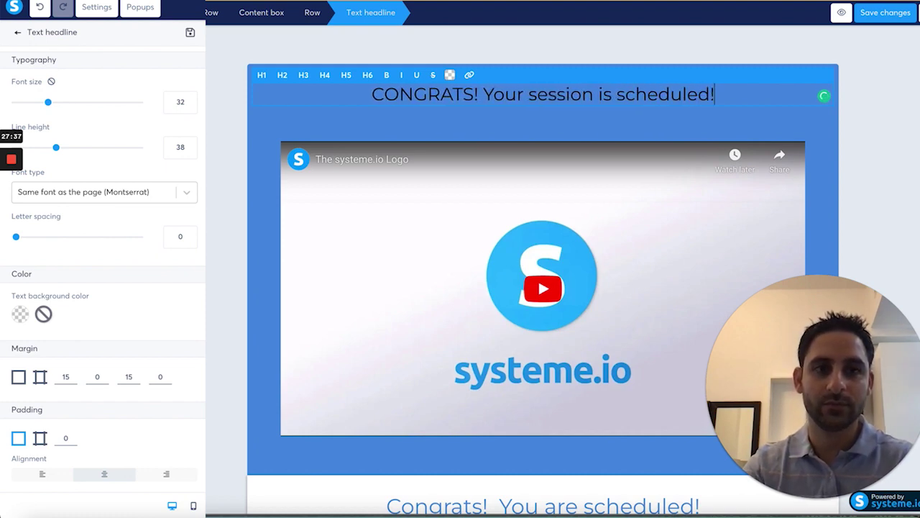
key(ctrl+a)
key(ctrl+b)
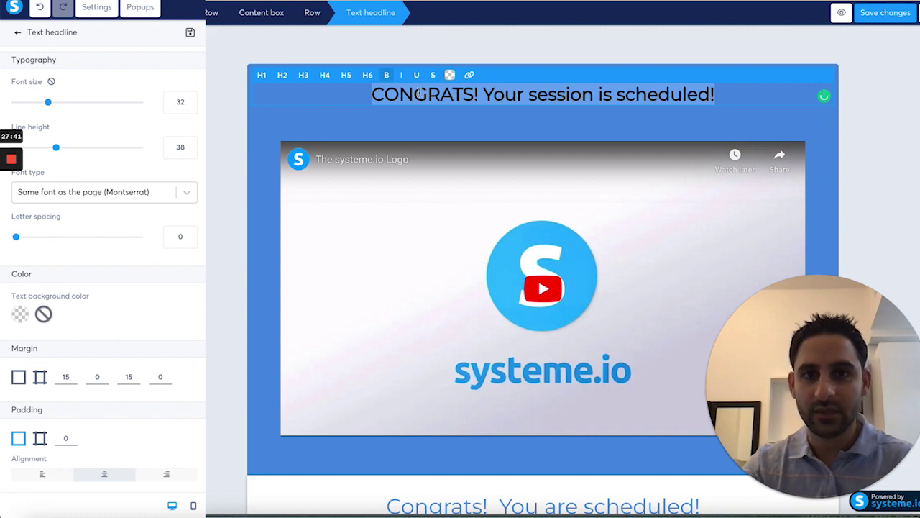
click(421, 92)
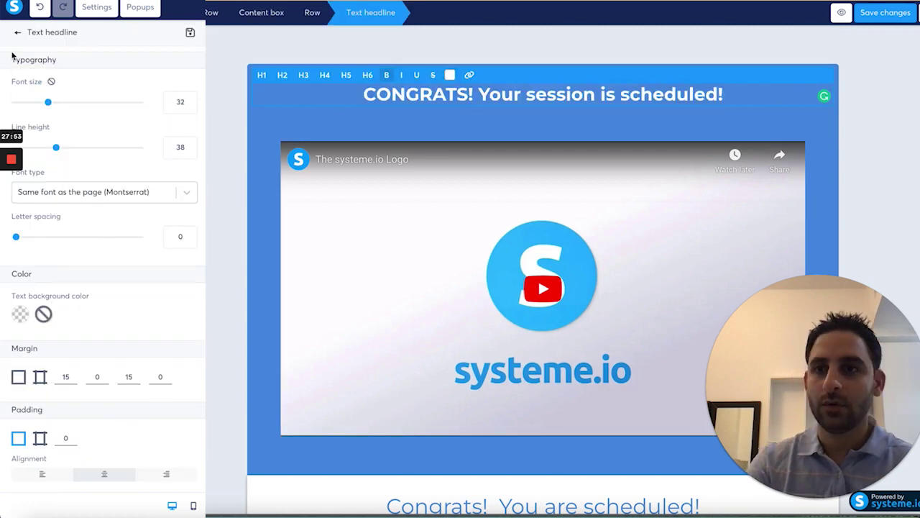
Step: Add a paragraph under the headline prompting visitors to earn some extra money
click(18, 34)
drag(47, 93, 431, 115)
triple_click(491, 127)
text(Please watch this short video to learn how you can e)
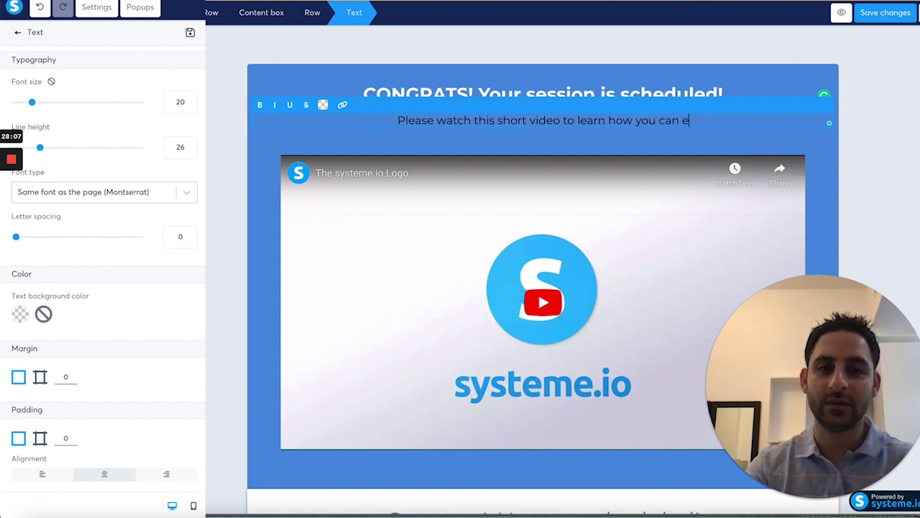
text(arn some extra mone)
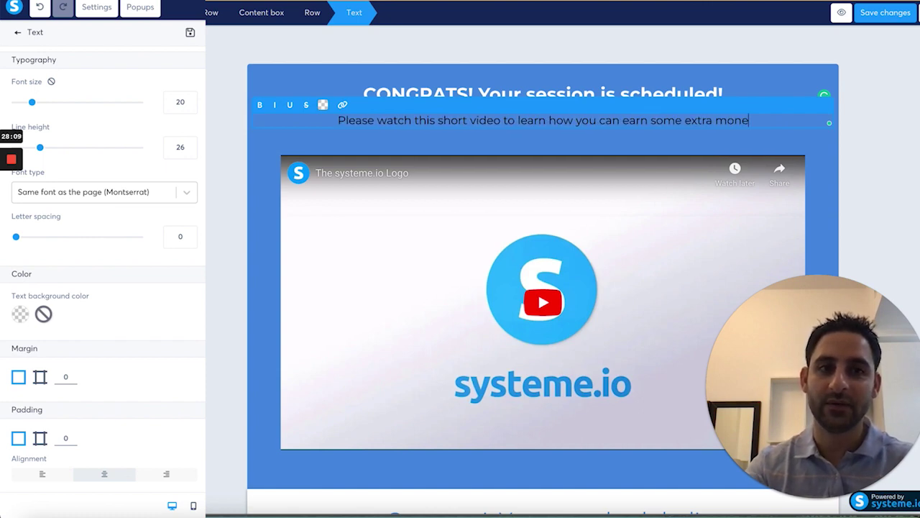
text(y...)
Step: Remove the old 'Congrats! You are scheduled!' heading below the video
click(251, 69)
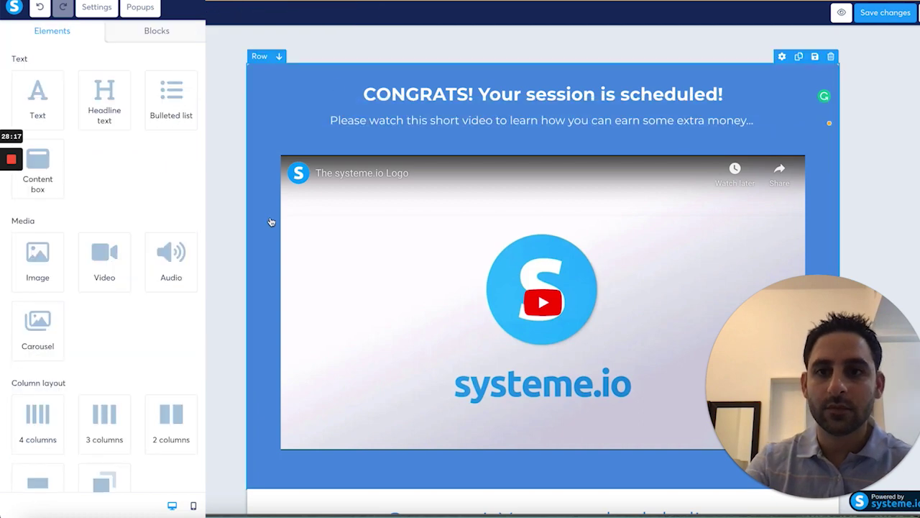
scroll(424, 137, down, 5)
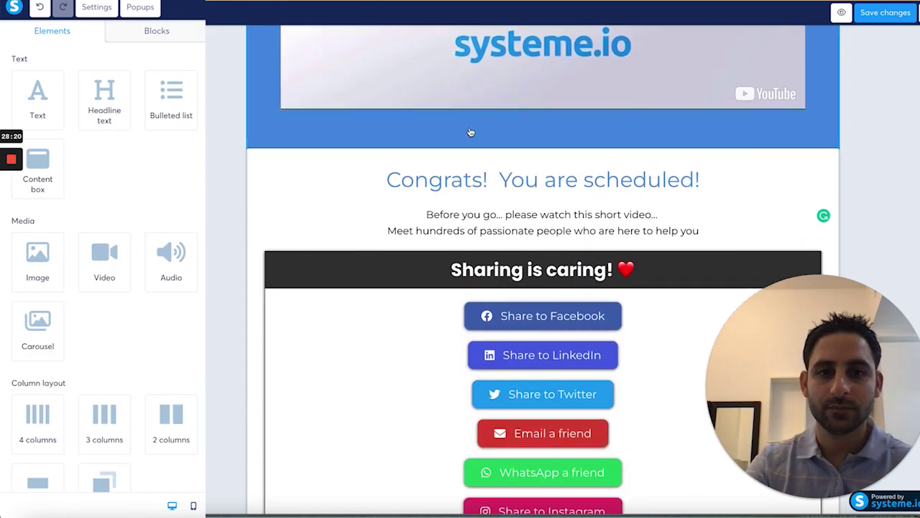
click(824, 157)
key(Return)
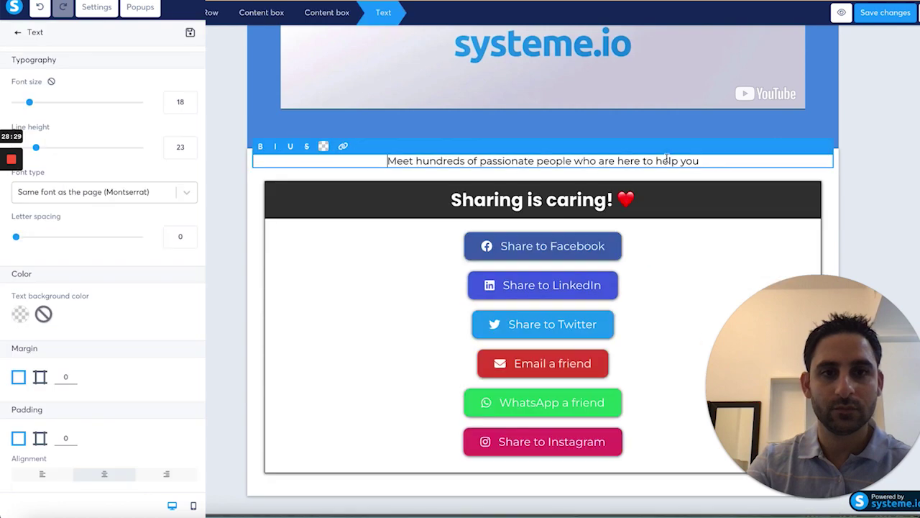
Step: Replace the Meet hundreds paragraph with share-on-social-media text and a PayPal referral fee line
key(ctrl+a)
text(Click )
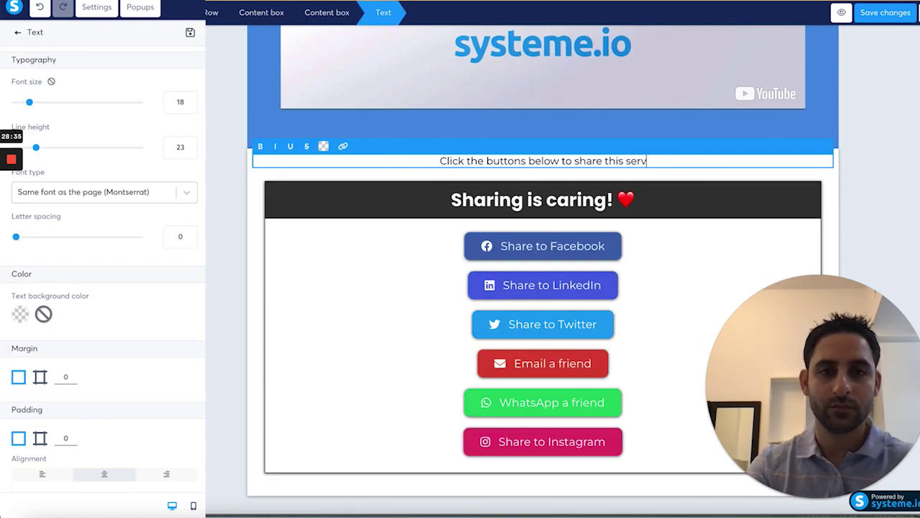
text(the buttons below to share this service on your social media)
key(BackSpace)
key(BackSpace)
text(al media and em)
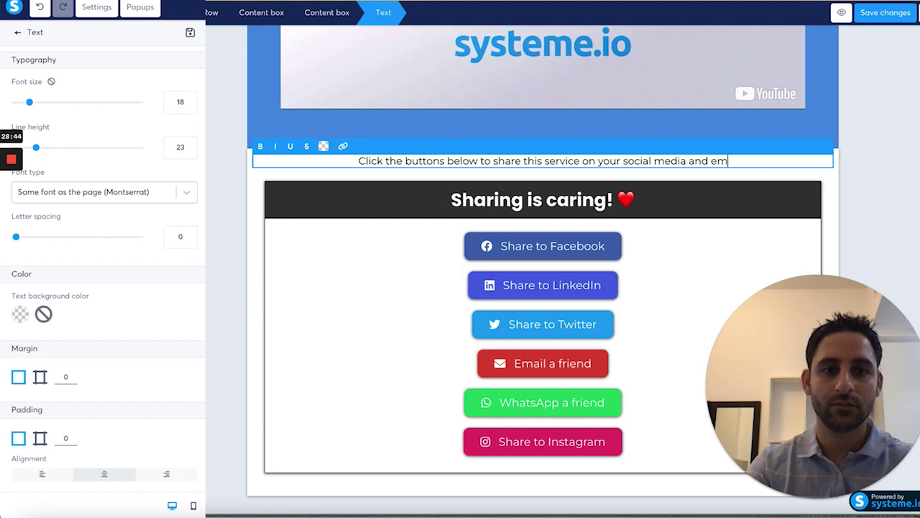
text(ail your business besties.)
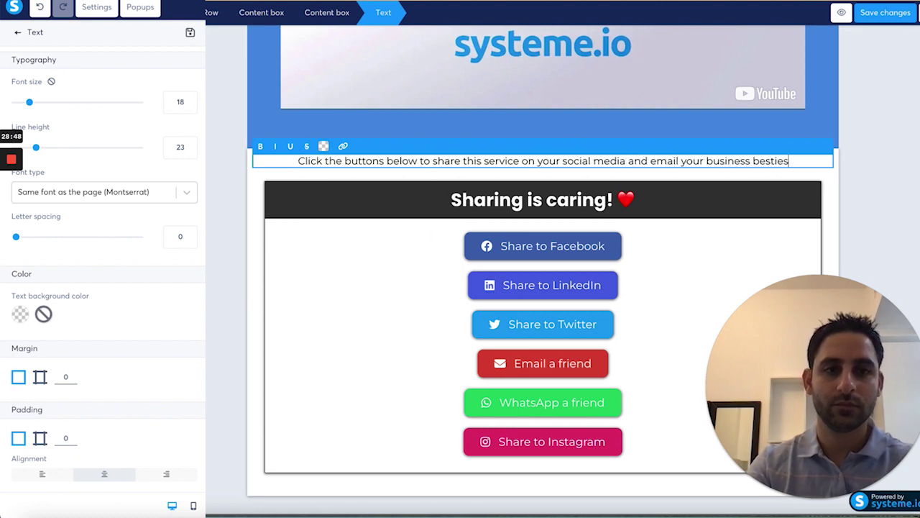
key(Return)
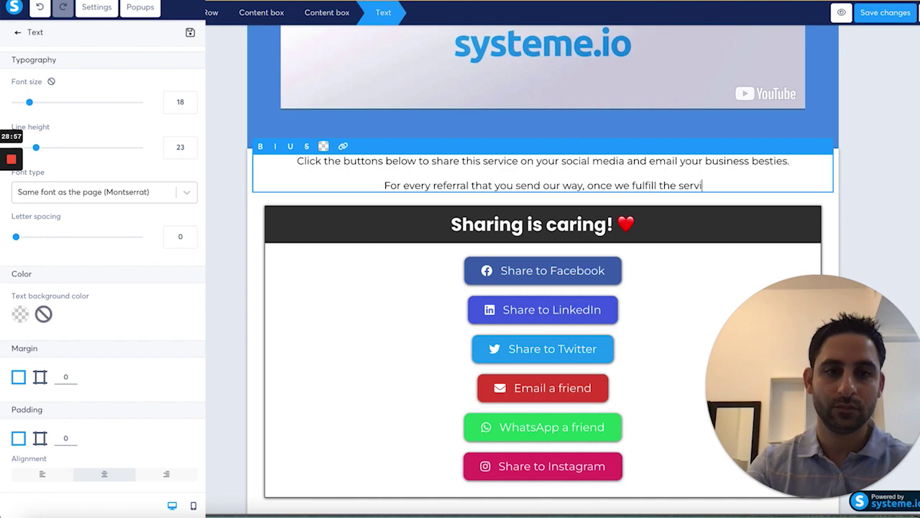
text(fee to your PayPal!)
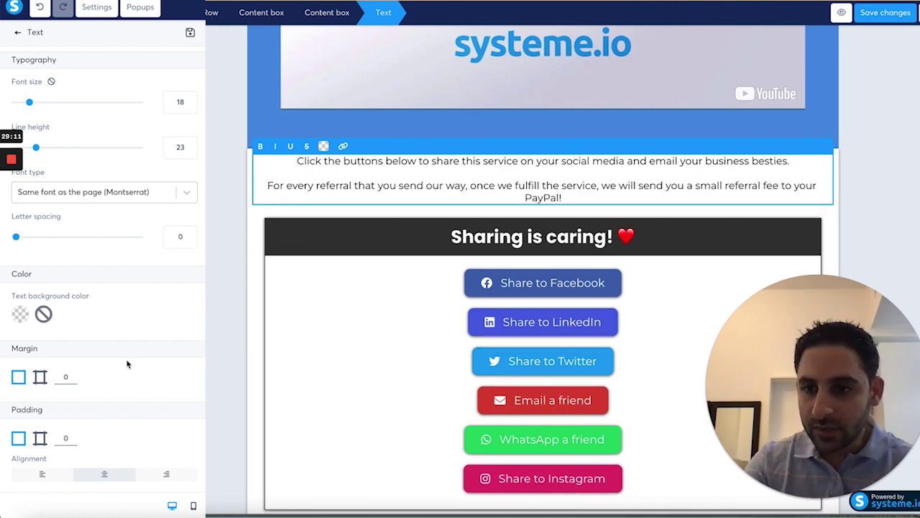
Step: Raise the share instructions' font size to 22
scroll(126, 363, down, 1)
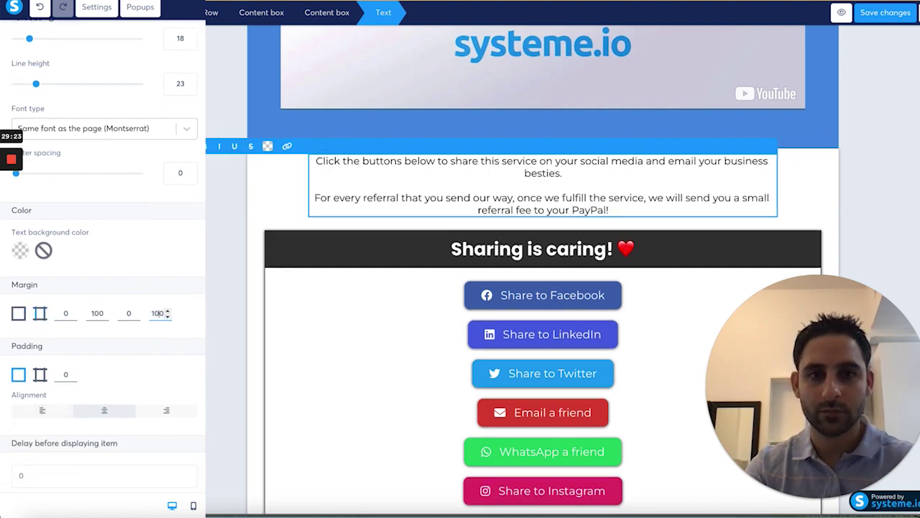
click(191, 36)
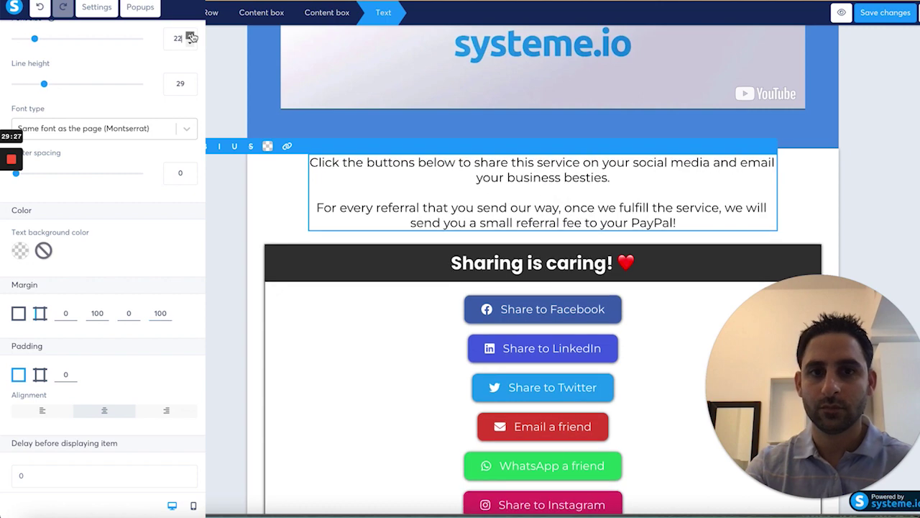
click(191, 36)
click(191, 36)
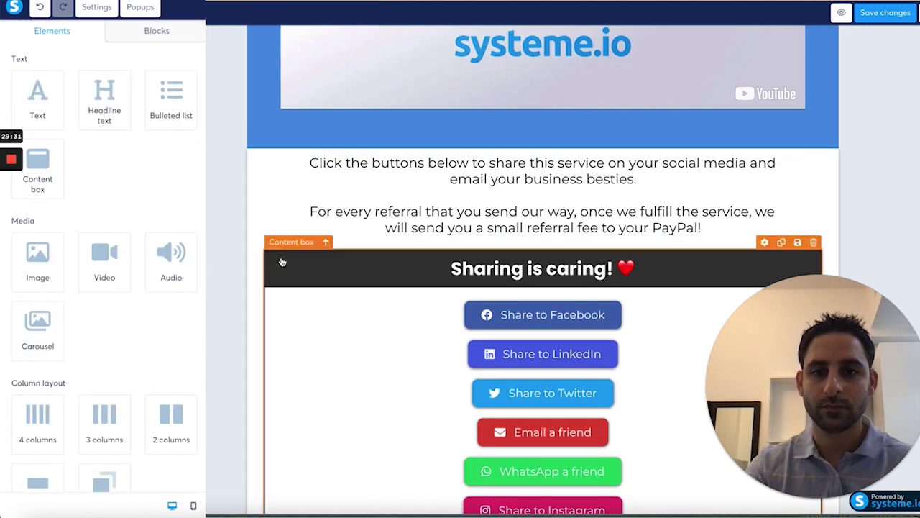
Step: Pair the share buttons in two-column rows: Facebook/LinkedIn, Twitter/Email a friend, WhatsApp and the last
scroll(324, 308, down, 3)
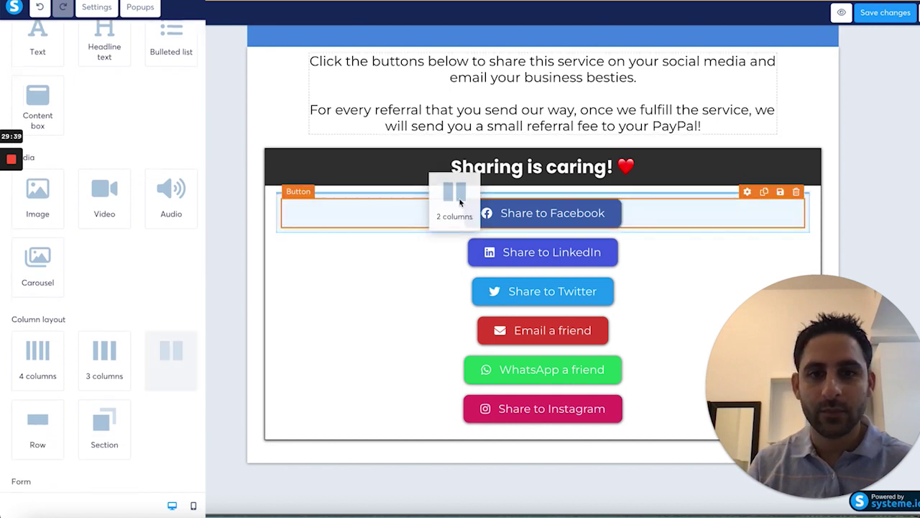
drag(456, 196, 460, 201)
drag(477, 249, 345, 213)
drag(550, 277, 672, 210)
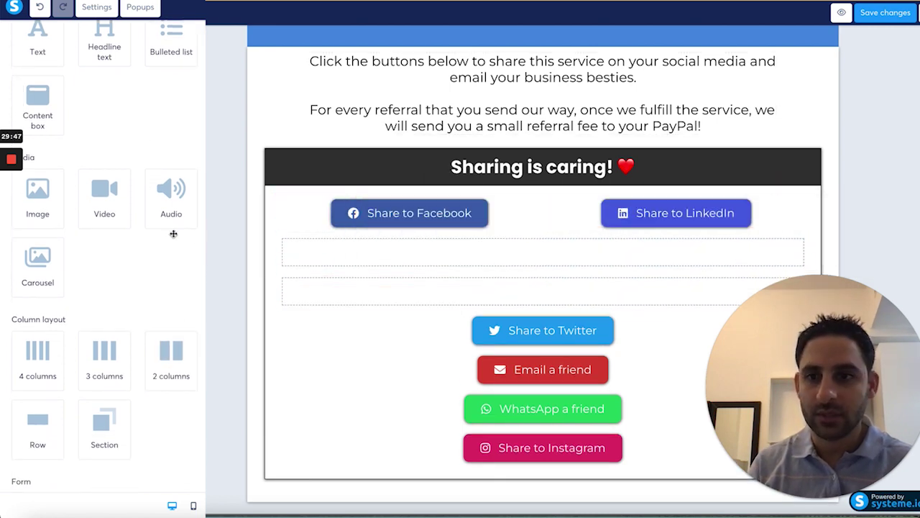
drag(172, 358, 421, 250)
drag(542, 330, 410, 252)
drag(542, 369, 664, 253)
drag(167, 356, 468, 295)
drag(503, 448, 431, 291)
scroll(539, 343, down, 2)
drag(540, 409, 622, 197)
Step: Delete the three leftover empty rows from the sharing box
click(802, 187)
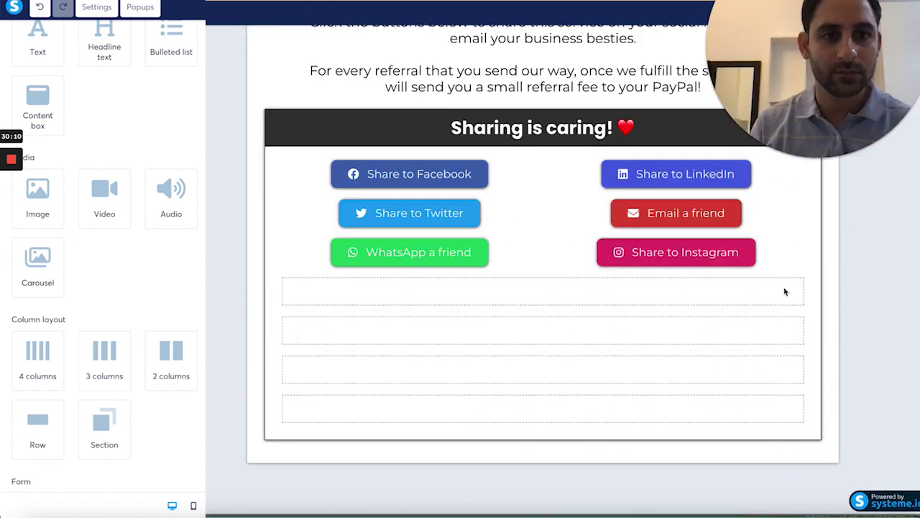
click(802, 263)
click(536, 35)
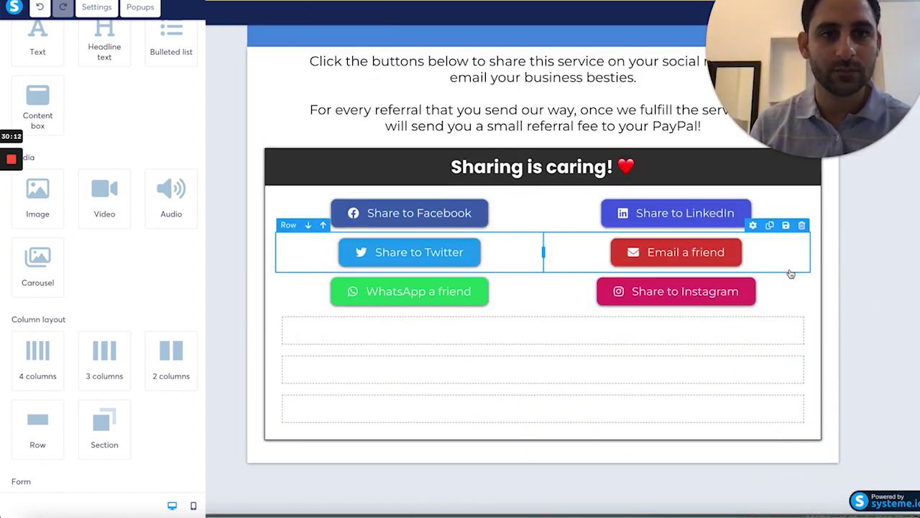
click(803, 224)
click(536, 35)
click(764, 386)
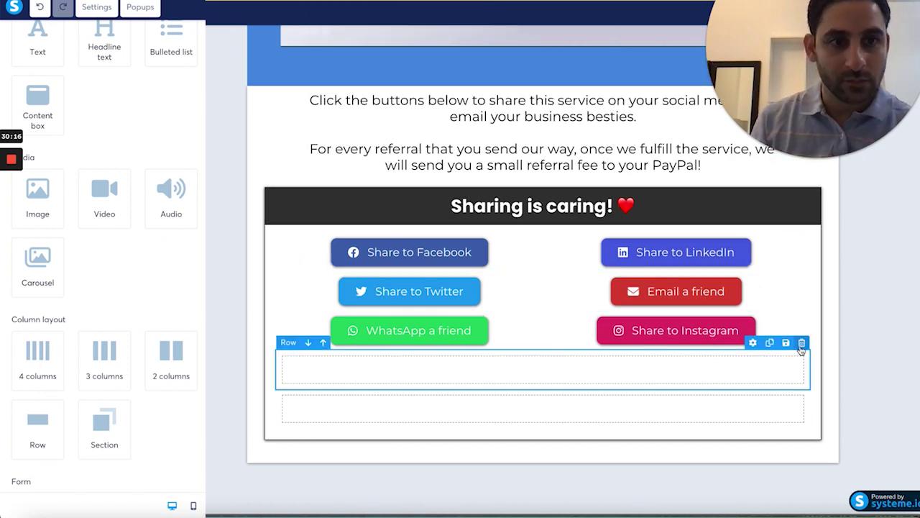
click(802, 341)
click(536, 35)
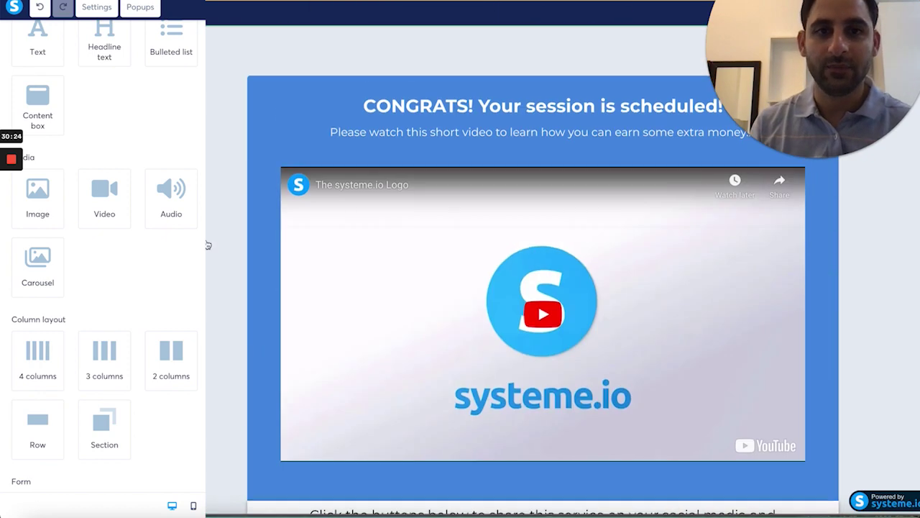
Step: Give the video row a teal brand-colour background
scroll(524, 287, down, 2)
scroll(523, 287, up, 2)
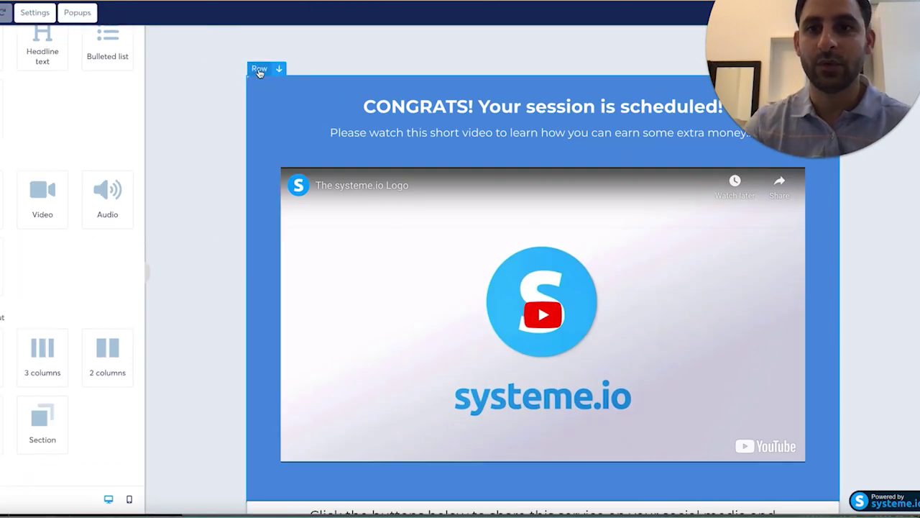
click(259, 70)
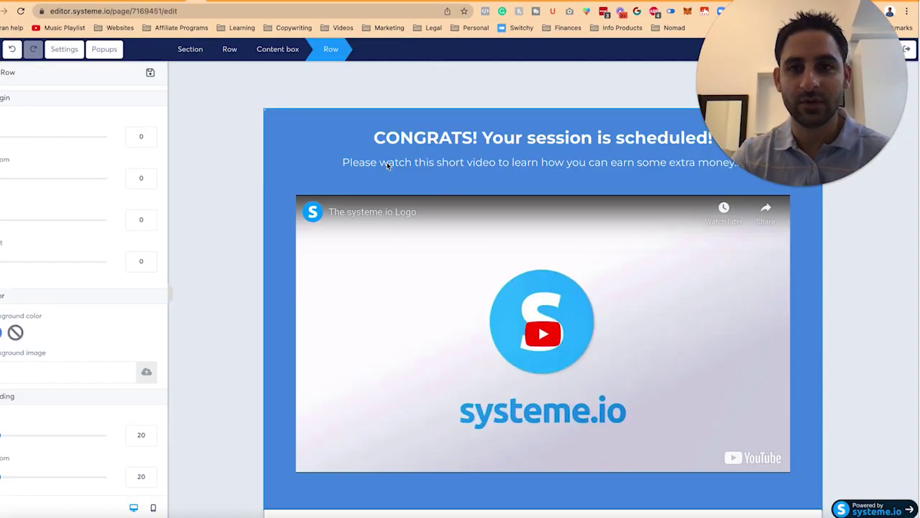
click(15, 332)
text(#eaf7f7)
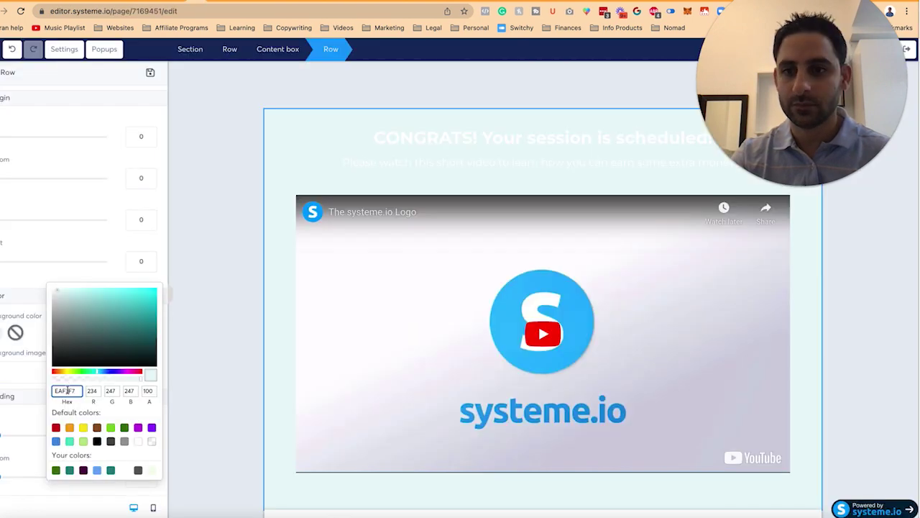
key(ctrl+v)
click(224, 302)
Step: Set the text block below the video to a top margin of 20
click(249, 301)
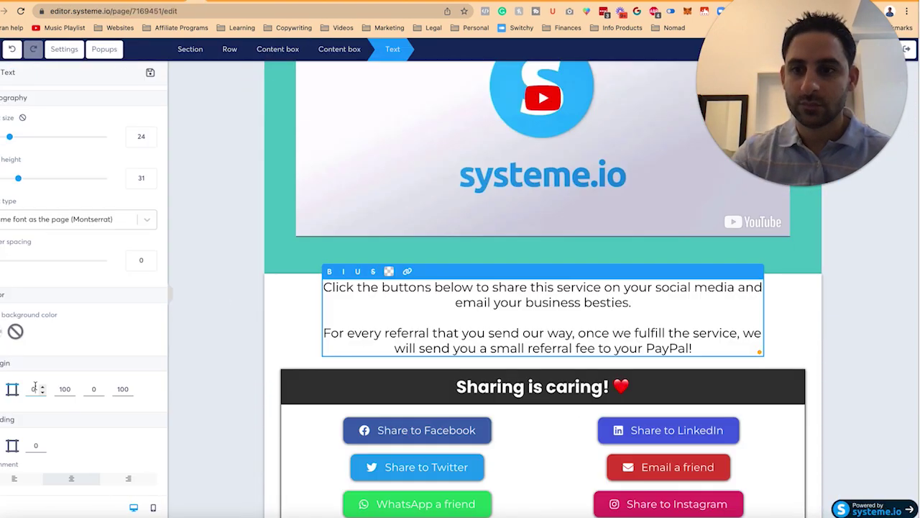
text(2)
scroll(444, 319, down, 2)
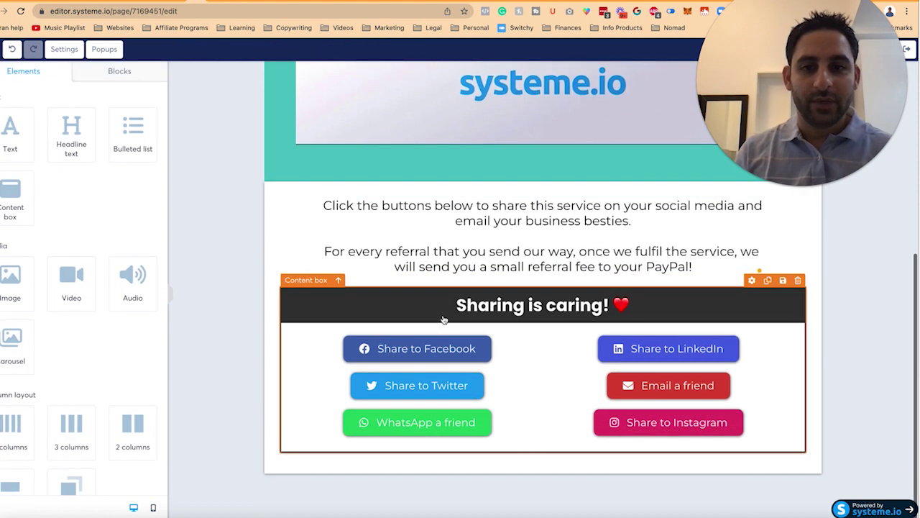
scroll(443, 318, up, 6)
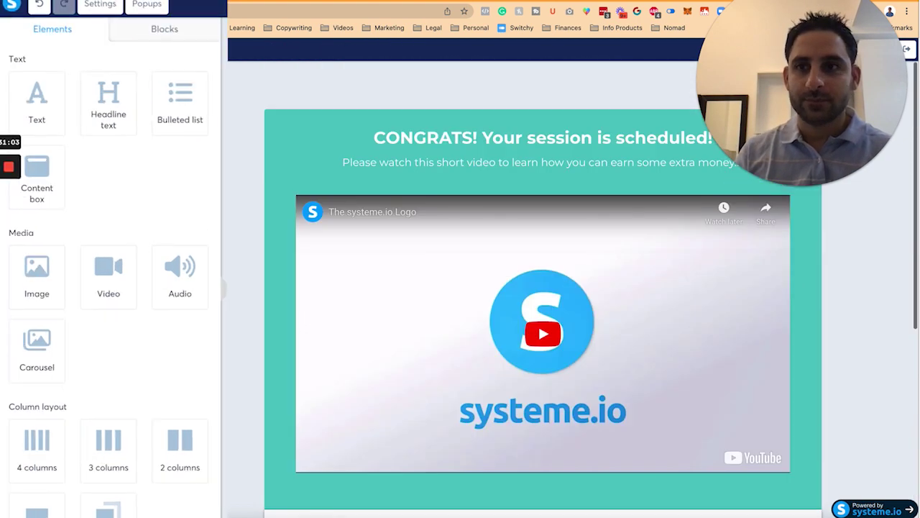
Step: Edit the subtitle beneath the headline, add an emoji, and exit to the funnel
click(100, 5)
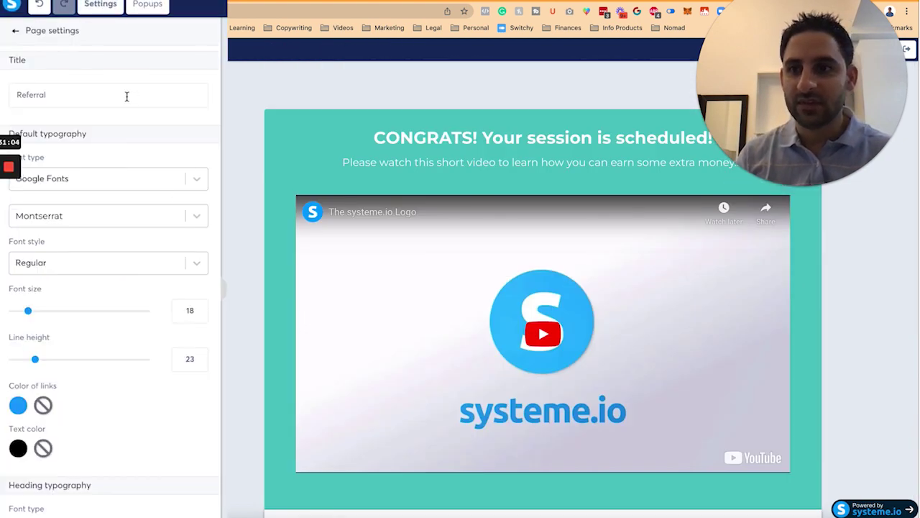
scroll(164, 201, down, 8)
scroll(164, 201, up, 8)
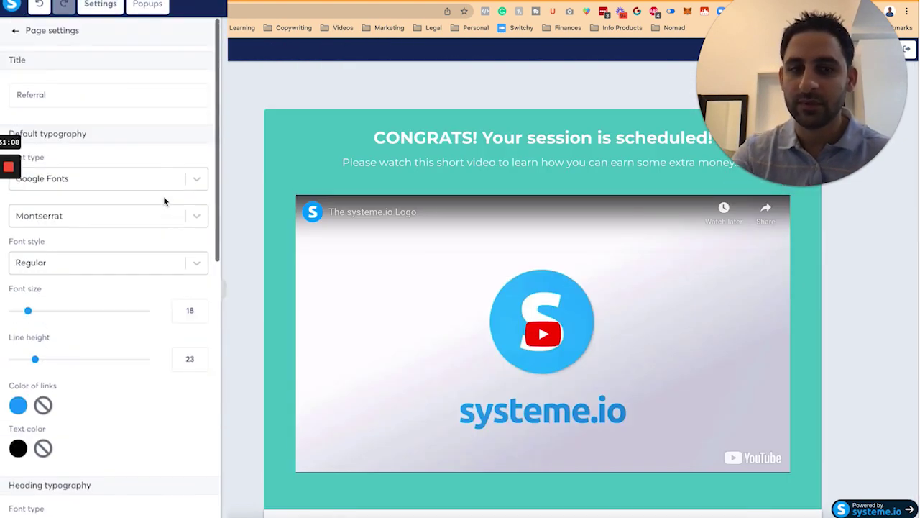
scroll(164, 202, down, 2)
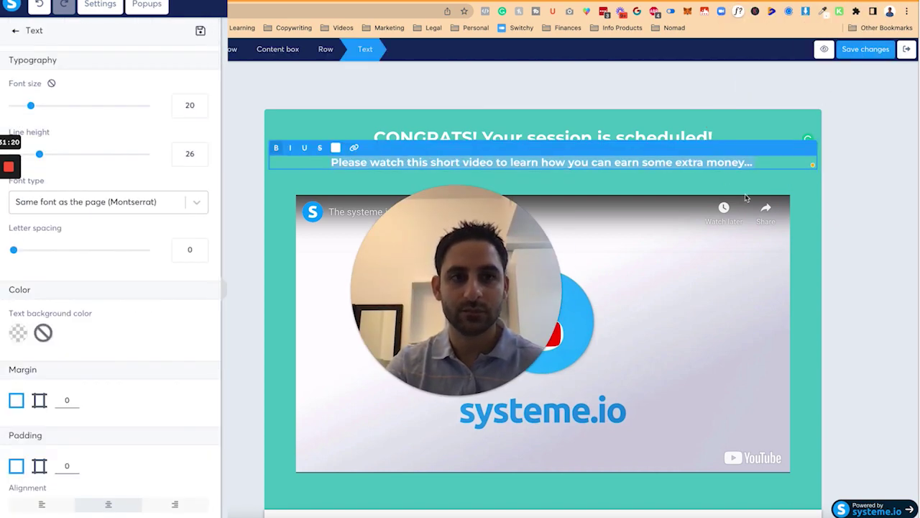
key(BackSpace)
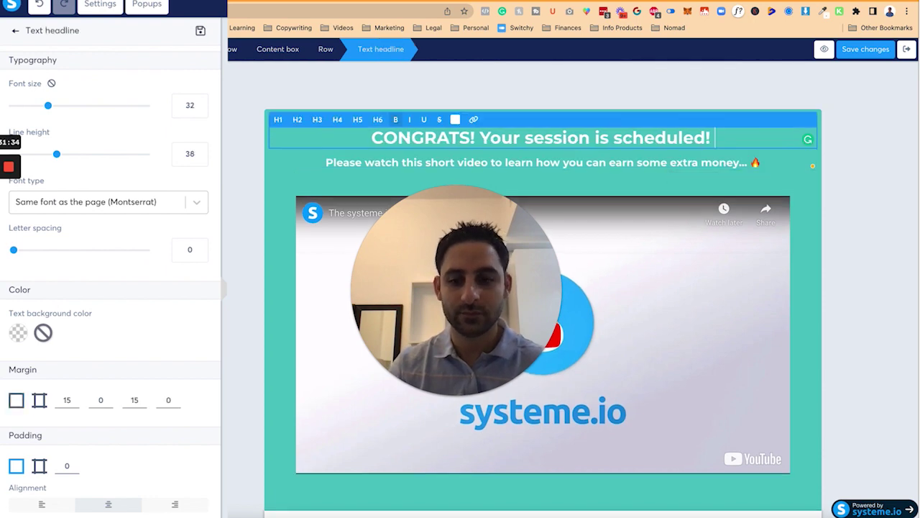
key(ctrl+super+space)
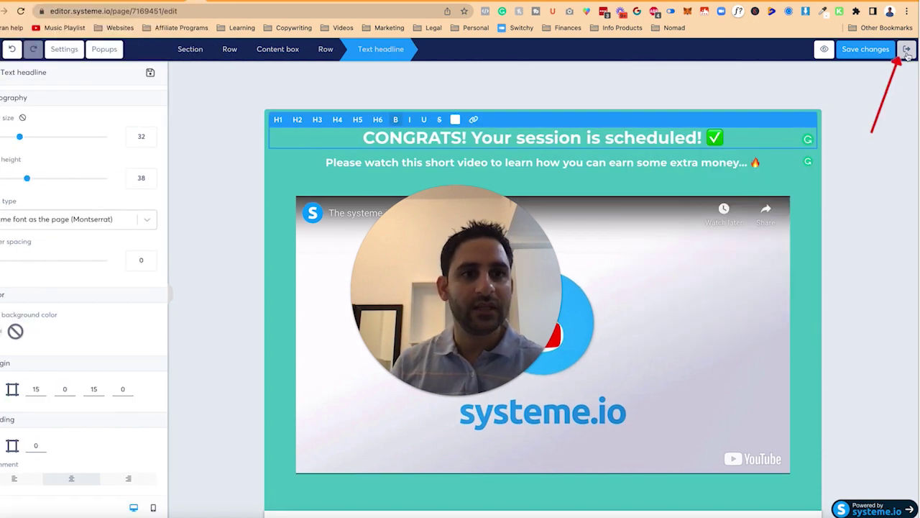
click(906, 50)
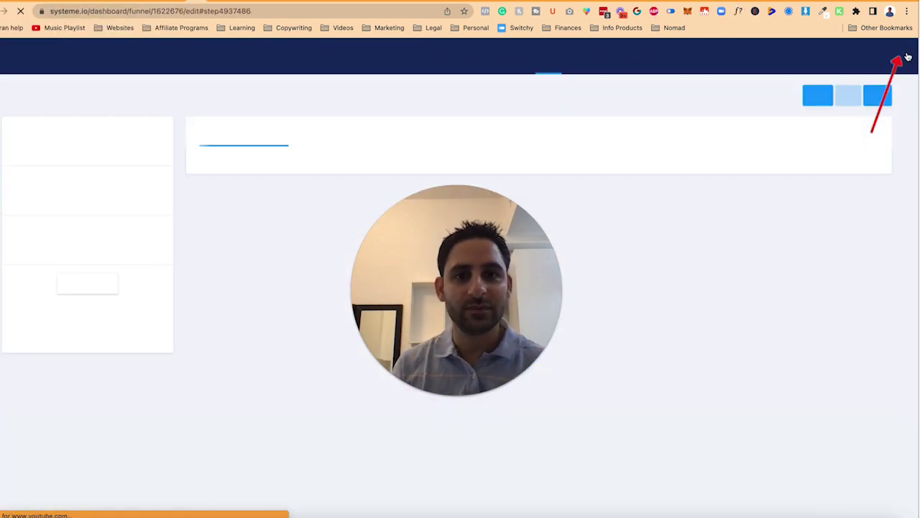
Step: Copy the Referral step's page link, then bring up the Order form step's configuration
drag(493, 270, 602, 393)
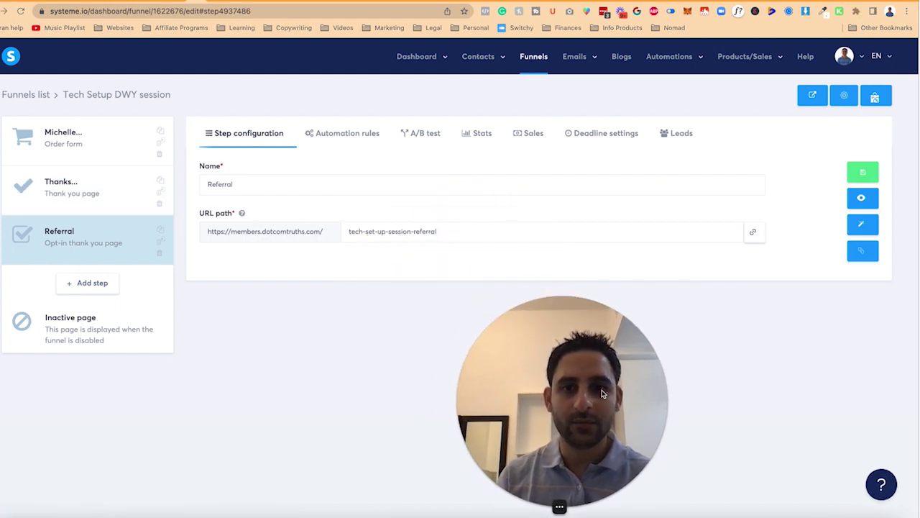
click(752, 235)
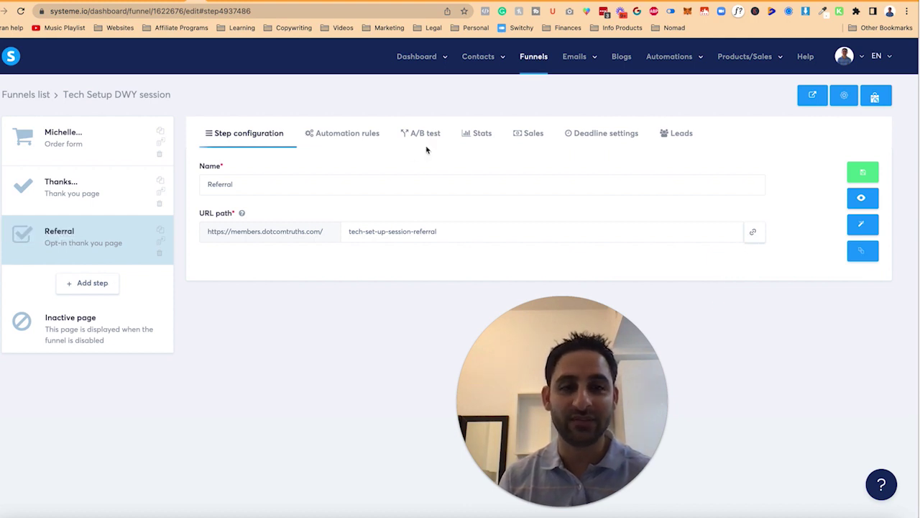
click(72, 142)
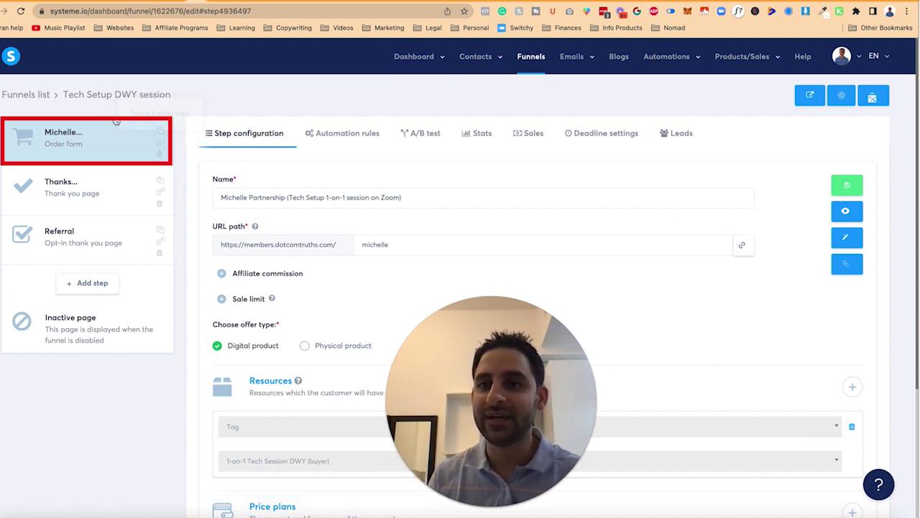
Step: Duplicate the order form step and name the copy 'Tech Setup 1-on-1 session on Zoom'
click(163, 132)
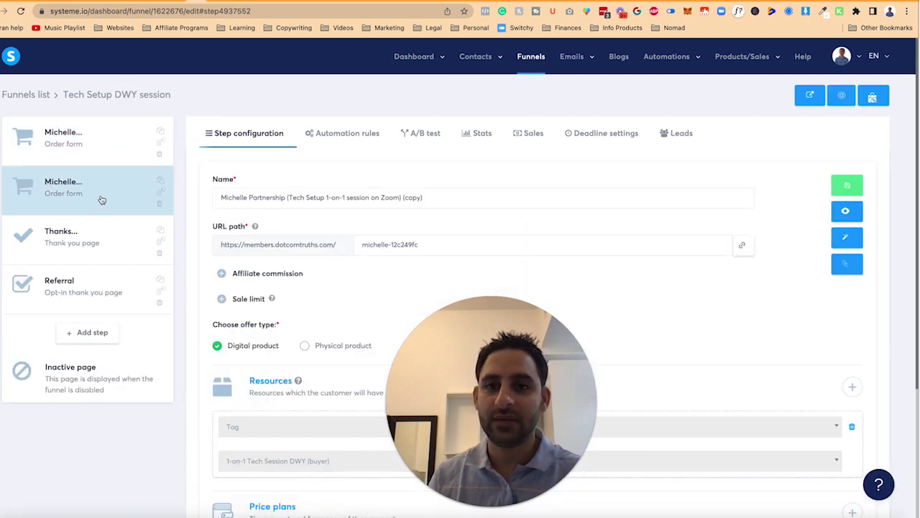
click(324, 194)
key(super+a)
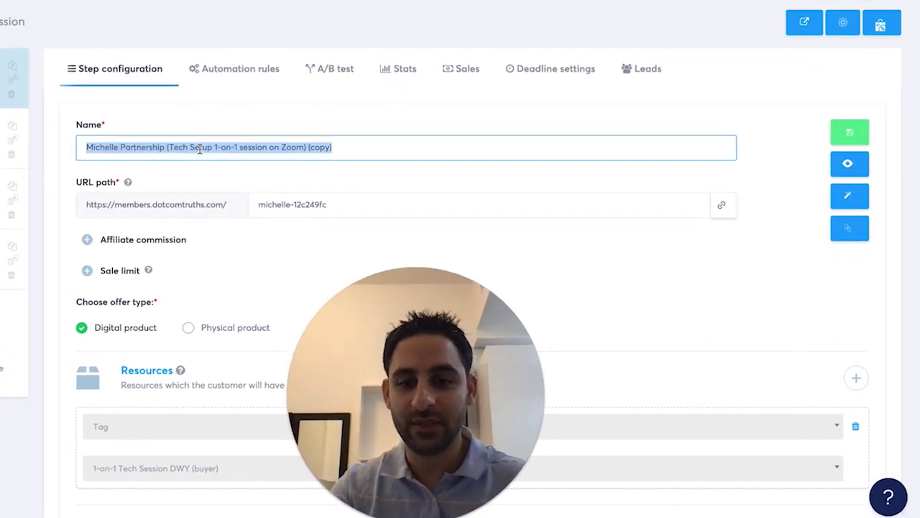
text(Tech)
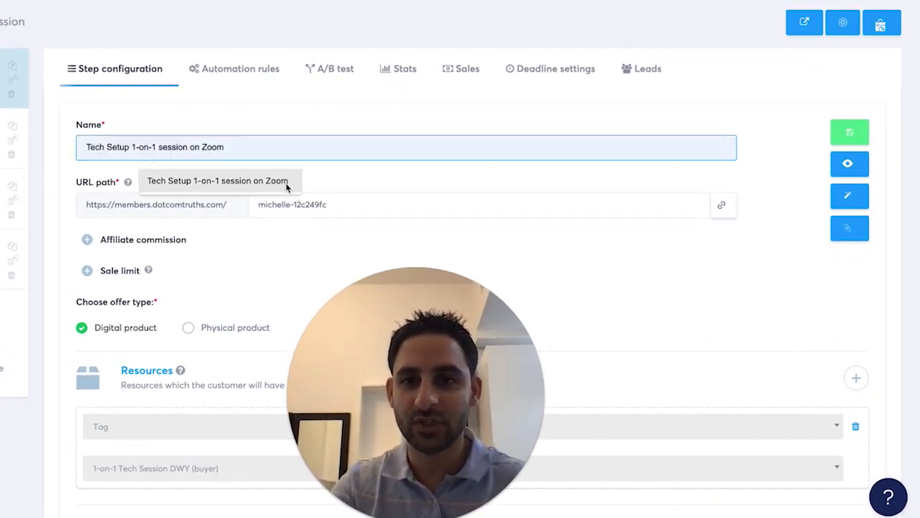
click(291, 181)
Step: Change the URL path to 'tech-set-up-session-on-zoom-dw82d891248fsd' and save the step
drag(295, 204, 250, 203)
text(tech)
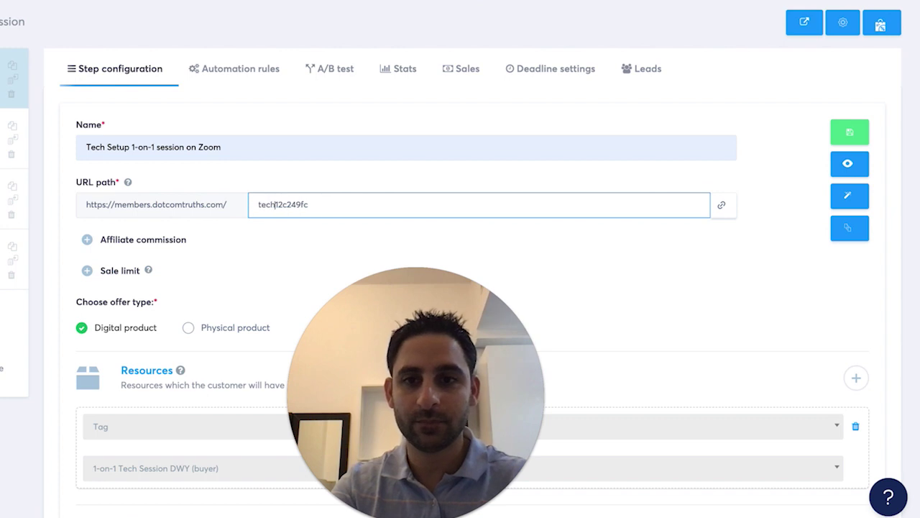
text(-set-up)
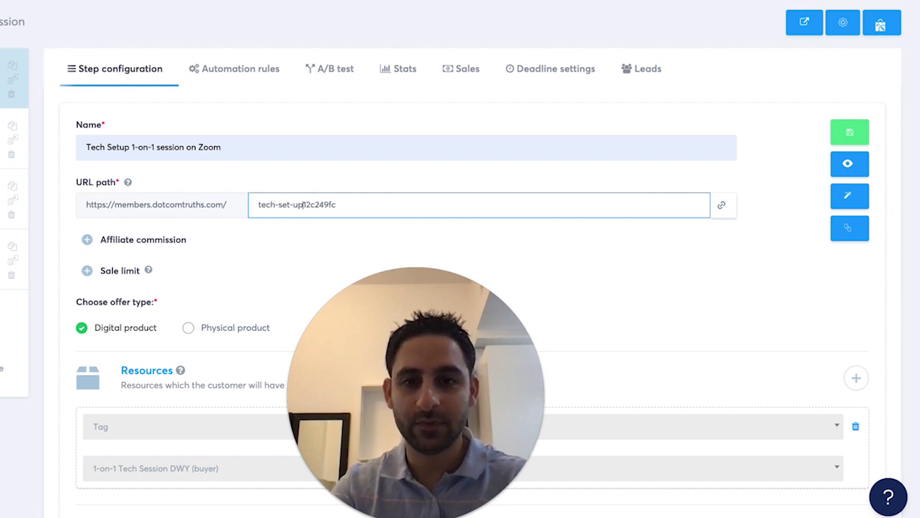
text(-session-on)
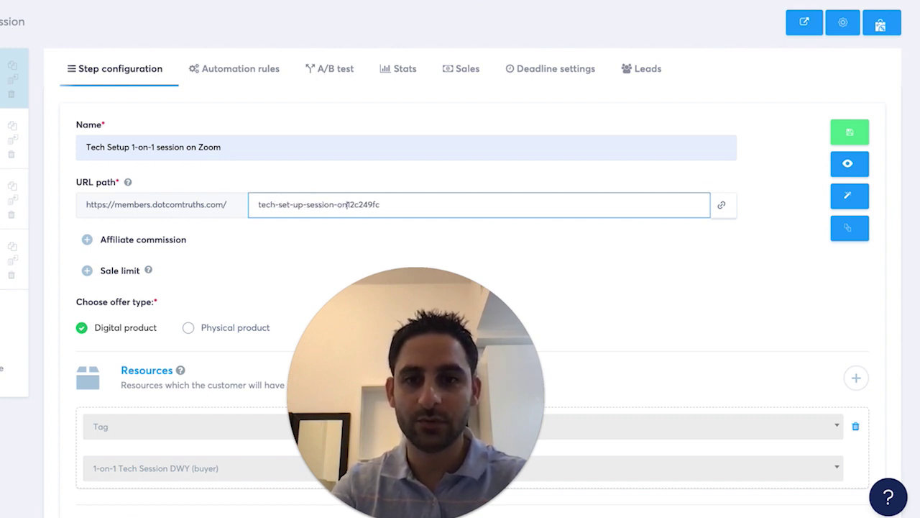
text(-zoom-dw82d891248fsd)
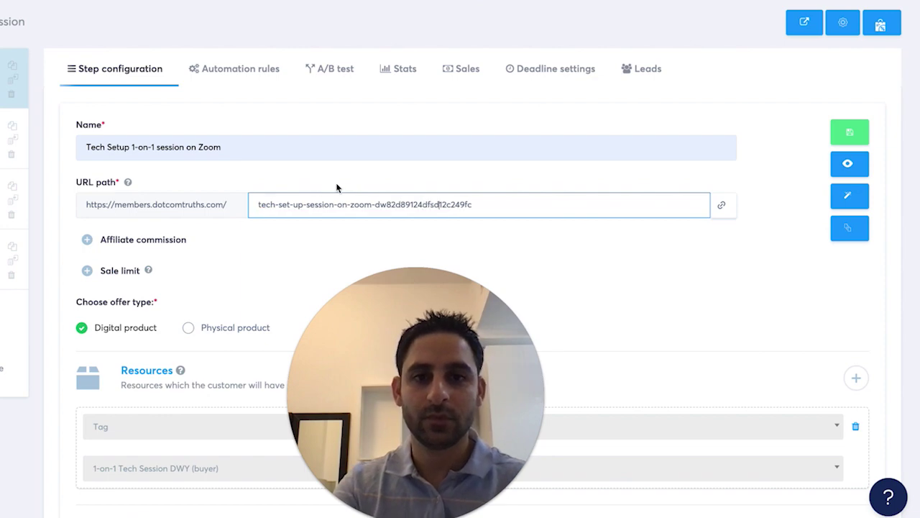
click(848, 132)
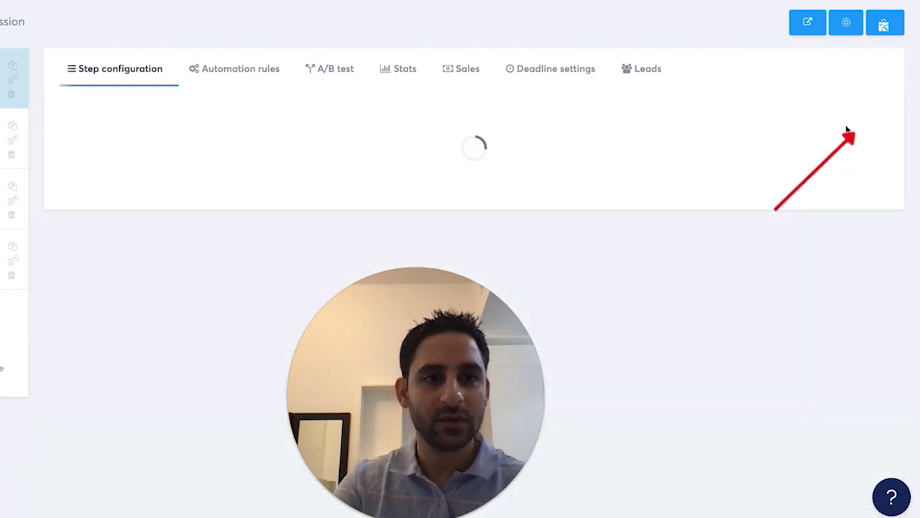
scroll(280, 275, down, 3)
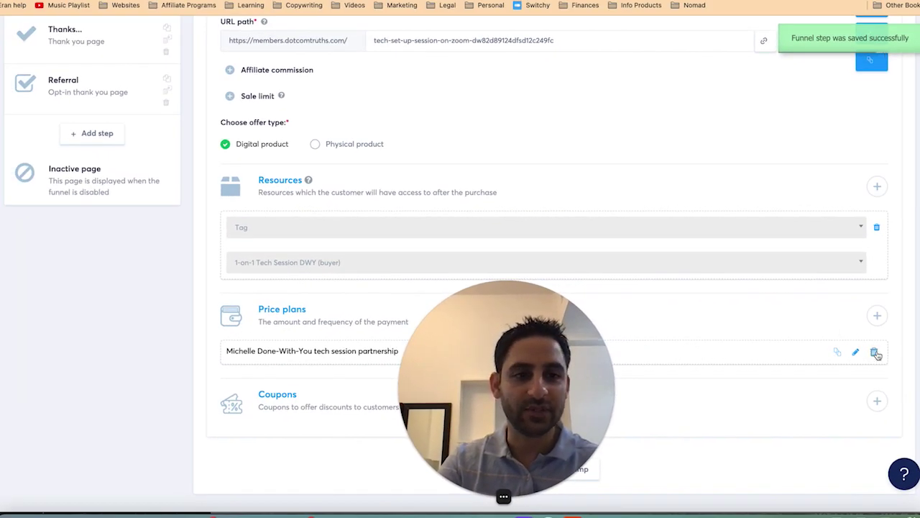
Step: Delete the copied partnership price plan from the step's Price plans and confirm
scroll(875, 353, up, 4)
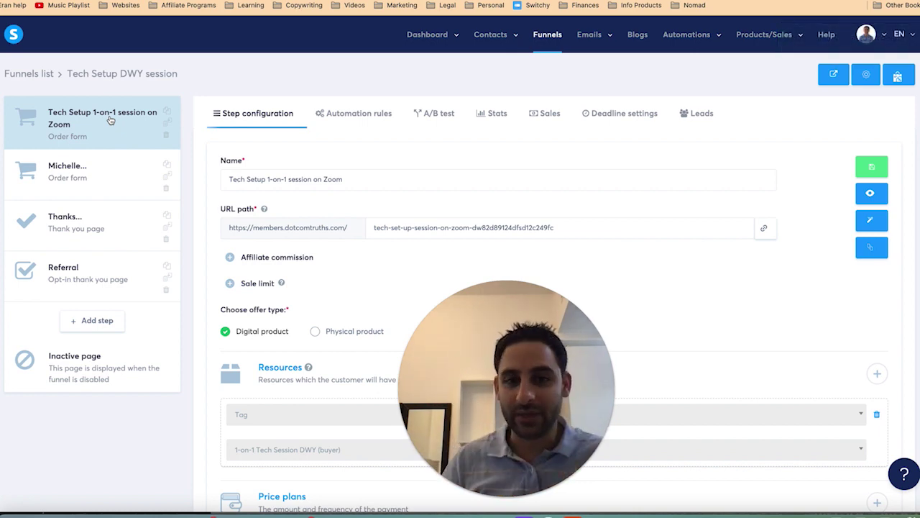
scroll(874, 350, down, 3)
click(874, 350)
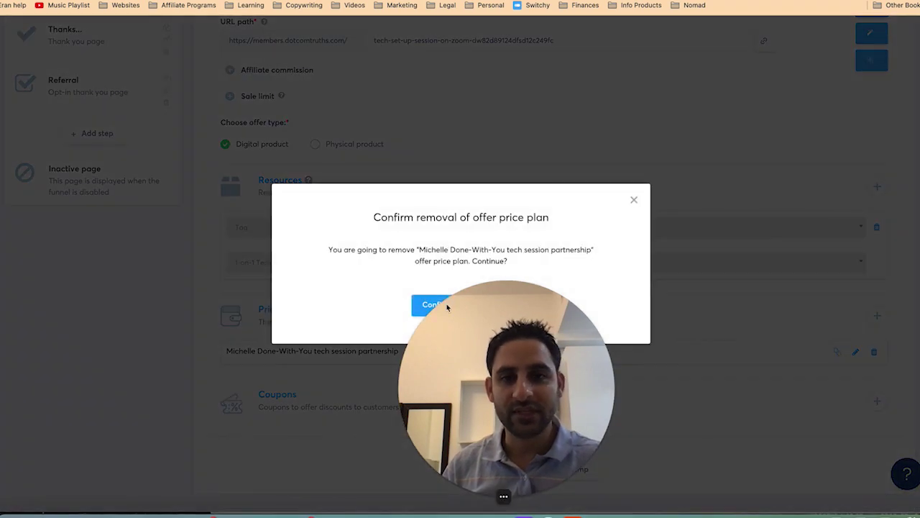
click(436, 308)
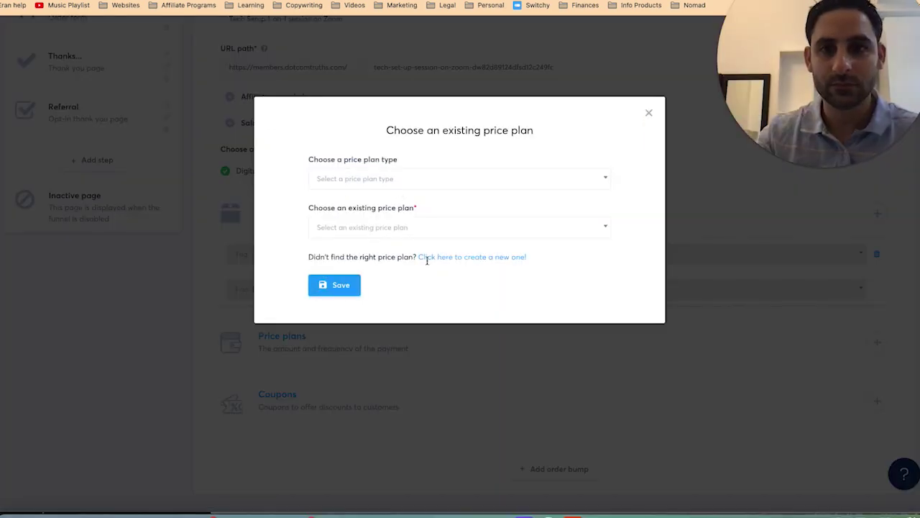
Step: Attach the existing 97 USD one-shot 1-on-1 session price plan, found by searching 'peter'
click(457, 259)
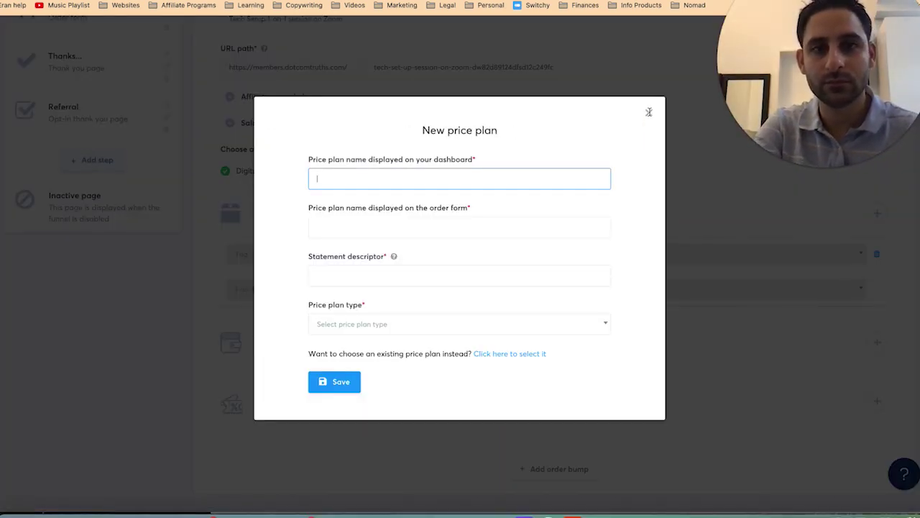
click(648, 113)
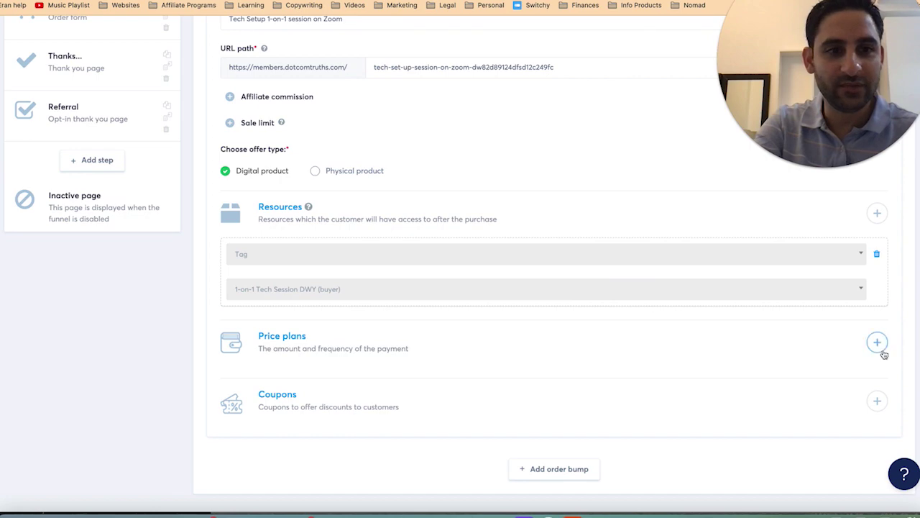
click(879, 344)
click(432, 228)
text(pe)
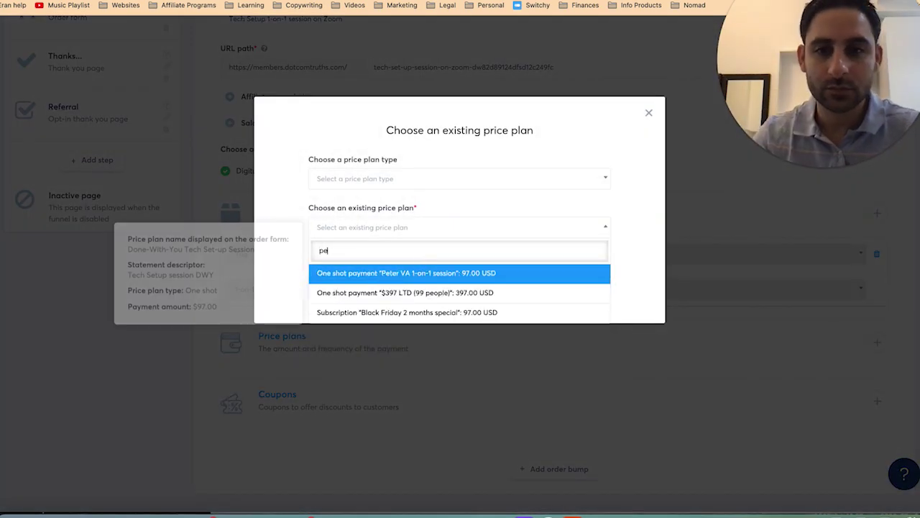
text(ter)
click(414, 277)
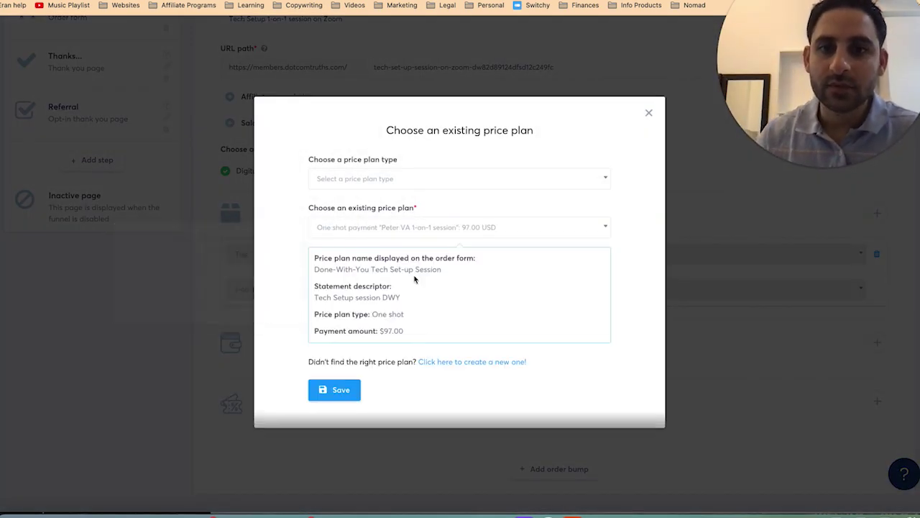
click(347, 390)
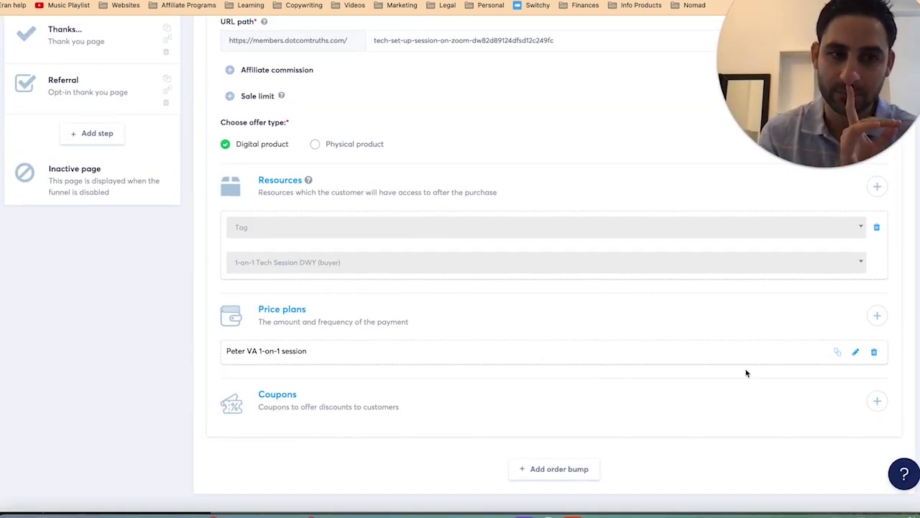
Step: Remove that price plan again and confirm, leaving the offer with no price plans
click(874, 353)
click(436, 299)
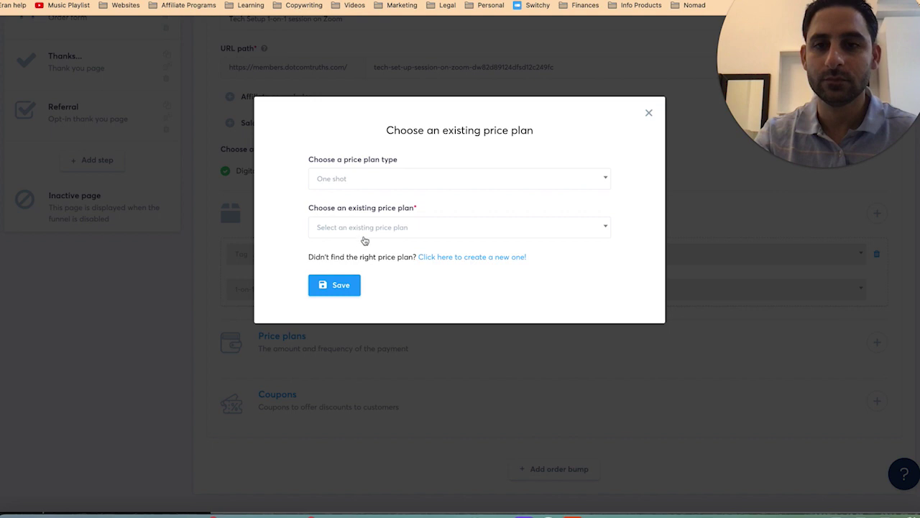
click(364, 236)
Step: Create a new price plan named 'Tech Set-up Session (full price)' for dashboard and order form
click(300, 229)
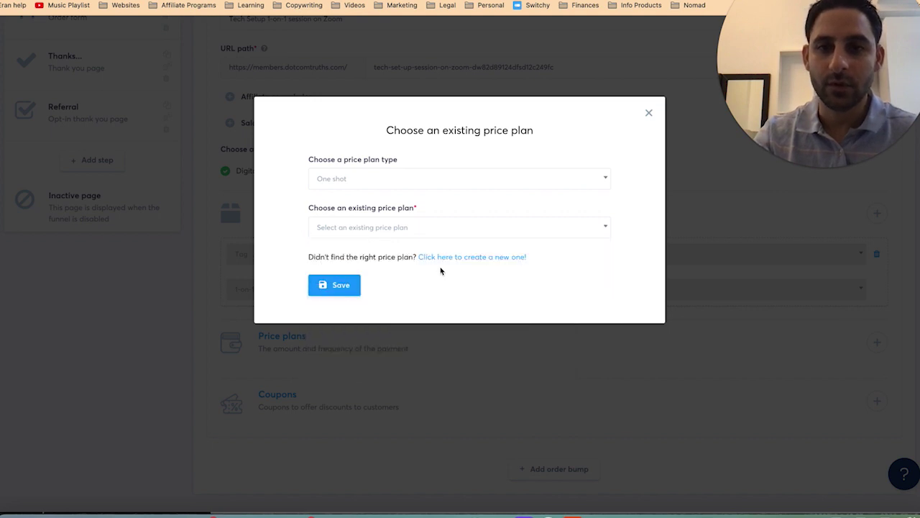
click(466, 257)
click(402, 179)
text(Tech Set-up)
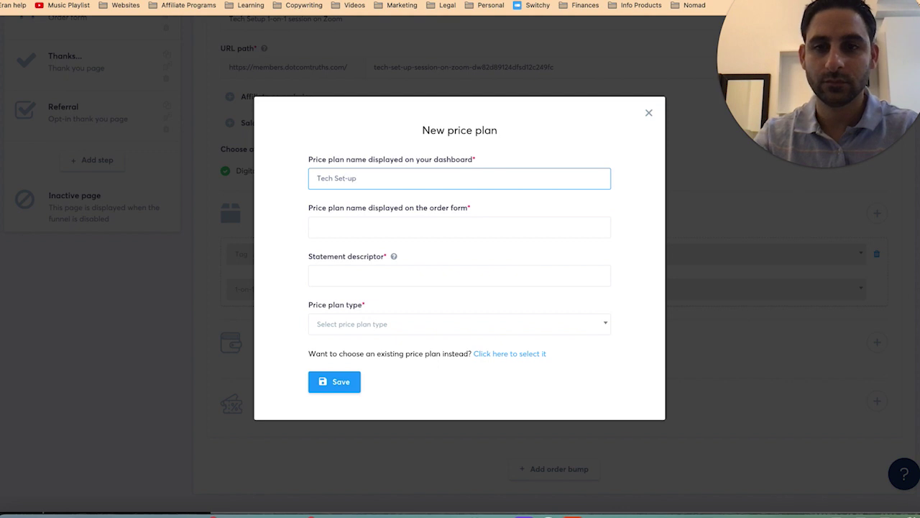
text( Session (full price))
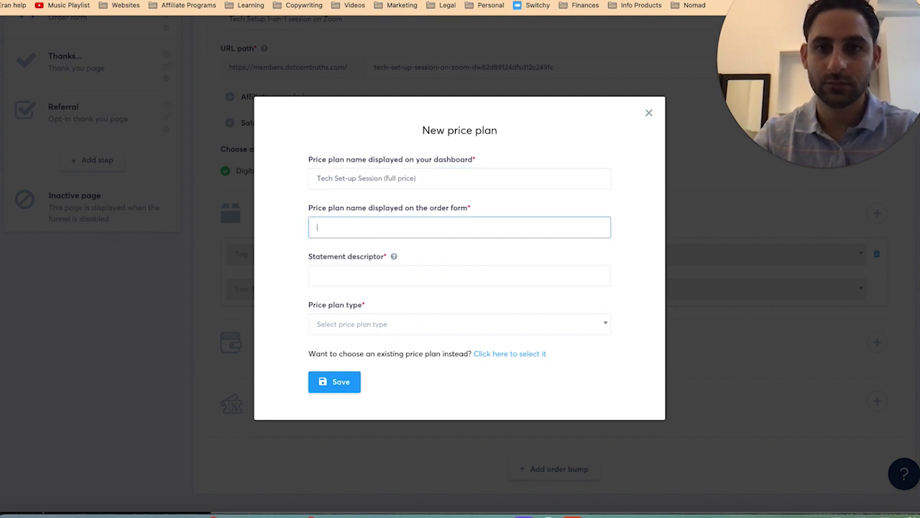
click(390, 229)
text(Tech Set-up Session ($147))
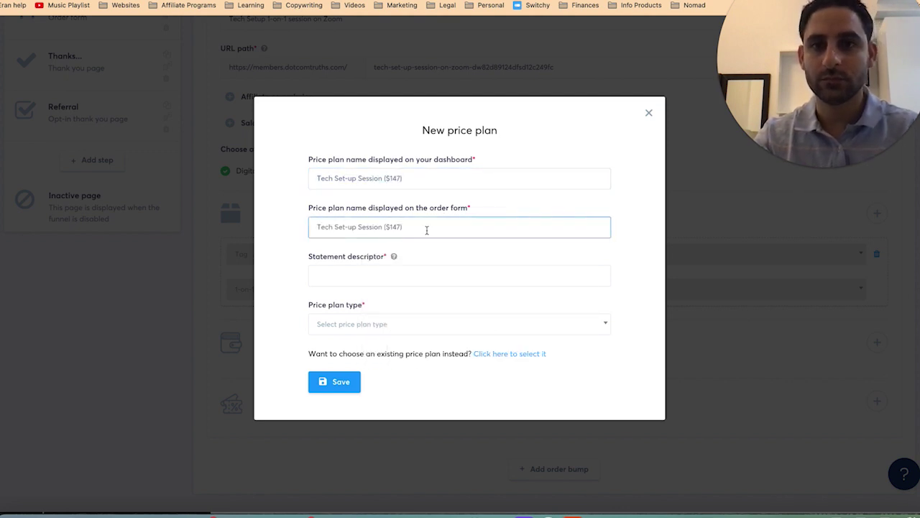
Step: Give the plan descriptor 'Tech Setup session DWY', one-shot $147 payment, save it, and add an order bump
click(427, 276)
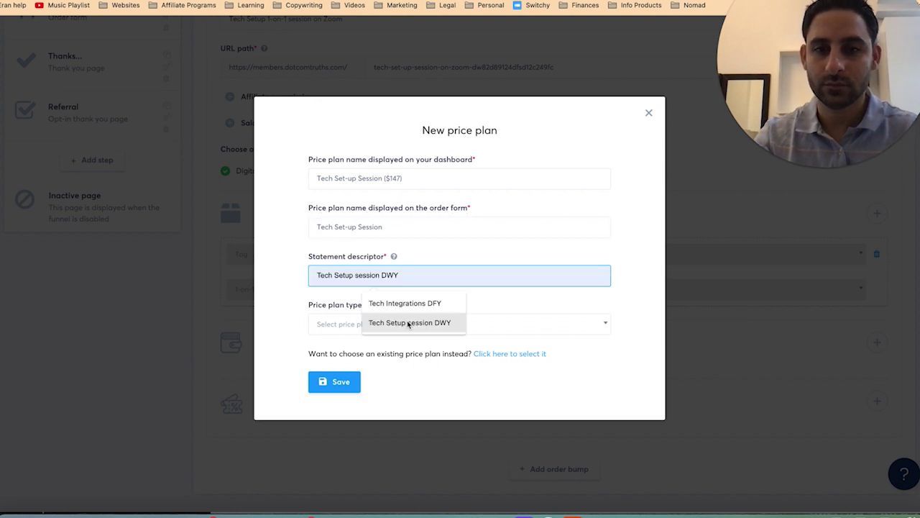
click(411, 322)
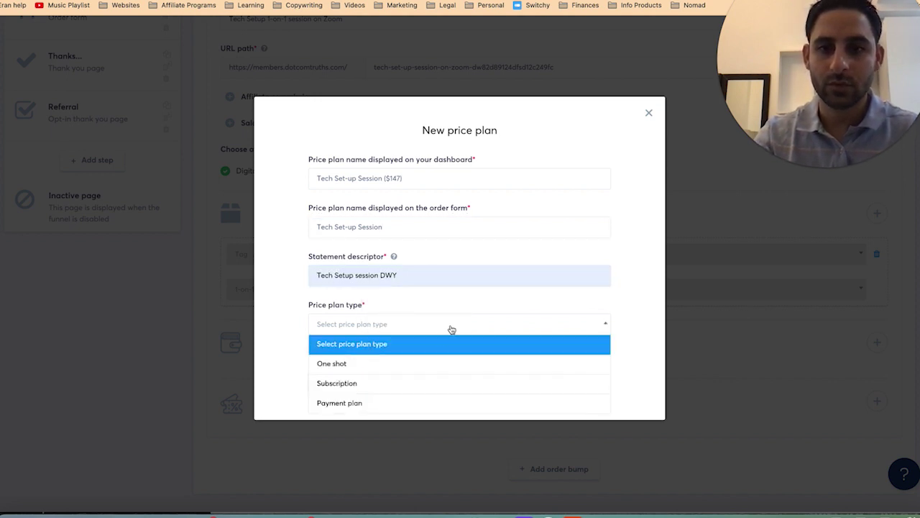
click(415, 364)
click(339, 371)
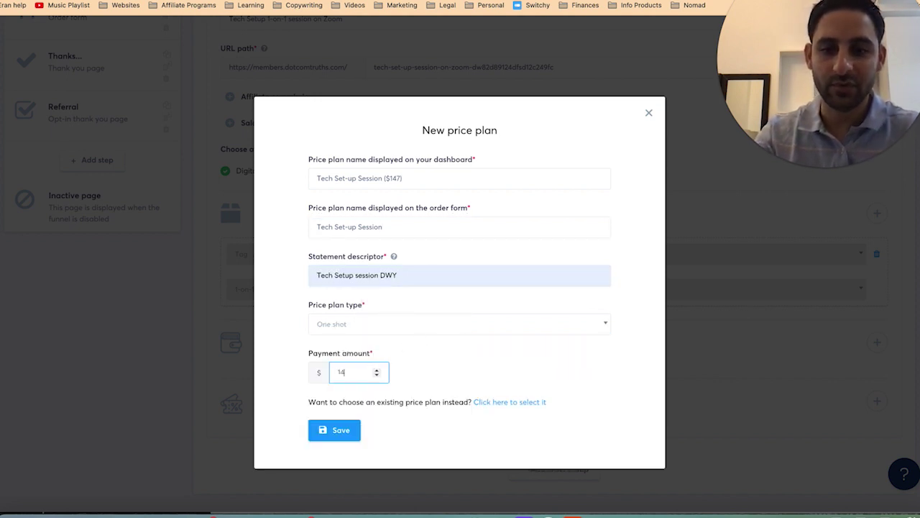
click(338, 430)
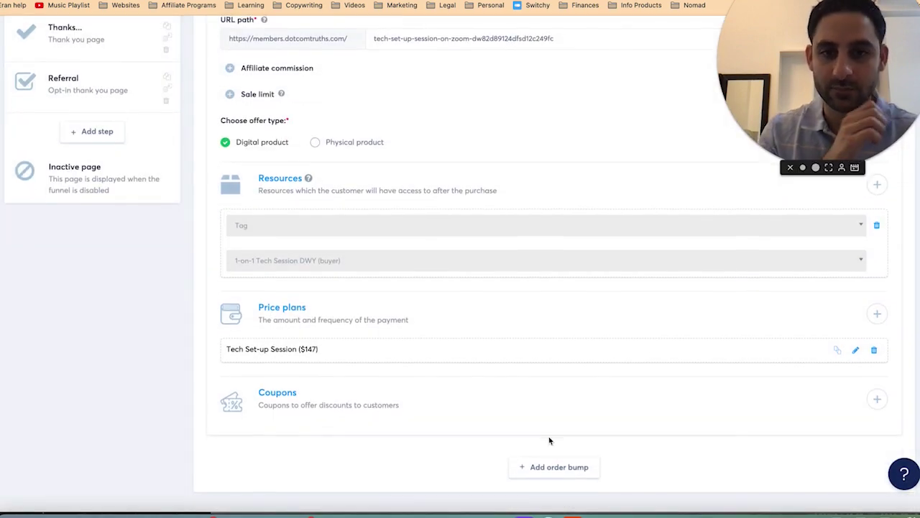
click(533, 468)
Step: Make the order bump a digital product using the existing 9.95 USD Email Marketing Guide plan
scroll(446, 420, down, 2)
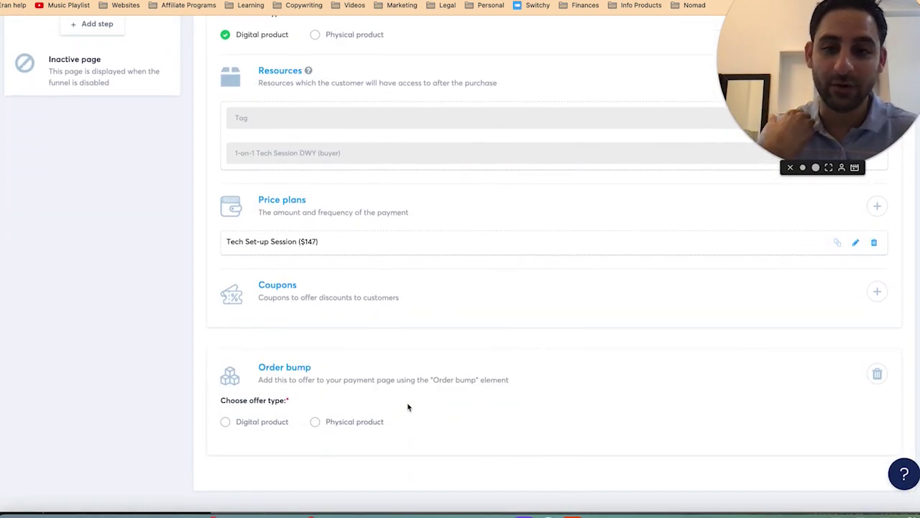
click(225, 425)
scroll(467, 417, down, 3)
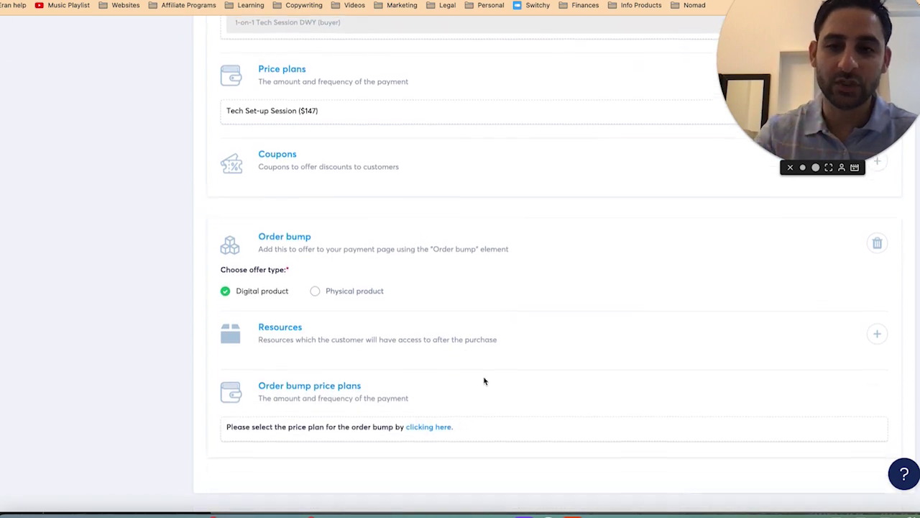
click(428, 429)
click(404, 181)
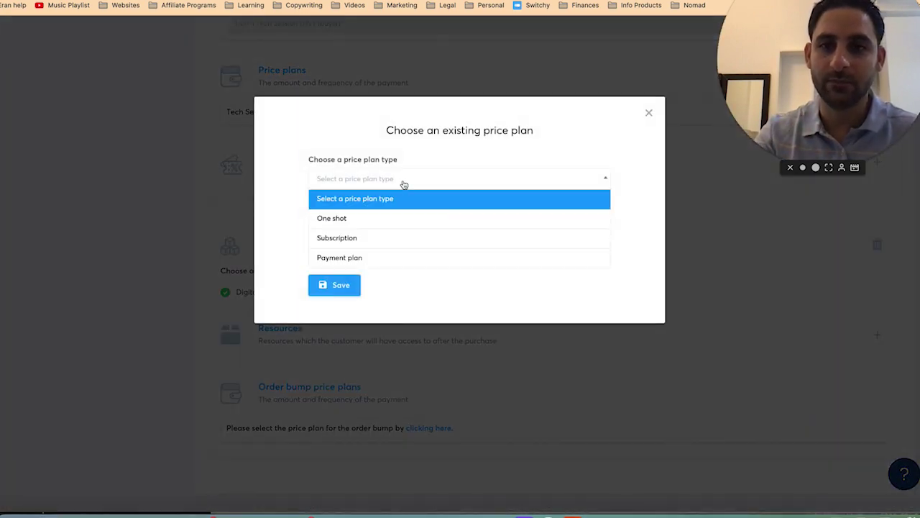
click(335, 154)
click(486, 237)
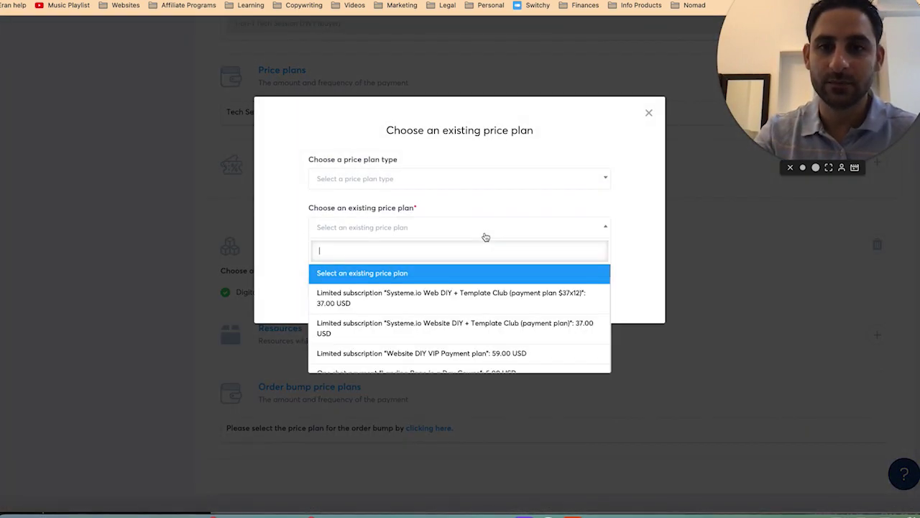
text(tech)
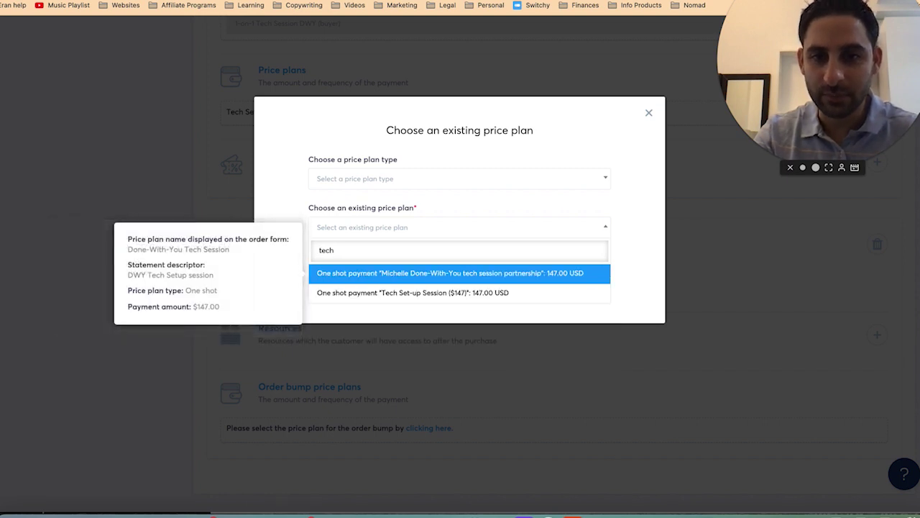
text(d)
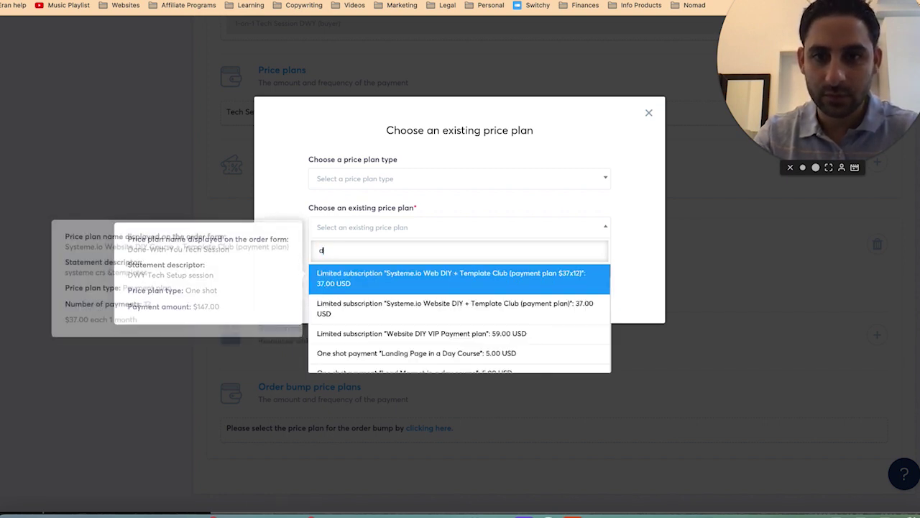
text(ctemail)
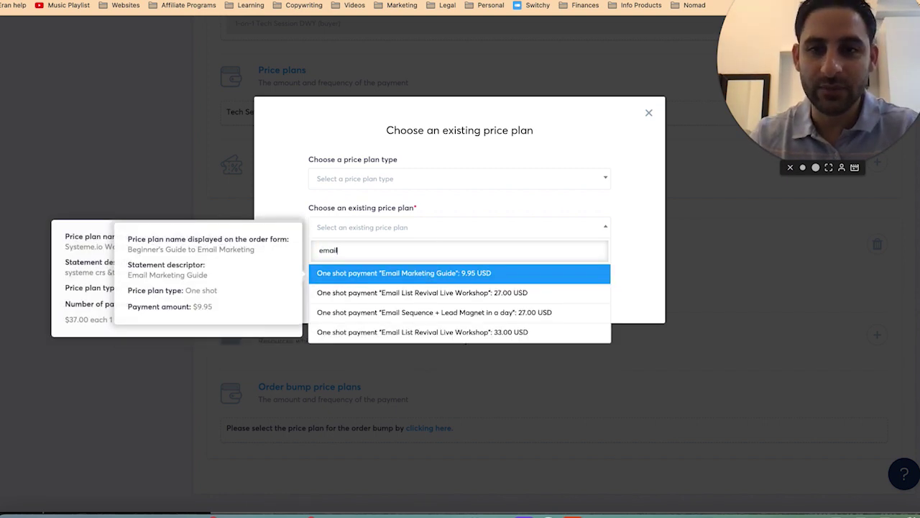
click(425, 274)
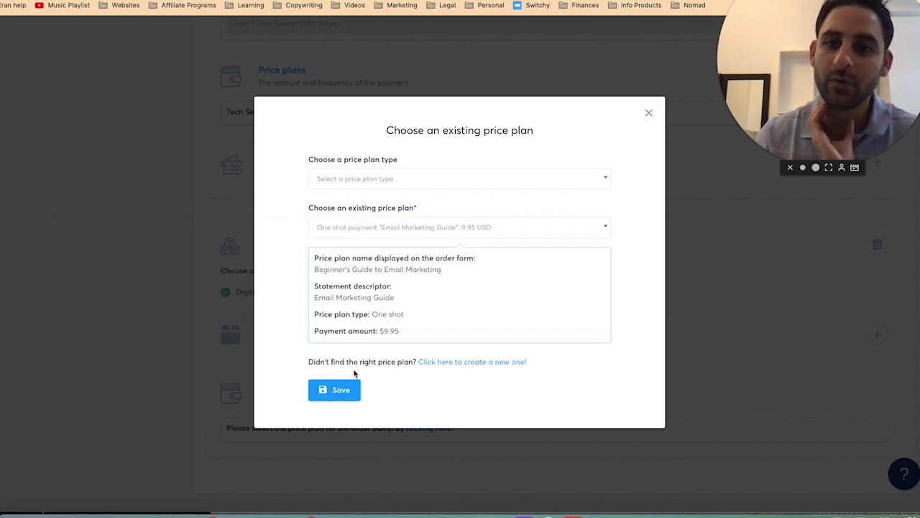
click(342, 389)
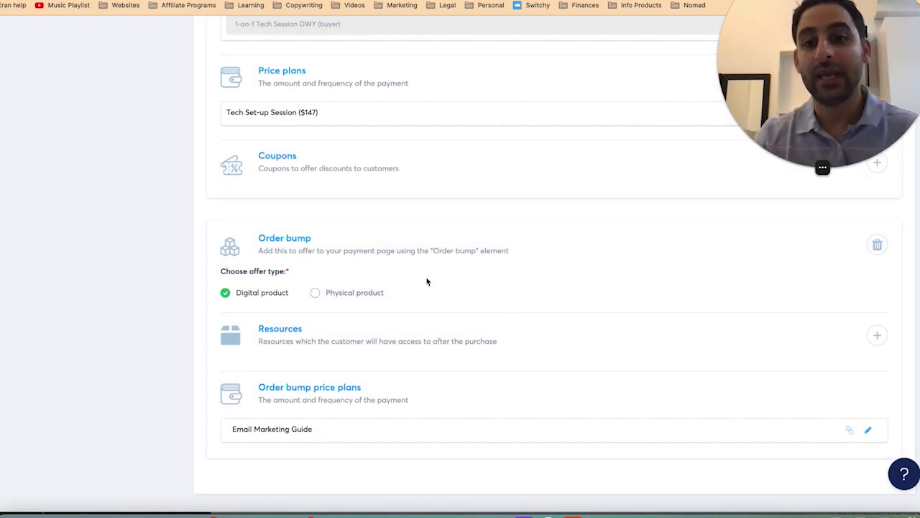
scroll(208, 240, up, 6)
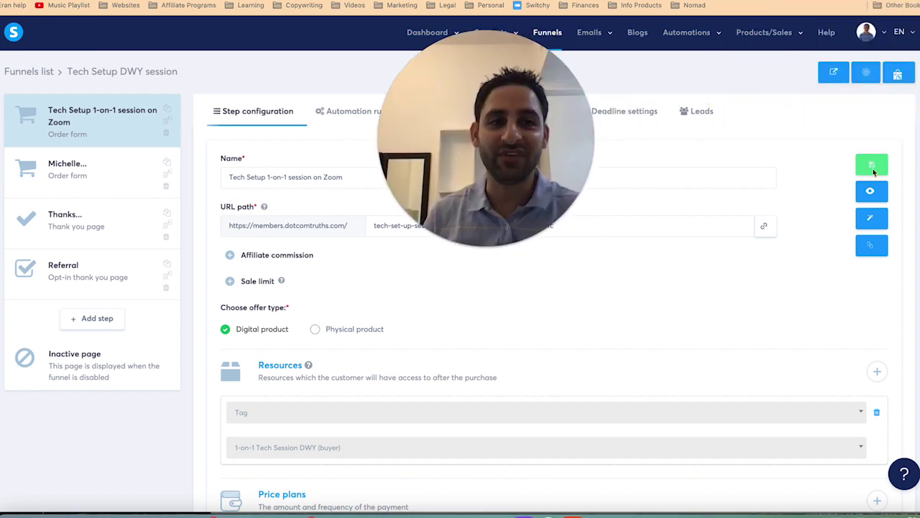
Step: Save the 'Tech Setup 1-on-1 session on Zoom' step with its tag resource and $147 plan
click(872, 165)
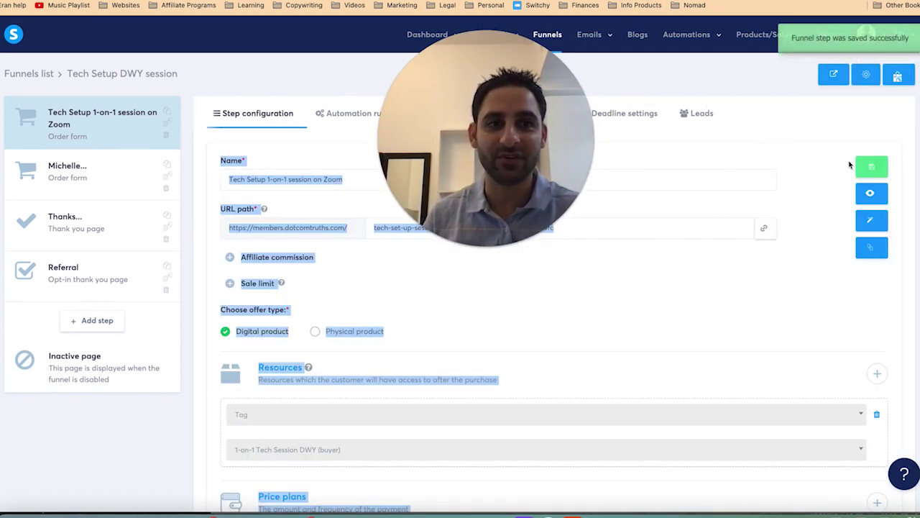
click(875, 170)
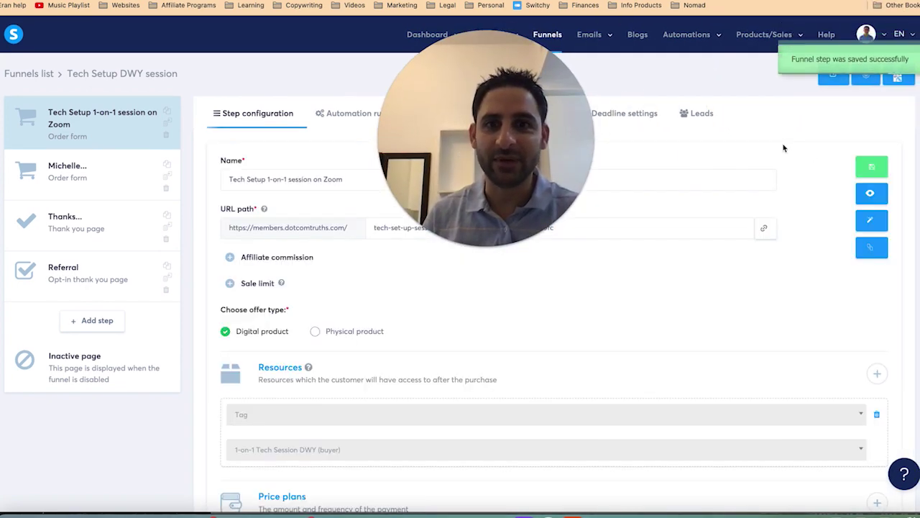
scroll(465, 342, down, 10)
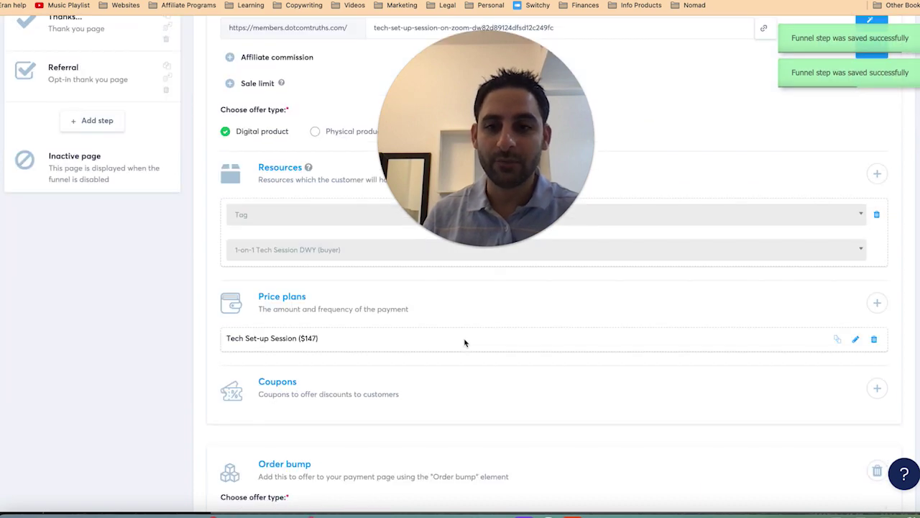
scroll(465, 339, up, 10)
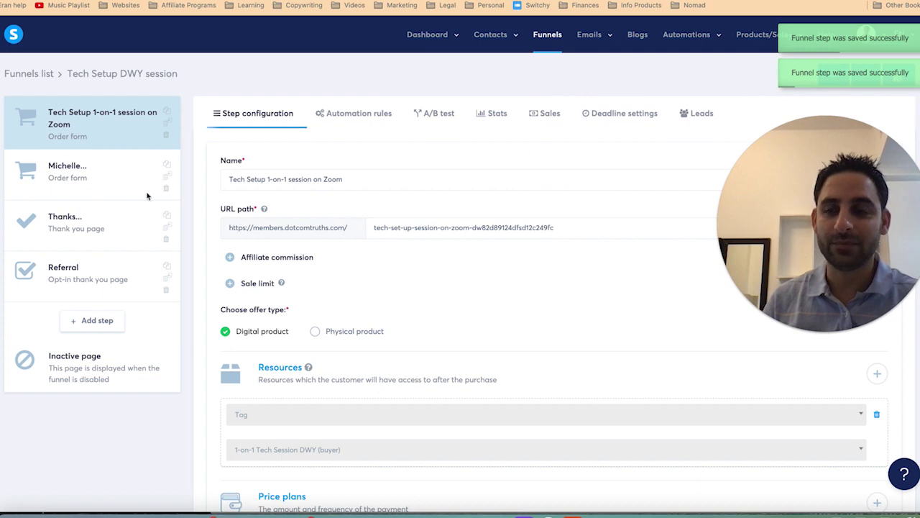
click(72, 180)
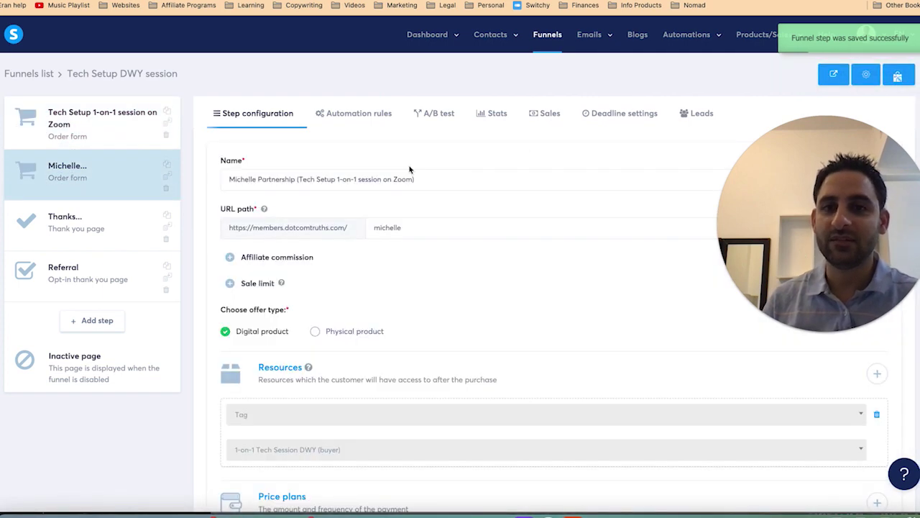
click(361, 121)
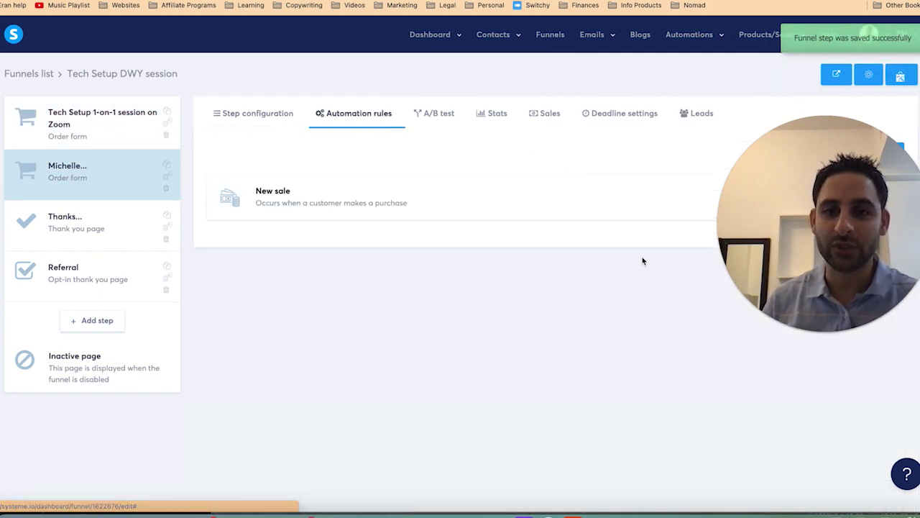
click(523, 197)
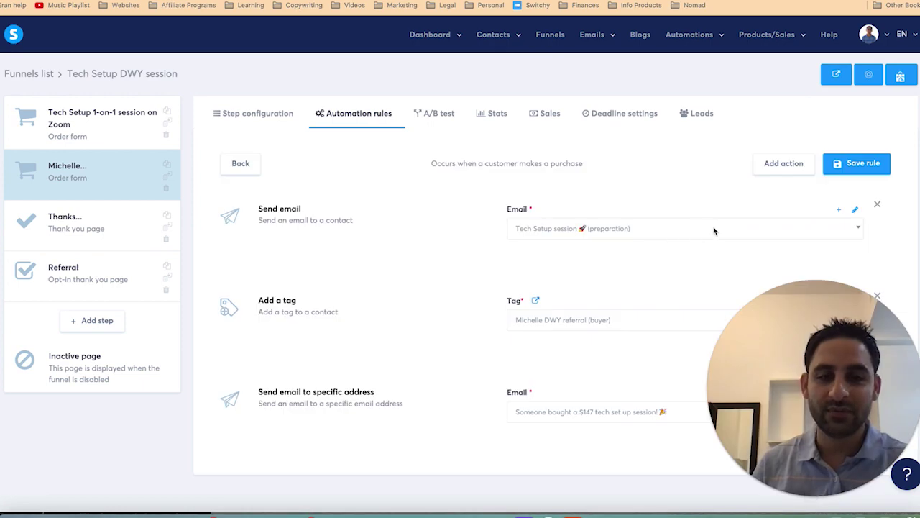
click(855, 211)
click(137, 434)
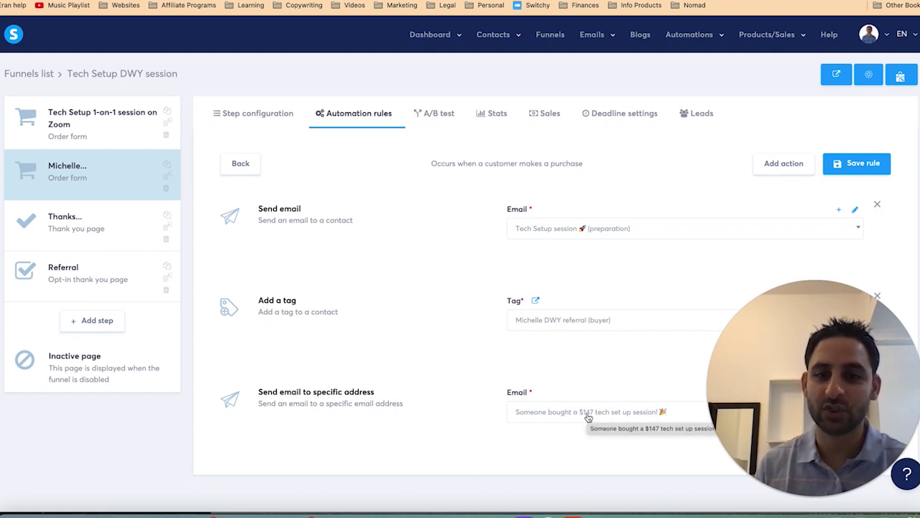
click(117, 130)
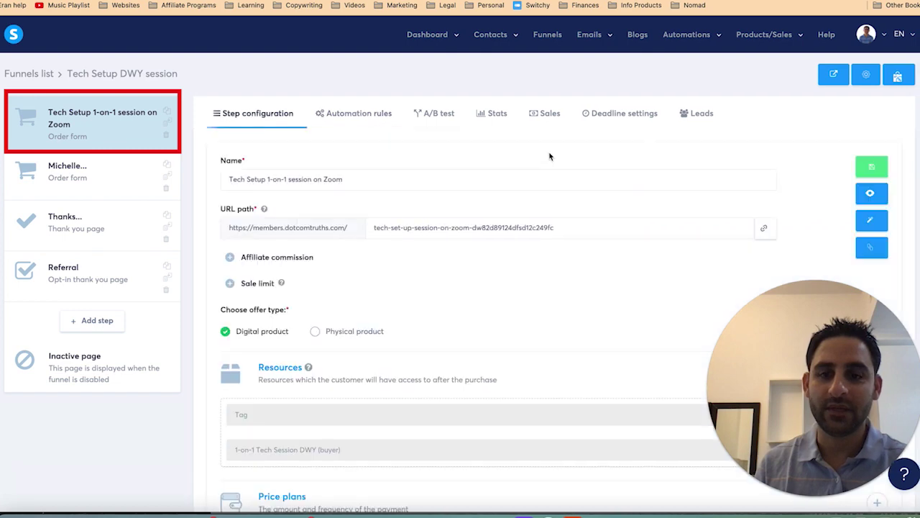
Step: Look at the first step's automation rules, then return to the order form configuration
click(373, 119)
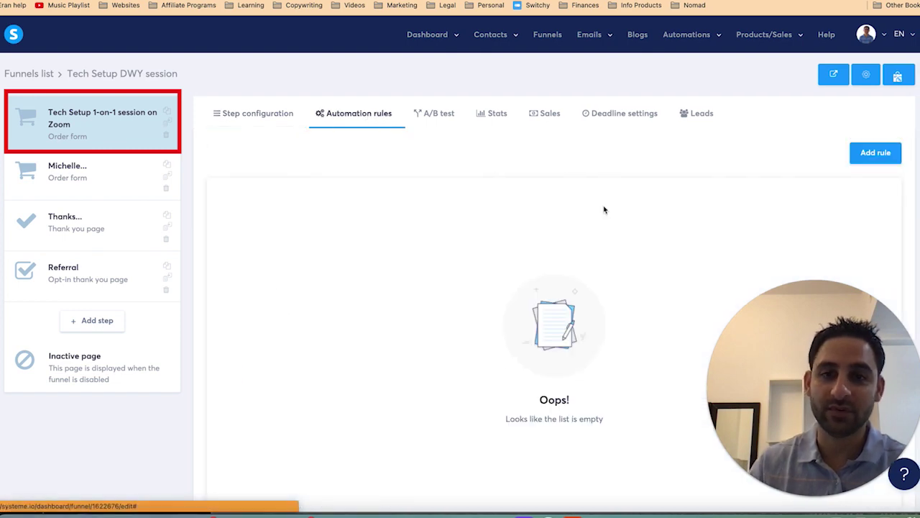
click(881, 154)
click(273, 154)
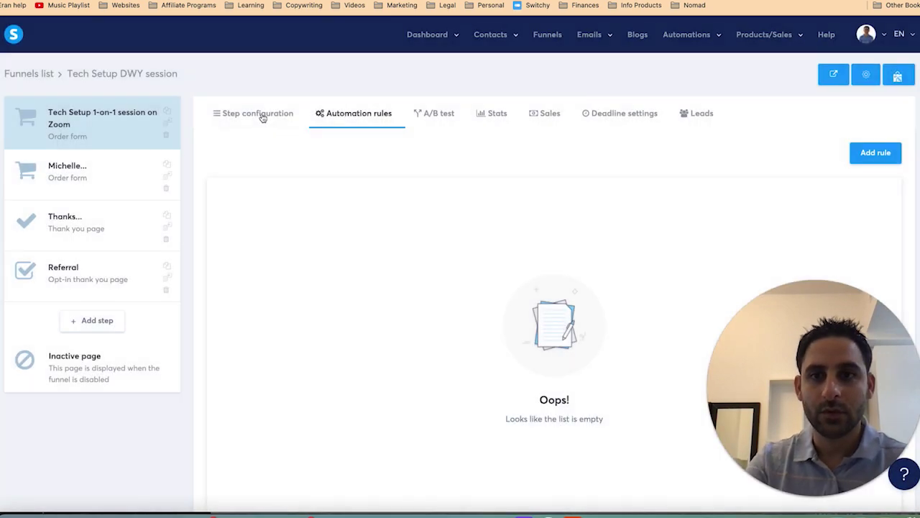
click(259, 115)
scroll(352, 302, down, 3)
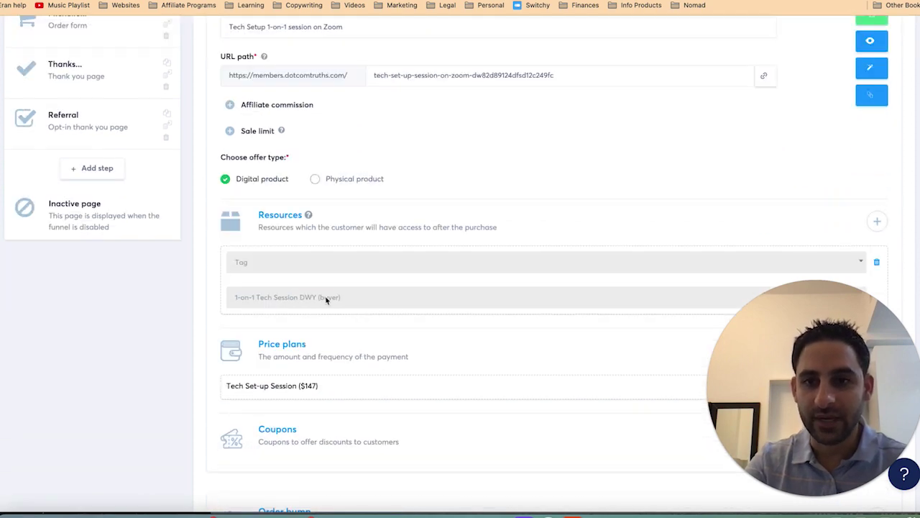
scroll(326, 300, up, 3)
Step: Add a New sale automation rule on the order form step with a Send email action
click(352, 113)
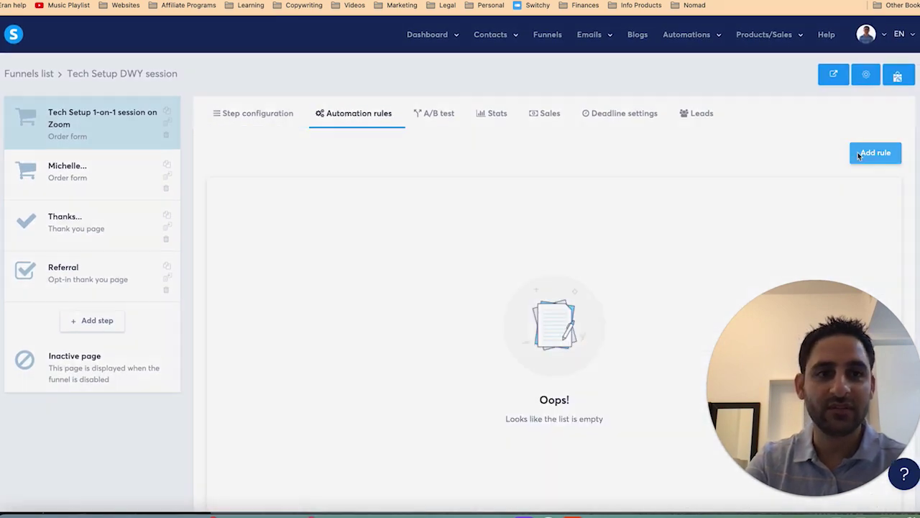
click(857, 153)
click(468, 231)
click(782, 162)
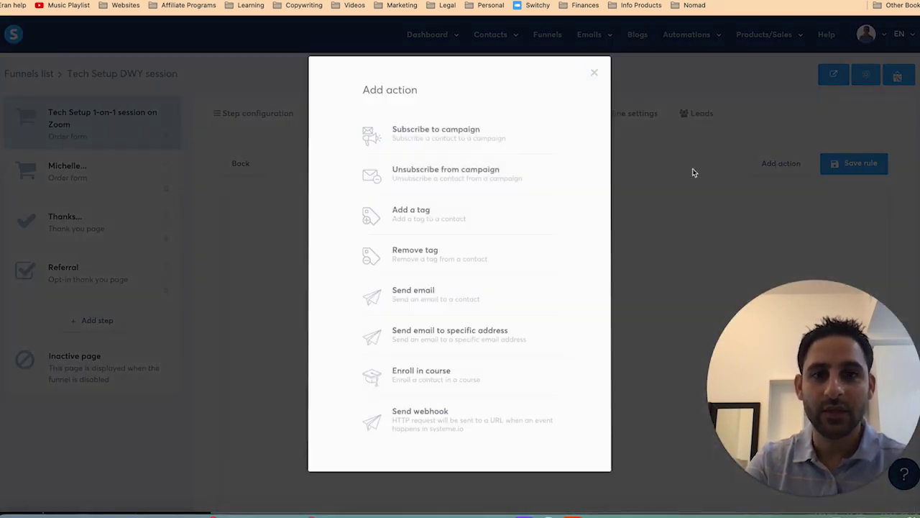
click(430, 303)
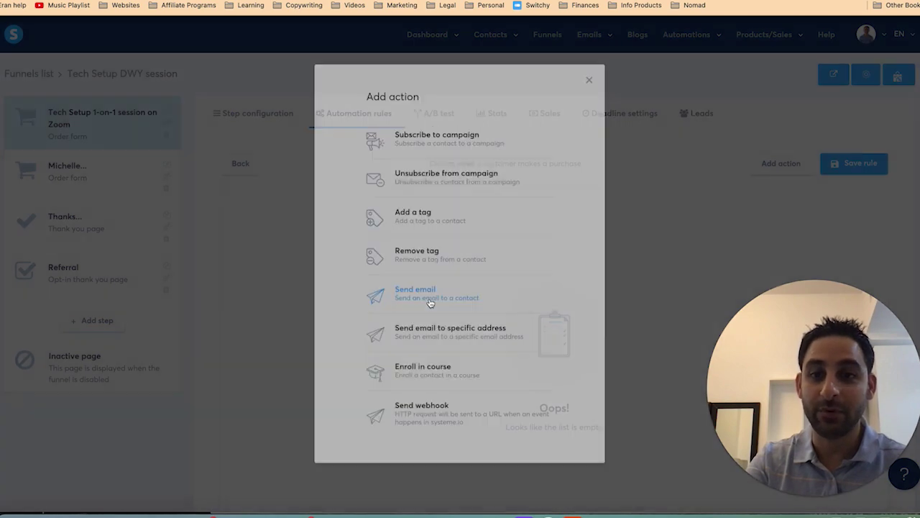
Step: Choose the 'Tech Setup session (preparation)' email for the rule and save it
click(547, 230)
text(tech)
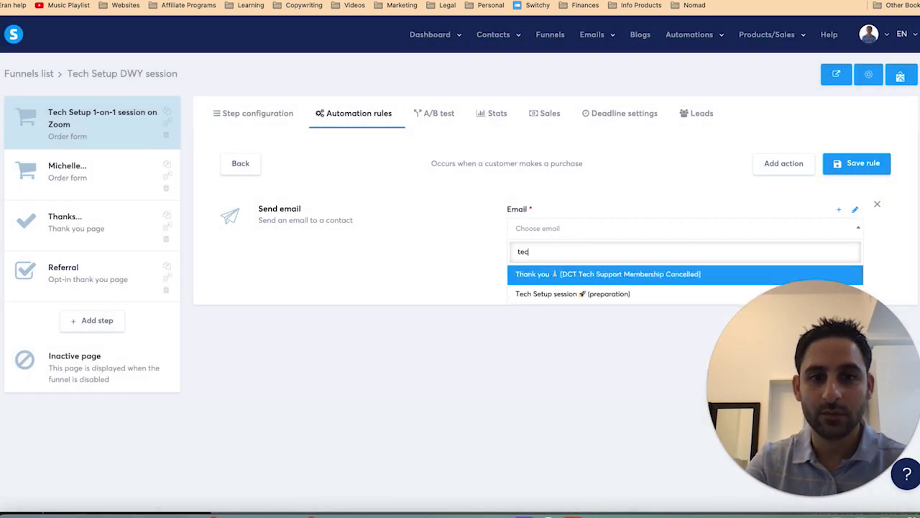
click(565, 297)
click(857, 163)
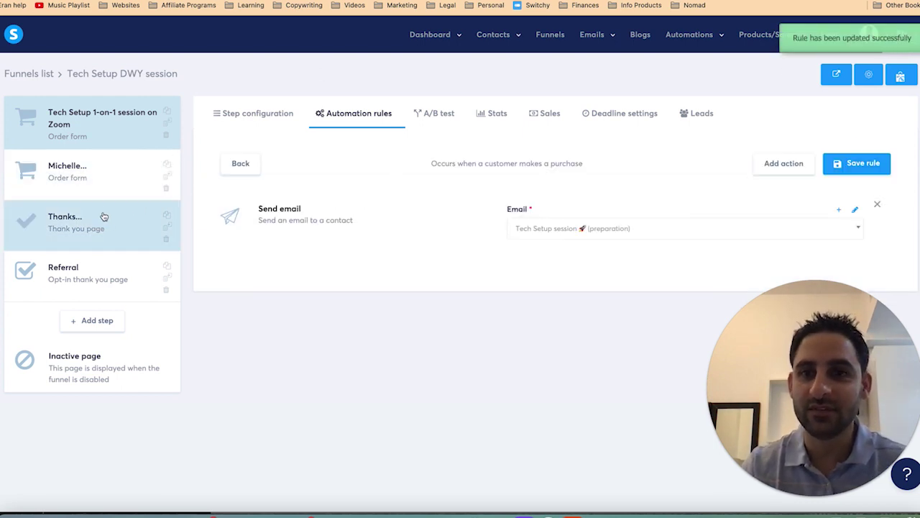
click(76, 222)
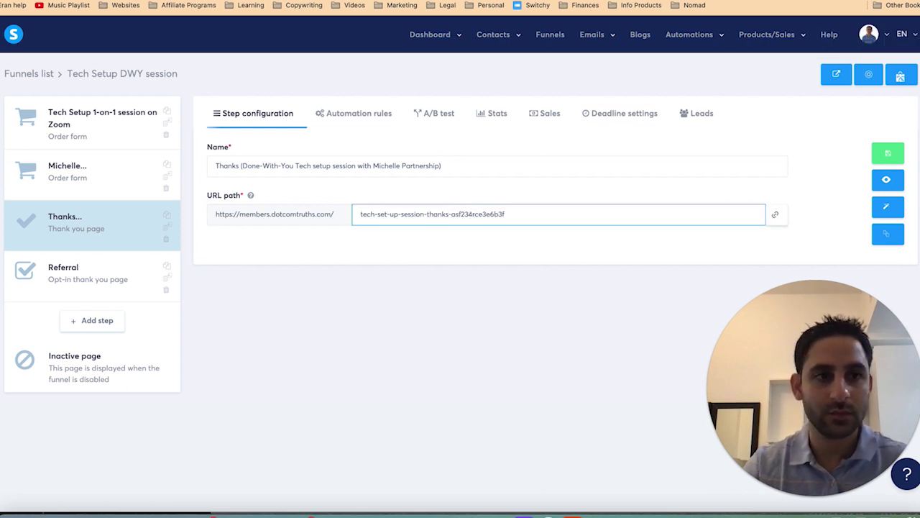
Step: Save the Thanks step settings and open its thank-you page in the page editor
click(888, 153)
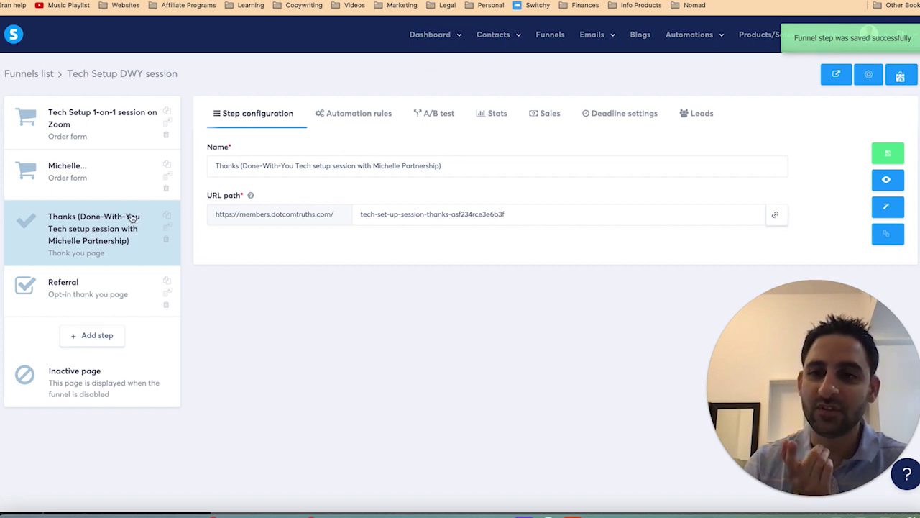
click(887, 207)
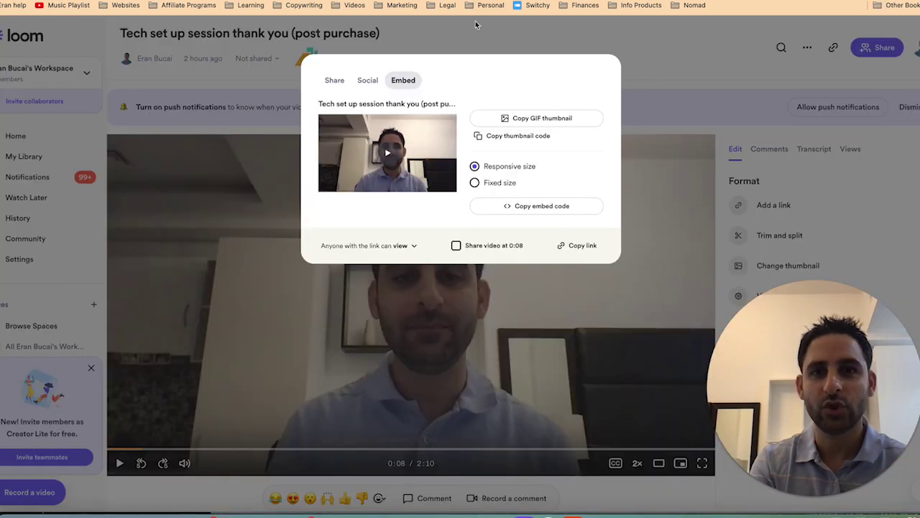
click(475, 25)
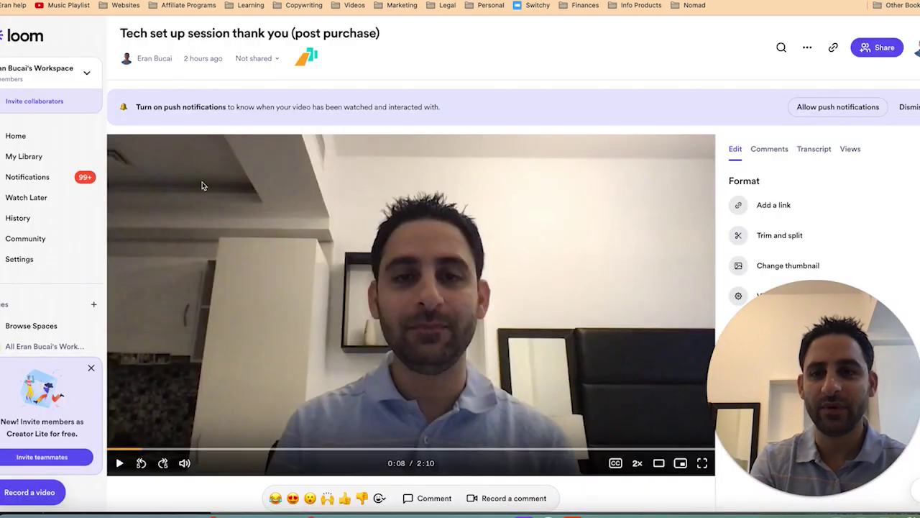
click(121, 463)
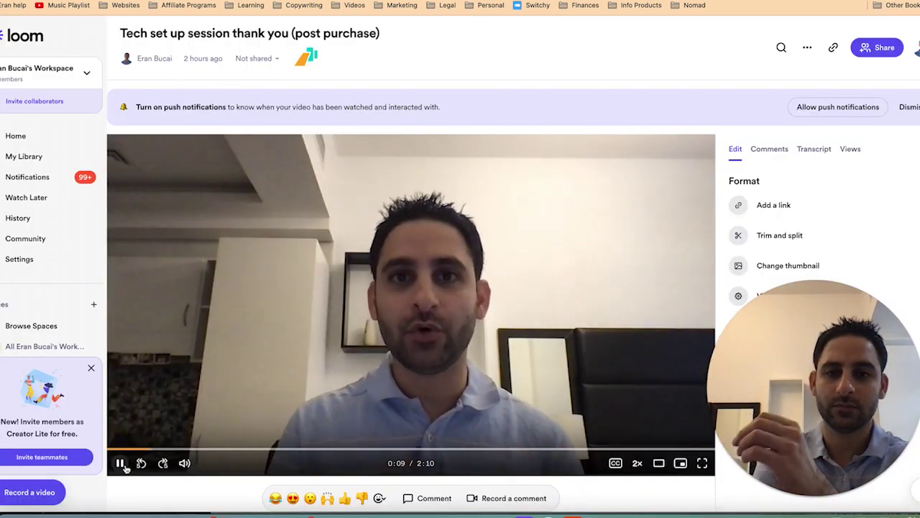
click(117, 448)
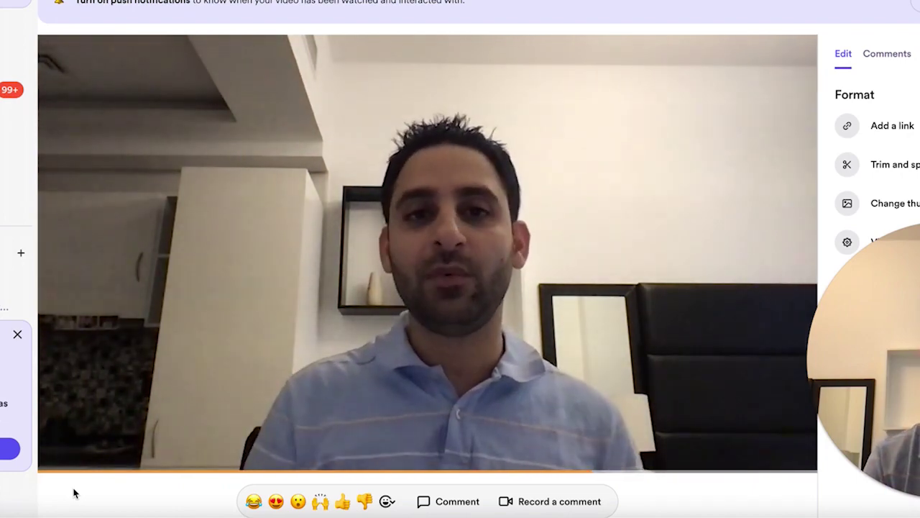
mouse_move(267, 328)
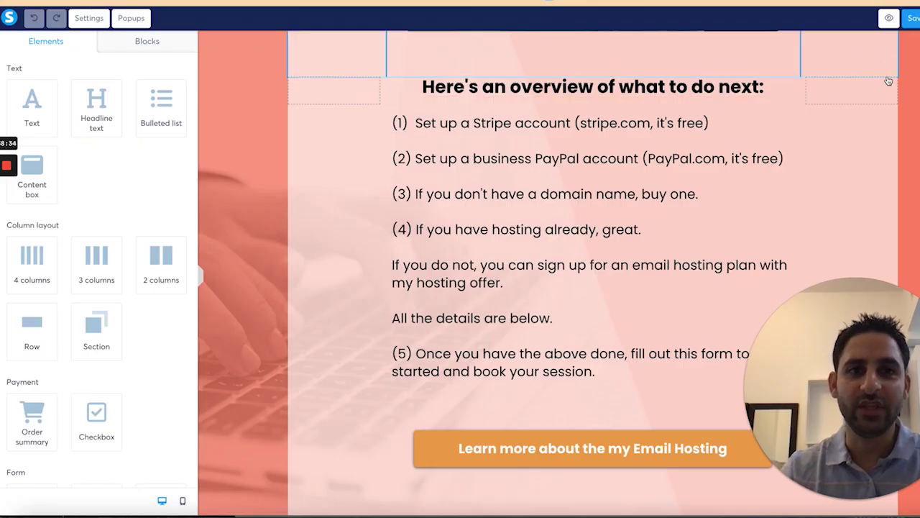
Step: Trim the partnership wording so the step is named 'Thanks (Done-With-You Tech setup session)'
scroll(889, 81, up, 5)
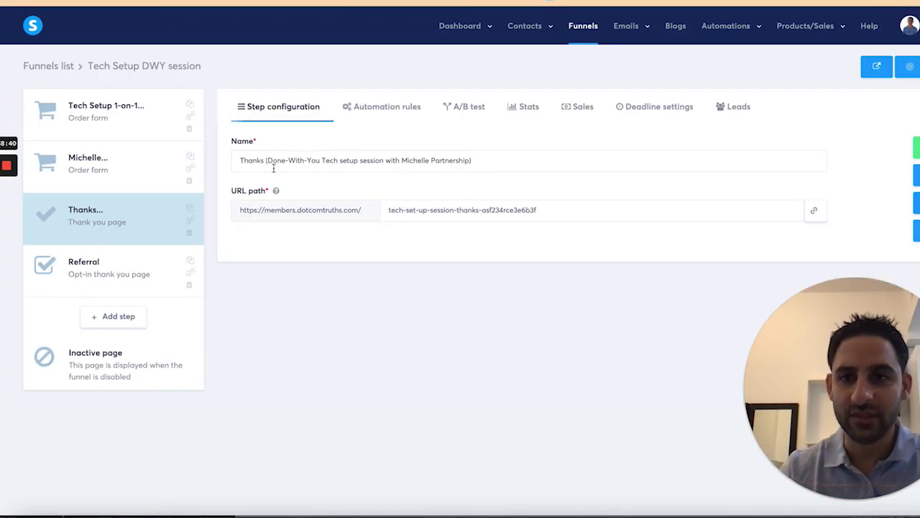
click(265, 161)
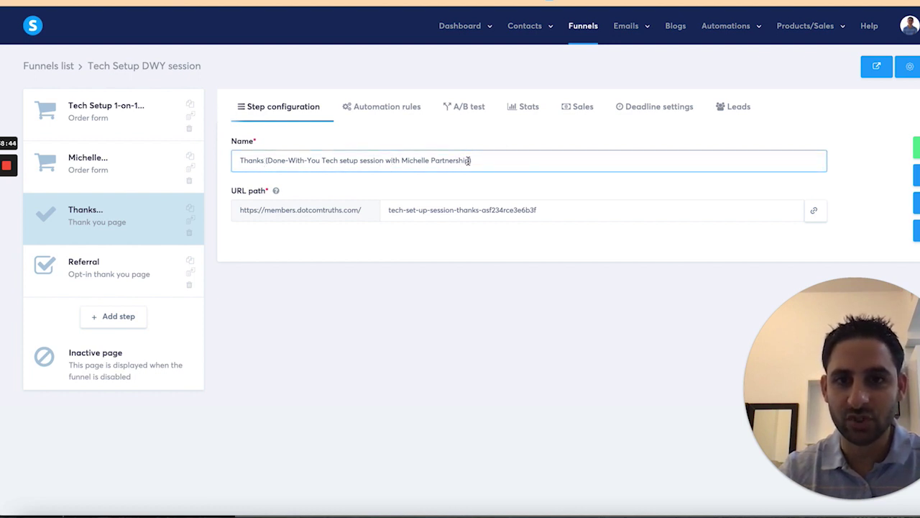
drag(403, 161, 386, 161)
key(BackSpace)
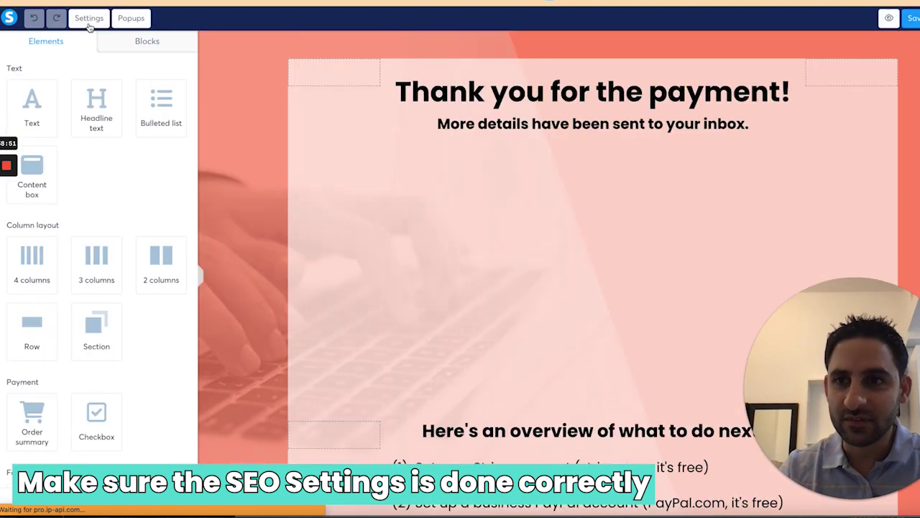
Step: Copy the thank-you page URL from the page settings
click(89, 19)
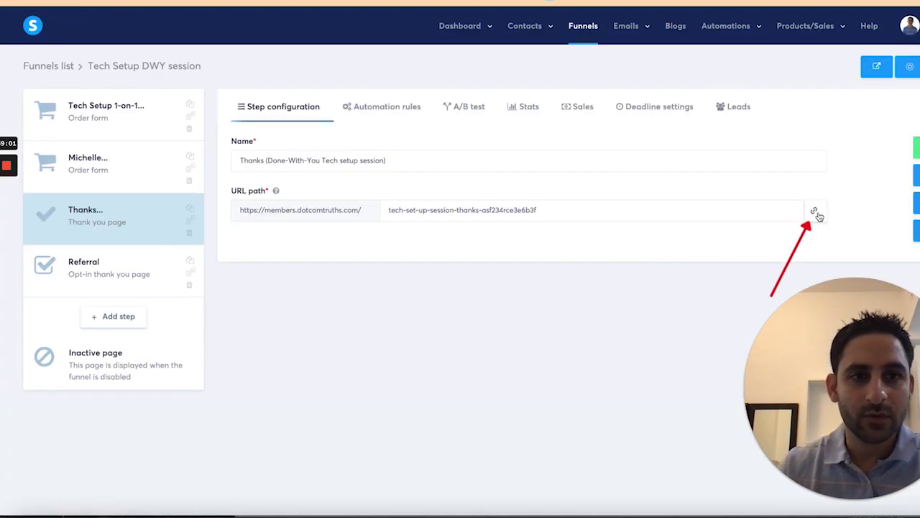
click(816, 214)
click(108, 128)
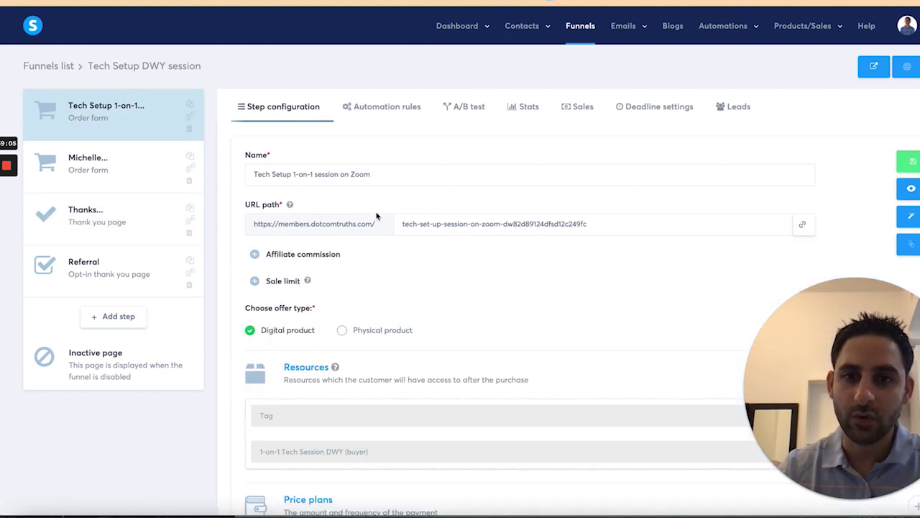
Step: Open the preparation email in the Tech Setup 1-on-1 order form's New sale rule
click(87, 225)
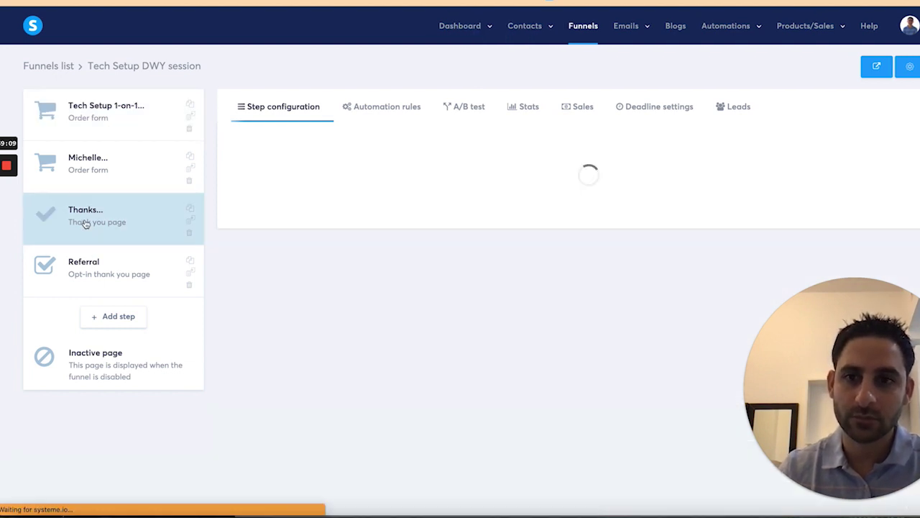
click(96, 138)
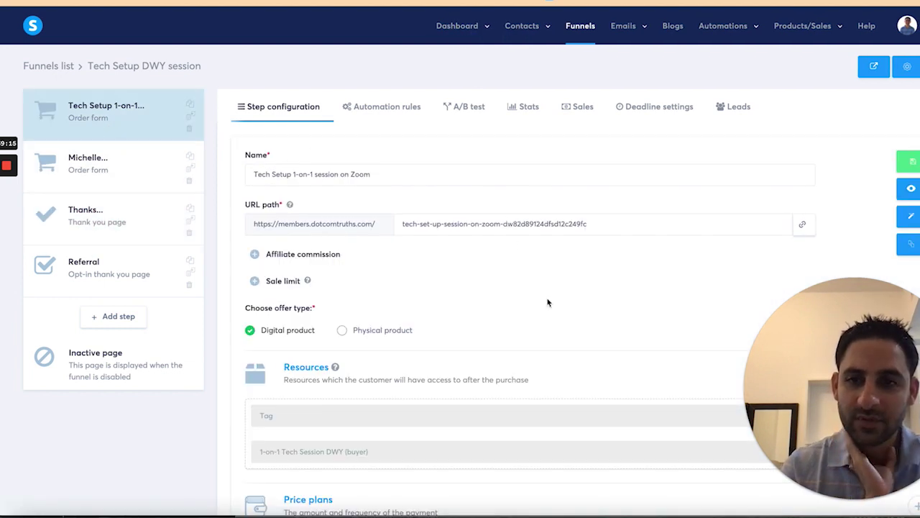
scroll(547, 303, down, 4)
scroll(547, 303, up, 4)
click(392, 110)
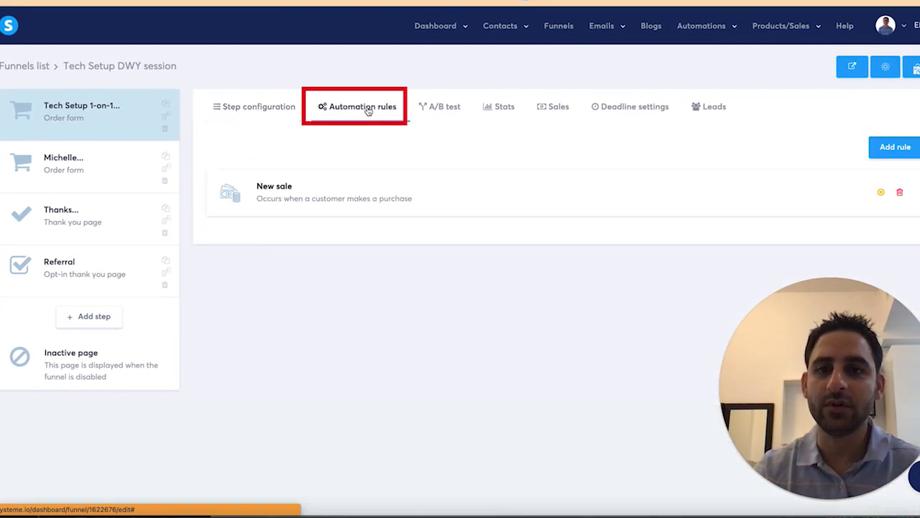
click(419, 206)
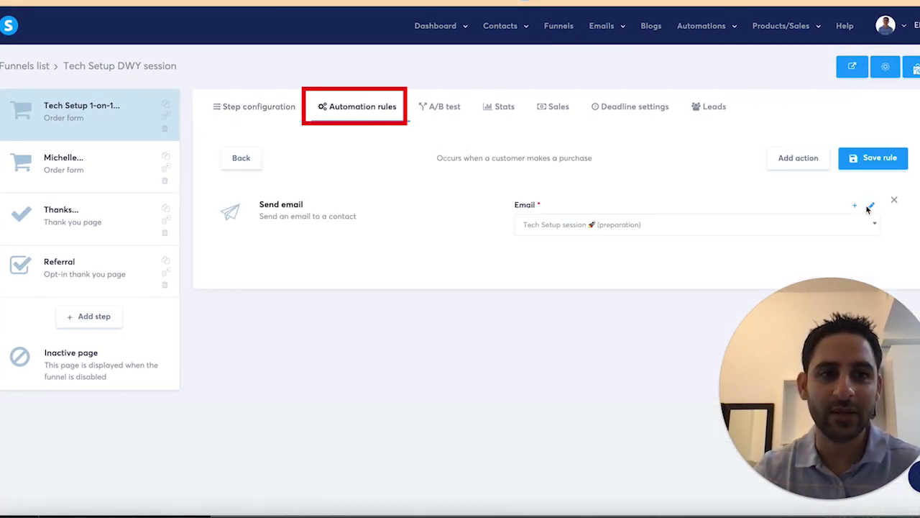
click(869, 206)
Step: Rewrite the end of the link sentence and add a '==> Click here' line below it
scroll(375, 350, down, 1)
click(369, 389)
key(BackSpace)
key(BackSpace)
key(BackSpace)
key(BackSpace)
key(BackSpace)
key(BackSpace)
key(BackSpace)
key(BackSpace)
key(BackSpace)
key(BackSpace)
key(BackSpace)
key(BackSpace)
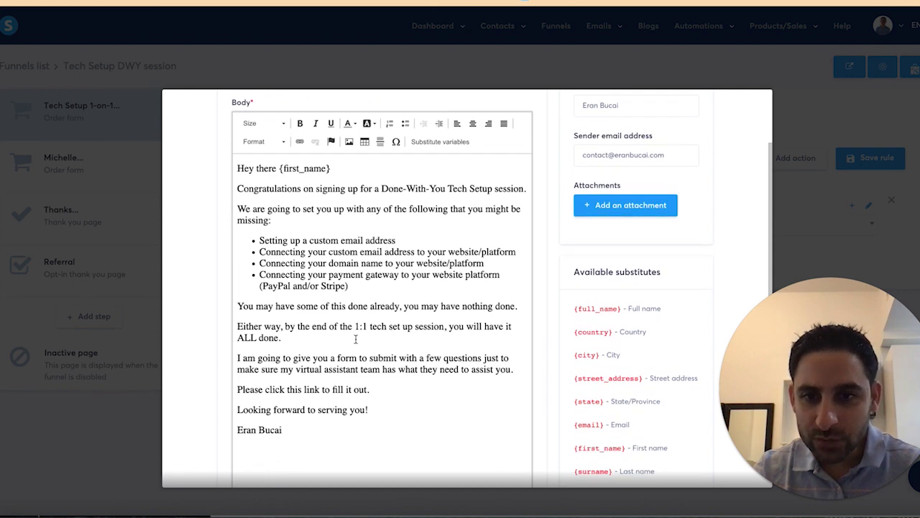
text(see the preparation)
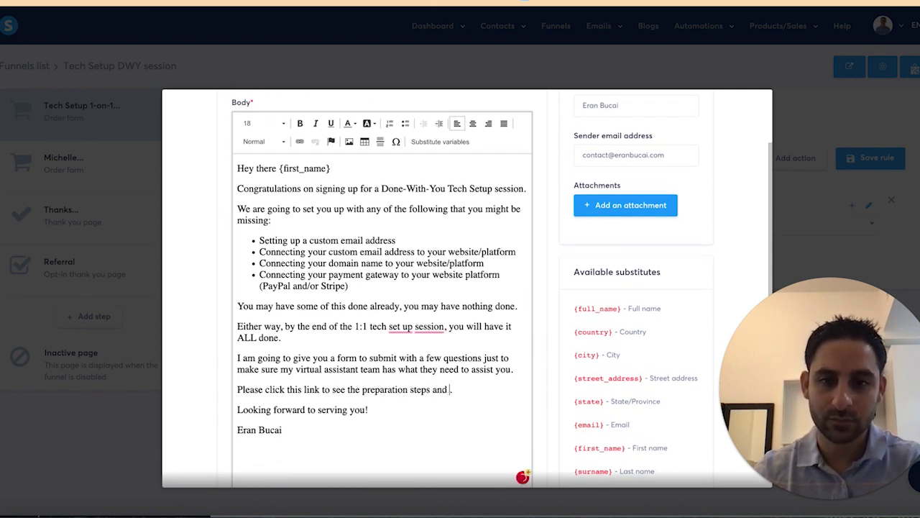
text(eed to fill out:)
key(Return)
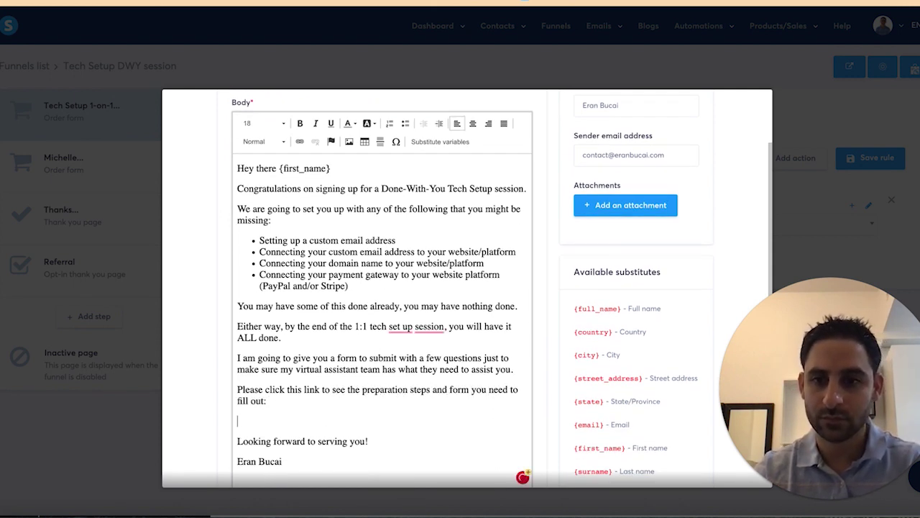
text(==>)
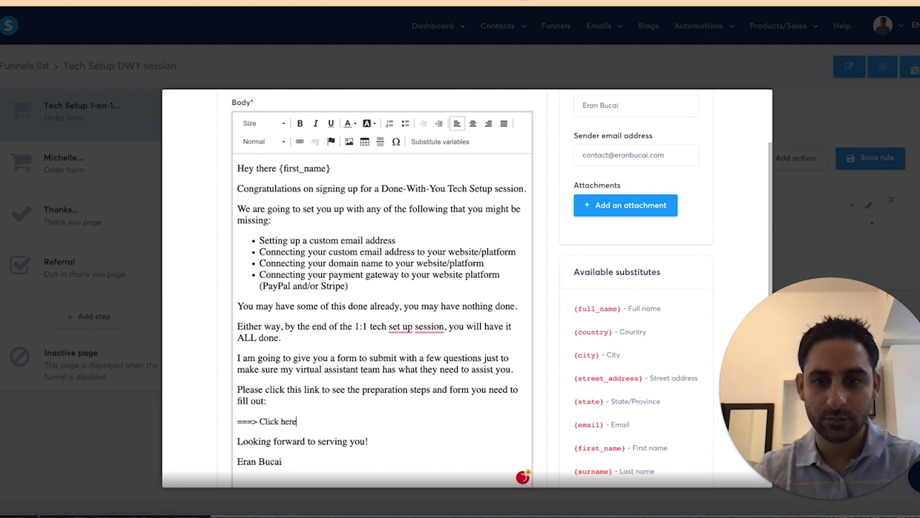
text( Click here)
Step: Link 'Click here' to the thank-you page URL and make it bold
key(shift+Home)
click(300, 141)
key(ctrl+v)
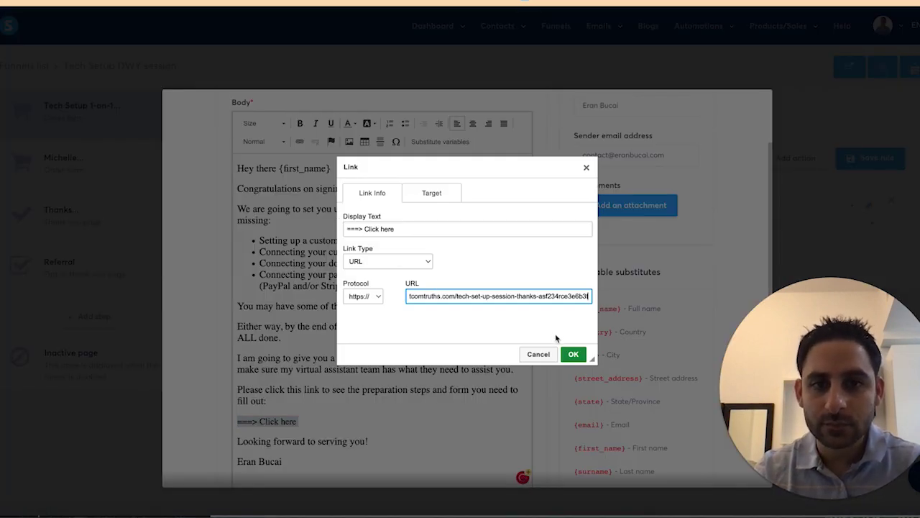
click(573, 351)
click(300, 123)
Step: Set the whole email body to font size 22 and save the preparation email
key(ctrl+a)
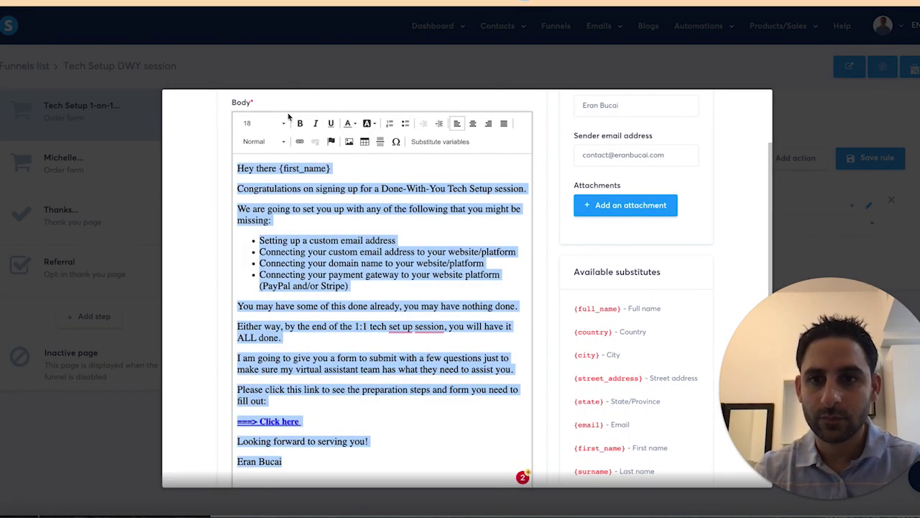
click(263, 129)
scroll(267, 185, down, 2)
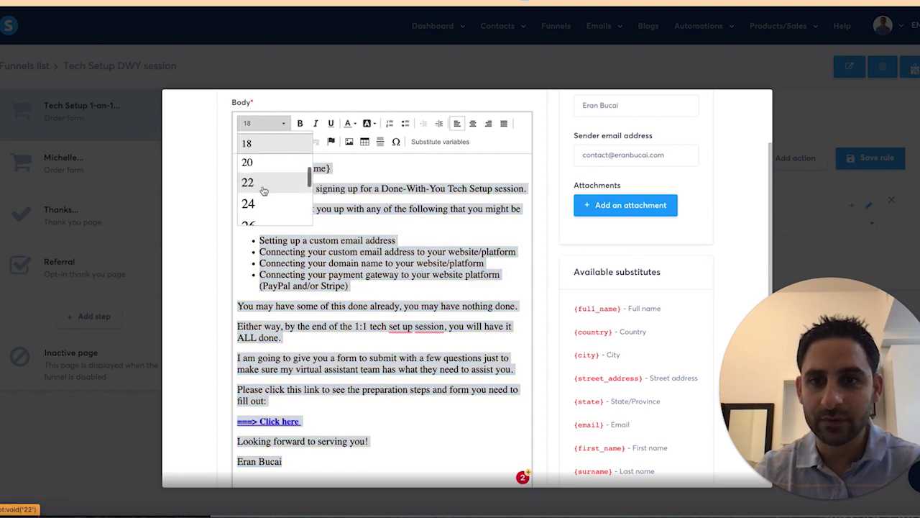
click(259, 180)
key(ctrl+a)
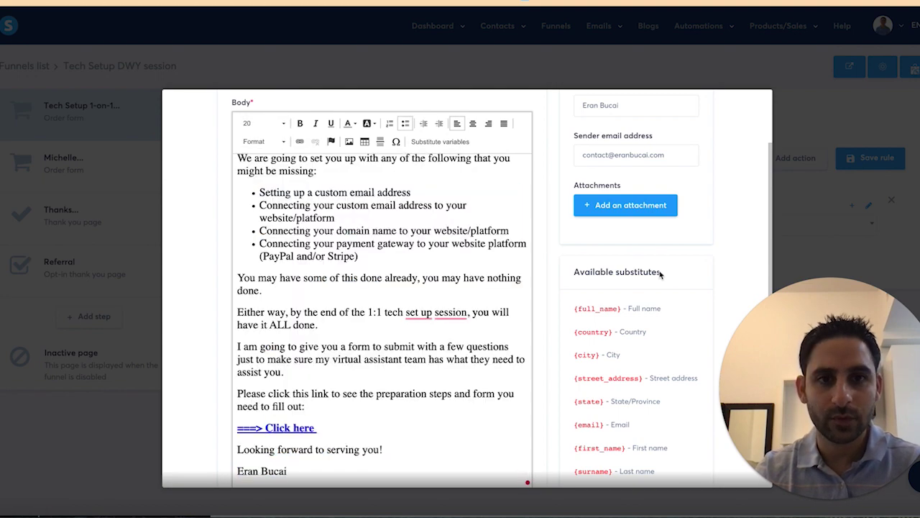
scroll(611, 316, down, 4)
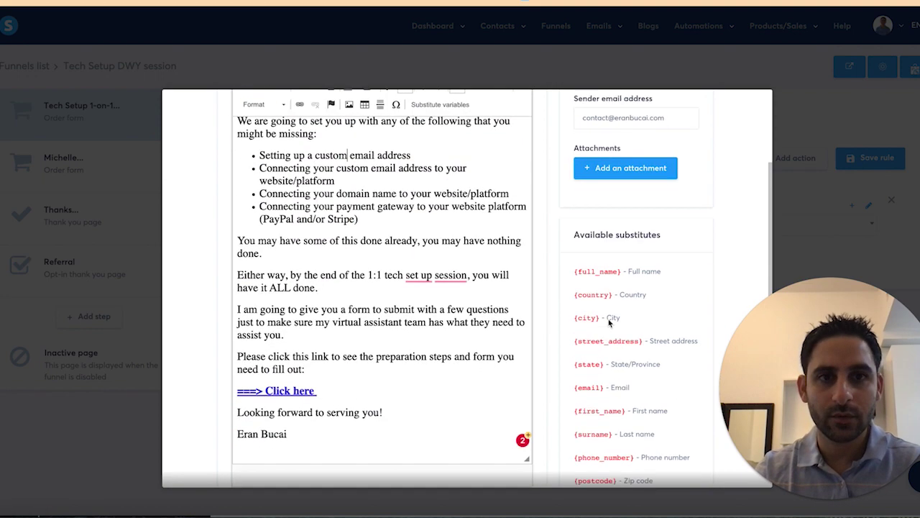
click(667, 447)
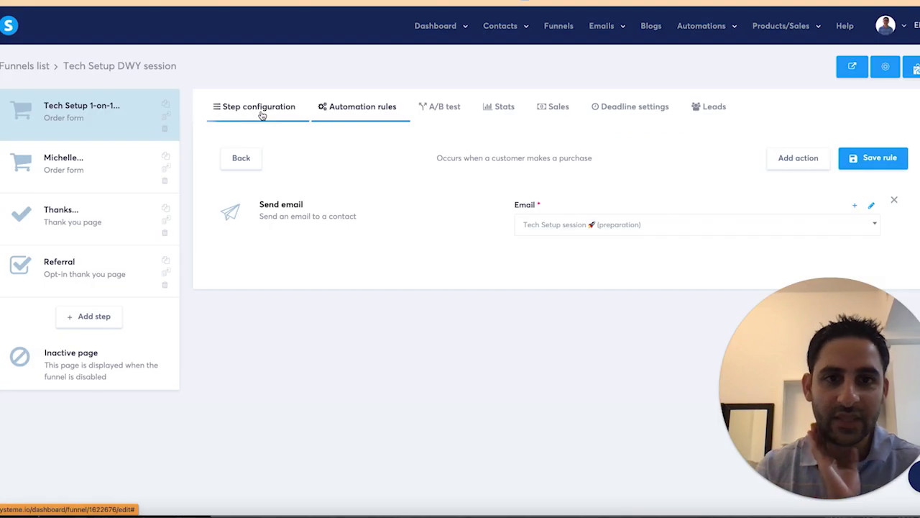
Step: Check the purchase confirmation email in the second order form step's New sale rule
click(93, 167)
click(362, 110)
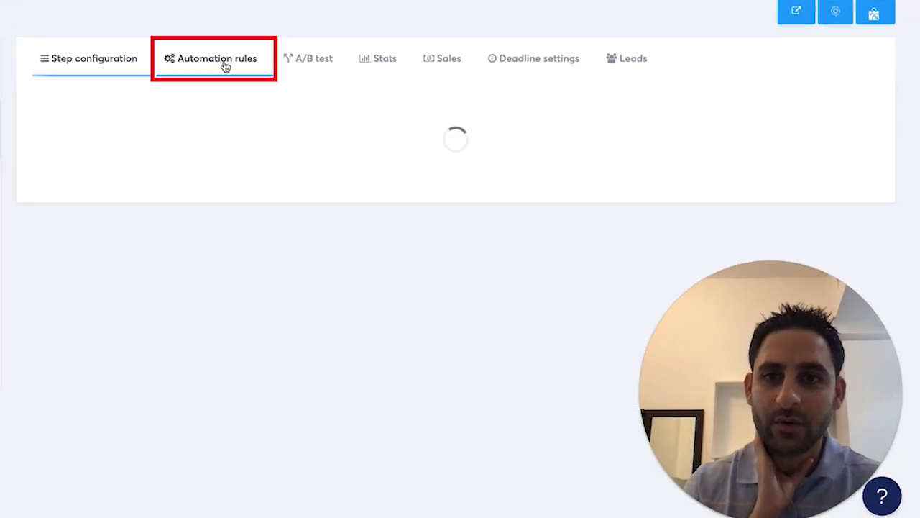
click(223, 160)
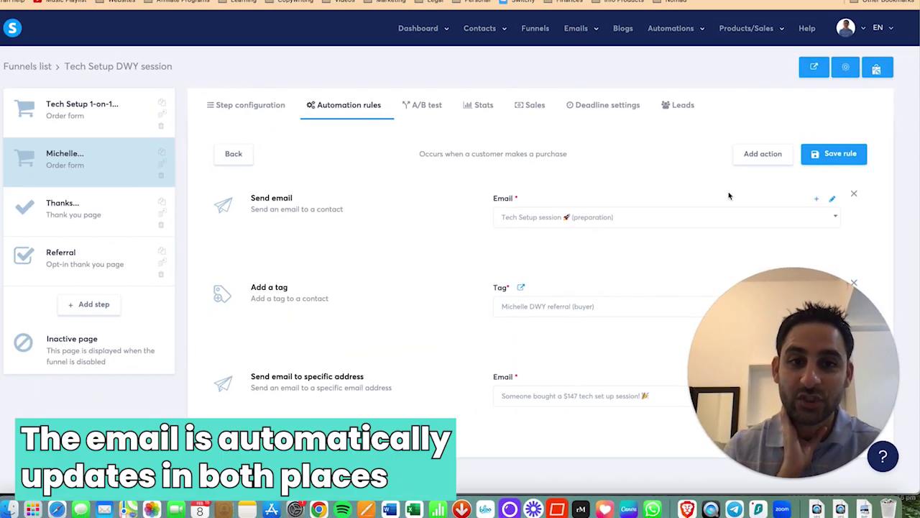
click(832, 201)
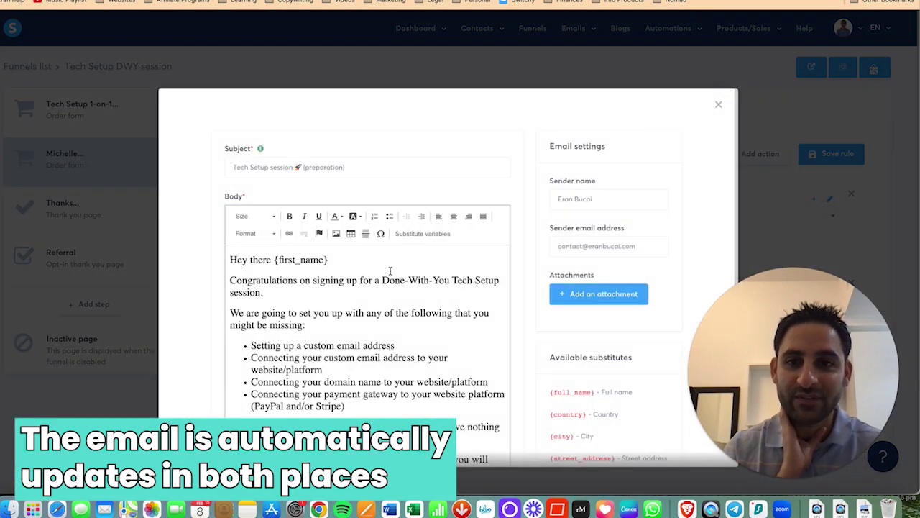
scroll(402, 330, down, 5)
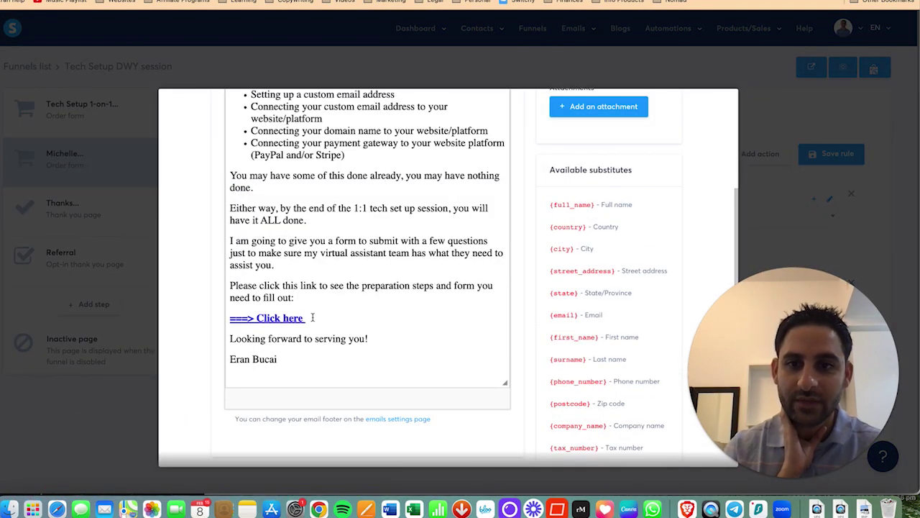
click(752, 123)
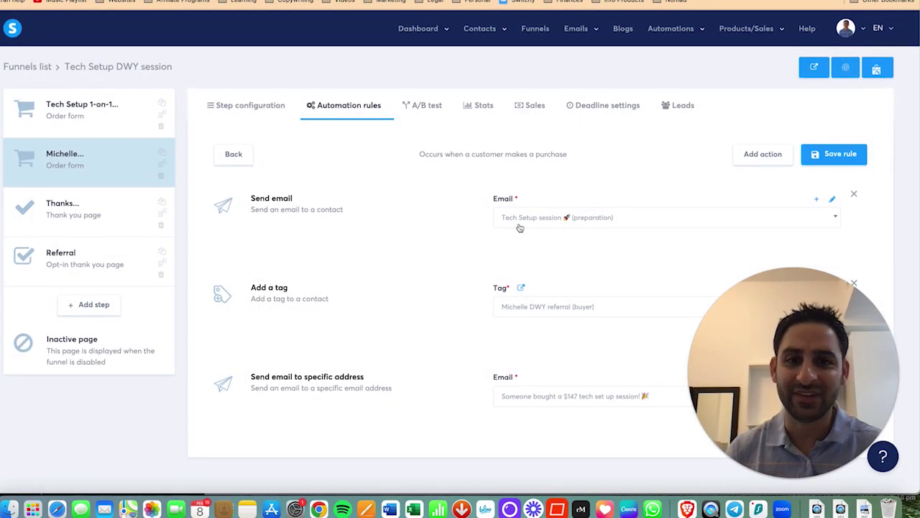
click(108, 126)
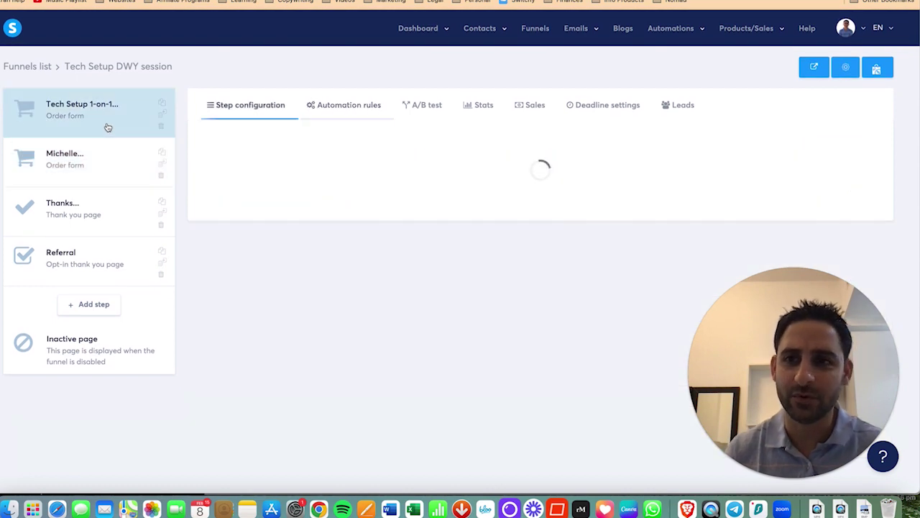
Step: Check the first step's New sale rule, then go back down its configuration settings
click(359, 115)
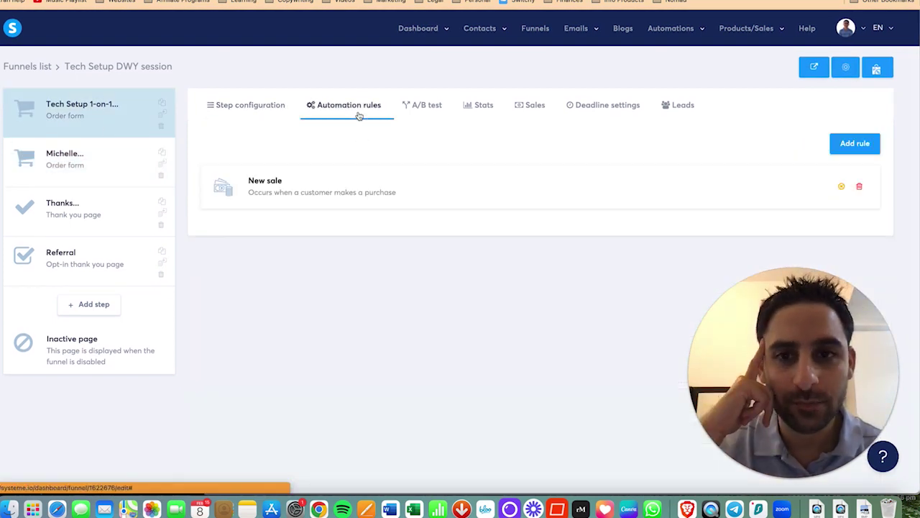
click(345, 185)
click(251, 104)
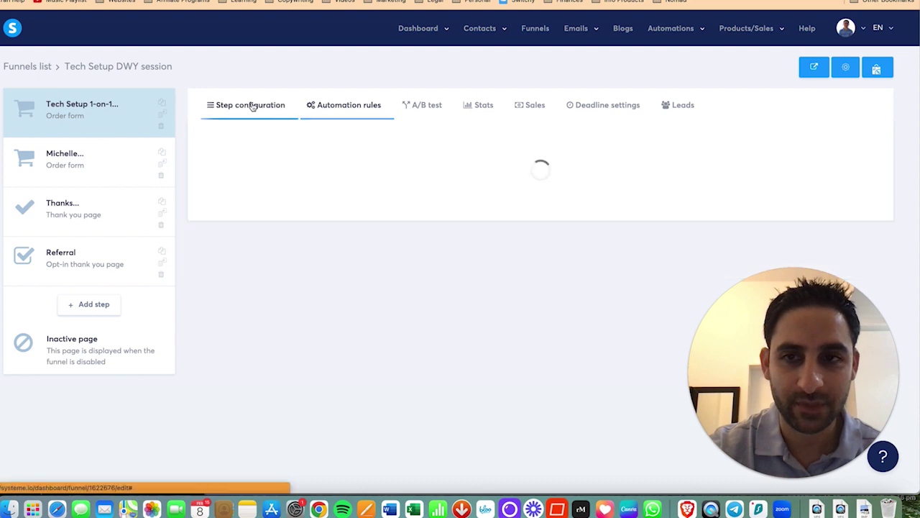
scroll(481, 273, down, 5)
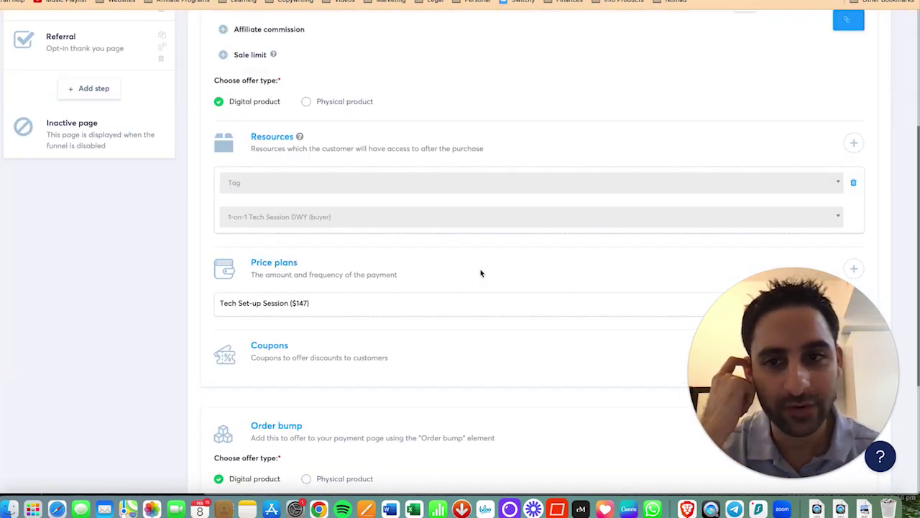
scroll(480, 274, down, 5)
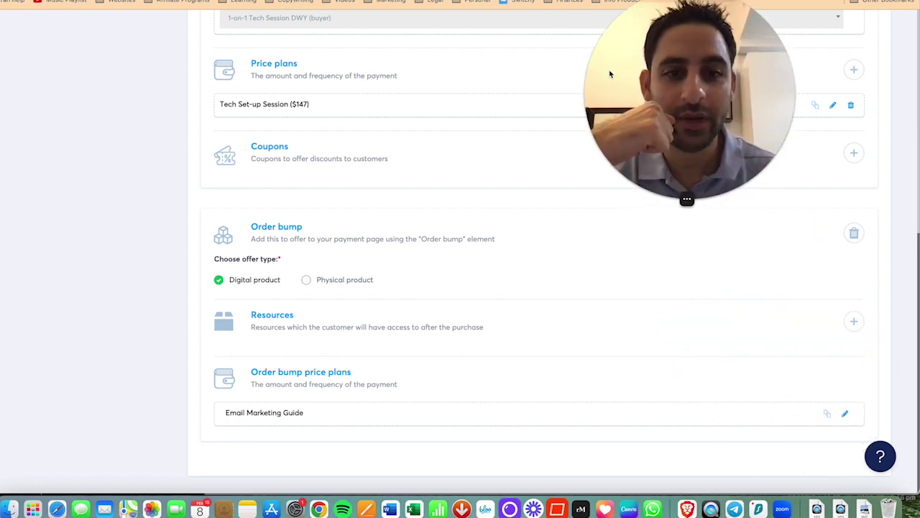
Step: Add the 'Email Guide (Buyer)' tag as the order bump resource and save the step
click(853, 322)
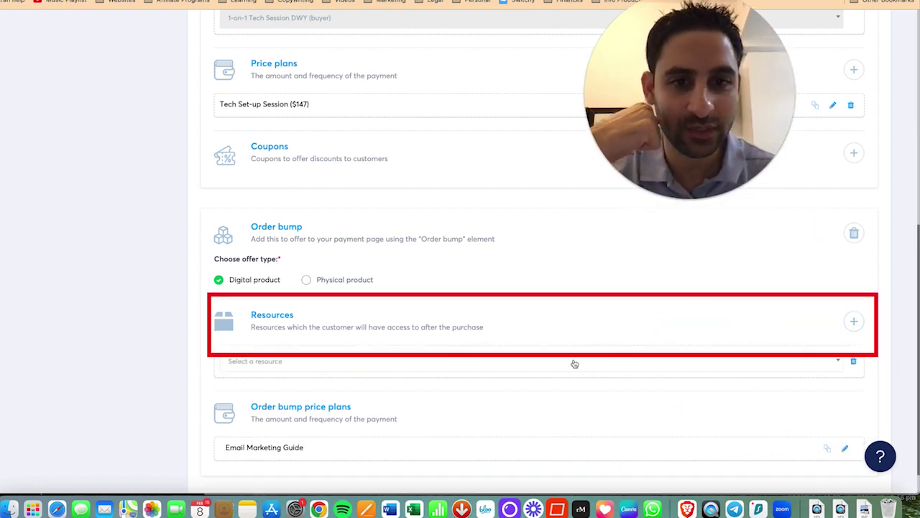
click(446, 361)
click(298, 460)
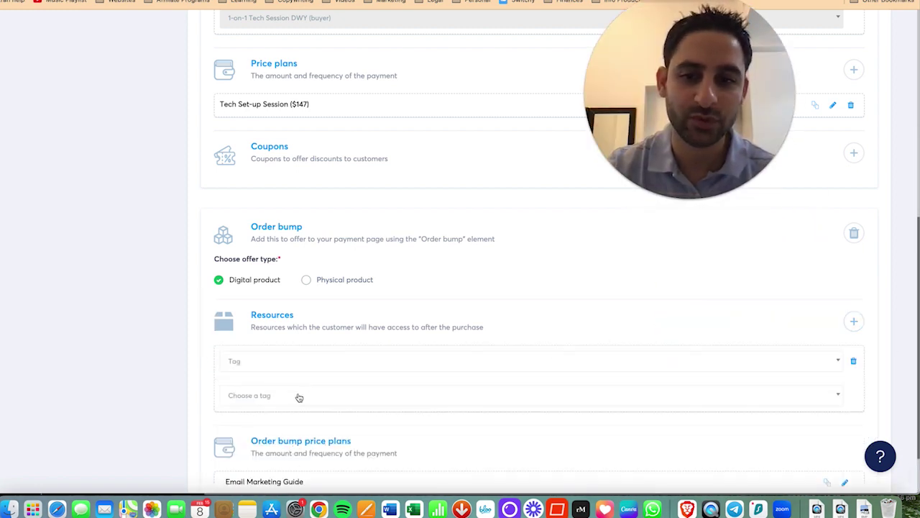
click(304, 393)
text(email)
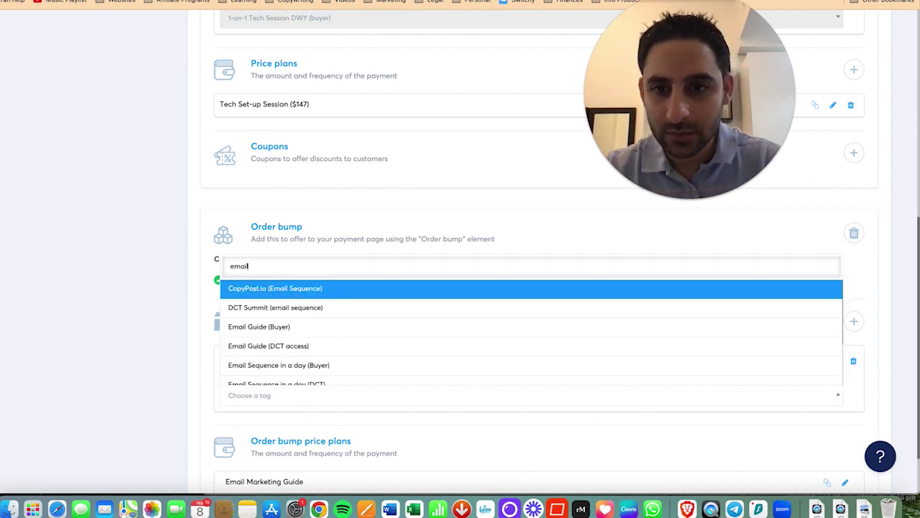
click(291, 328)
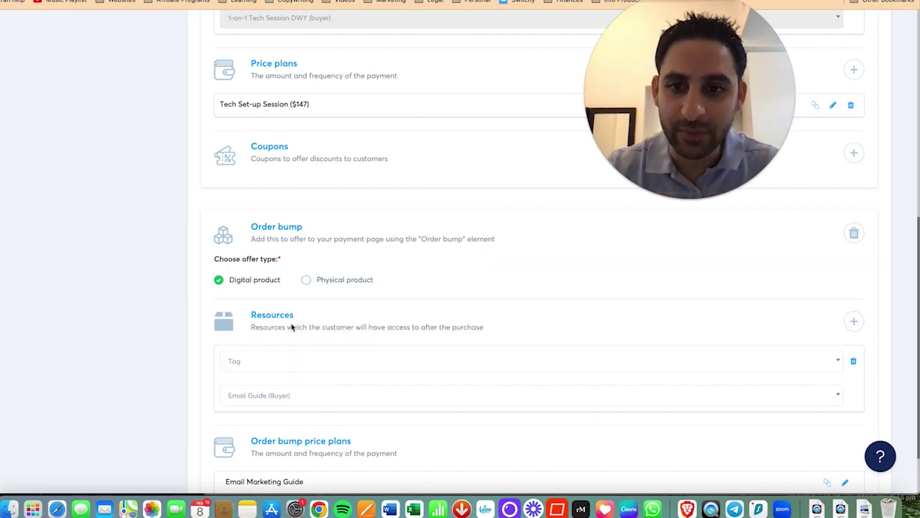
scroll(762, 71, up, 10)
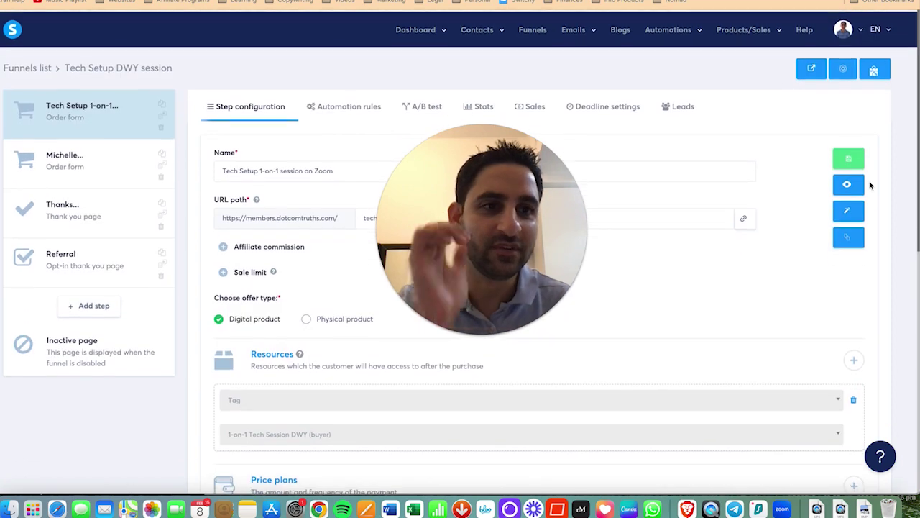
click(849, 159)
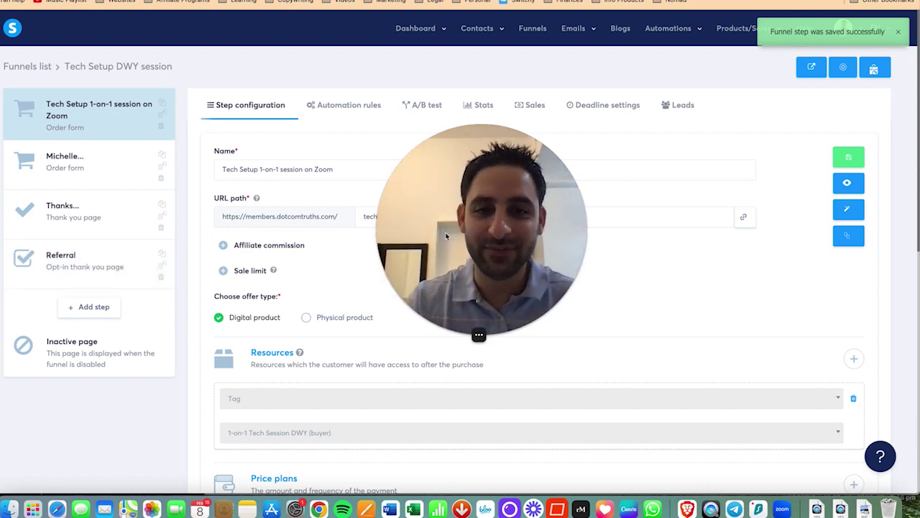
key(super+Tab)
key(super+Tab)
key(super+Tab)
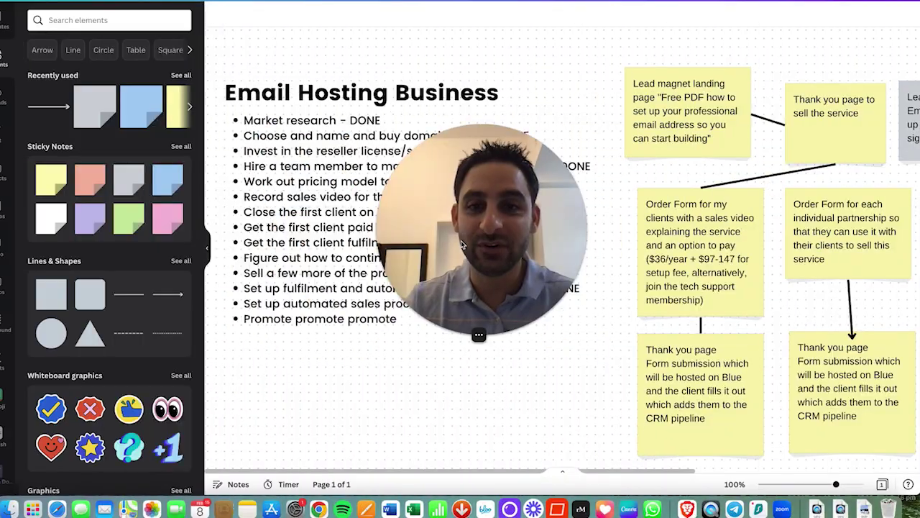
Step: Duplicate the checklist text box and place the copy below the original
drag(446, 238, 637, 165)
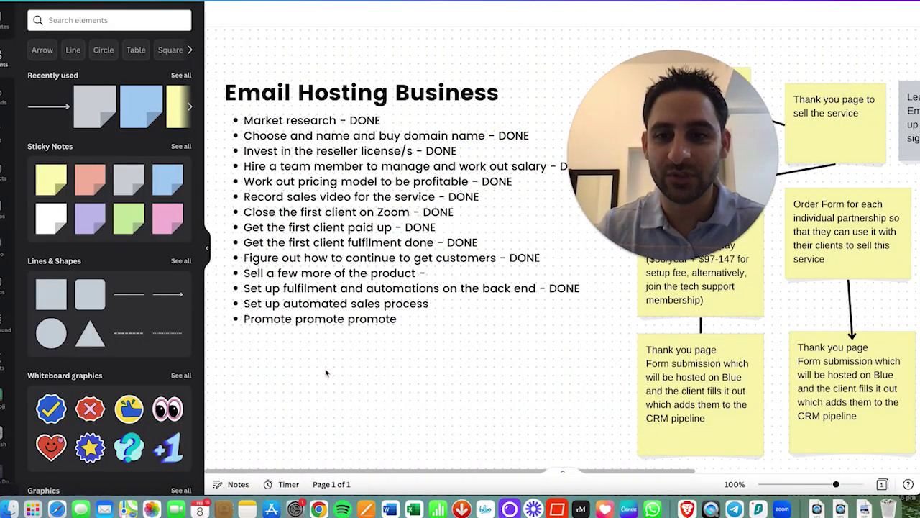
click(360, 317)
scroll(372, 363, down, 2)
scroll(372, 363, down, 2)
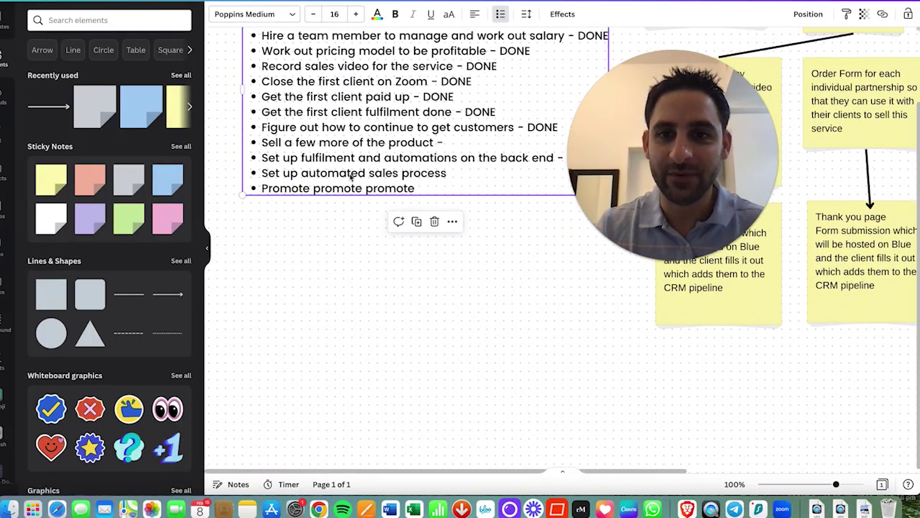
click(305, 252)
click(314, 173)
key(super+c)
key(super+v)
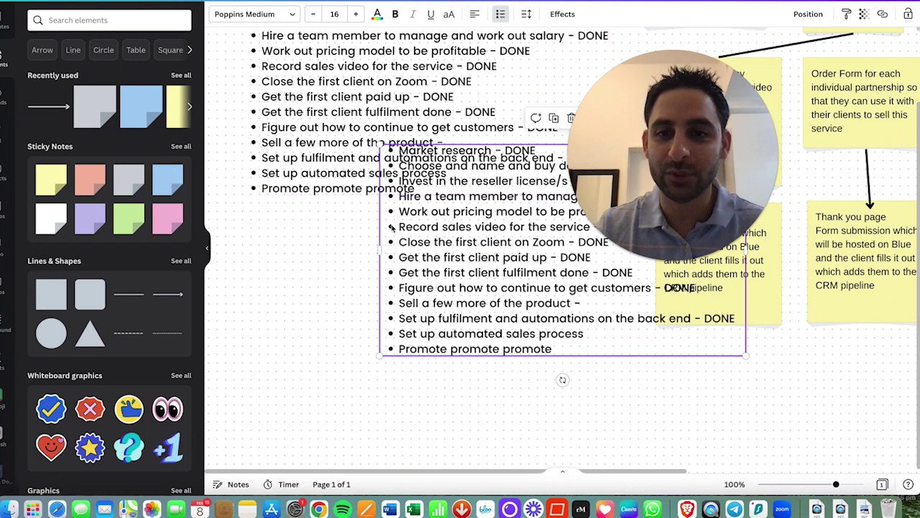
drag(400, 269, 264, 366)
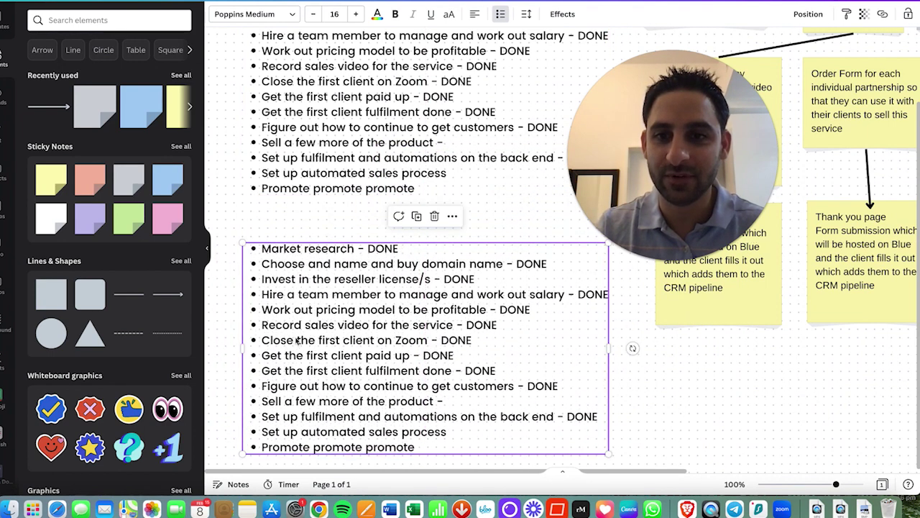
Step: Replace the copy's first line with 'Upsell video for templates & coaching membership' and delete the old items
click(260, 249)
triple_click(260, 248)
text(Upsell vi)
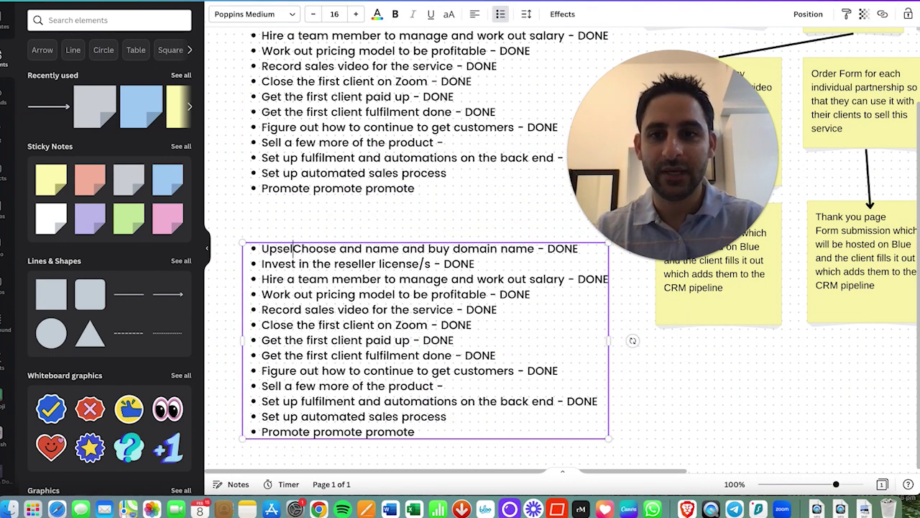
text(deo for templates )
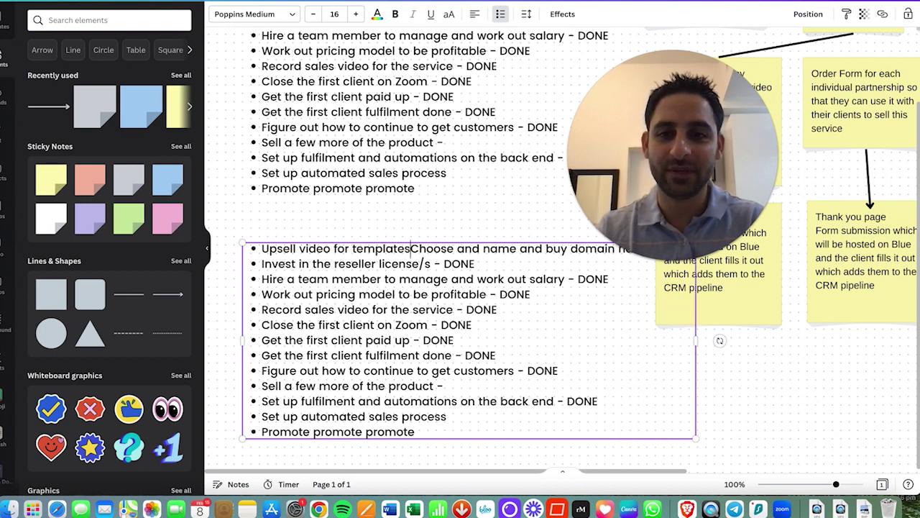
text(& coaching membership)
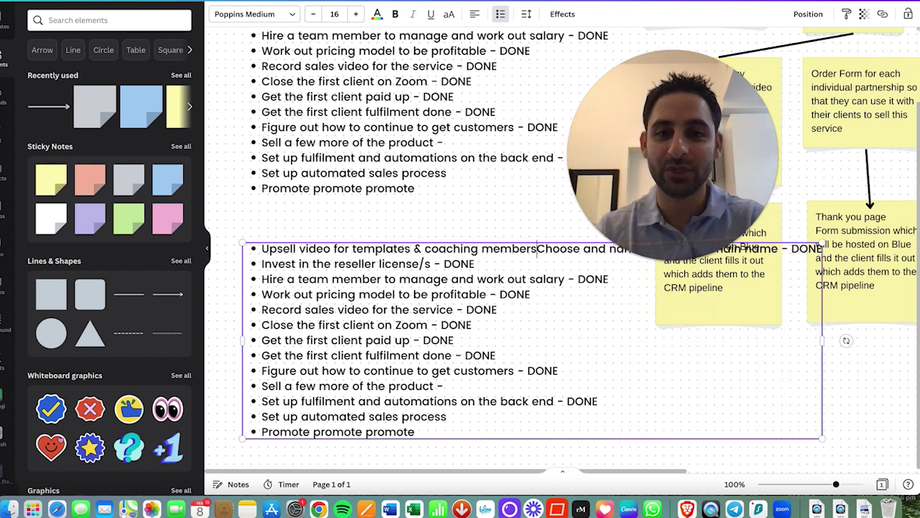
key(Return)
key(shift+End)
key(Delete)
key(Delete)
key(shift+Down)
key(shift+Down)
key(shift+Down)
key(shift+Down)
key(shift+Down)
key(shift+Down)
key(shift+Down)
key(shift+Down)
key(shift+Down)
key(shift+Down)
key(shift+Down)
key(shift+Down)
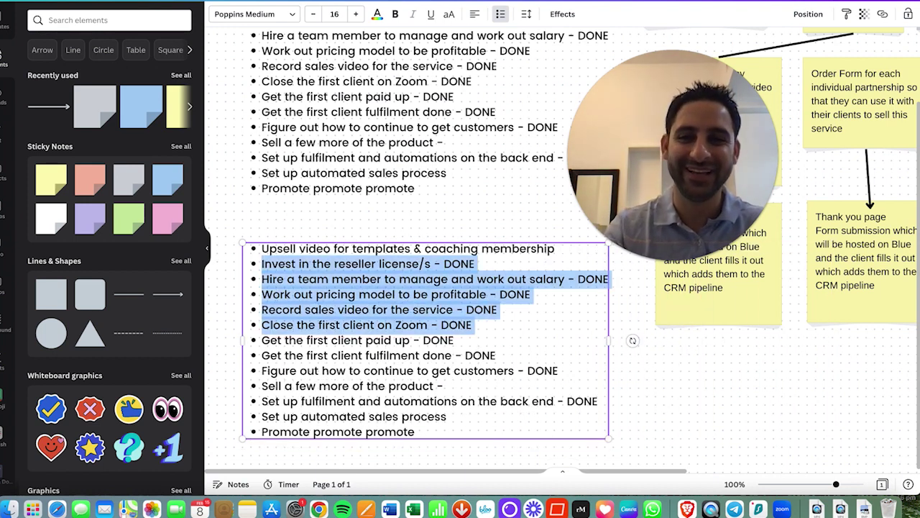
key(shift+Down)
key(Delete)
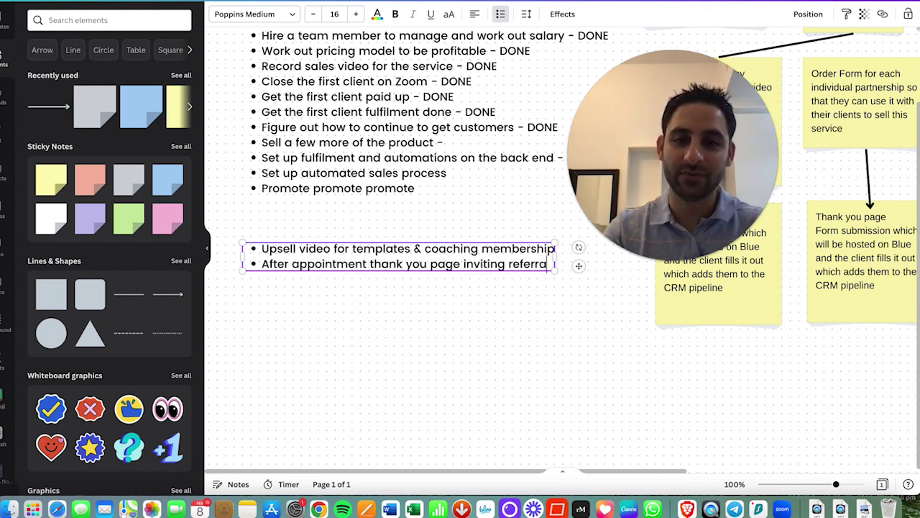
Step: Add an 'Upsell video for tech support membership' bullet and move it above the referrals item
text(ls)
key(Return)
text(Upsell video for tech su)
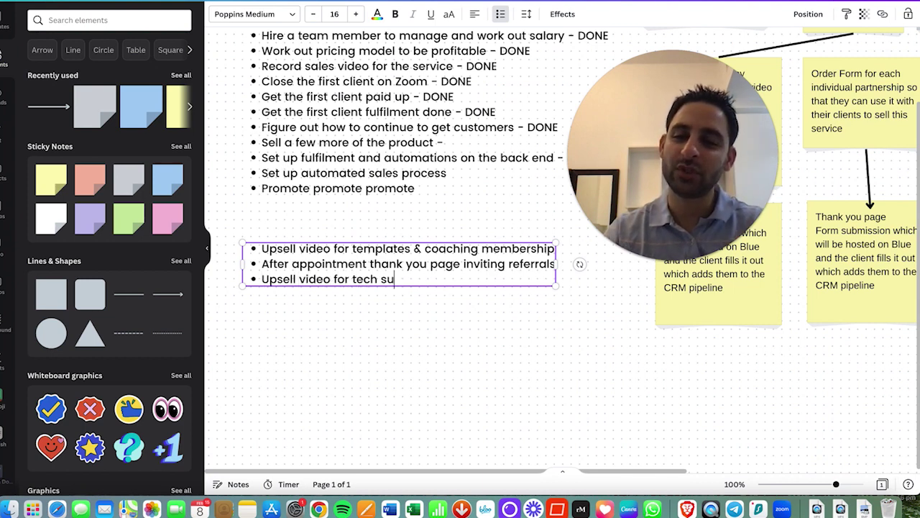
text(pport membership)
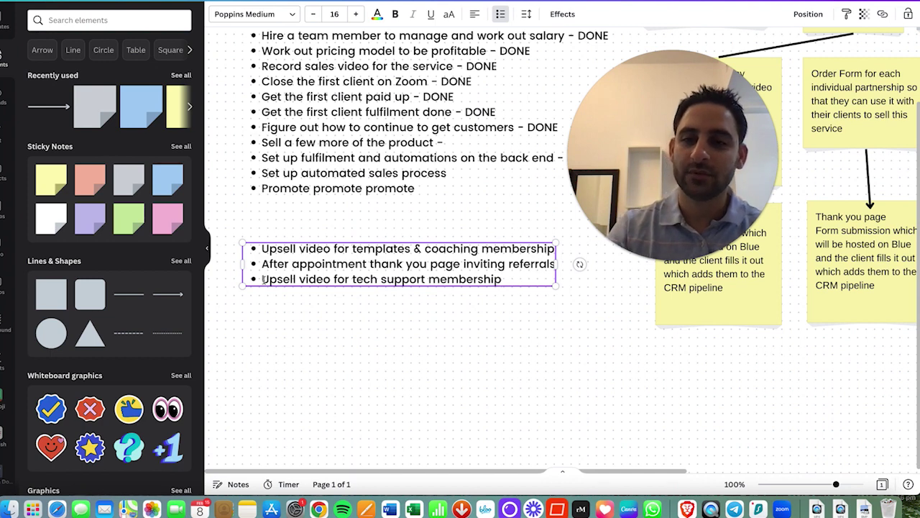
drag(264, 278, 501, 279)
drag(381, 279, 262, 264)
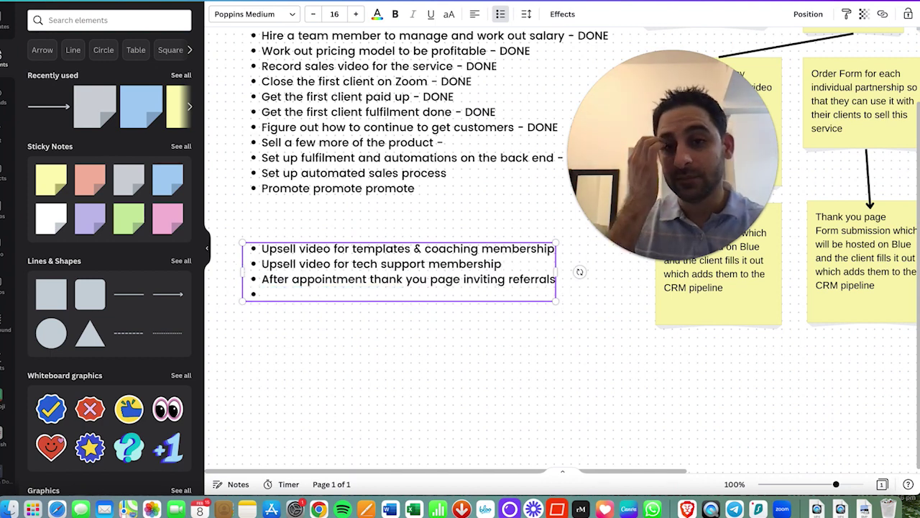
key(BackSpace)
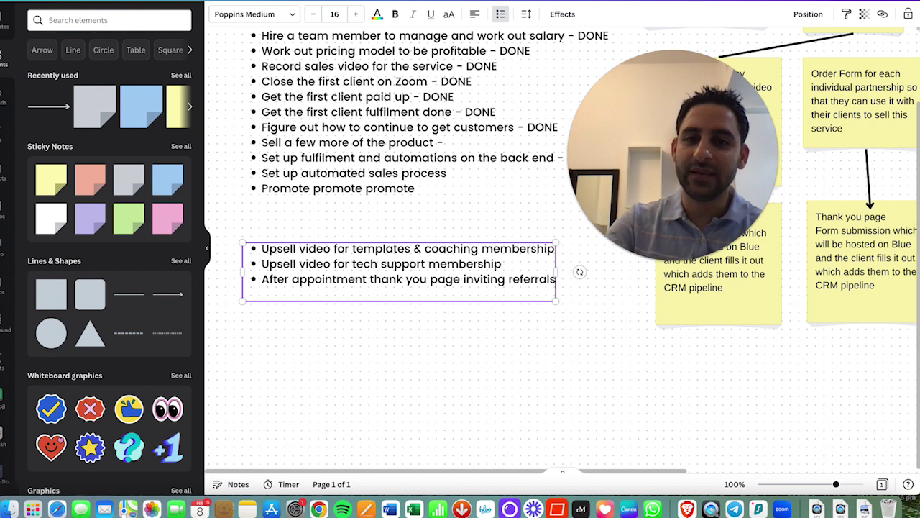
Step: Add the List Building Bundle upsell bullet after the tech support item
click(515, 266)
key(Return)
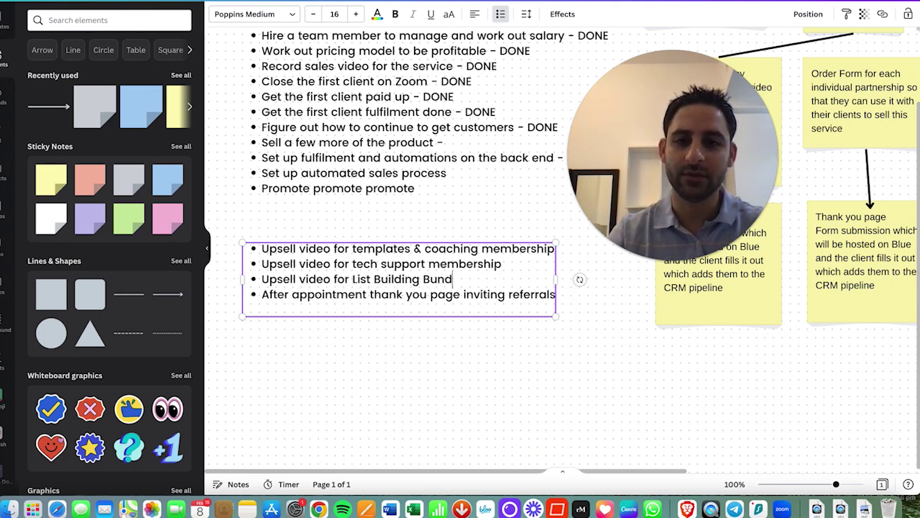
key(Return)
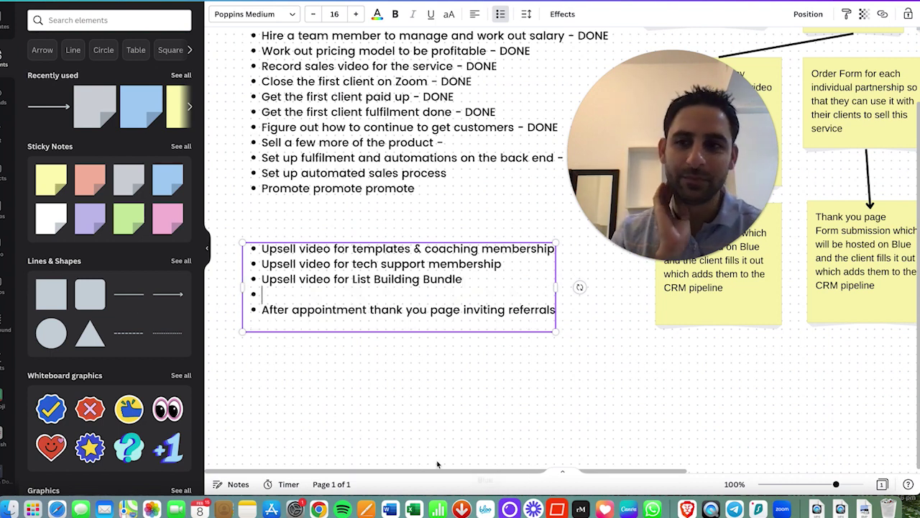
key(ctrl+Left)
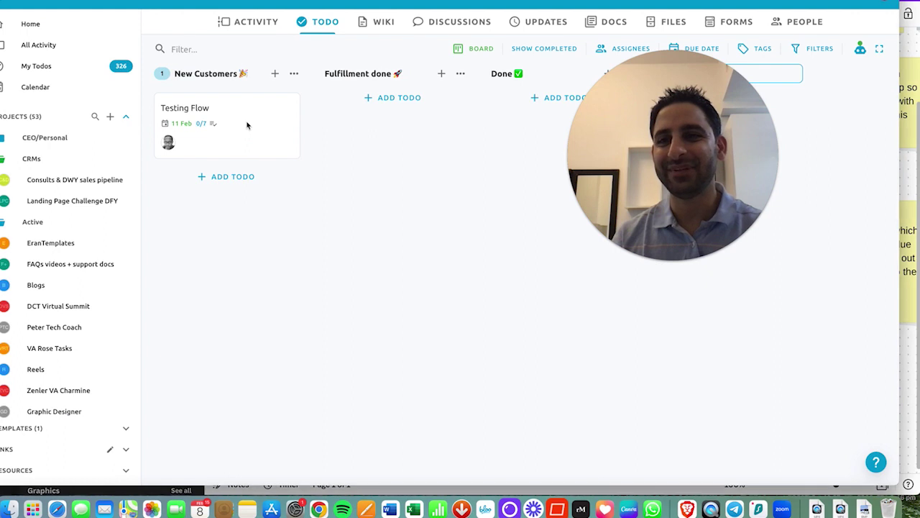
Step: Drag the DCT Hosting project into the CRMs group and glance at its project details
scroll(79, 374, down, 5)
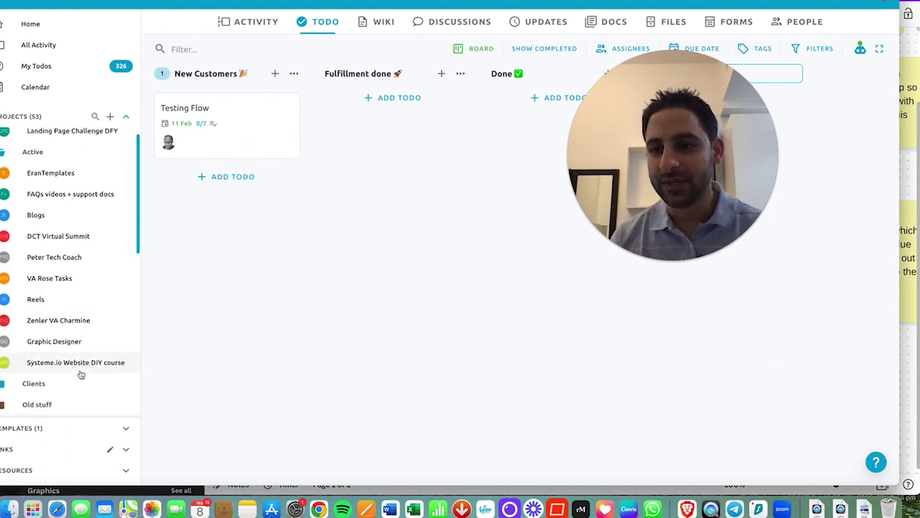
drag(64, 386, 67, 227)
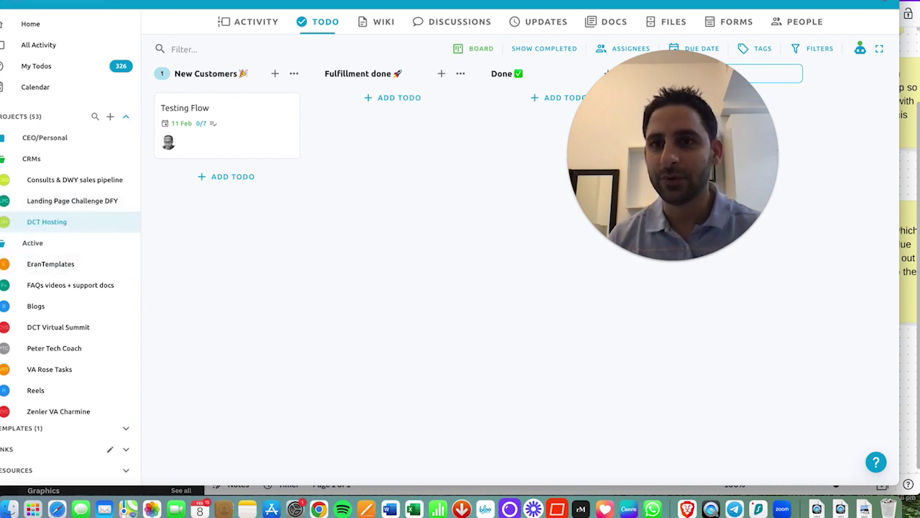
click(246, 1)
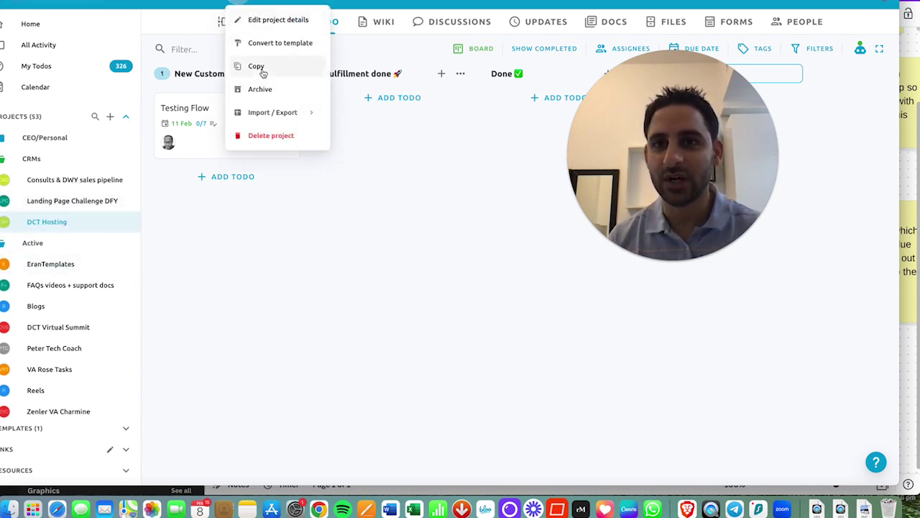
click(279, 23)
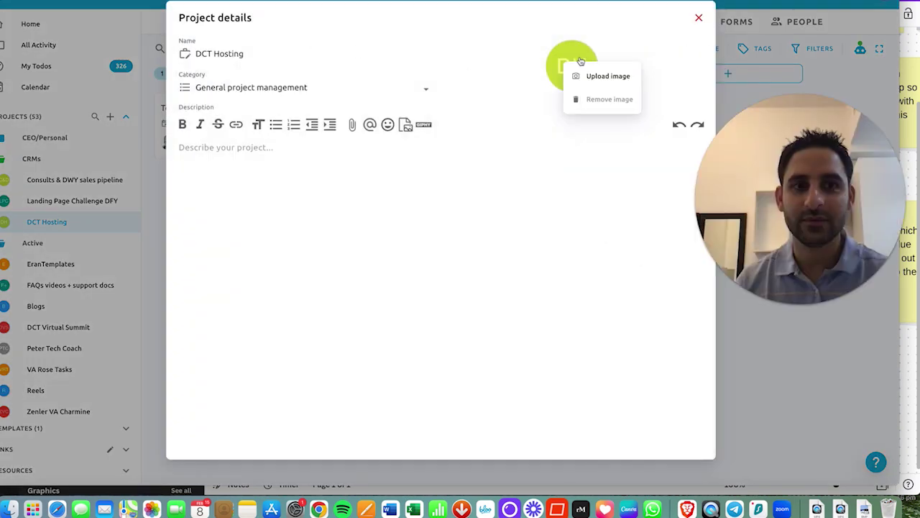
click(699, 15)
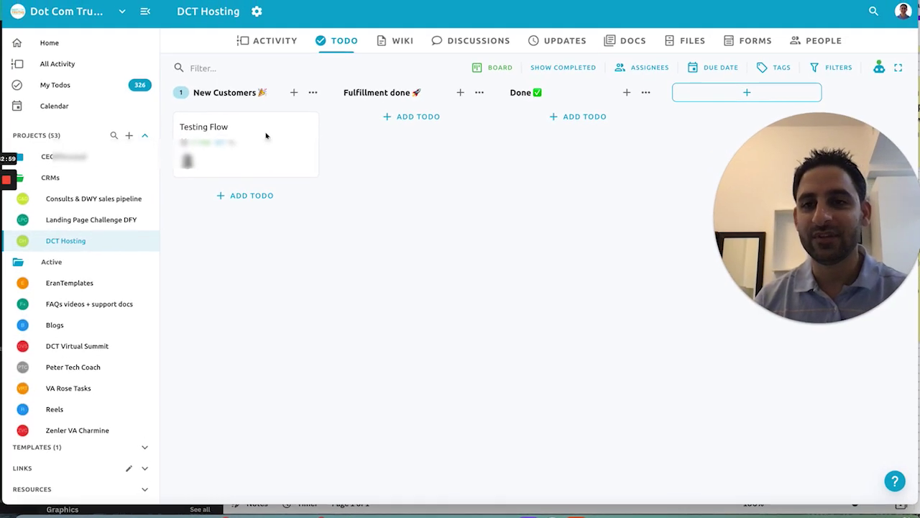
click(266, 136)
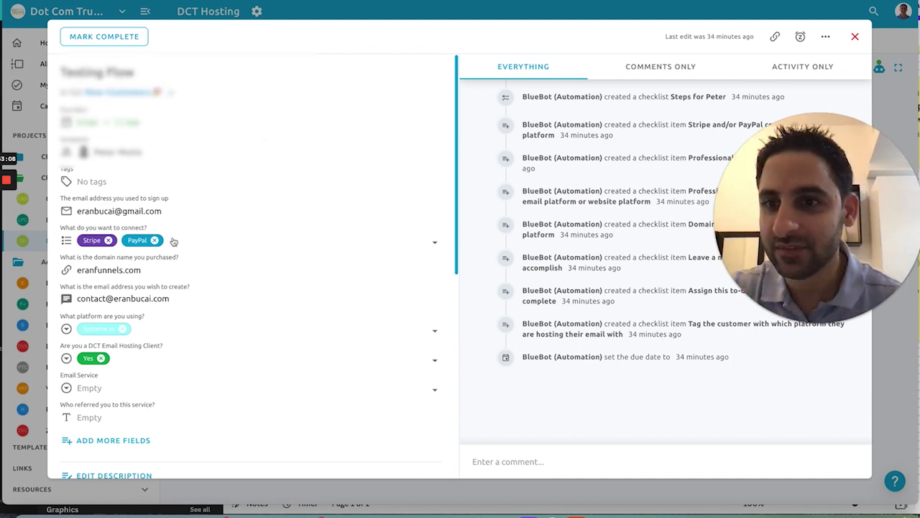
scroll(139, 289, down, 3)
scroll(139, 289, down, 5)
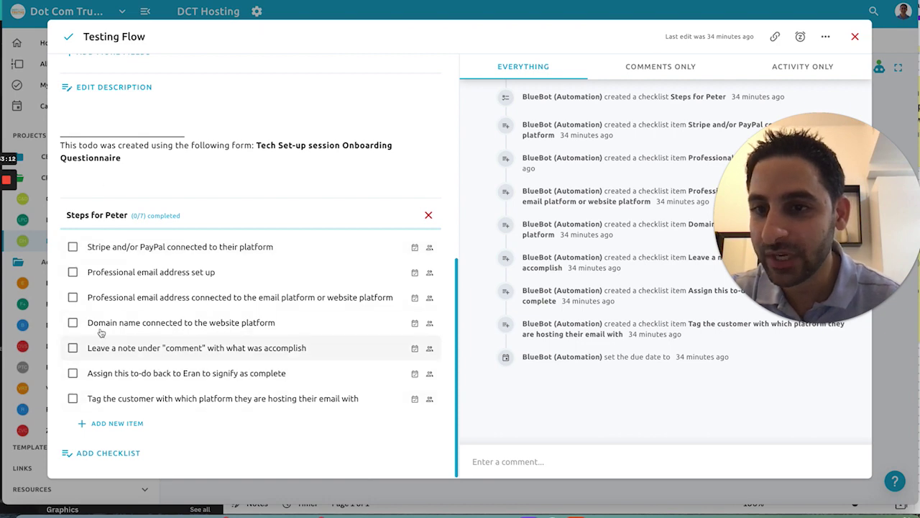
scroll(362, 230, up, 8)
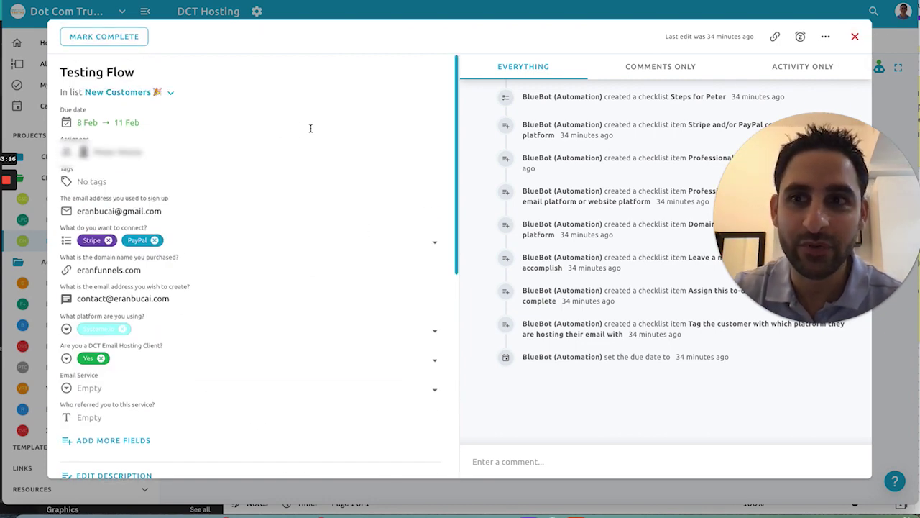
scroll(164, 366, down, 6)
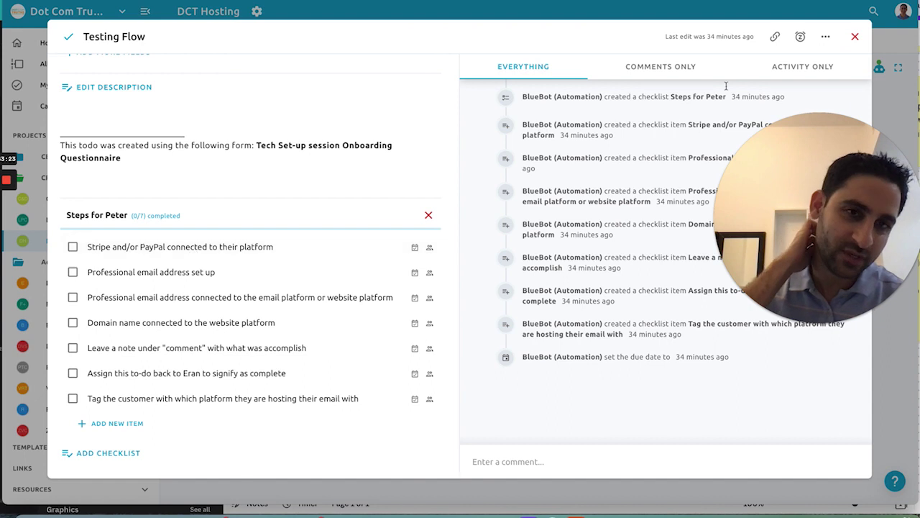
click(855, 36)
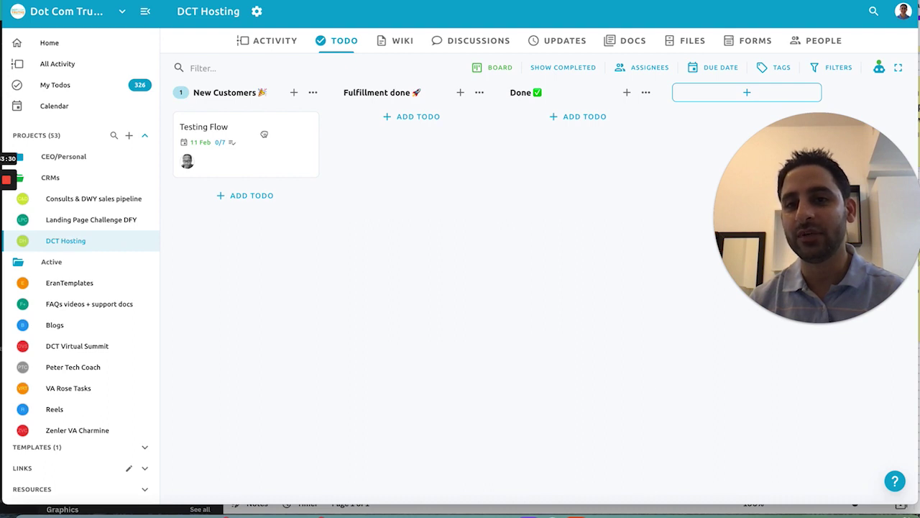
Step: Drag Testing Flow into Fulfillment done and confirm its checklist shows 7 of 10 complete
drag(264, 134, 367, 141)
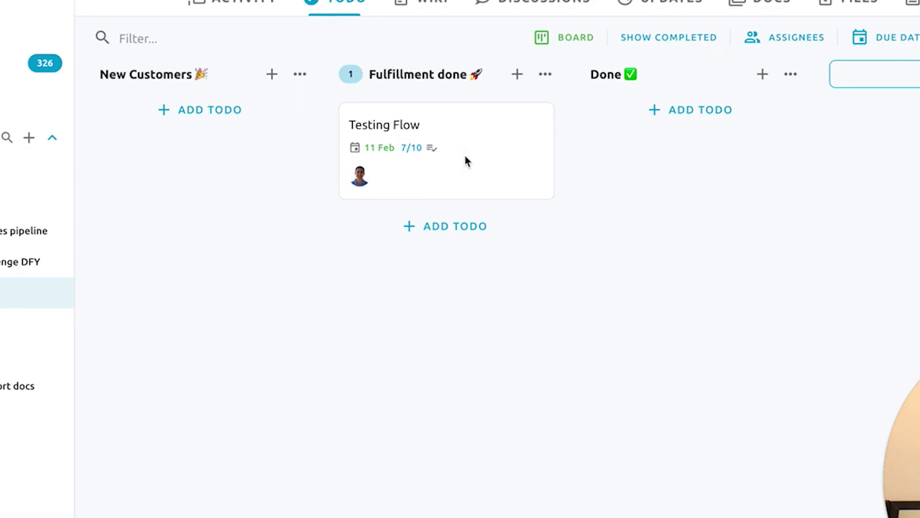
click(465, 161)
scroll(392, 242, down, 10)
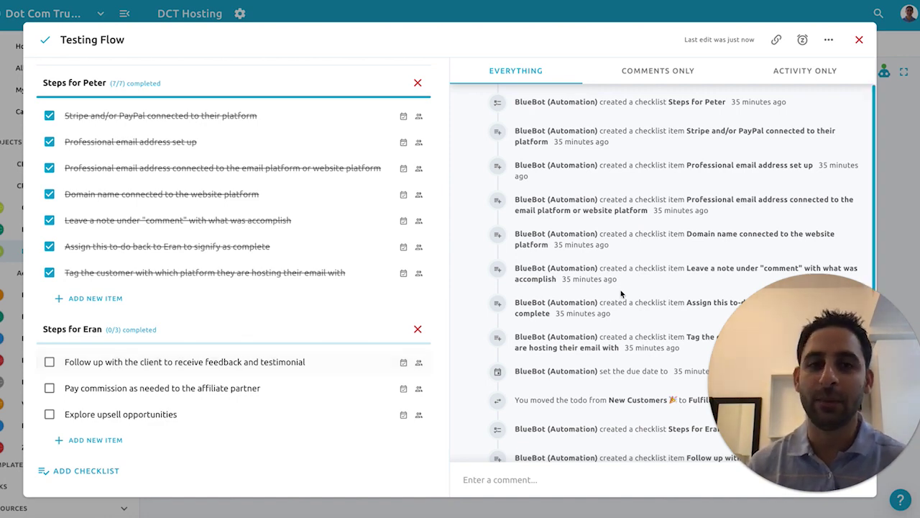
click(859, 40)
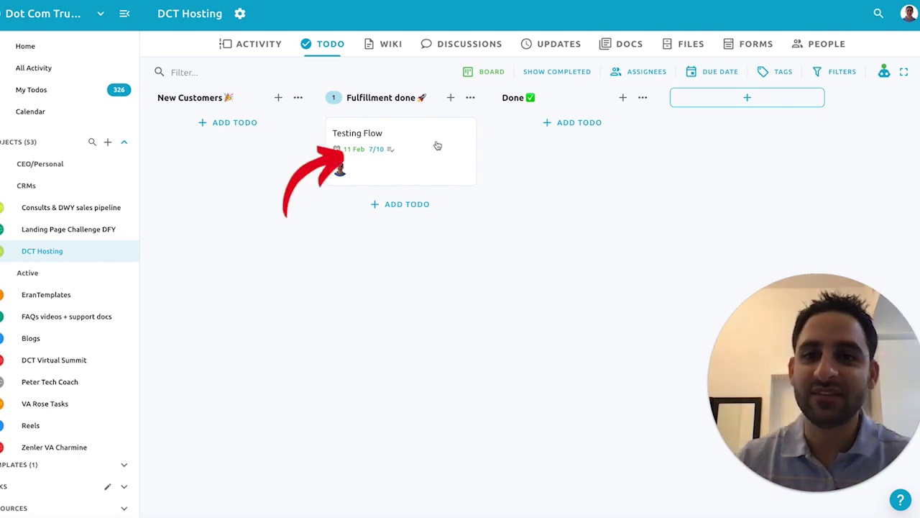
Step: Move the Testing Flow todo to Done, then delete it and confirm the deletion
drag(437, 142, 602, 152)
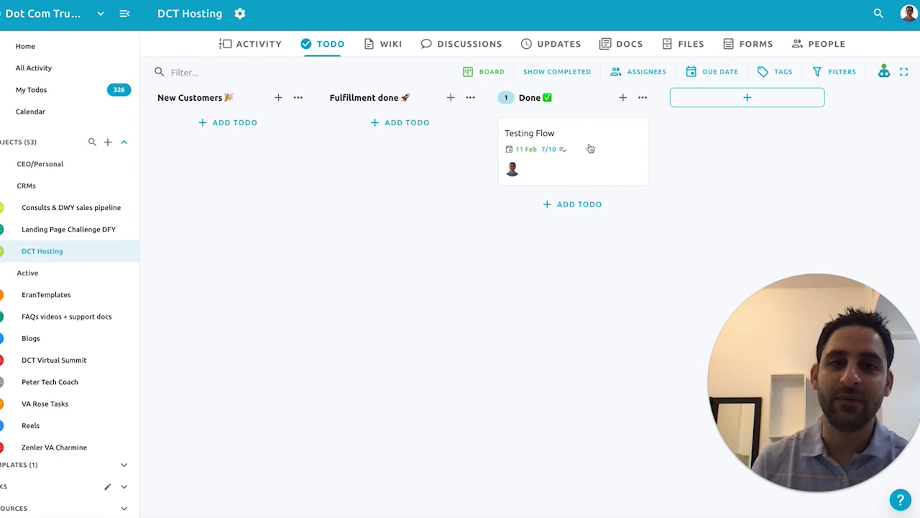
click(598, 151)
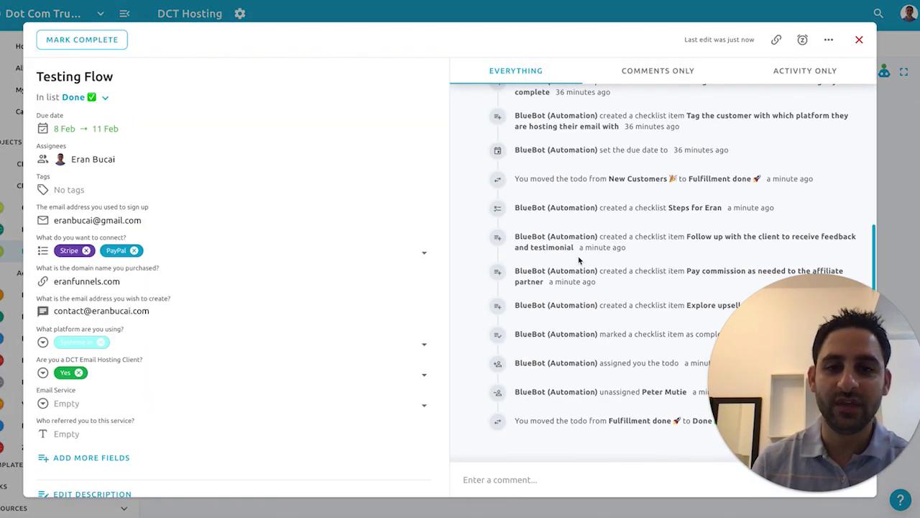
scroll(281, 345, down, 10)
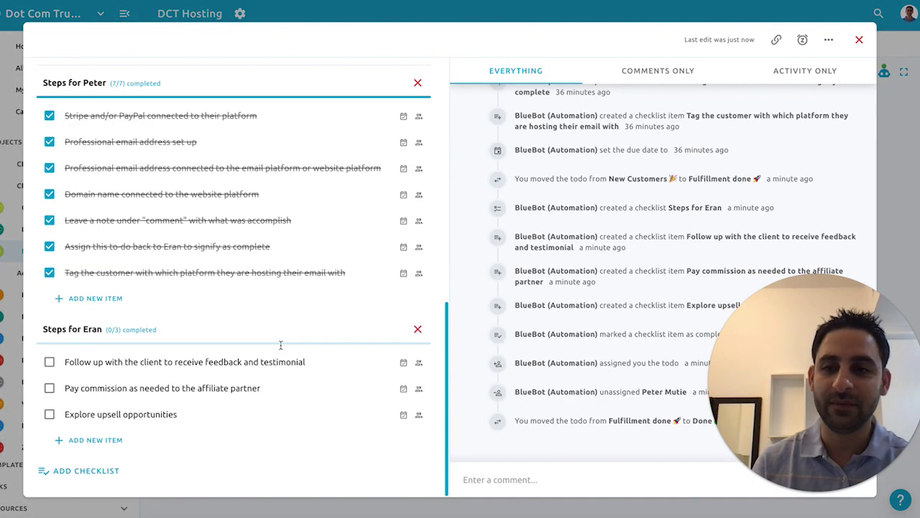
click(859, 40)
click(590, 152)
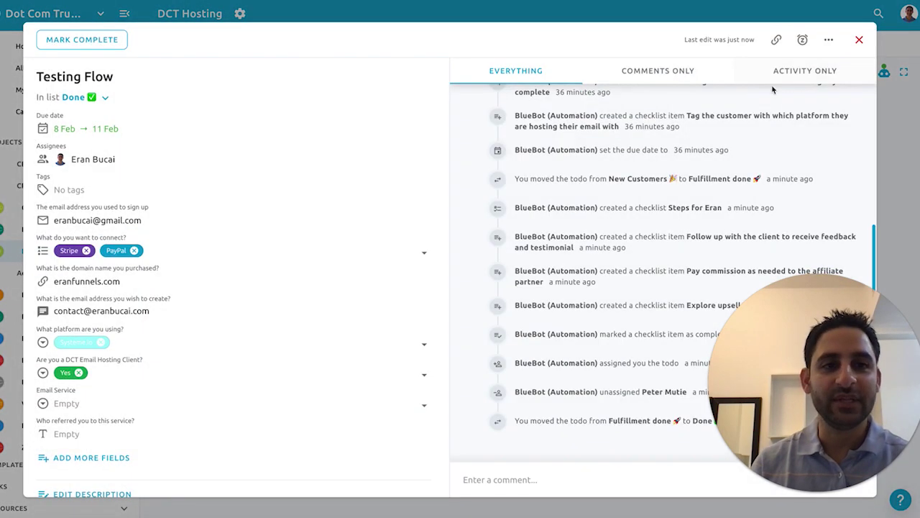
click(829, 39)
click(590, 309)
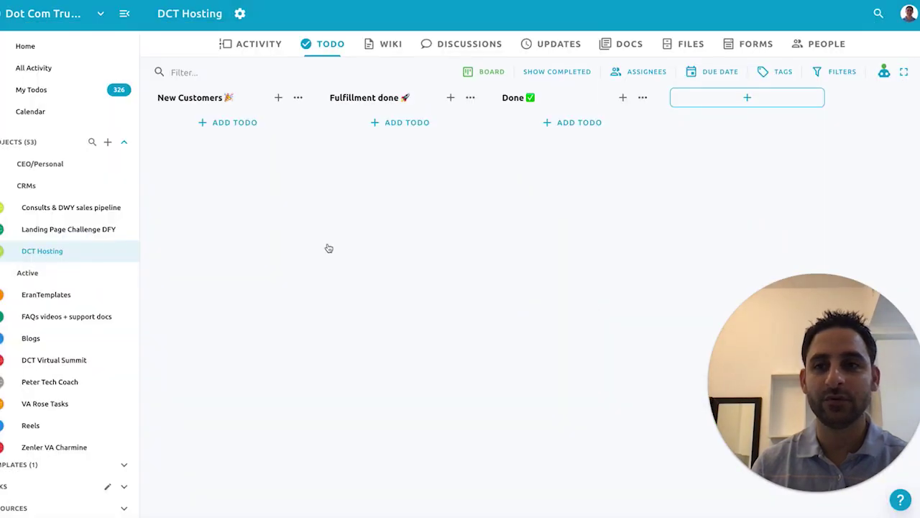
Step: Open the FAQs videos + support docs board and its List Builder Bundle upsell todo
click(44, 316)
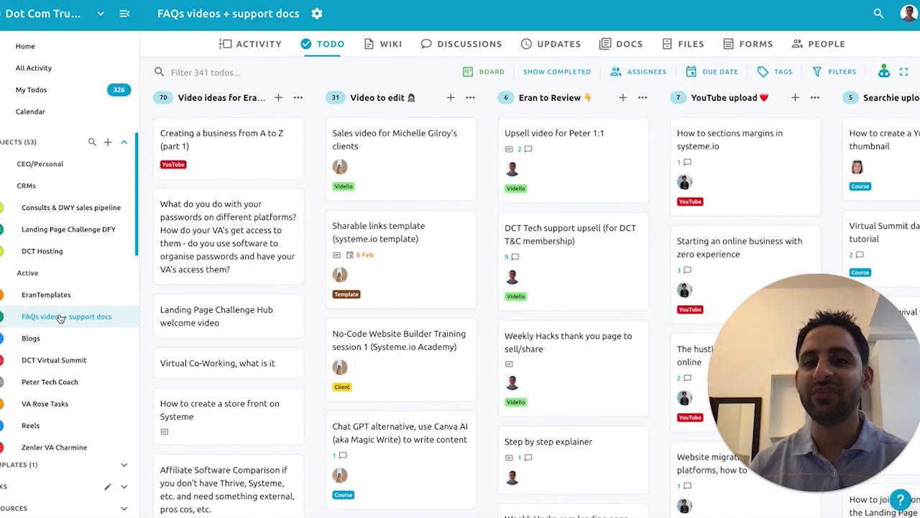
key(super+Tab)
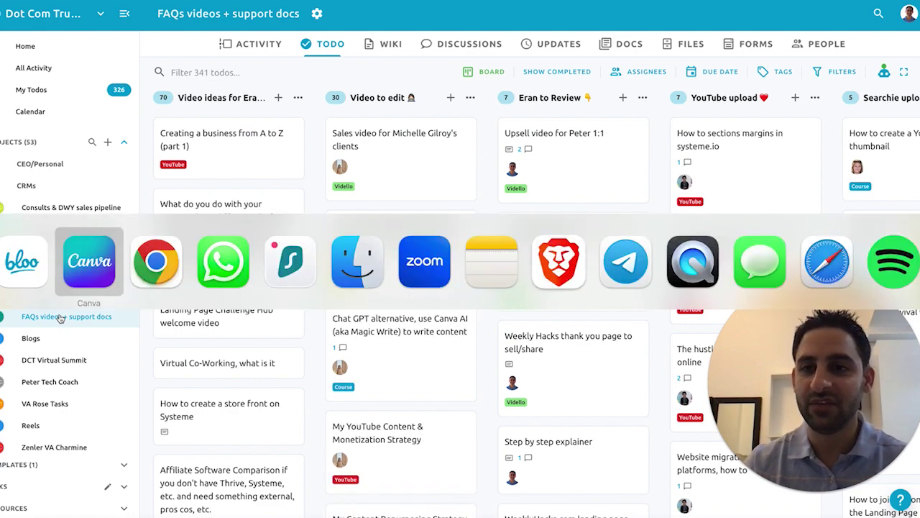
key(super+Tab)
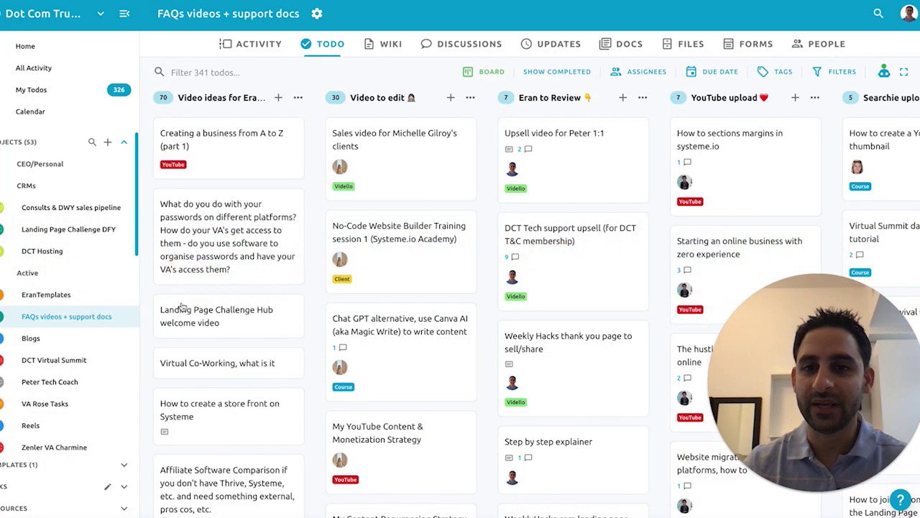
key(super+Tab)
key(super+Tab)
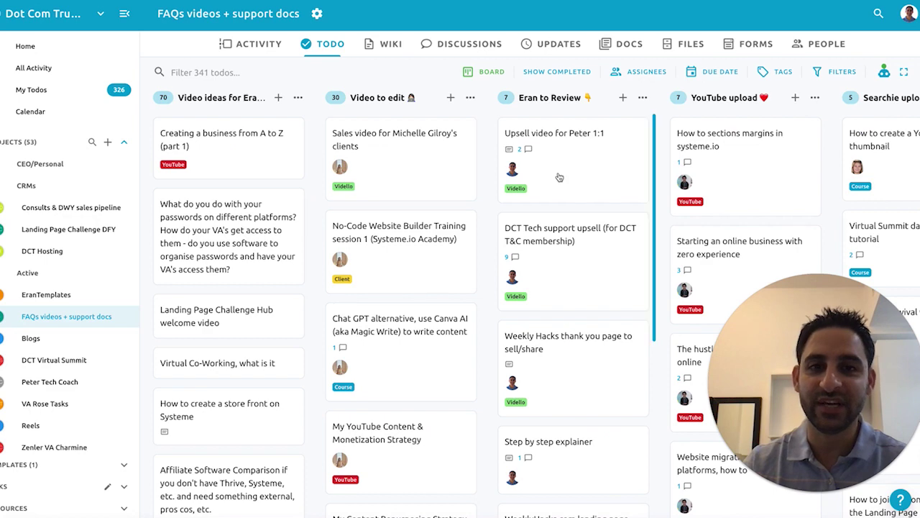
scroll(598, 286, down, 5)
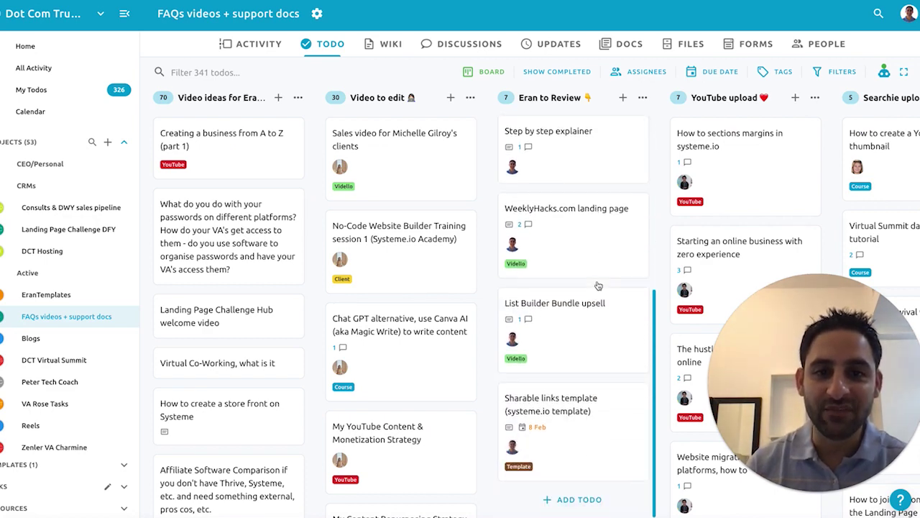
click(578, 332)
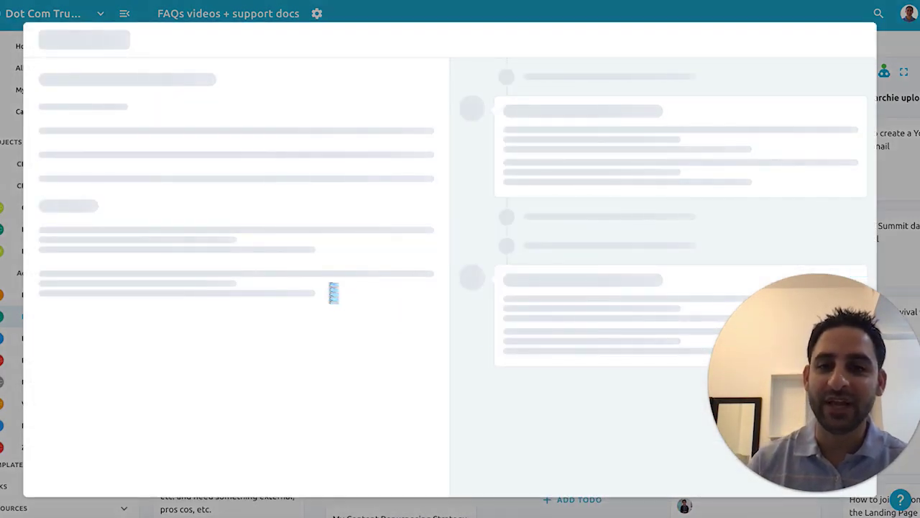
mouse_move(116, 309)
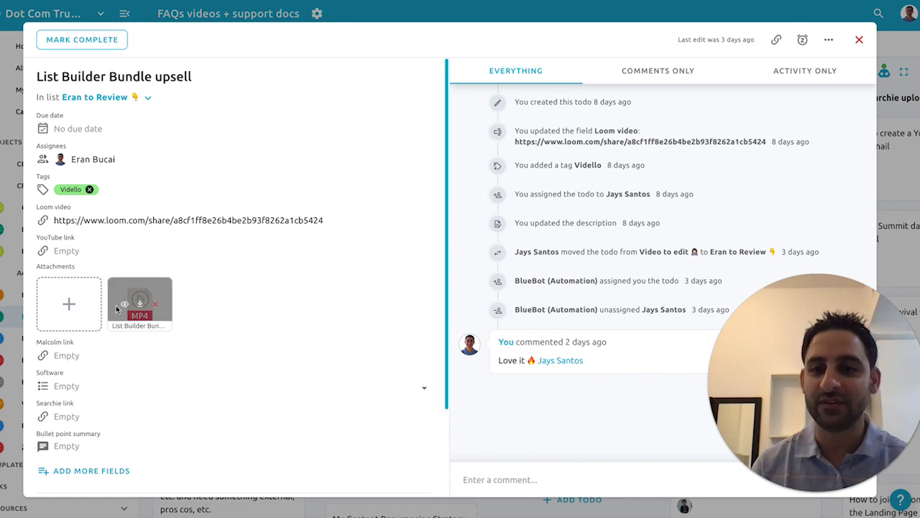
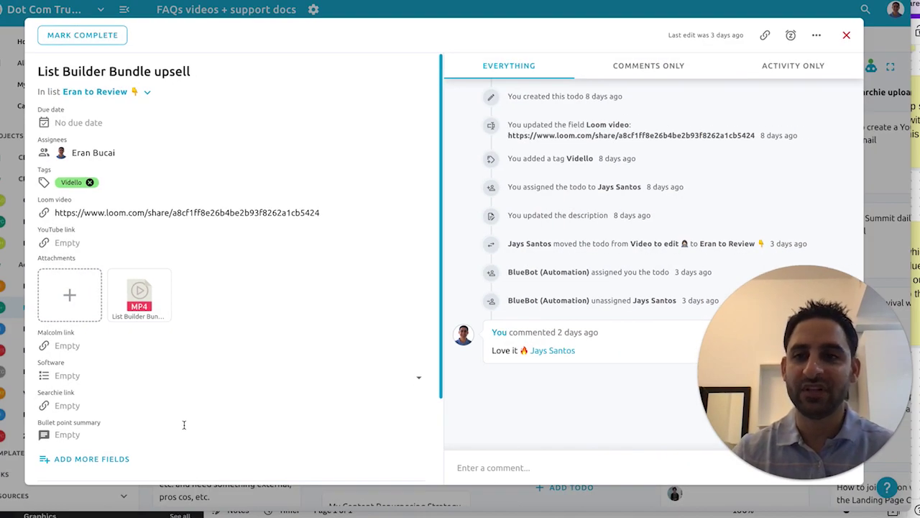
Step: Close the List Builder Bundle upsell todo details to get back to the FAQs videos + support docs board
key(super+Tab)
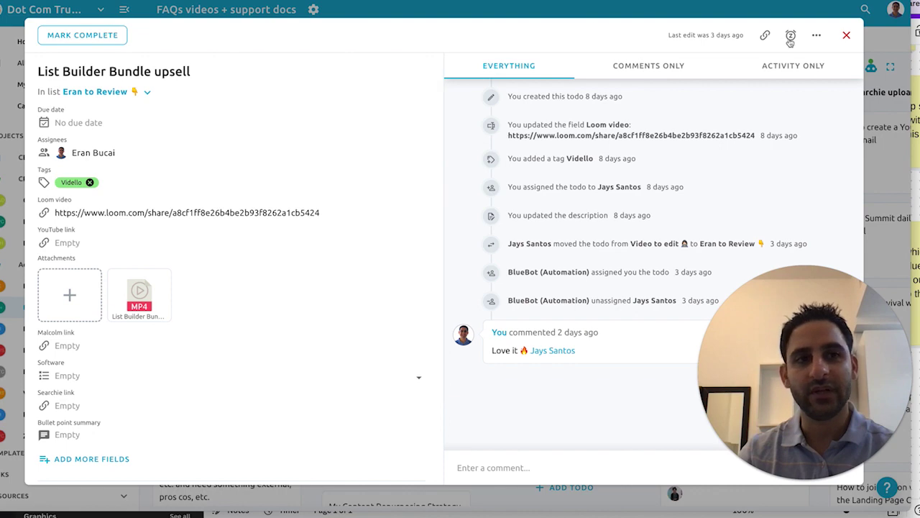
click(847, 38)
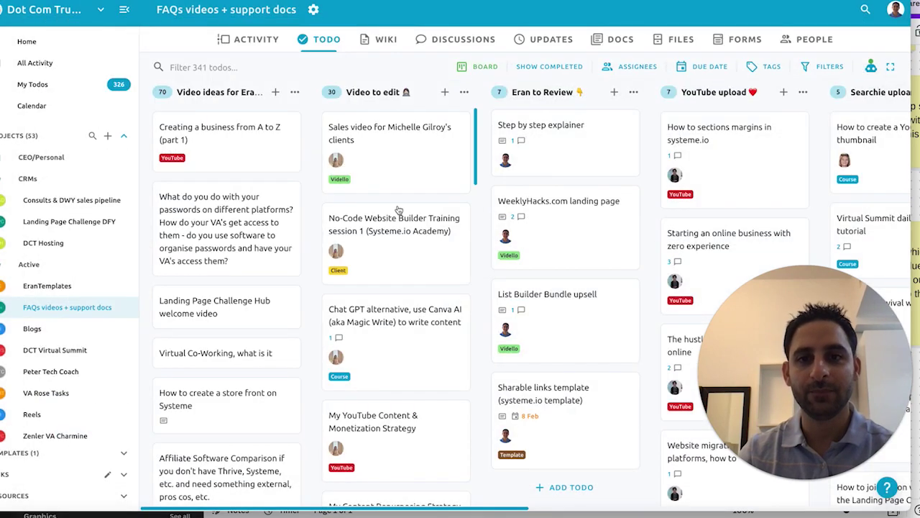
Step: Preview the Tech Setup DWY funnel's Thanks step page, then view its payment thank-you page
key(super+Tab)
key(super+Tab)
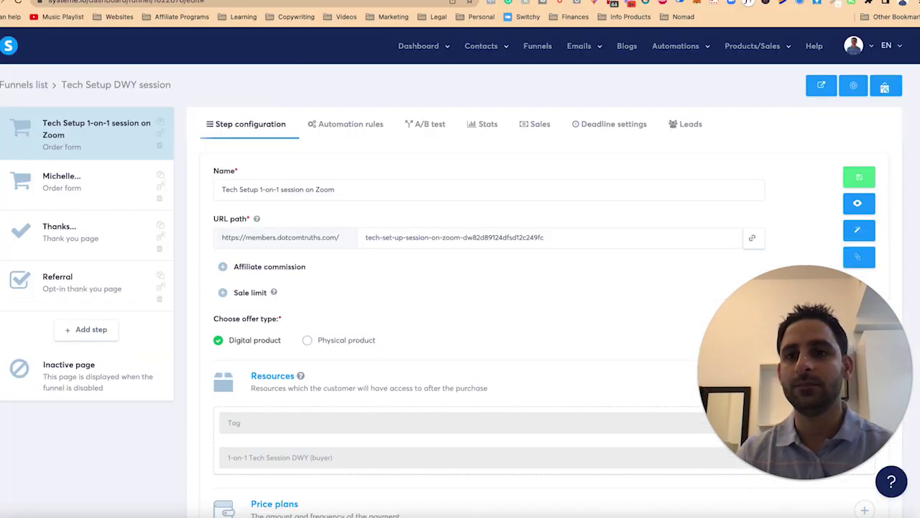
click(91, 237)
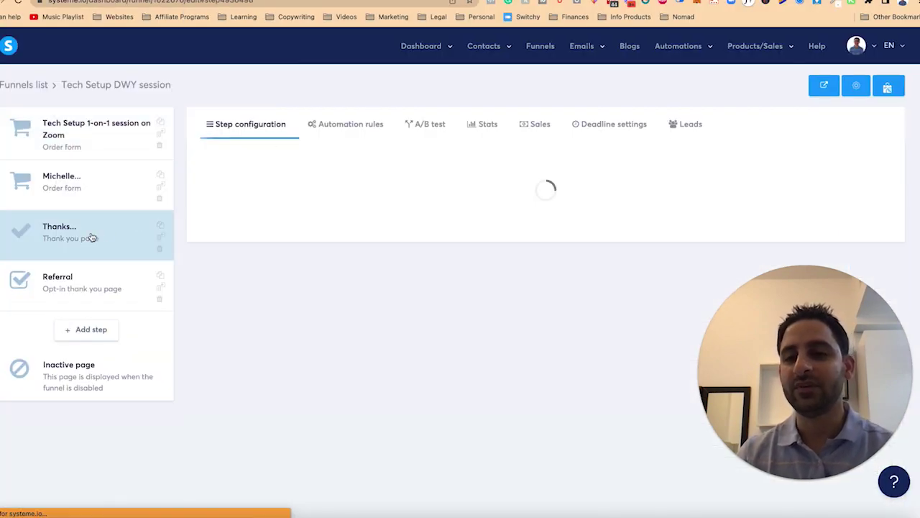
click(873, 190)
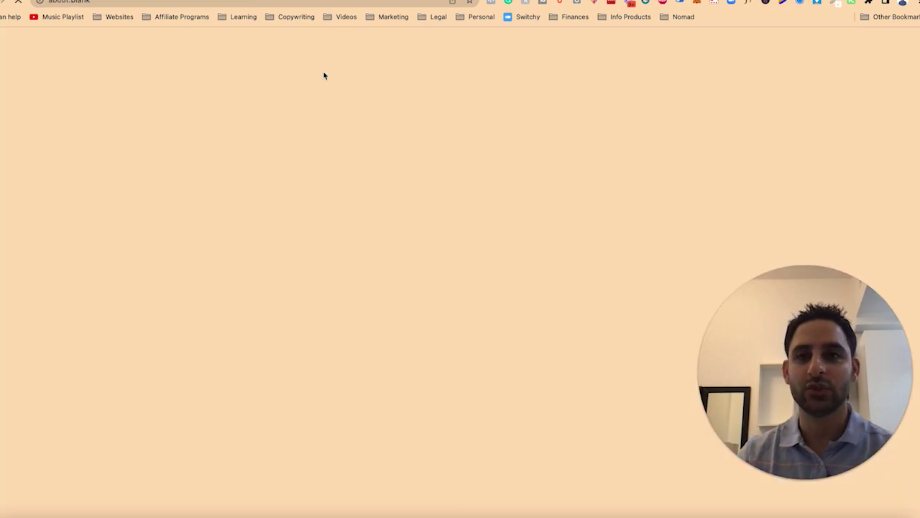
scroll(326, 204, down, 10)
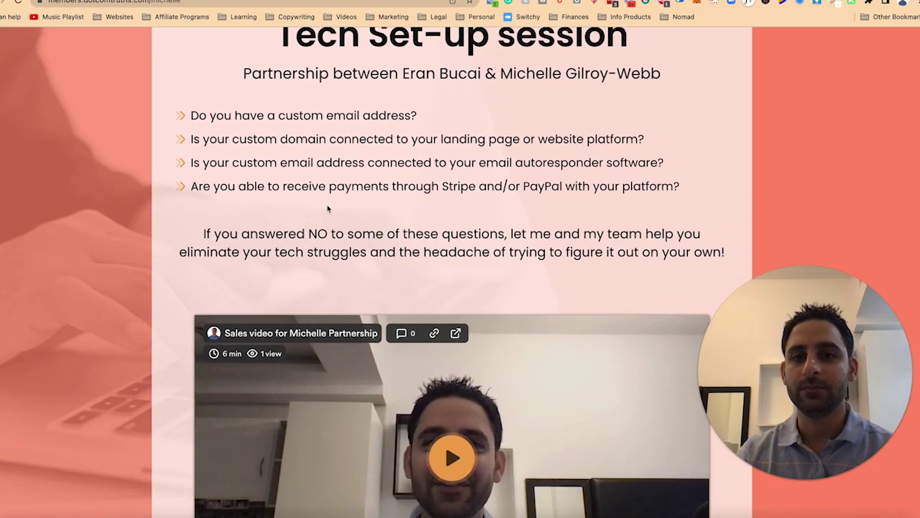
scroll(326, 205, down, 5)
scroll(329, 208, up, 15)
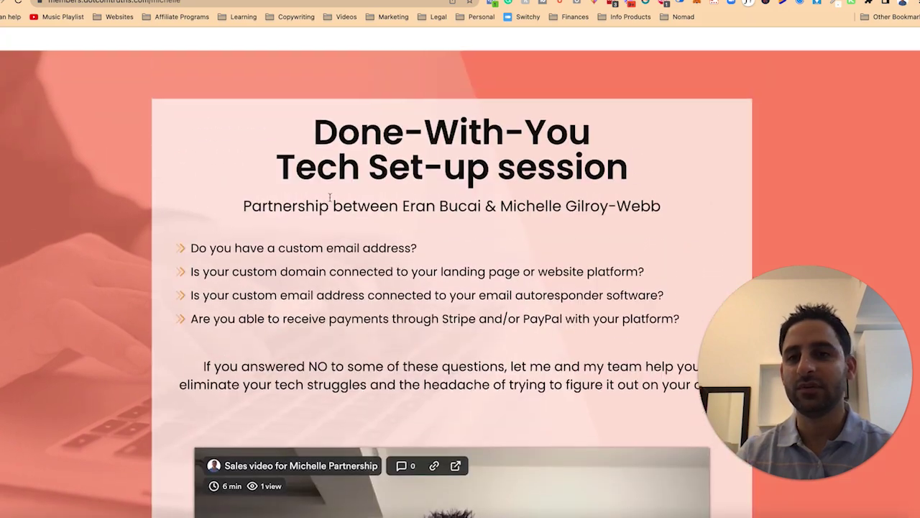
scroll(431, 287, down, 4)
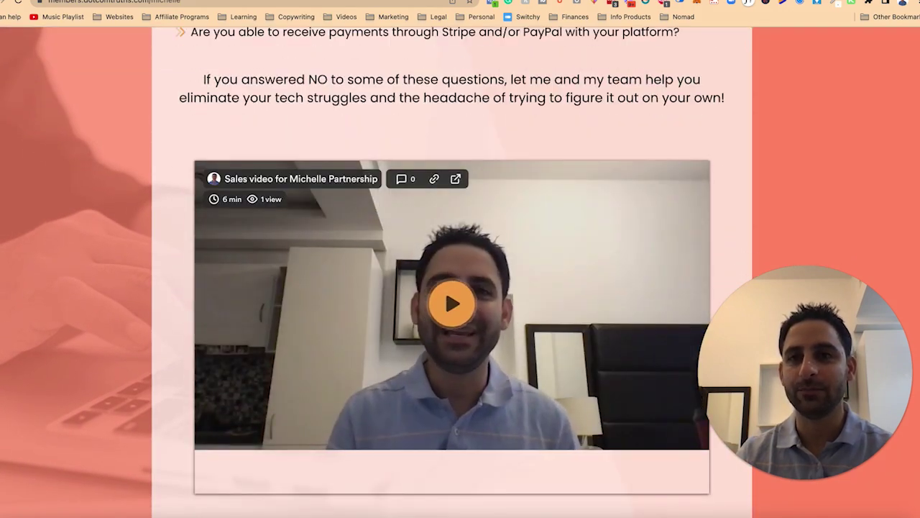
click(248, 0)
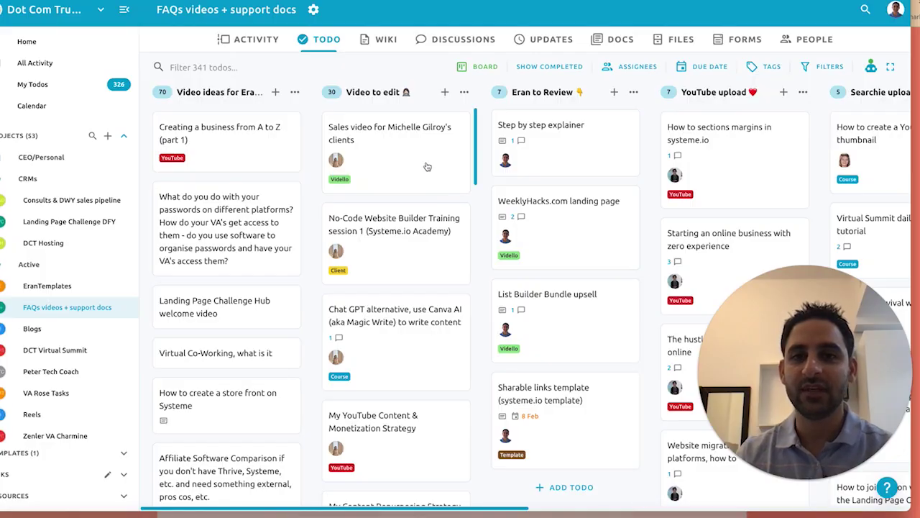
Step: Add a Video to edit todo for the post-purchase DWY tech setup session preparation thank-you video
click(445, 94)
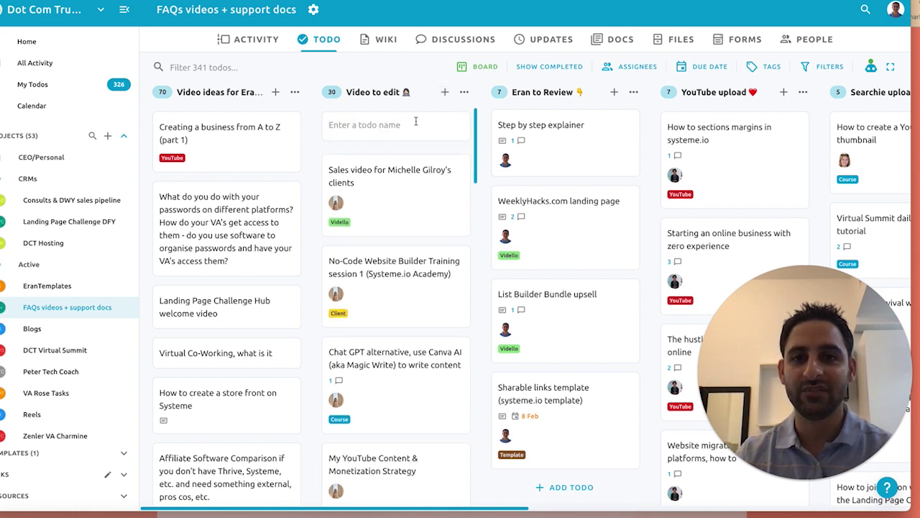
text(Post purchase DWY tech)
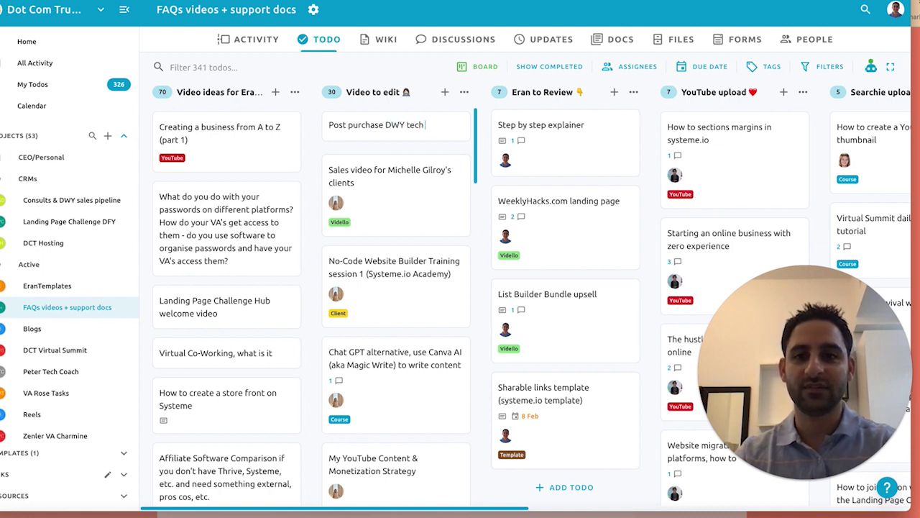
text(sion p)
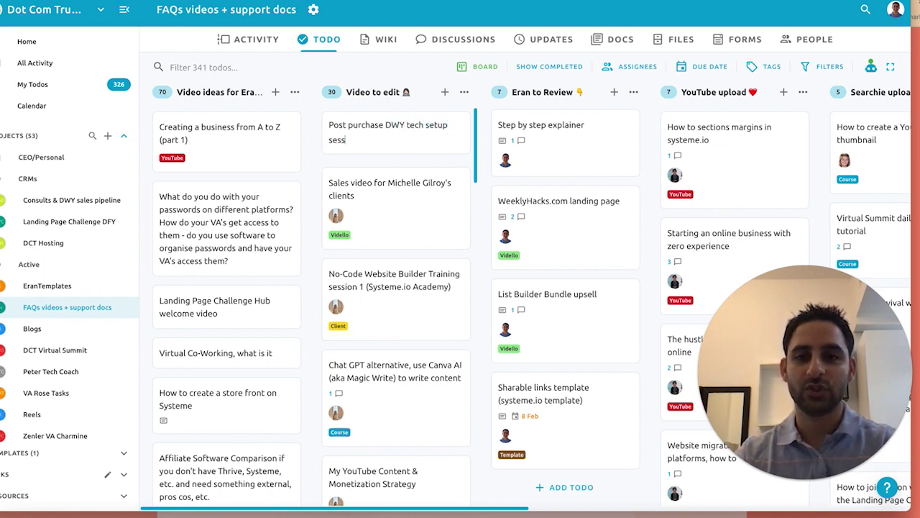
text(reparation thank you video)
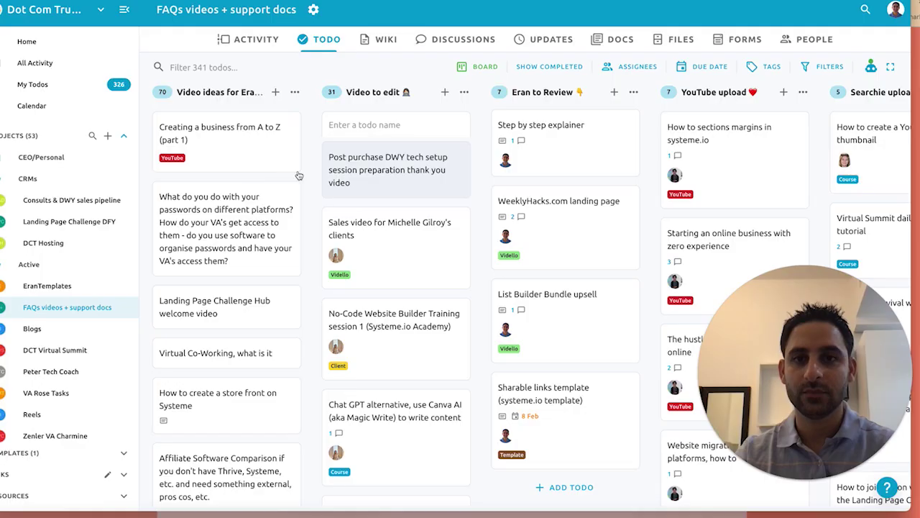
key(BackSpace)
key(BackSpace)
key(BackSpace)
key(BackSpace)
key(BackSpace)
key(BackSpace)
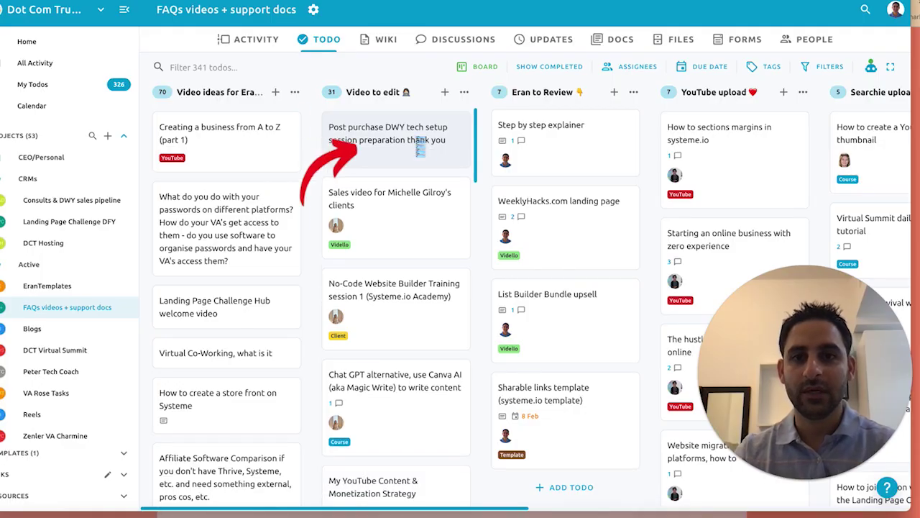
key(Return)
Step: Assign the new todo to a teammate, tag it Vidello, and paste in its Loom link
click(415, 139)
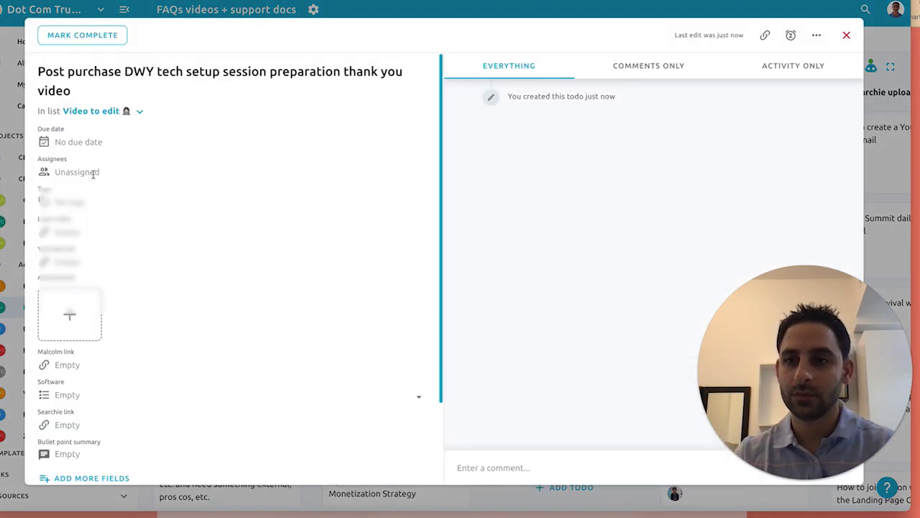
click(92, 173)
click(90, 199)
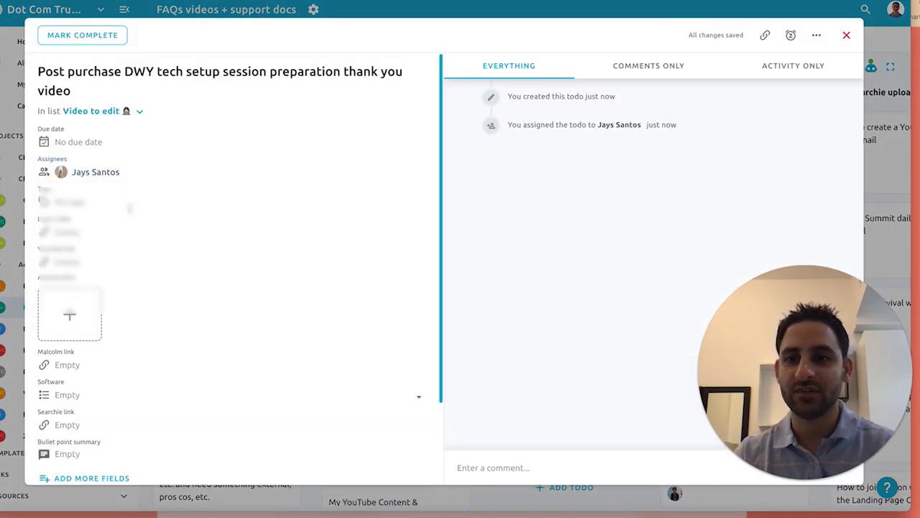
click(71, 202)
click(133, 370)
click(92, 231)
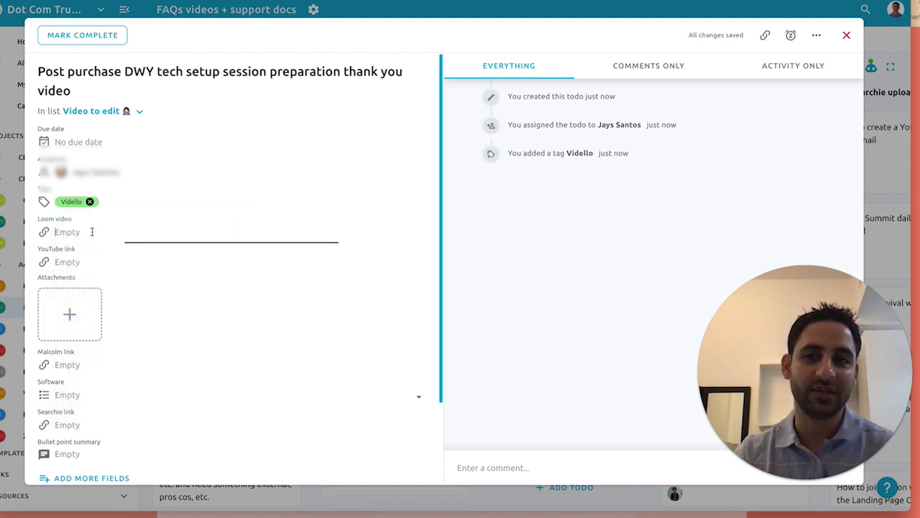
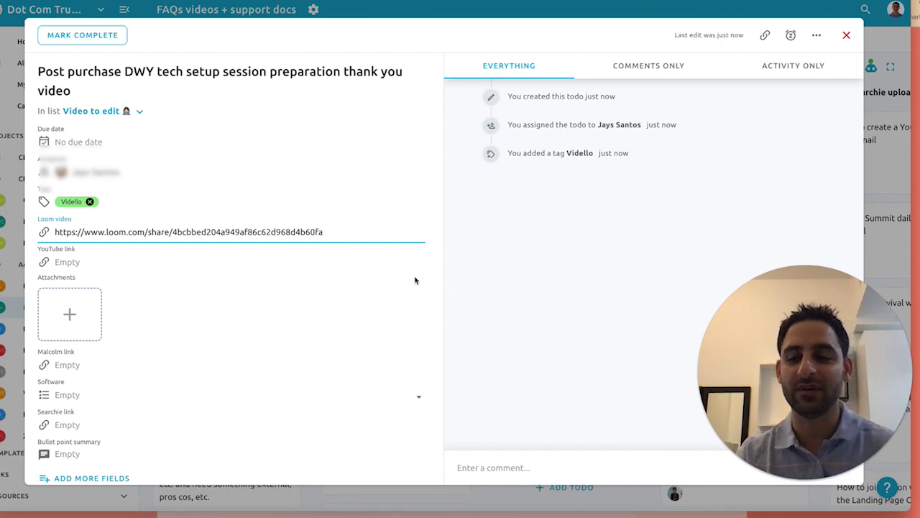
click(846, 35)
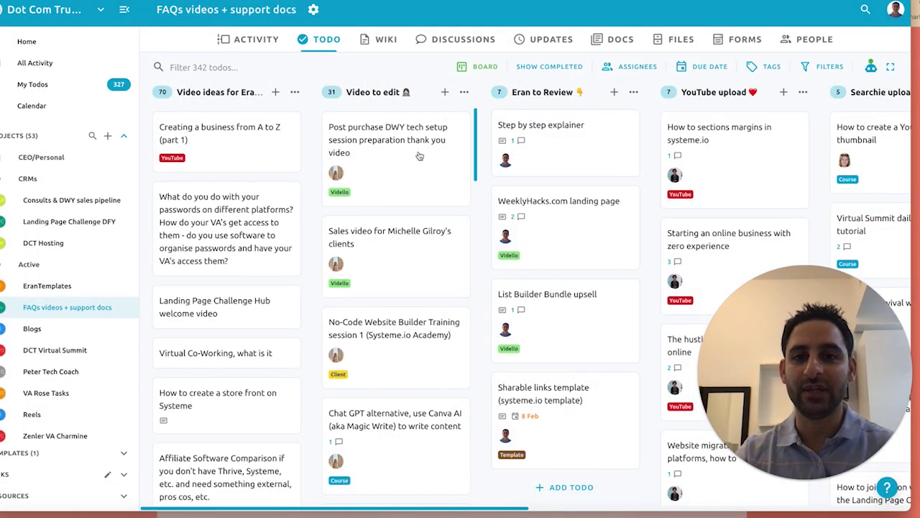
Step: Move the new todo below the sales video card and review the sales video todo
drag(421, 155, 408, 284)
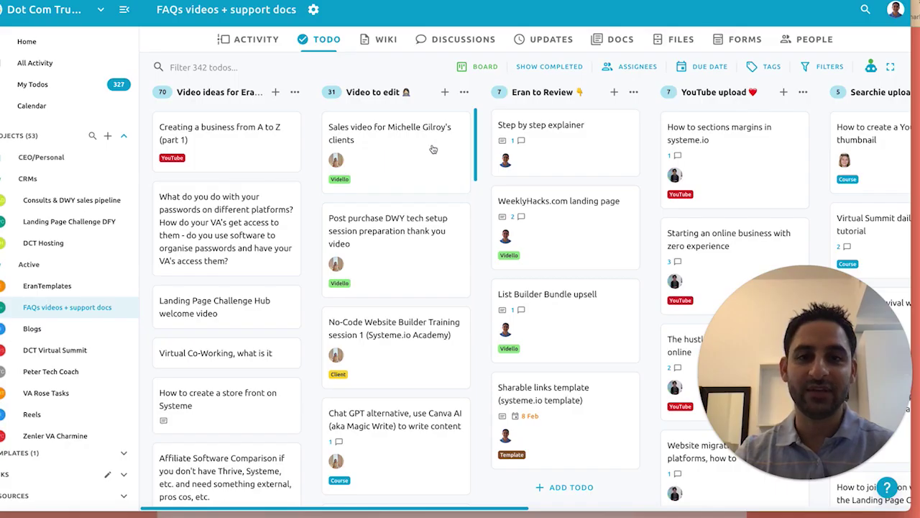
click(397, 154)
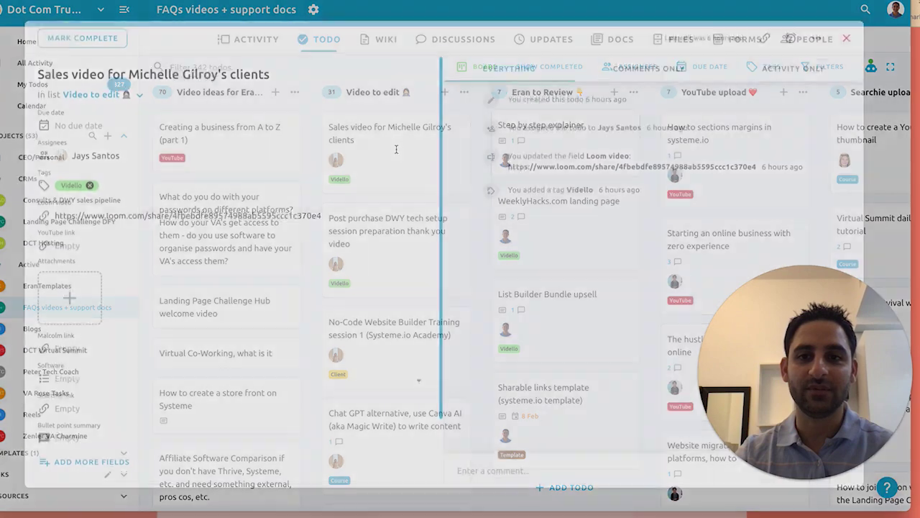
click(844, 36)
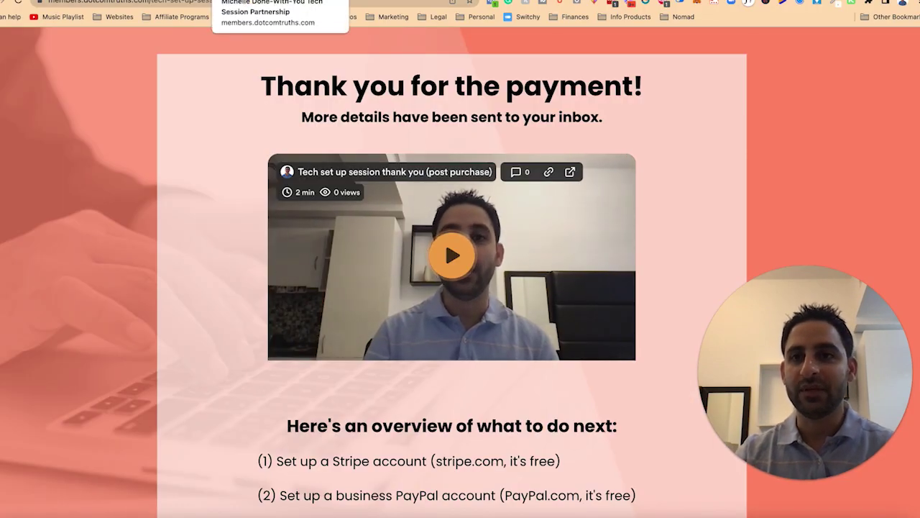
Step: Compare the Done-With-You sales and thank-you pages, then open the Tech Setup 1-on-1 session on Zoom step
click(281, 1)
scroll(460, 273, up, 5)
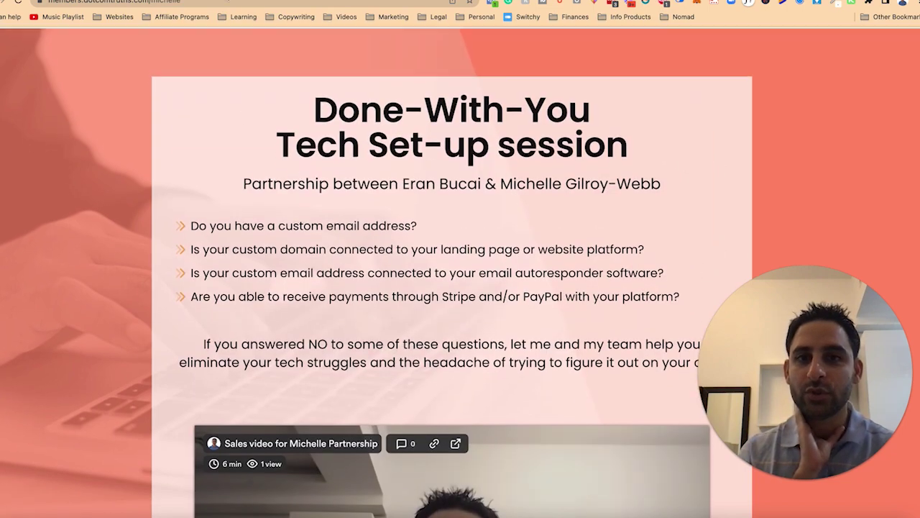
key(ctrl+Tab)
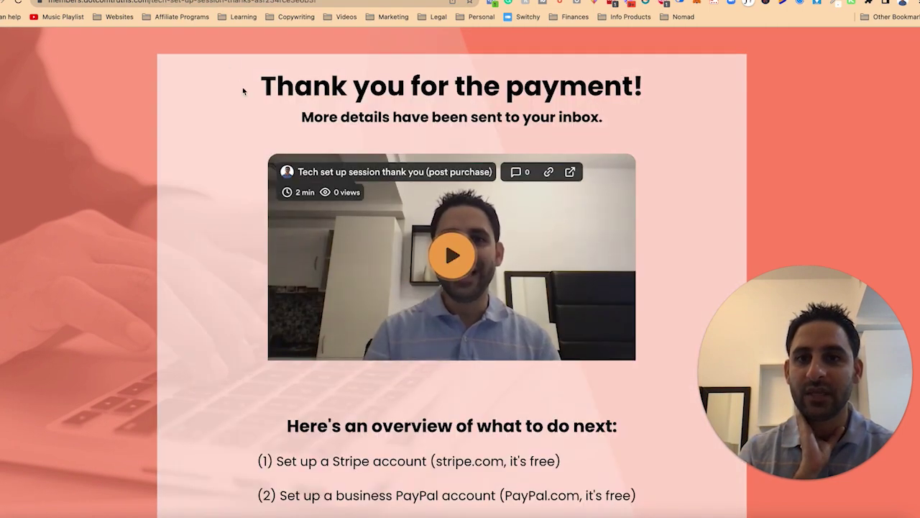
key(ctrl+shift+Tab)
key(ctrl+shift+Tab)
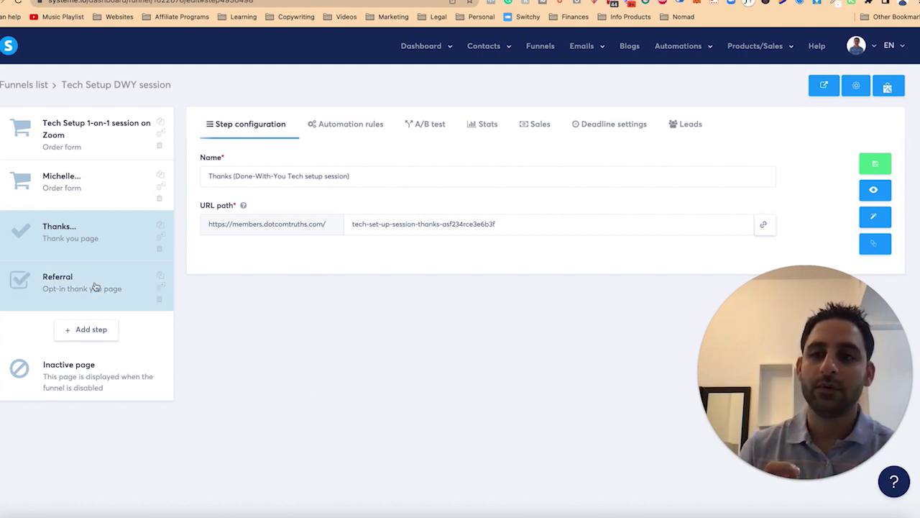
click(103, 147)
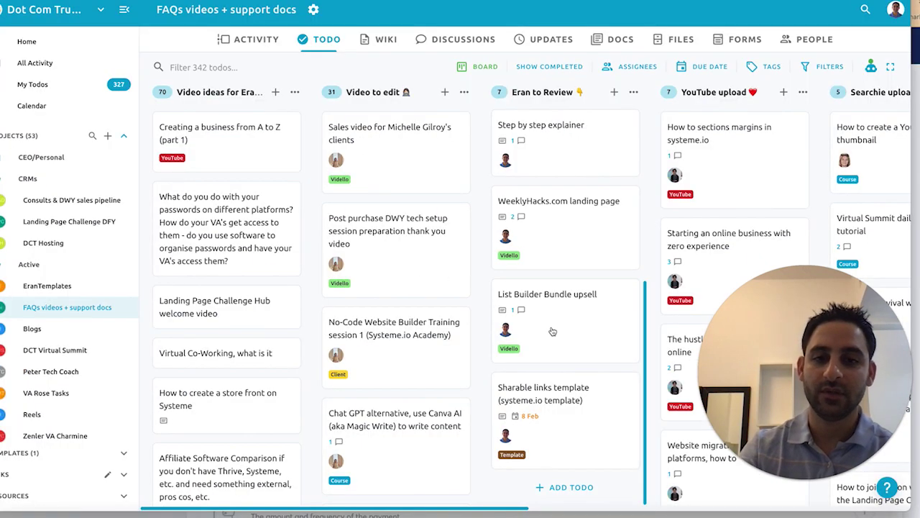
scroll(552, 331, up, 5)
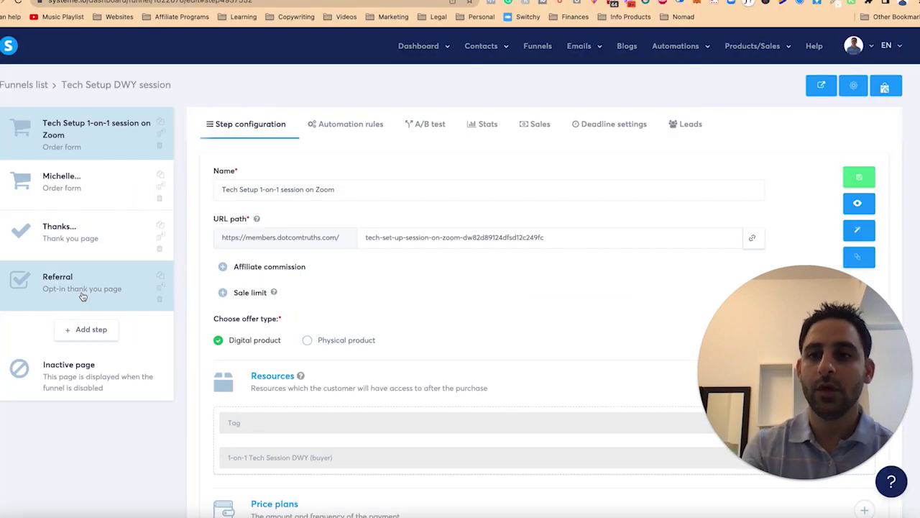
Step: Copy the URL of the Tech Setup 1-on-1 order-form page
click(83, 296)
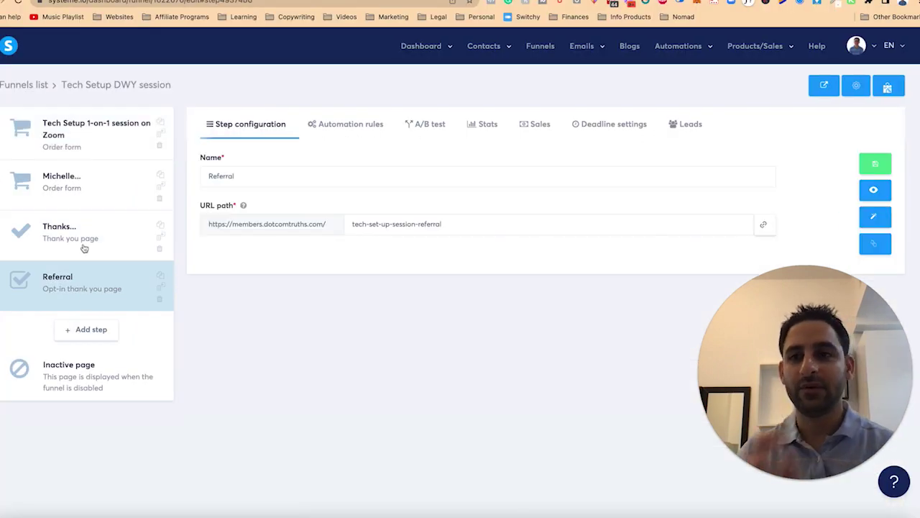
click(84, 143)
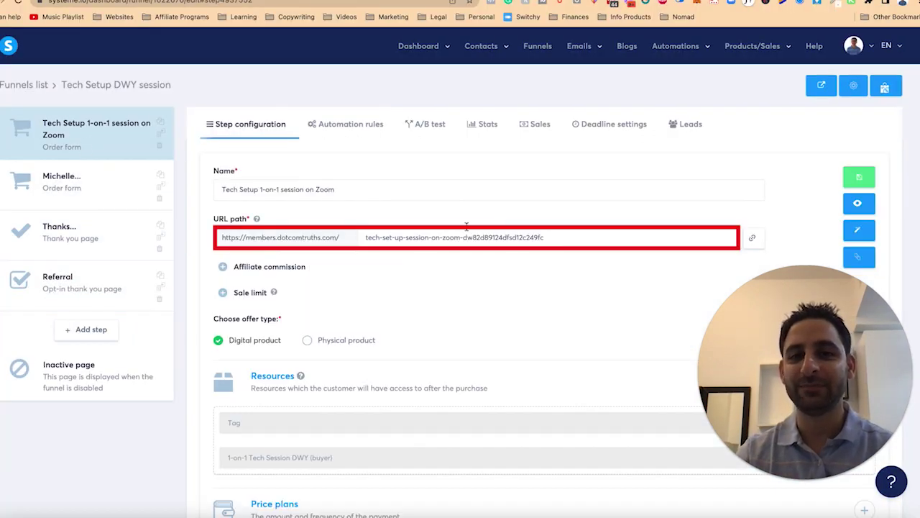
click(753, 238)
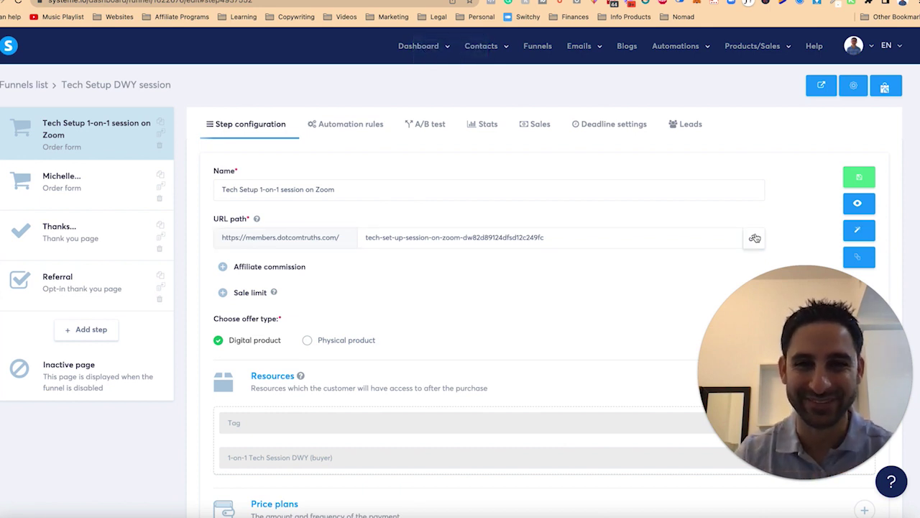
click(754, 238)
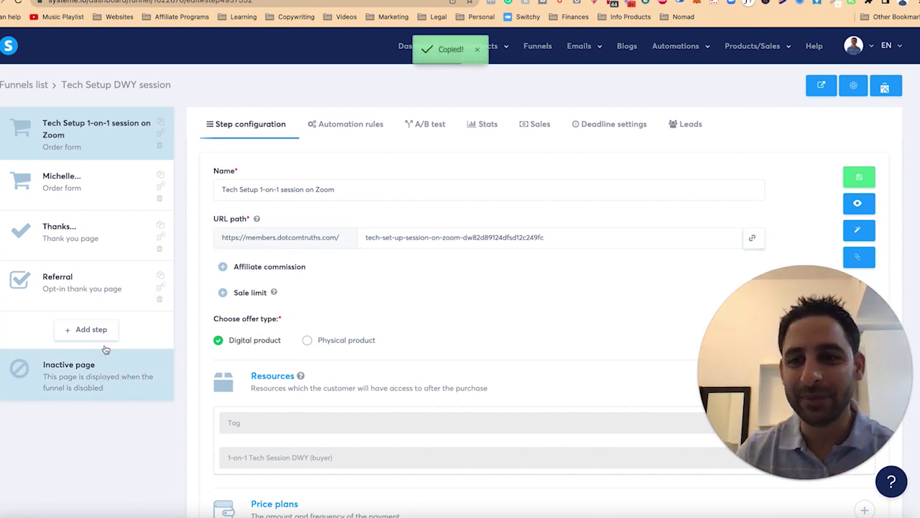
Step: Open the Referral page in the page editor and select its Share to Facebook button
click(92, 286)
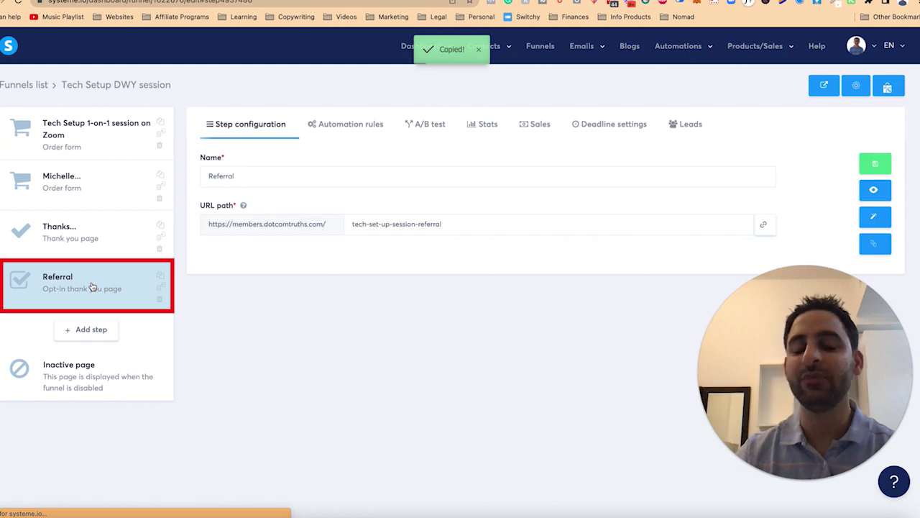
click(877, 224)
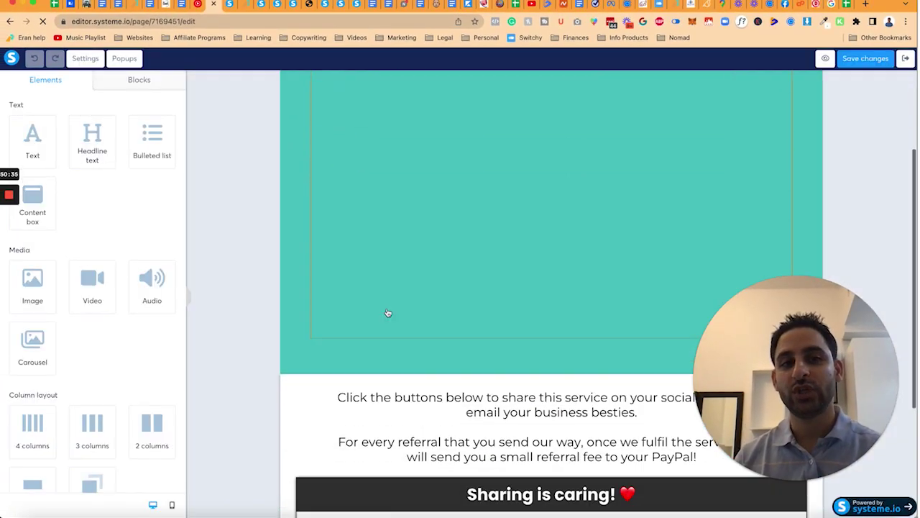
scroll(399, 310, down, 5)
click(411, 349)
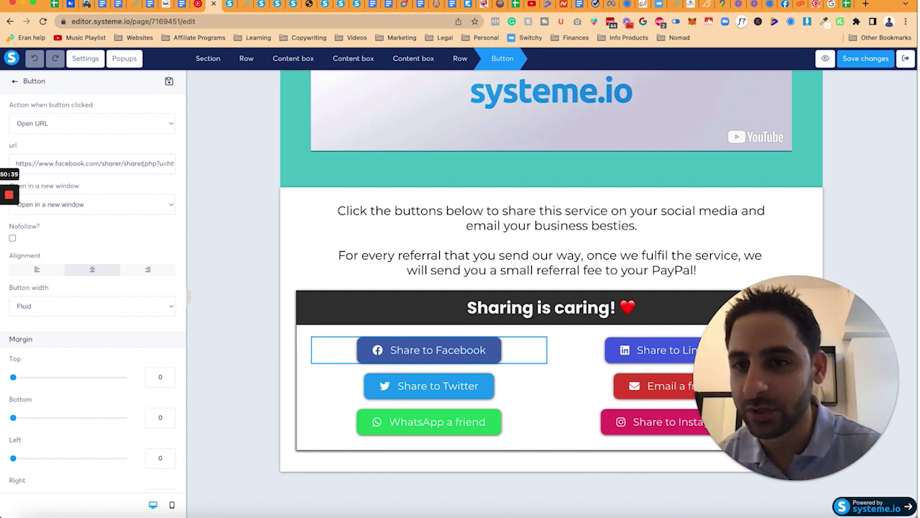
scroll(107, 164, right, 1)
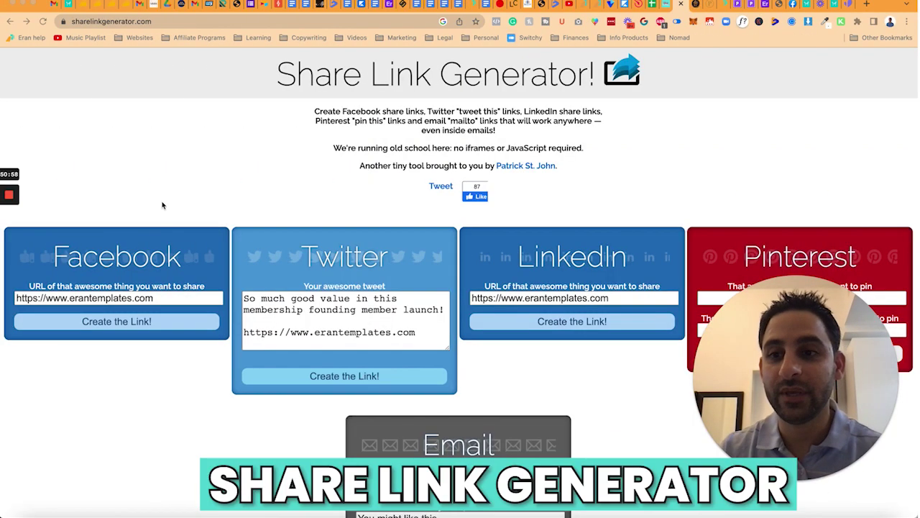
click(157, 299)
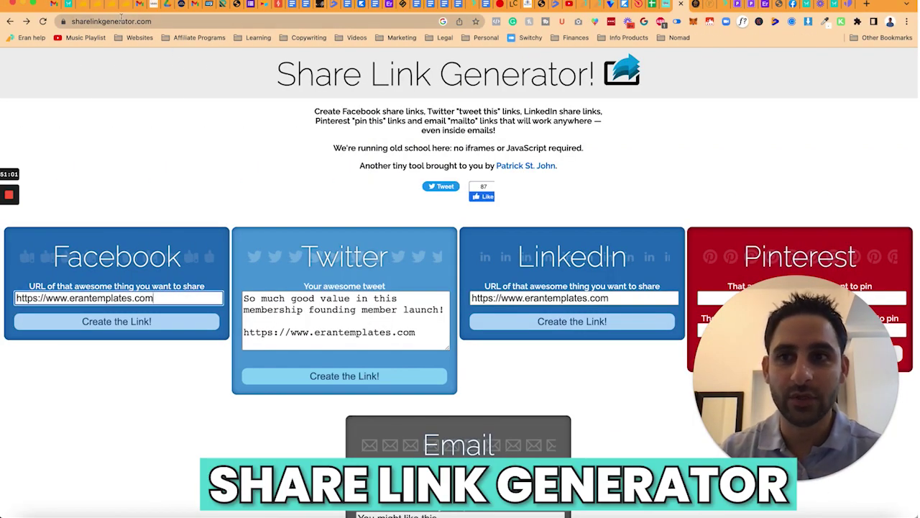
Step: Generate a Facebook share link for the session page and set it as the Facebook button's link
key(ctrl+a)
key(ctrl+v)
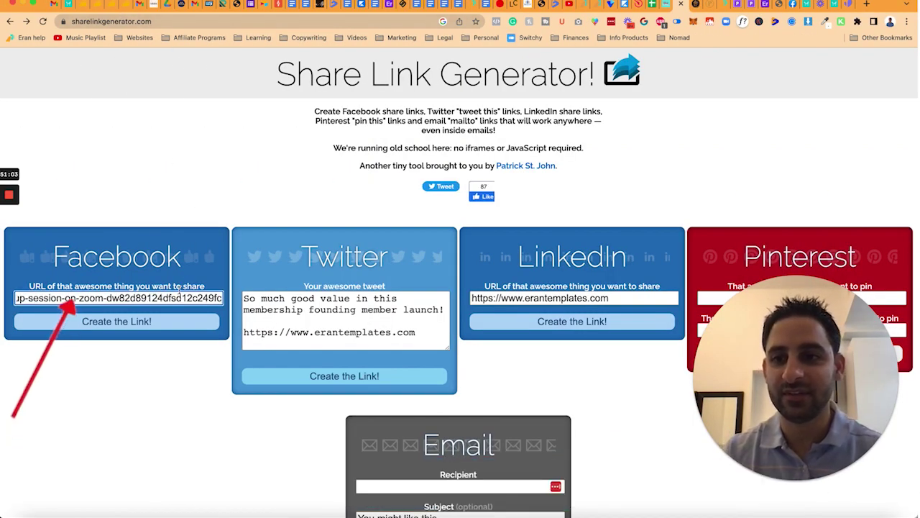
click(159, 319)
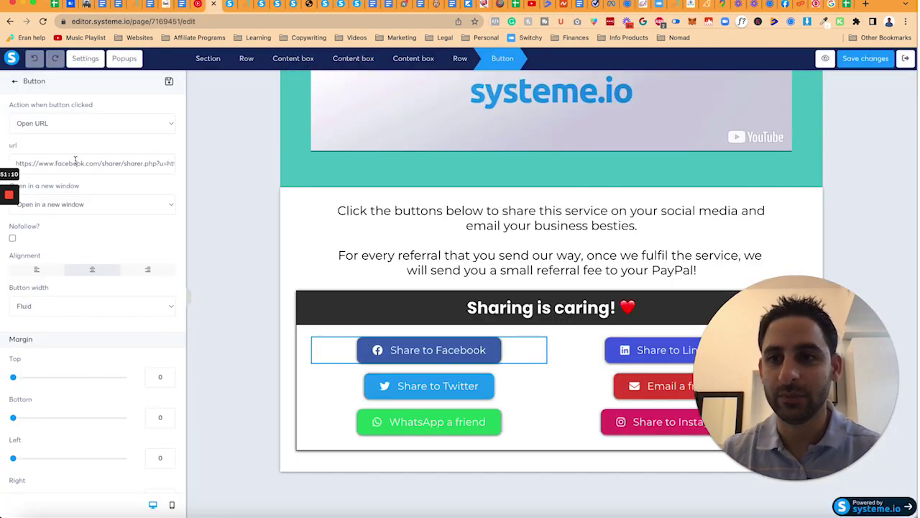
click(75, 162)
key(ctrl+a)
key(ctrl+v)
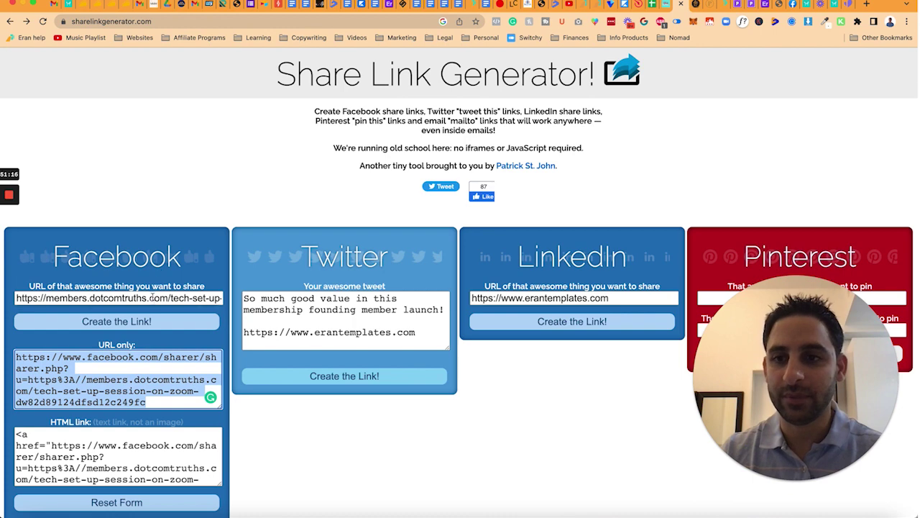
Step: Edit the tweet text to mention tech, generate the Twitter share link, and attach it to Share to Twitter
click(151, 296)
key(ctrl+a)
click(344, 332)
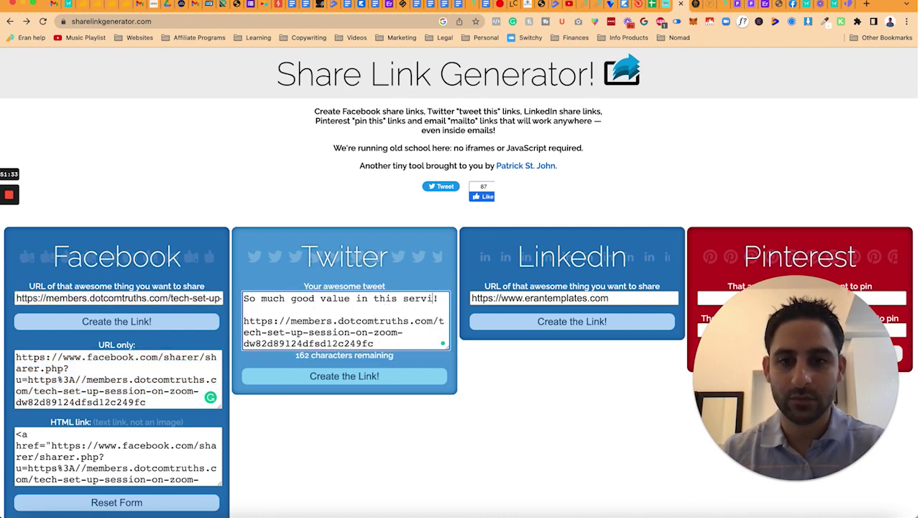
text(ice)
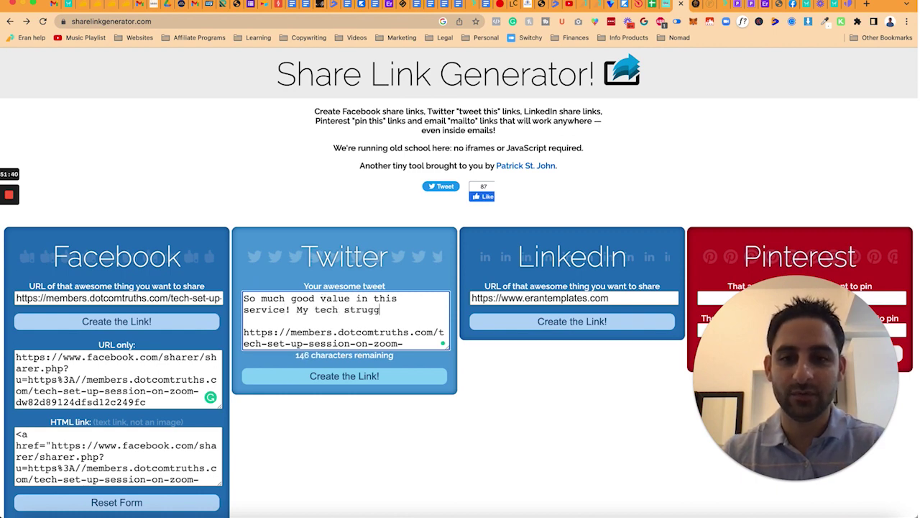
text(are so)
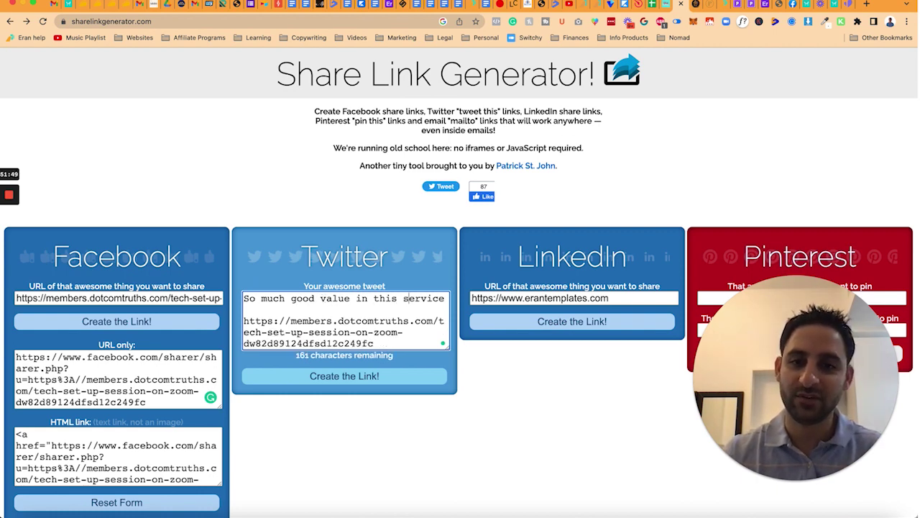
text(tech)
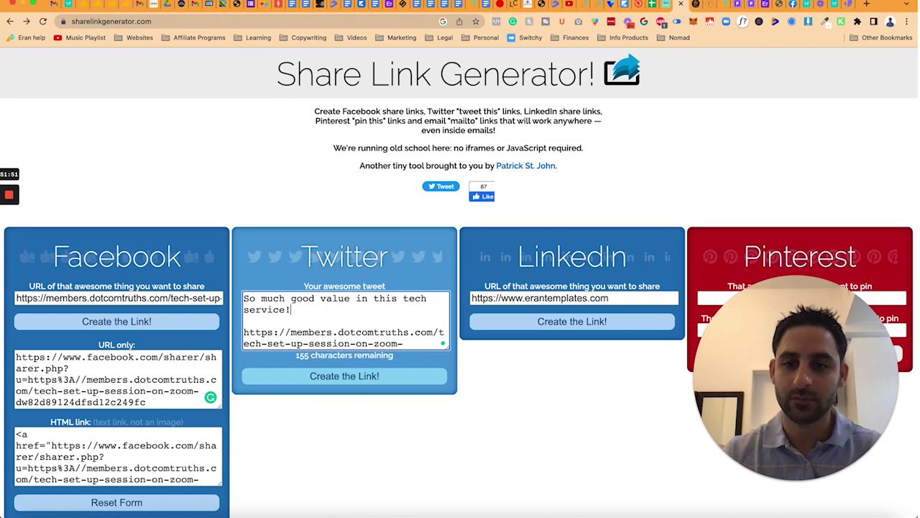
click(359, 375)
triple_click(369, 440)
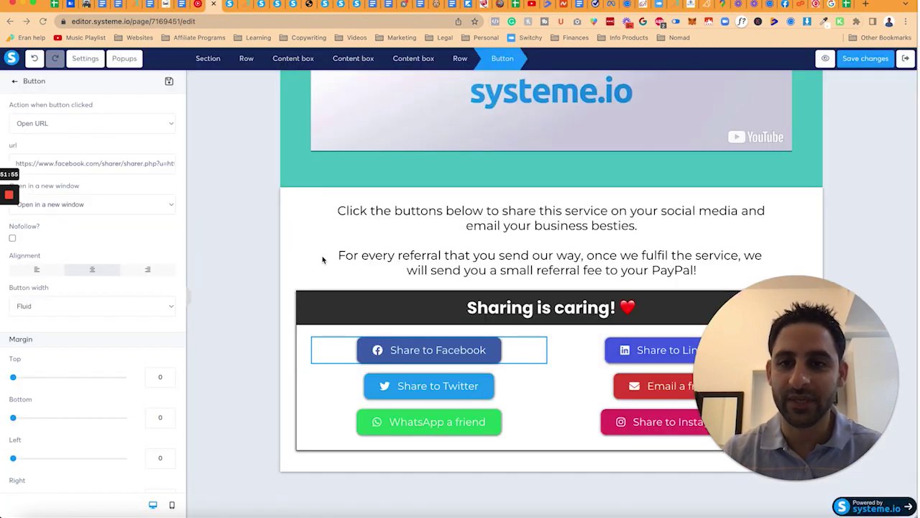
click(431, 385)
key(ctrl+v)
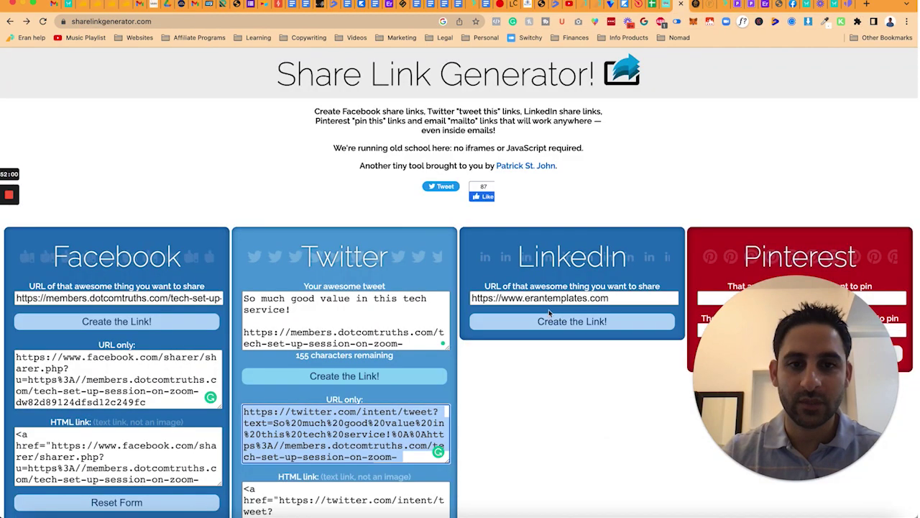
Step: Generate a LinkedIn share link for the session page and paste it into the LinkedIn button
triple_click(550, 298)
key(ctrl+v)
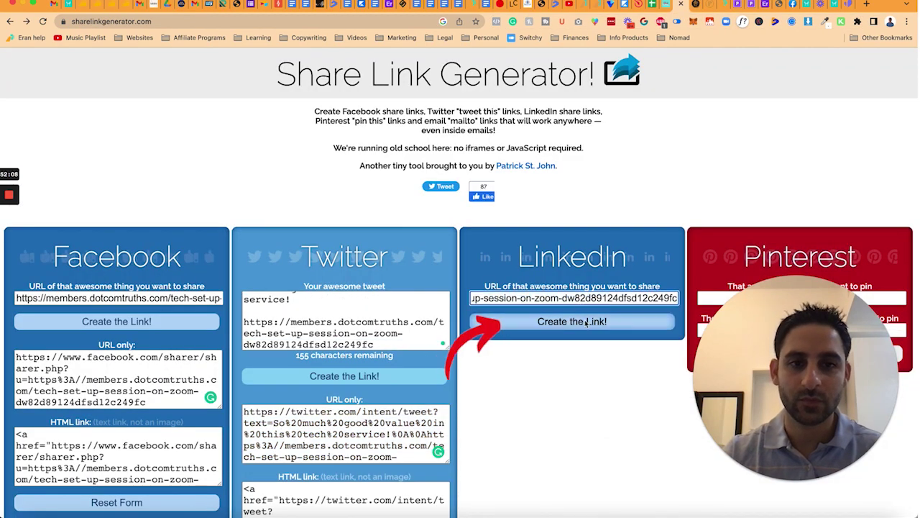
click(586, 323)
triple_click(572, 379)
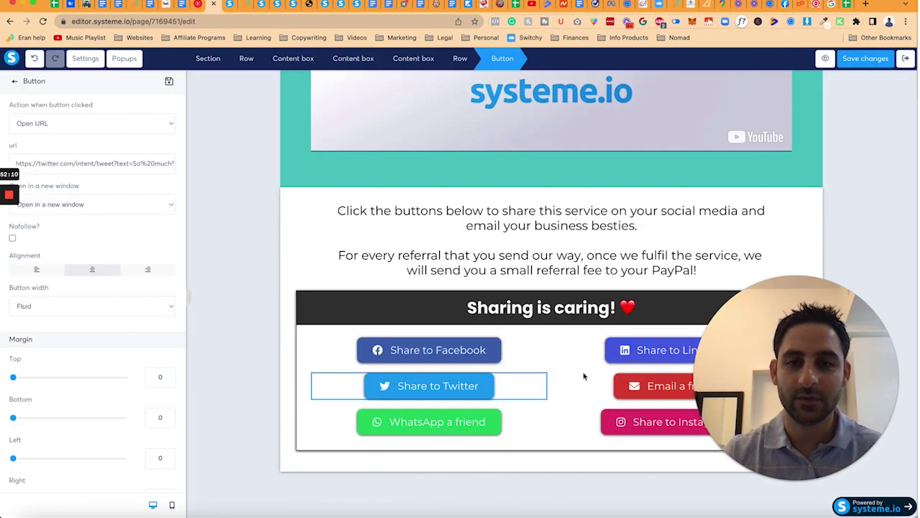
key(ctrl+v)
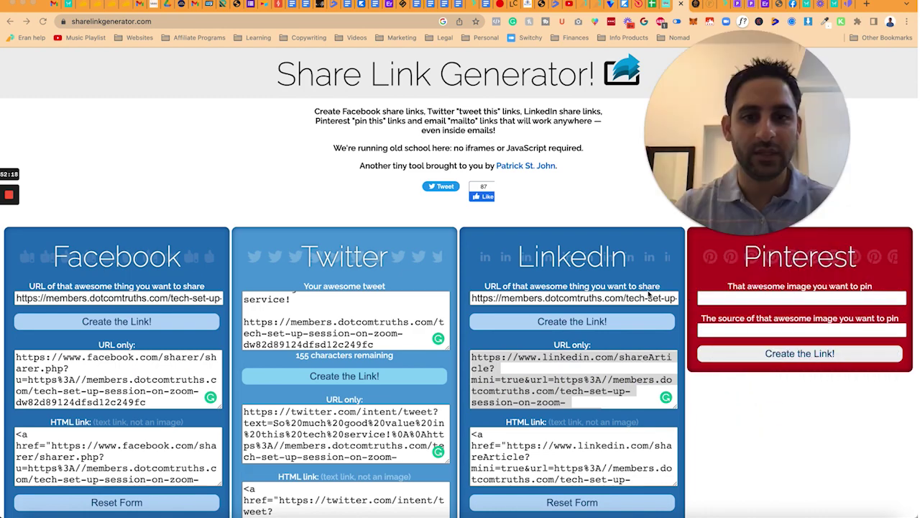
Step: Rewrite the email body: swap 'membership' for 'tech service', drop 'So much good content', and end with 'with you.'
scroll(645, 304, down, 3)
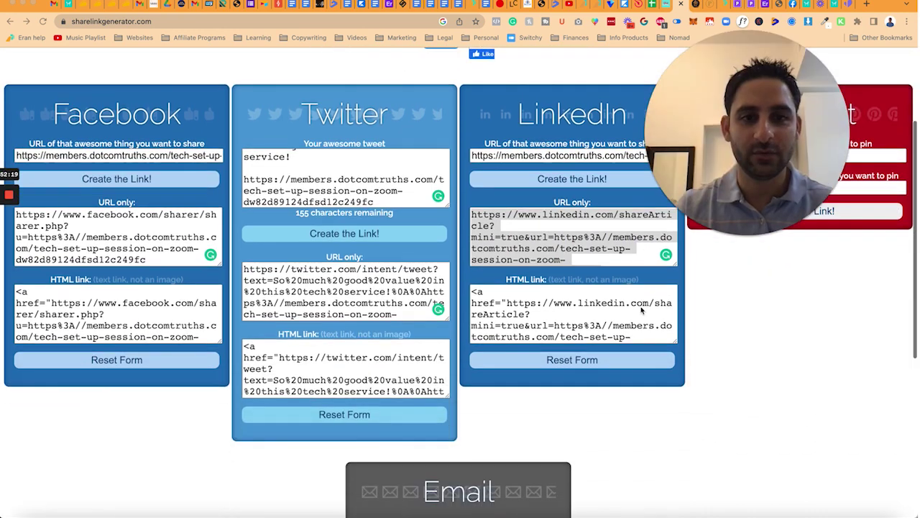
scroll(555, 233, up, 2)
triple_click(556, 233)
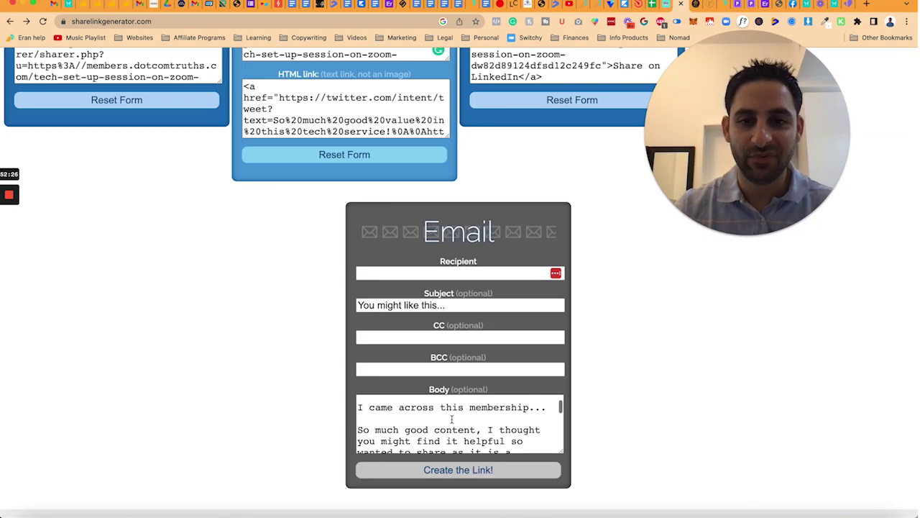
click(472, 407)
text(tech service)
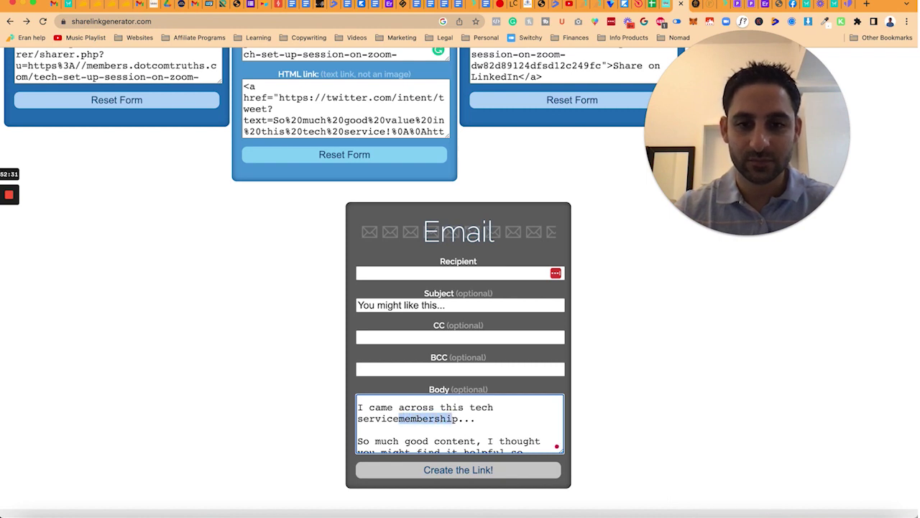
key(BackSpace)
scroll(460, 424, down, 1)
drag(488, 418, 345, 407)
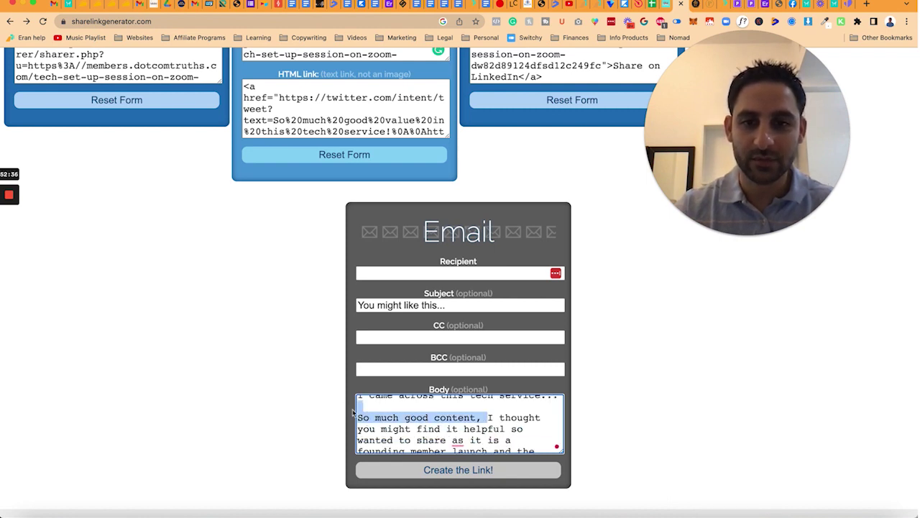
key(BackSpace)
click(511, 419)
text(with you.)
key(shift+Down)
key(shift+Down)
key(BackSpace)
Step: Finish the email body with the session page link line, then generate and copy the email share link
key(Delete)
key(Delete)
key(Delete)
click(400, 424)
text(.)
key(shift+Down)
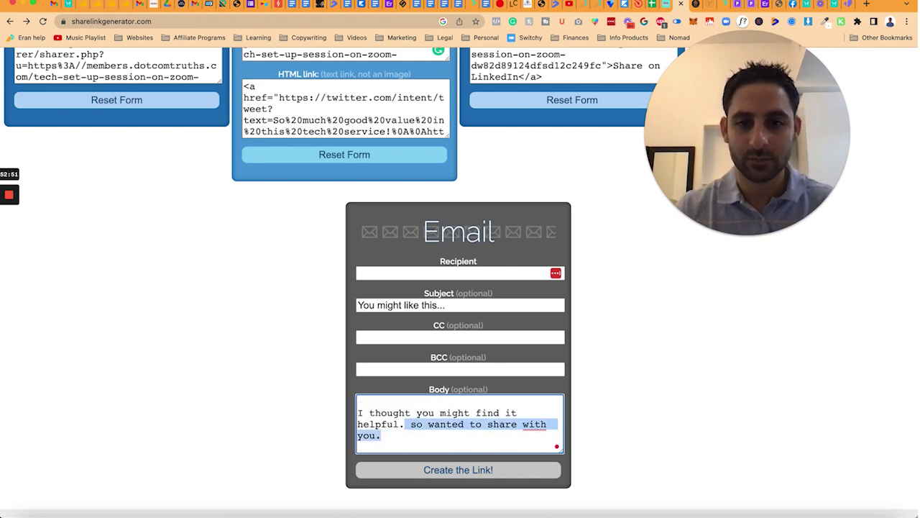
key(super+v)
key(super+shift+Left)
key(super+v)
click(499, 469)
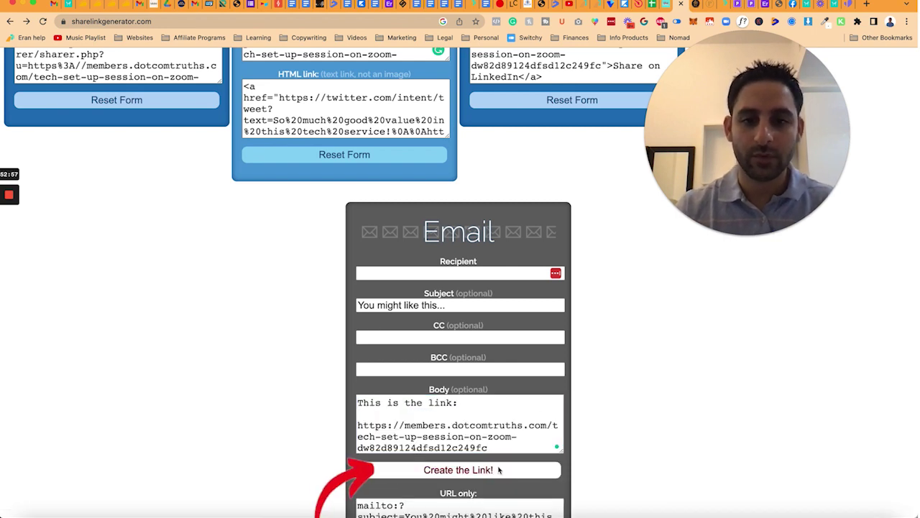
scroll(498, 469, down, 3)
click(465, 407)
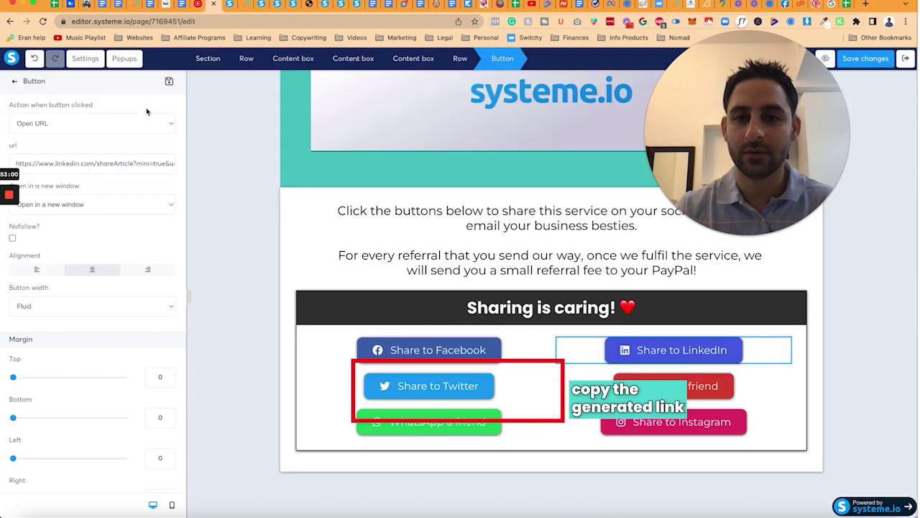
Step: Paste the email share link into Email a friend and save the referral page
key(super+v)
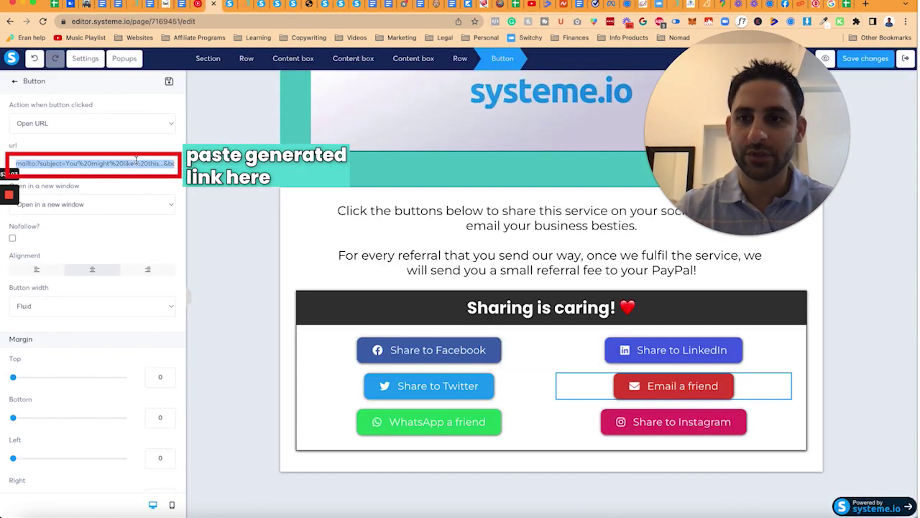
click(701, 423)
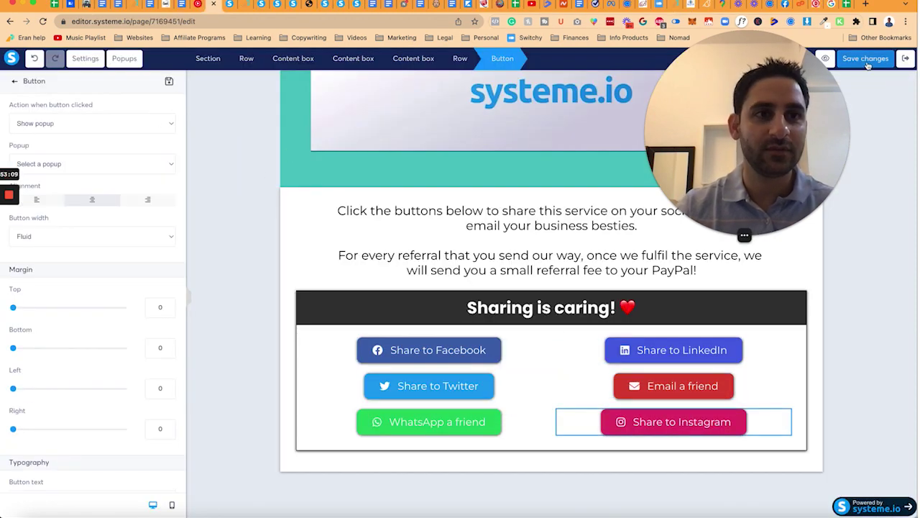
click(866, 60)
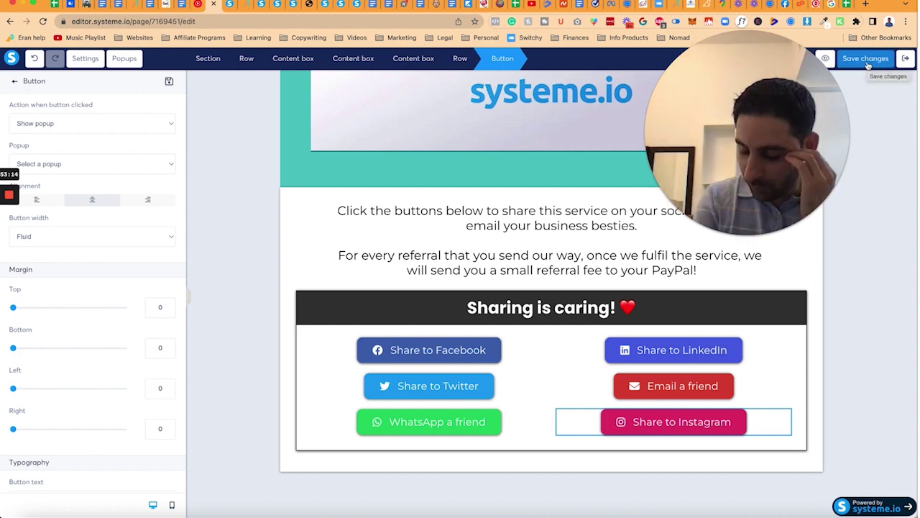
click(866, 61)
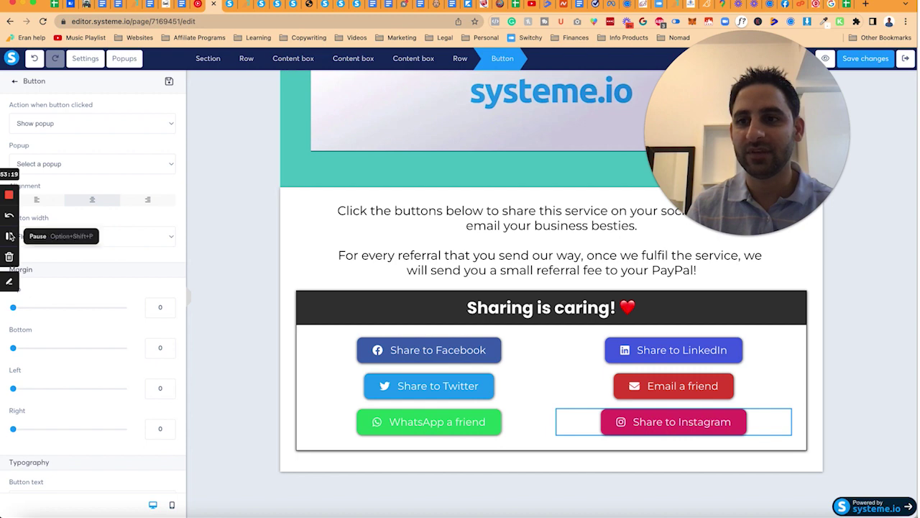
Step: Close the LinkedIn test and referral preview tabs, check the page settings, and return to the funnels dashboard
click(9, 235)
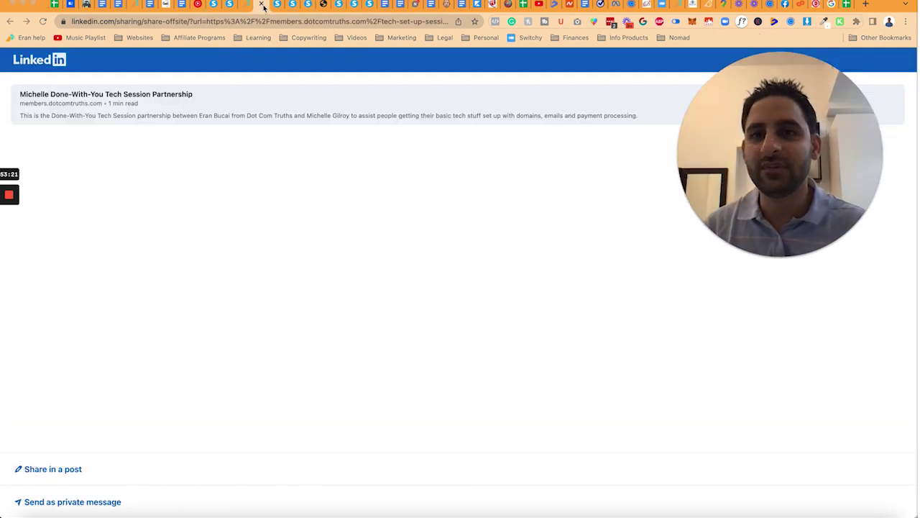
click(262, 4)
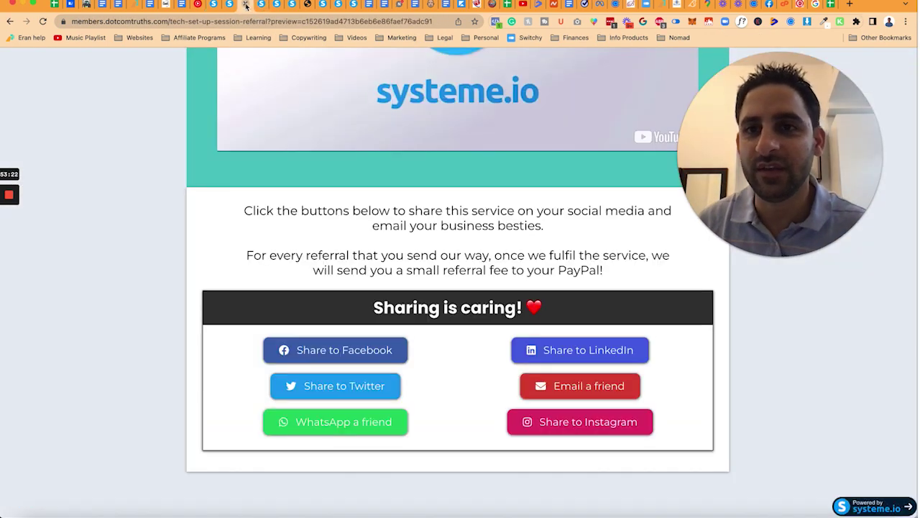
click(245, 3)
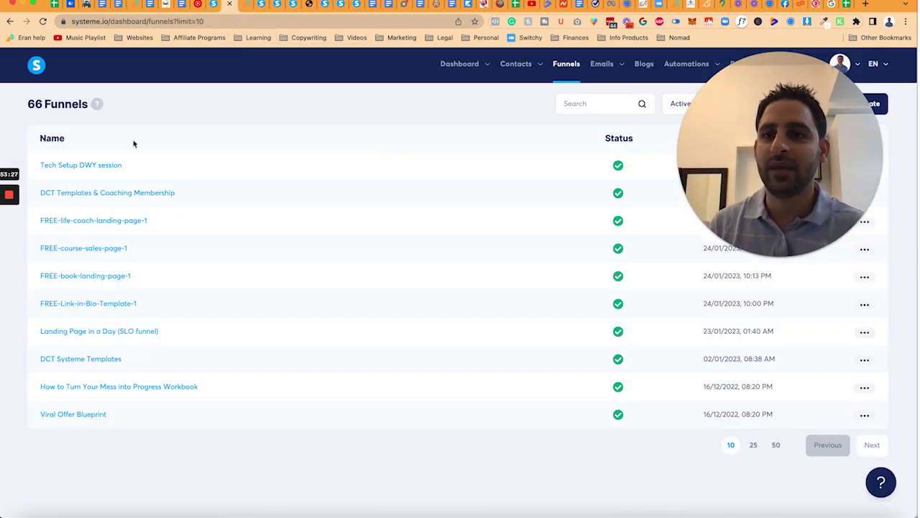
click(213, 5)
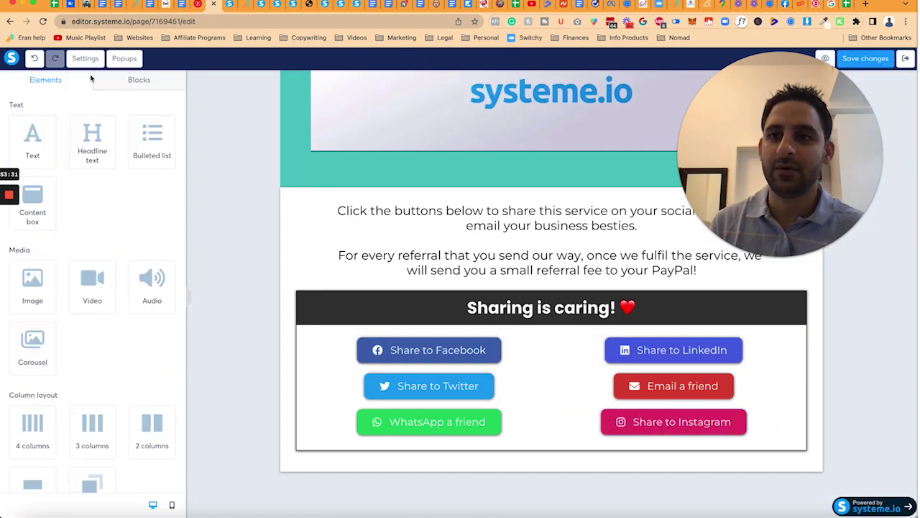
click(85, 58)
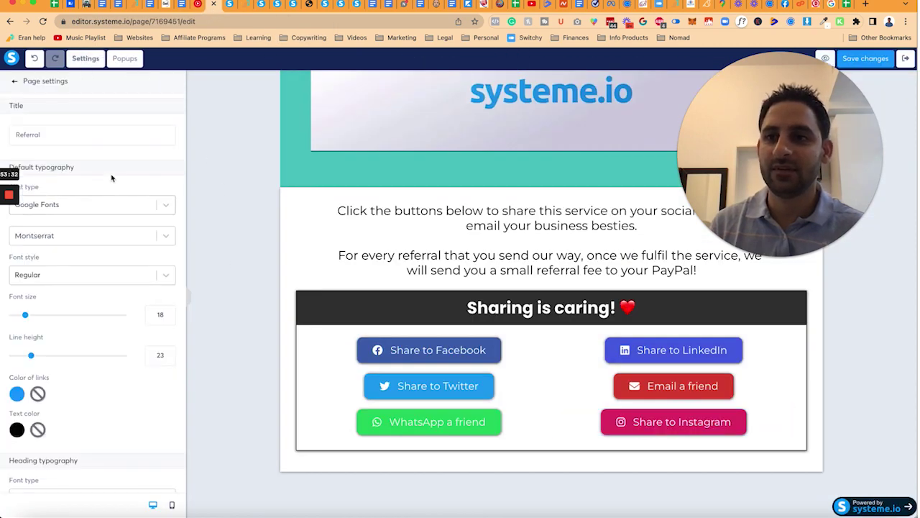
scroll(111, 173, down, 5)
scroll(113, 172, down, 5)
scroll(118, 237, up, 5)
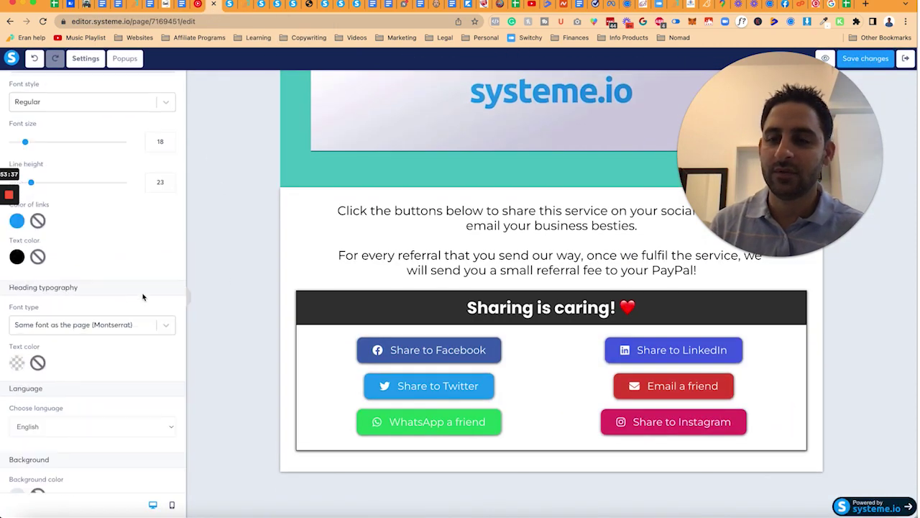
click(229, 5)
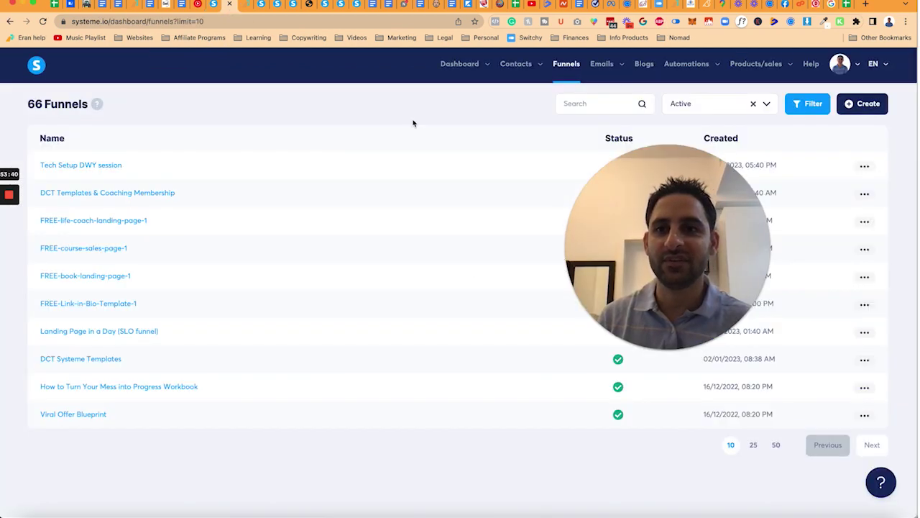
click(245, 5)
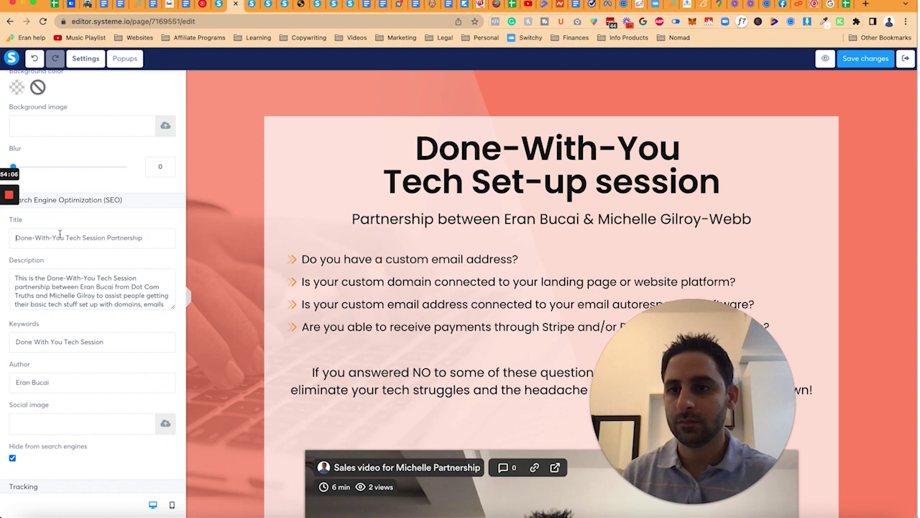
Step: Trim the SEO title to Done-With-You and strip the partner names from the SEO description
key(BackSpace)
key(shift+Left)
key(shift+Left)
key(shift+Left)
key(shift+Left)
key(shift+Left)
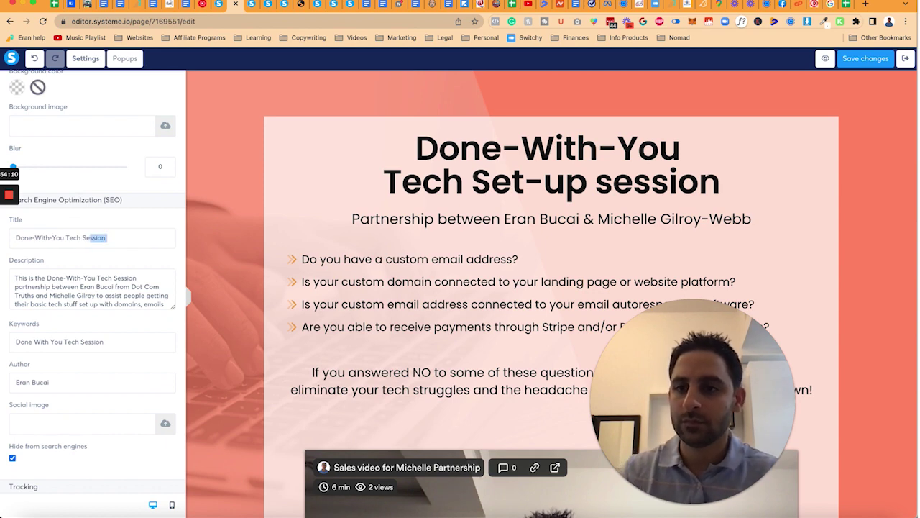
key(Delete)
key(Delete)
key(Delete)
key(Delete)
key(Delete)
key(Delete)
key(Delete)
key(Delete)
key(Delete)
key(Delete)
key(Delete)
key(Delete)
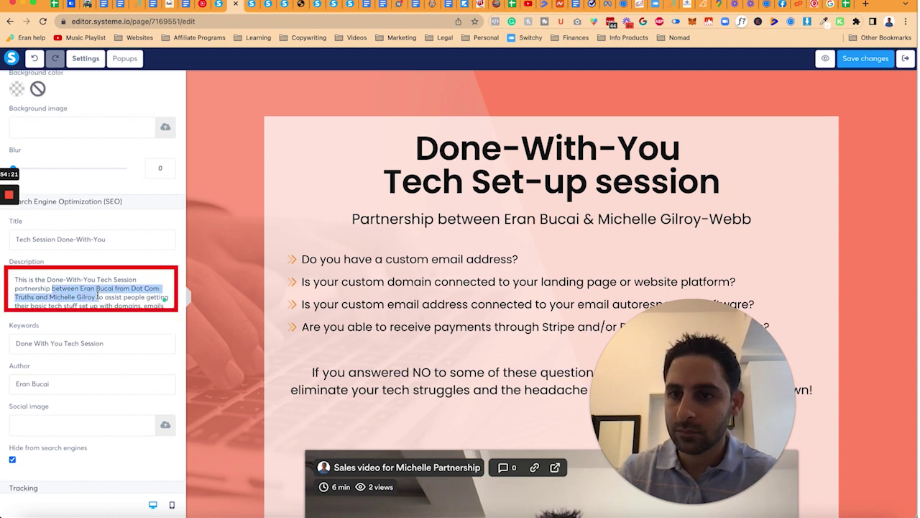
key(BackSpace)
text(to)
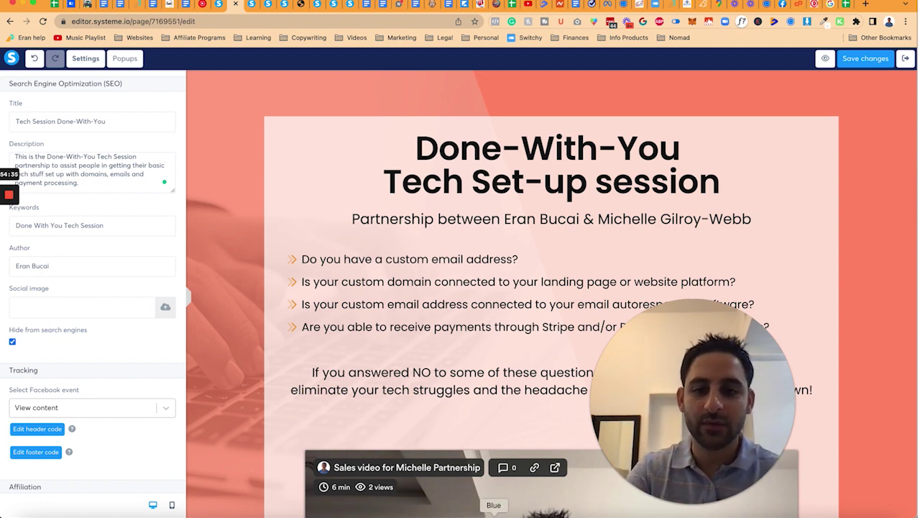
key(super+Tab)
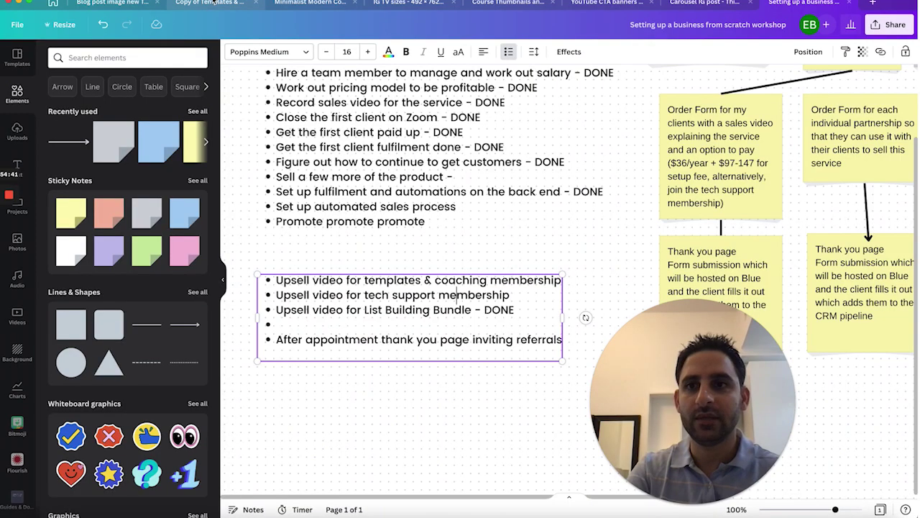
Step: Duplicate page 19 as page 20 and change its heading to DONE-WITH-YOU / TECH SET-UP SESSION
click(129, 3)
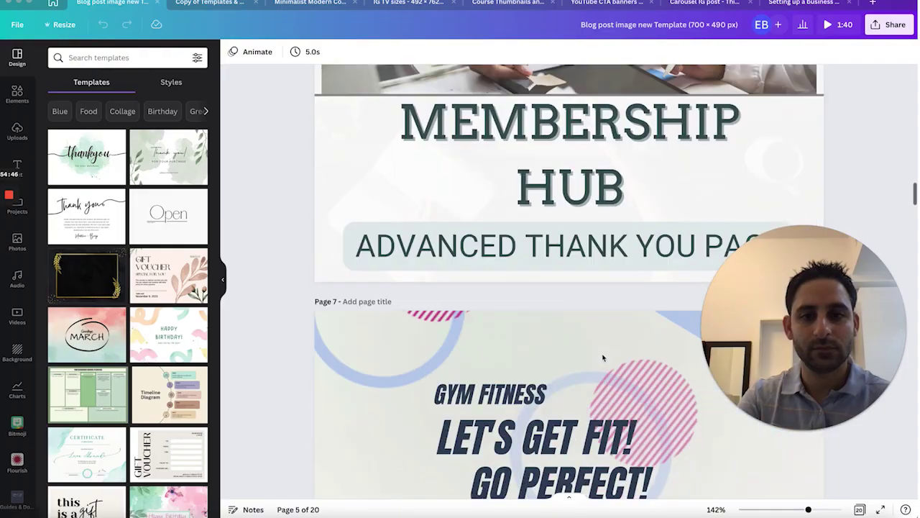
scroll(604, 358, down, 20)
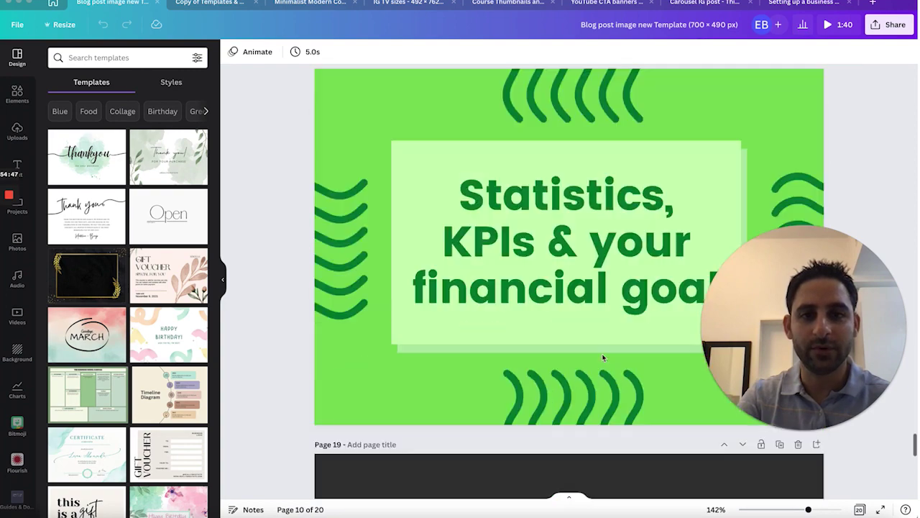
scroll(604, 357, down, 3)
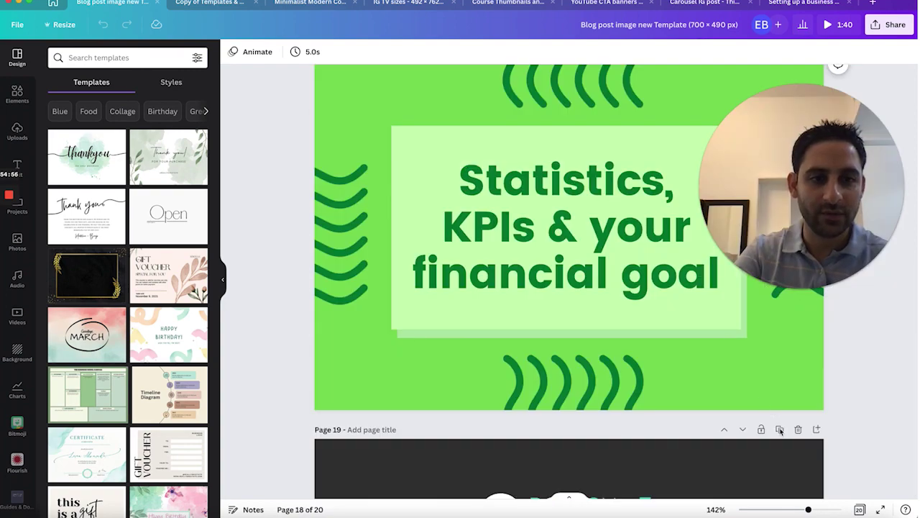
click(780, 429)
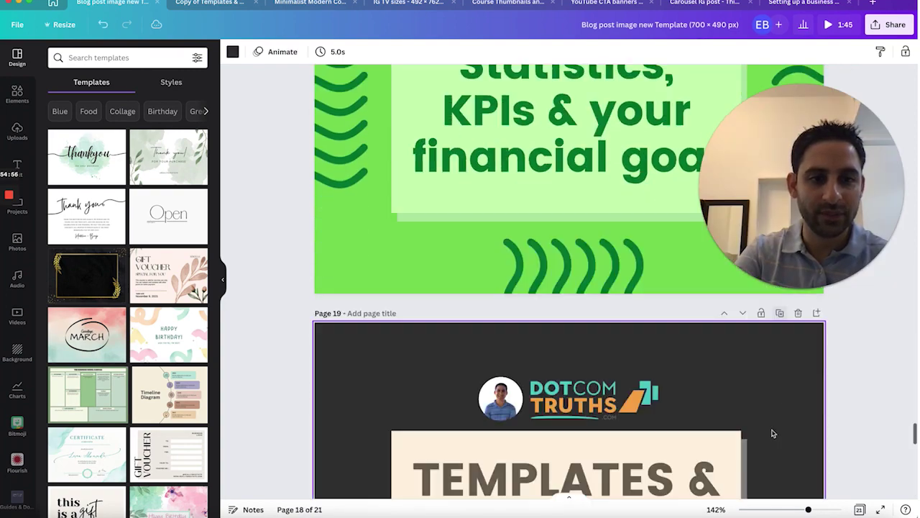
click(583, 400)
click(583, 399)
text(TEC)
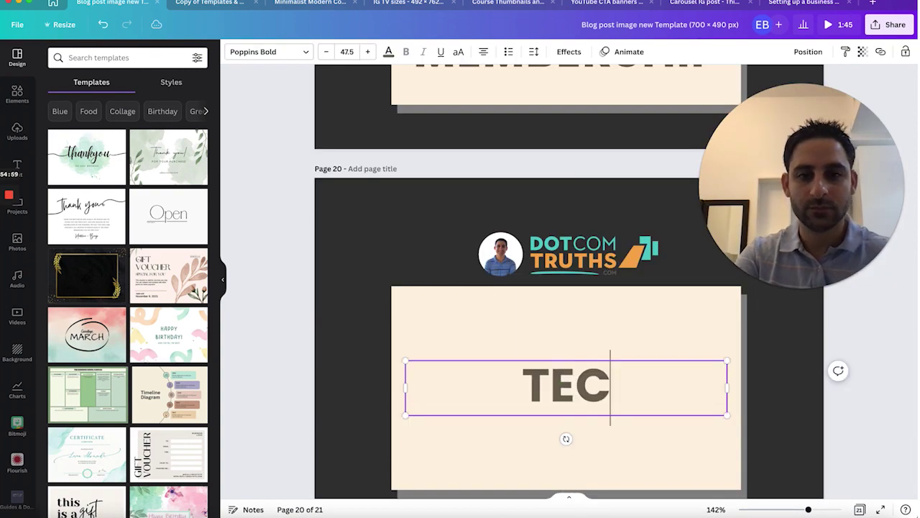
text(H SET-UP SESSION)
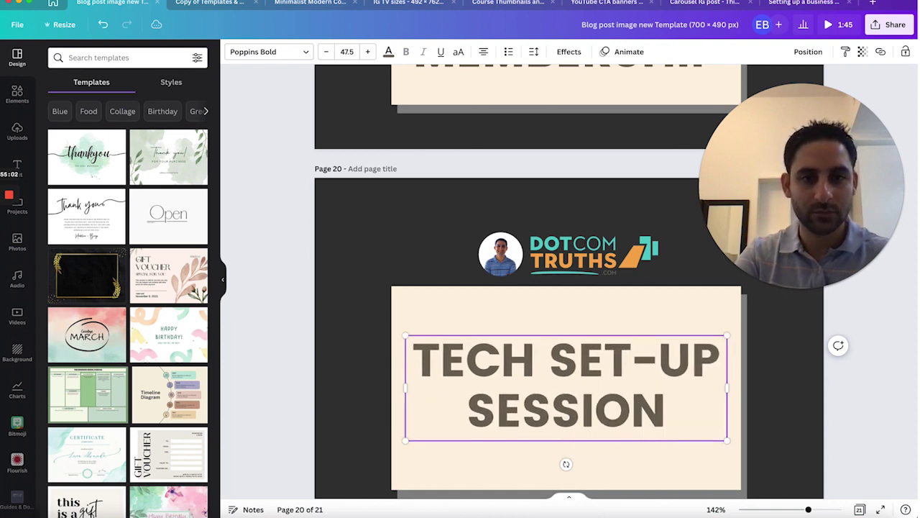
key(ctrl+Home)
text(DONE-WITH-YOU)
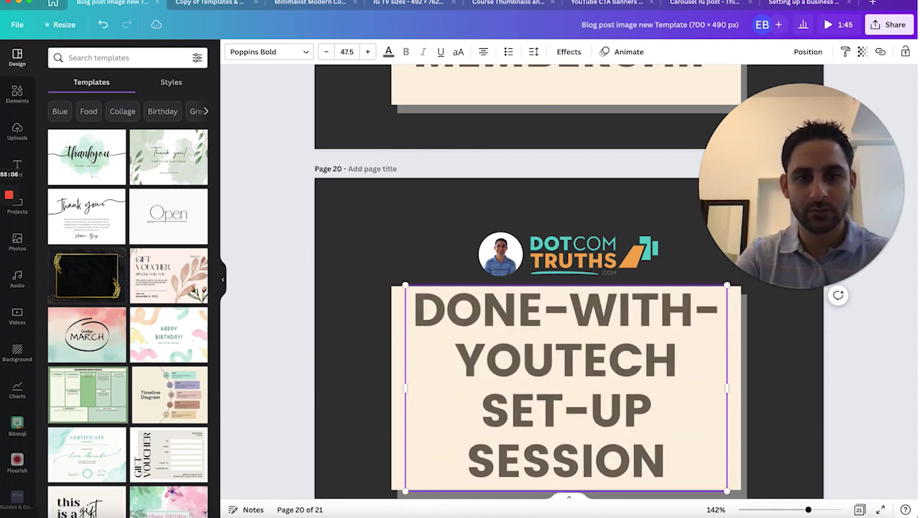
key(Return)
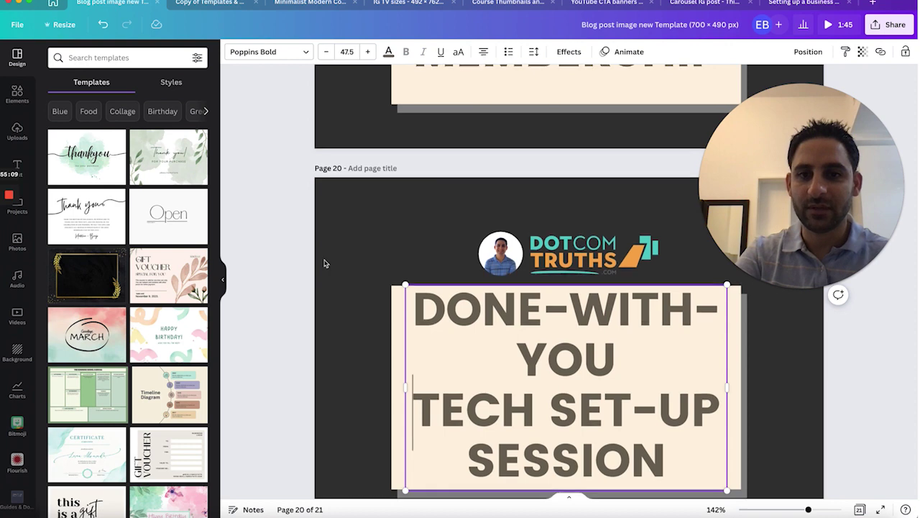
Step: Shrink the heading font to size 40 so DONE-WITH-YOU fits on one line
click(326, 52)
click(326, 51)
click(325, 51)
click(326, 52)
click(327, 53)
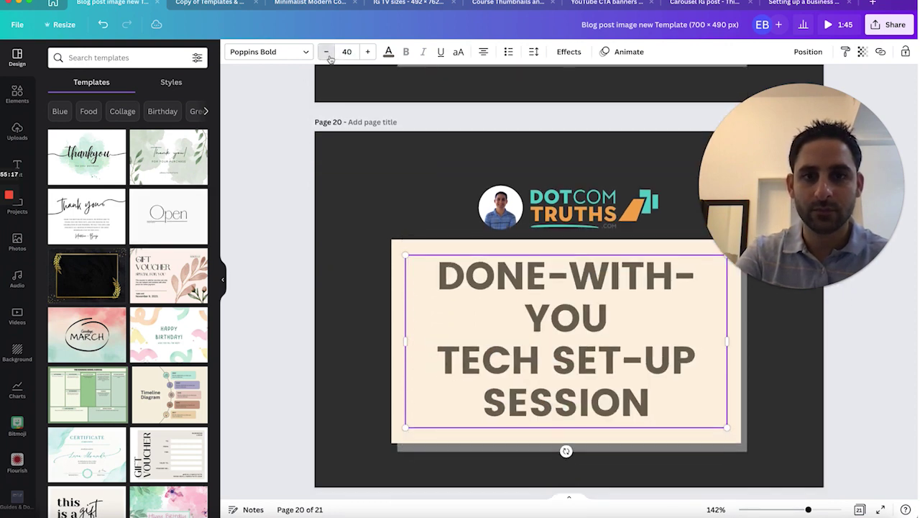
click(328, 54)
click(379, 294)
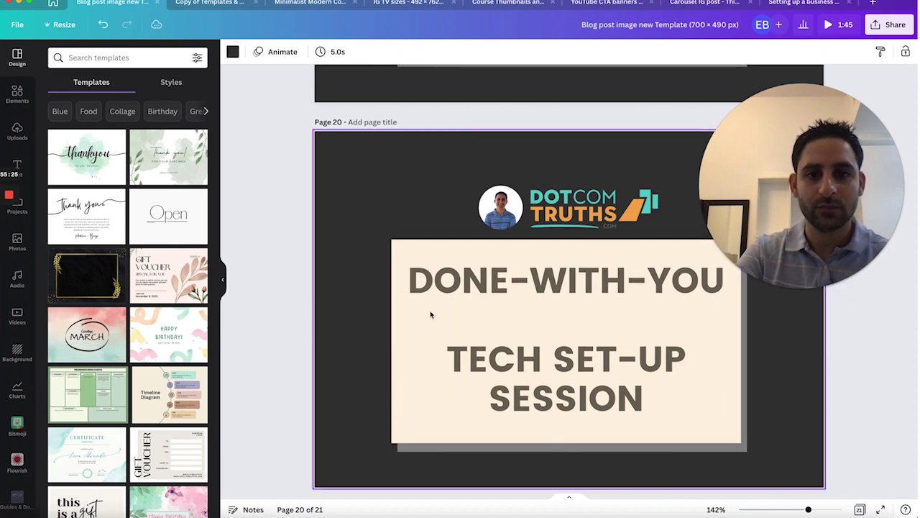
Step: Download only page 20 as a PNG, naming it for the Done-With-You tech set-up session
click(888, 24)
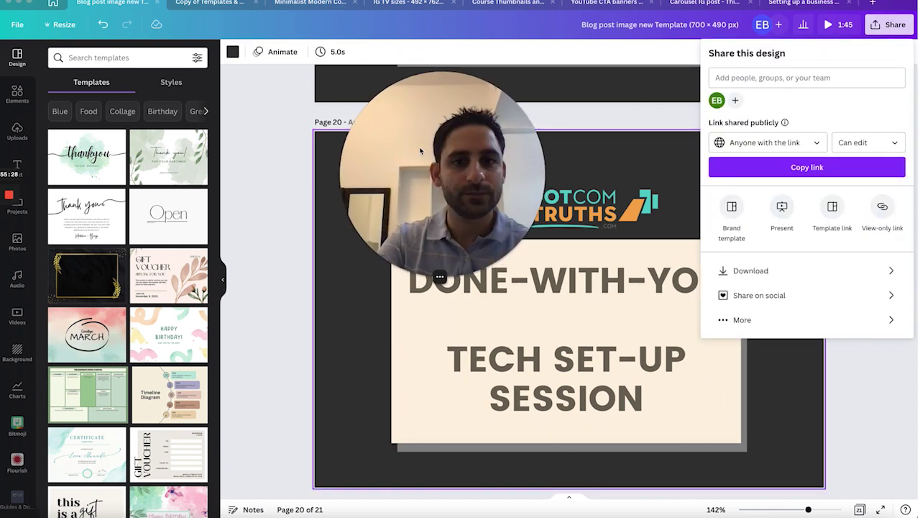
click(778, 271)
click(763, 97)
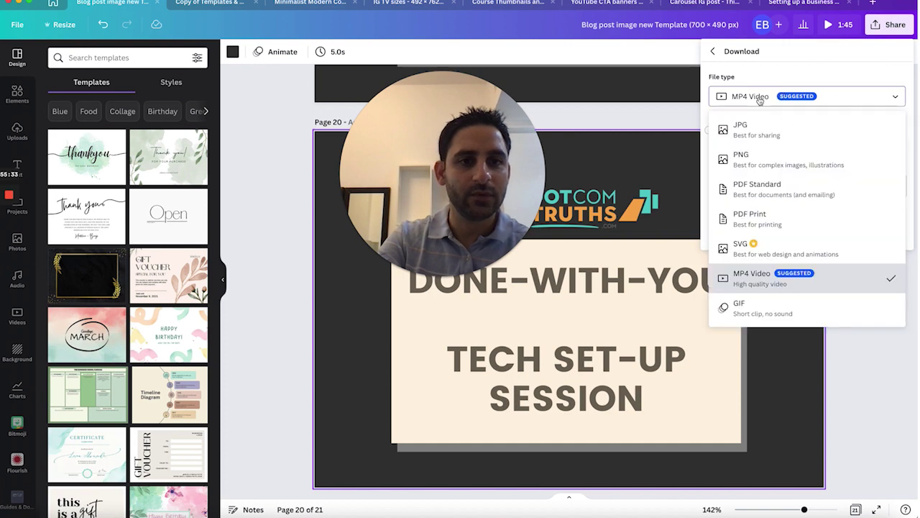
click(761, 164)
click(796, 213)
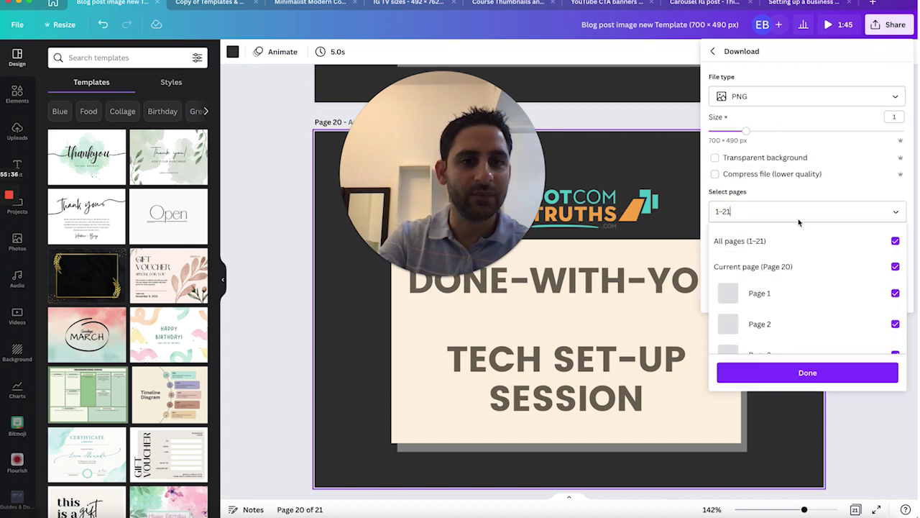
click(896, 241)
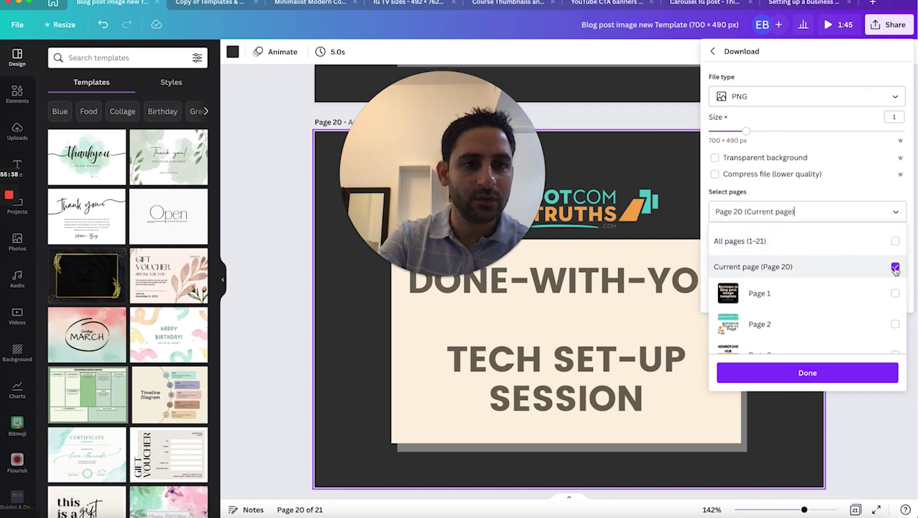
click(883, 372)
click(811, 294)
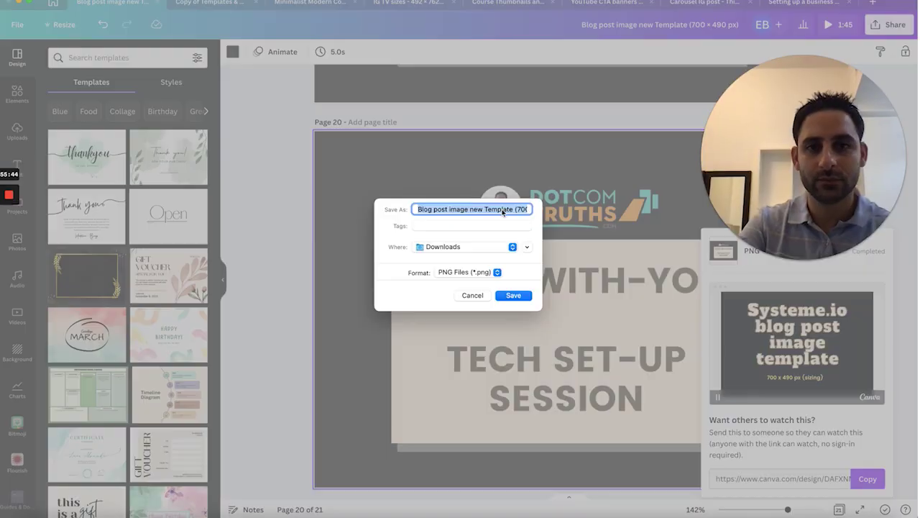
text(Done with you tech set up session eran bucai dot co)
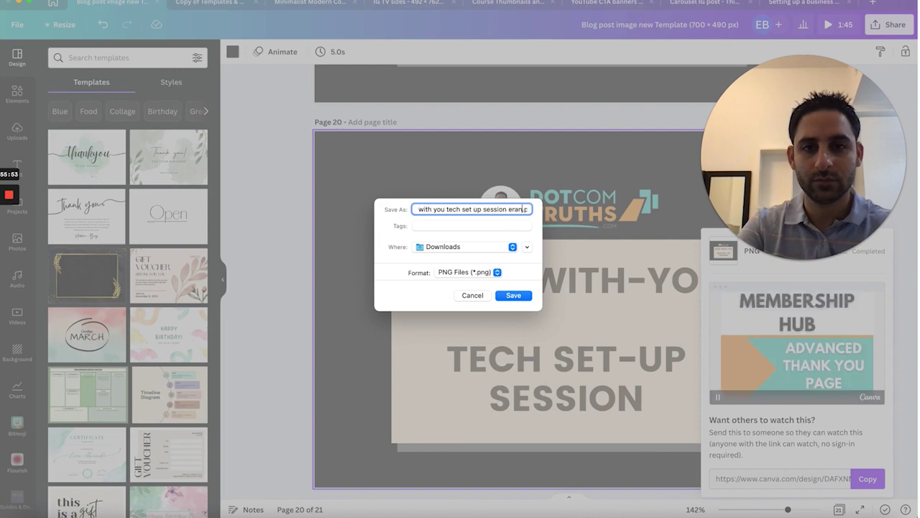
text(m)
key(super+Tab)
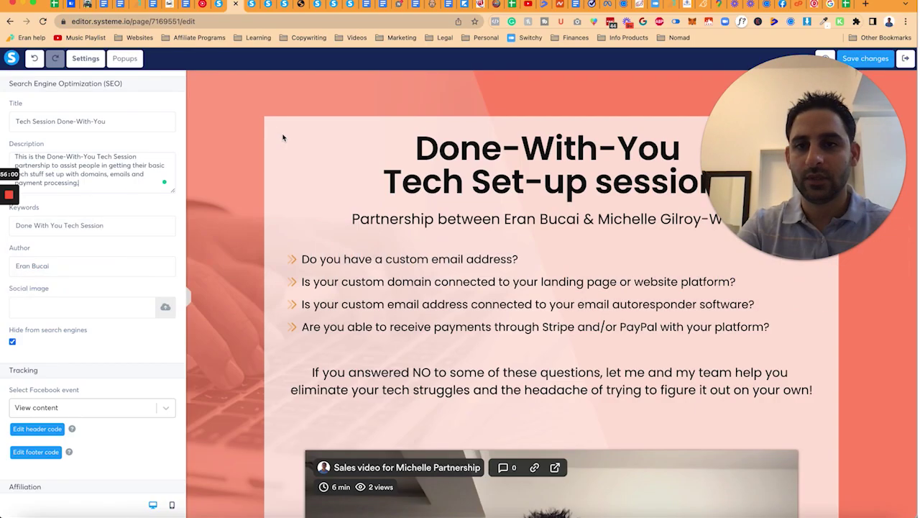
Step: Upload the Done-With-You tech set-up PNG as the social image and untick Hide from search engines
click(165, 310)
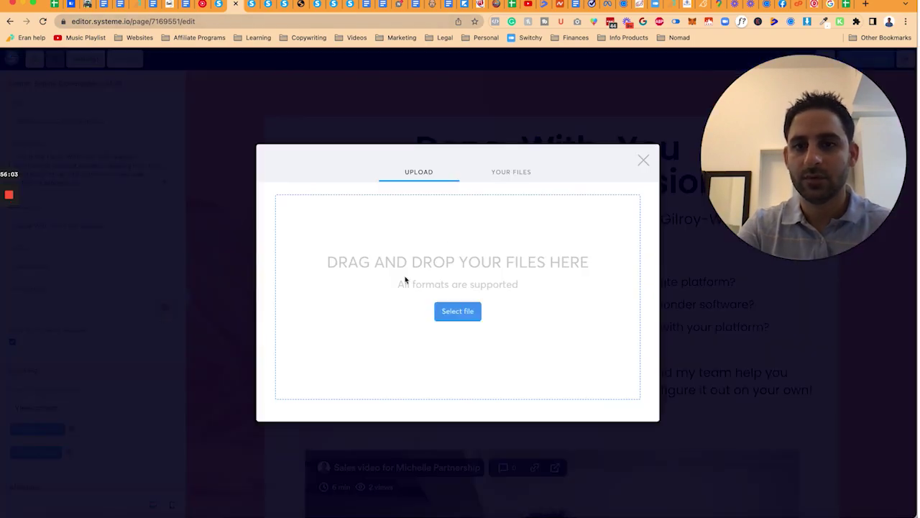
click(457, 310)
click(337, 143)
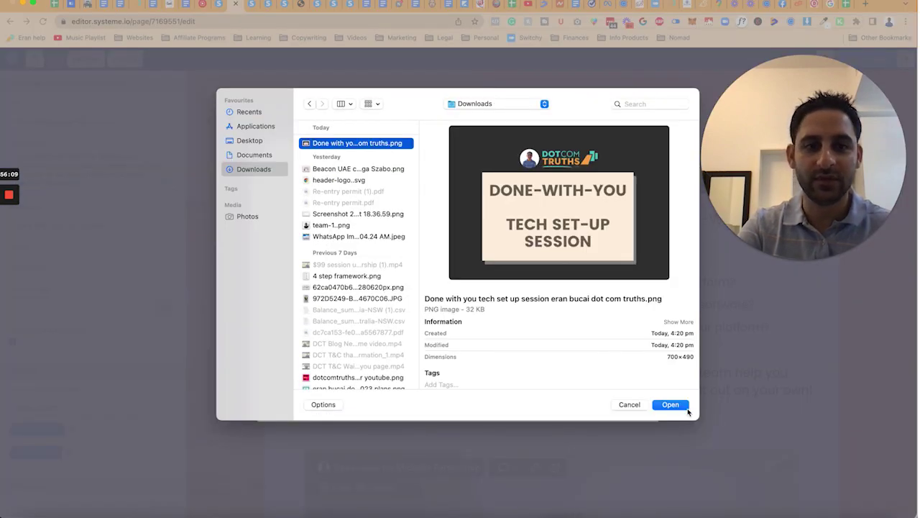
click(678, 404)
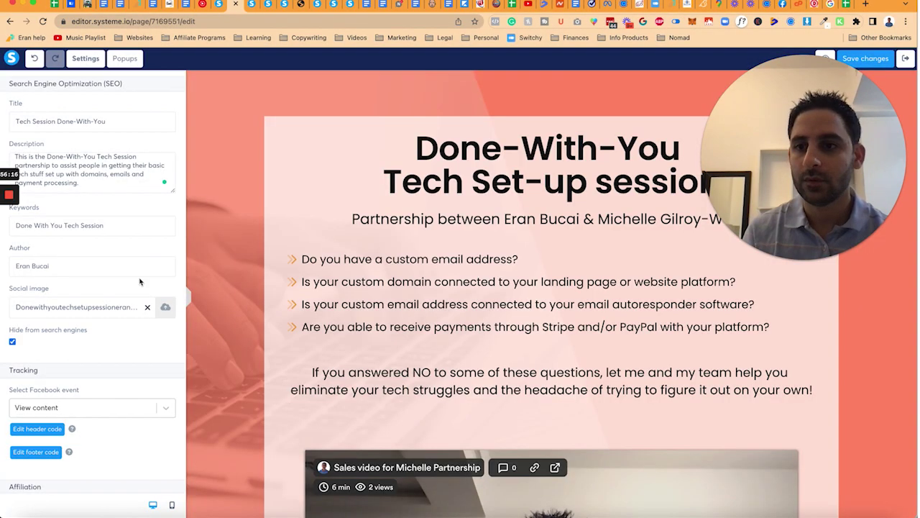
scroll(86, 317, up, 1)
click(14, 349)
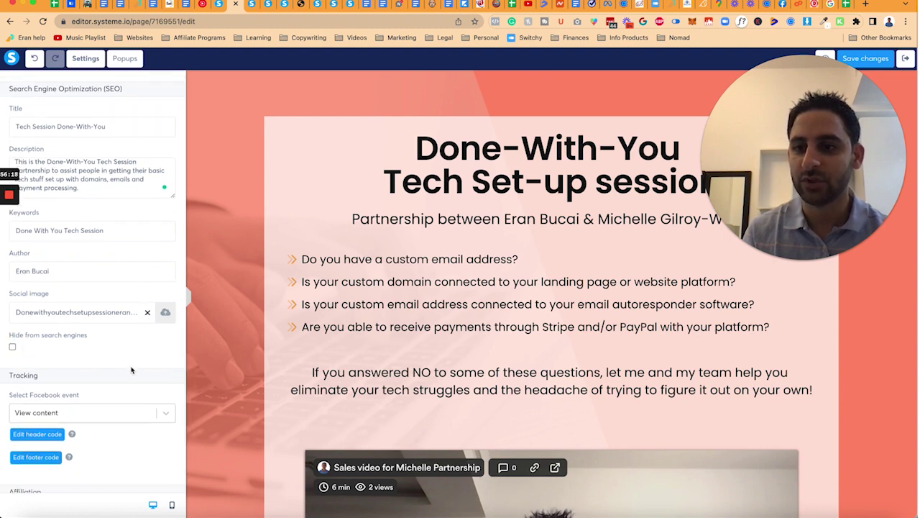
scroll(131, 370, up, 5)
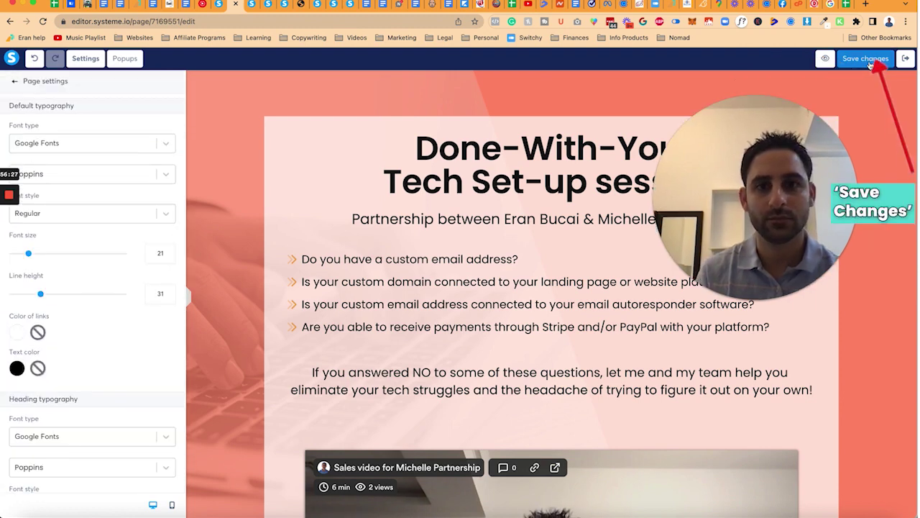
Step: Save the page and change the subtitle to 'Get 1-on-1 help on Zoom to eliminate your tech struggles!'
click(870, 63)
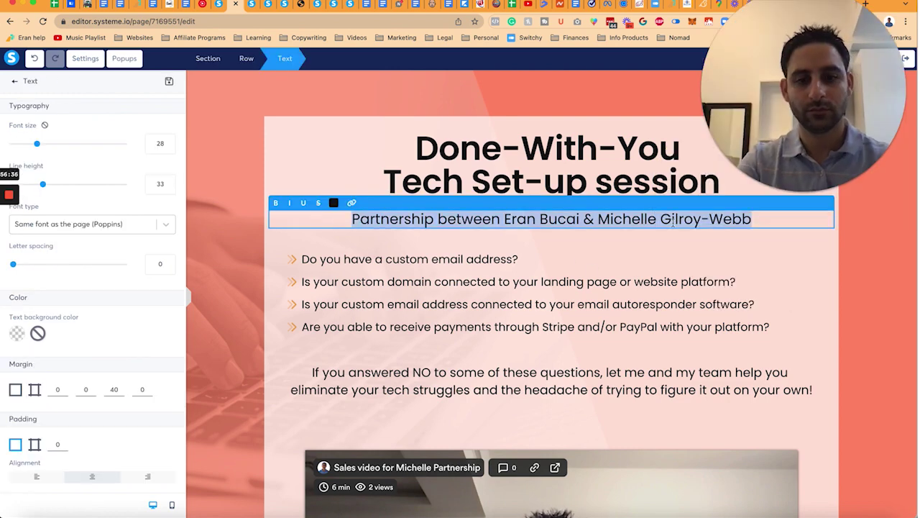
text(Get 1-on-1 help )
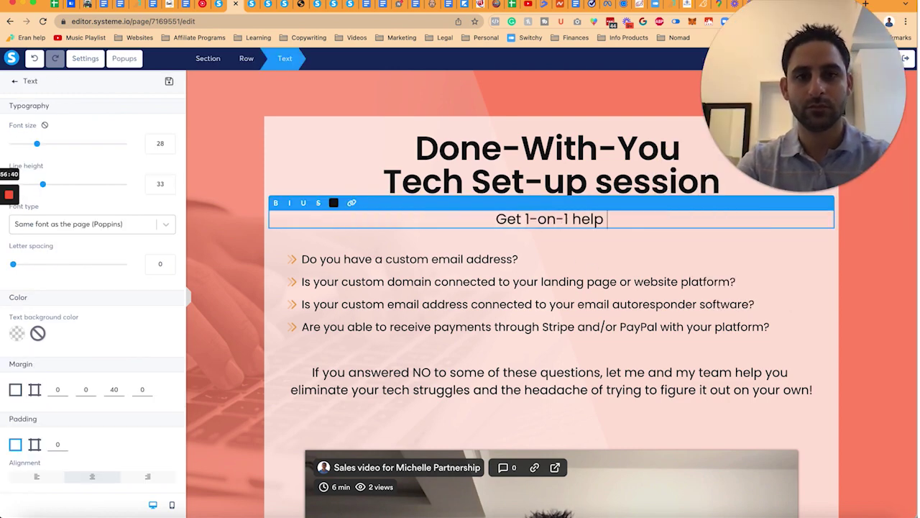
text(on Zoom to eliminate your tech strulgge)
key(BackSpace)
key(BackSpace)
key(BackSpace)
key(BackSpace)
text(ggles!)
click(581, 391)
Step: Leave the page editor to return to the funnel step settings
scroll(581, 390, down, 3)
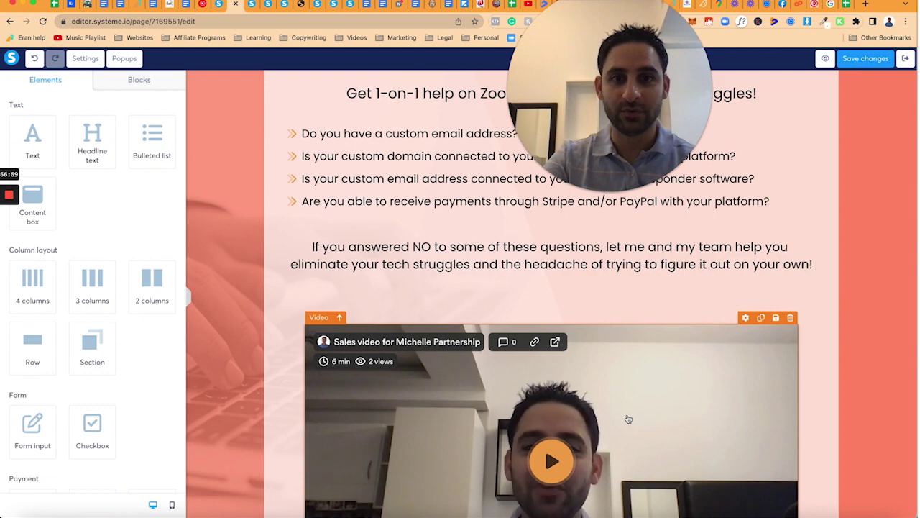
scroll(628, 418, down, 3)
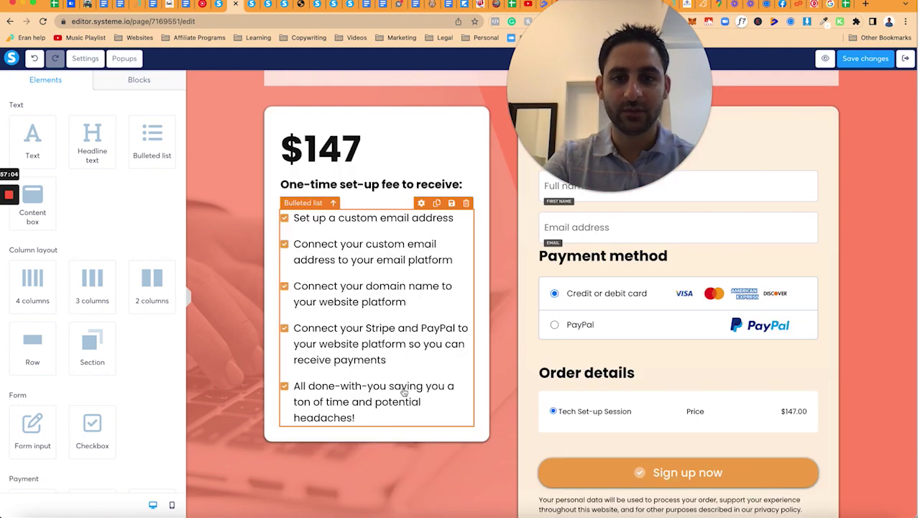
scroll(404, 391, down, 1)
scroll(404, 392, up, 10)
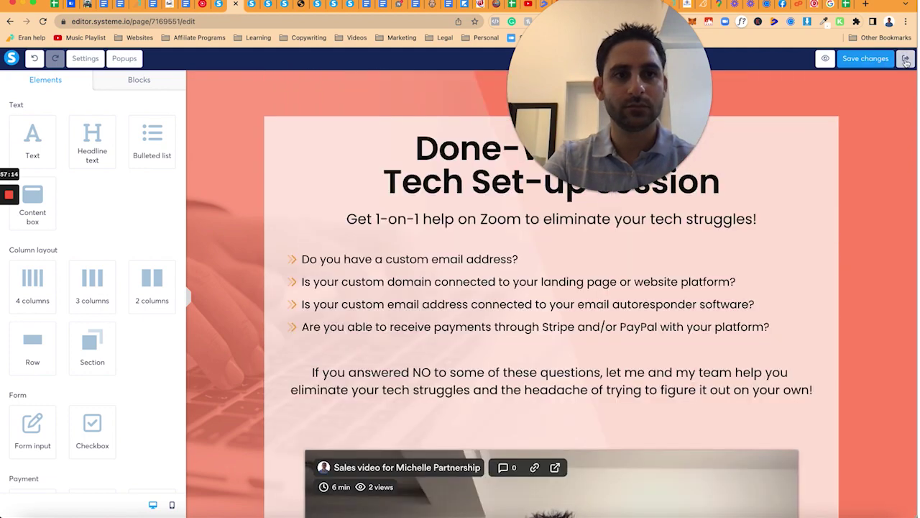
click(905, 61)
key(super+Tab)
Step: Add an empty bullet below List Building Bundle in the Canva upsell to-do list
key(super+Tab)
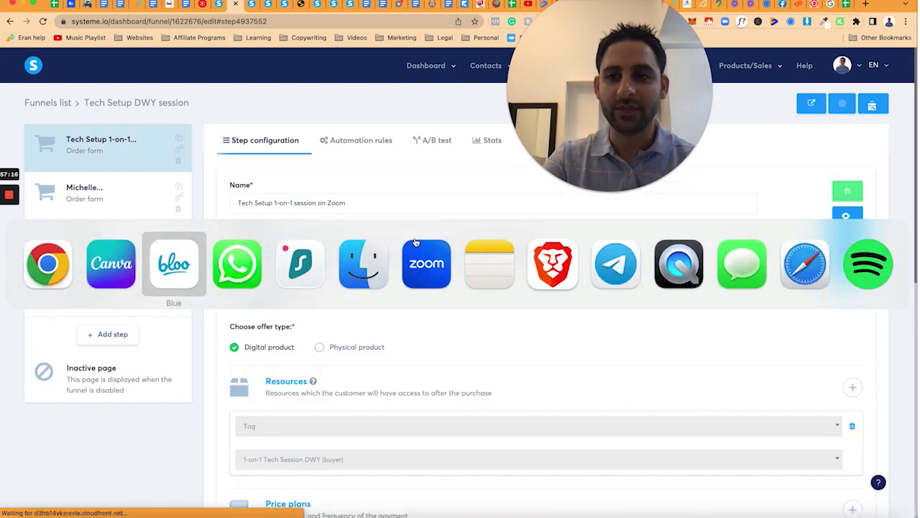
key(super+Tab)
key(super+Tab)
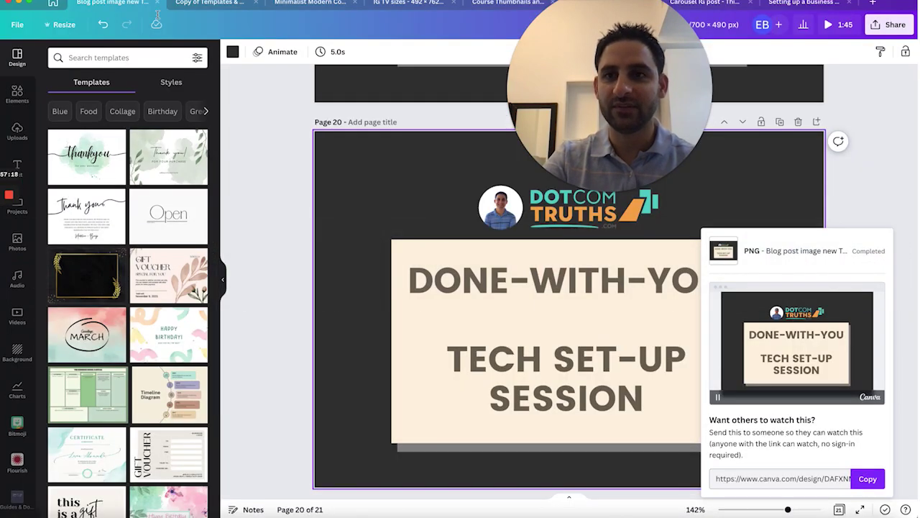
key(ctrl+shift+Tab)
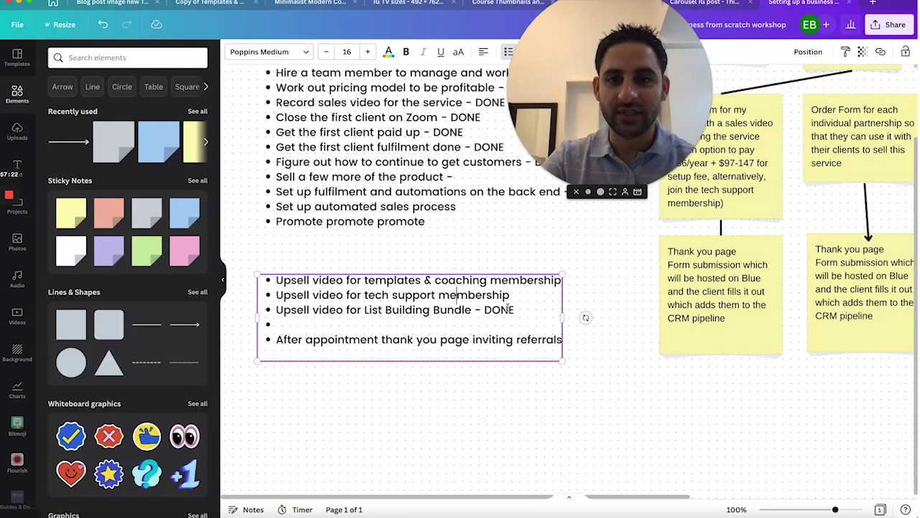
key(Return)
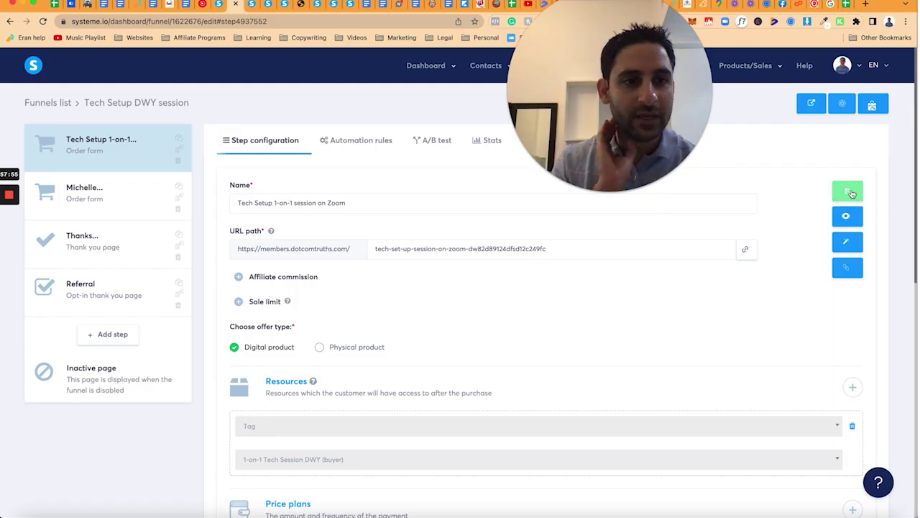
Step: Save the Tech Setup 1-on-1 session step, view its automation rules, and close the page editor tab
click(851, 193)
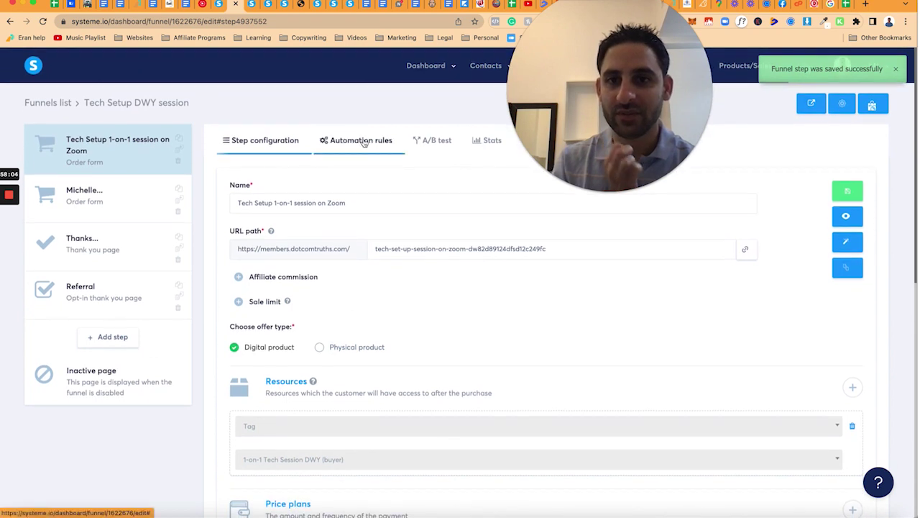
click(363, 141)
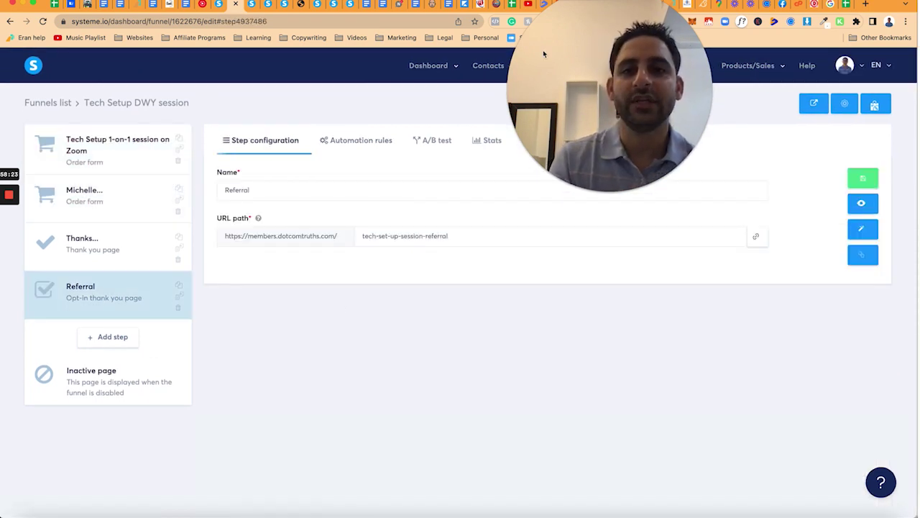
drag(542, 54, 612, 184)
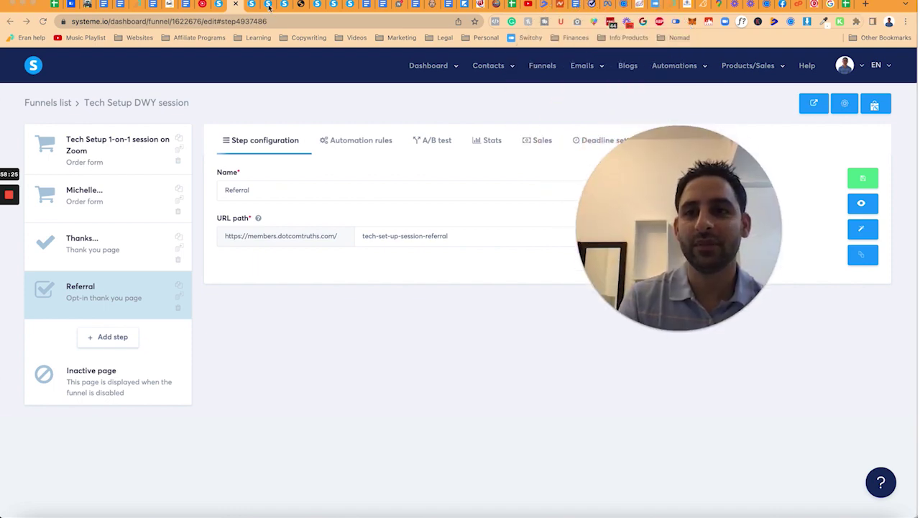
click(269, 6)
click(269, 6)
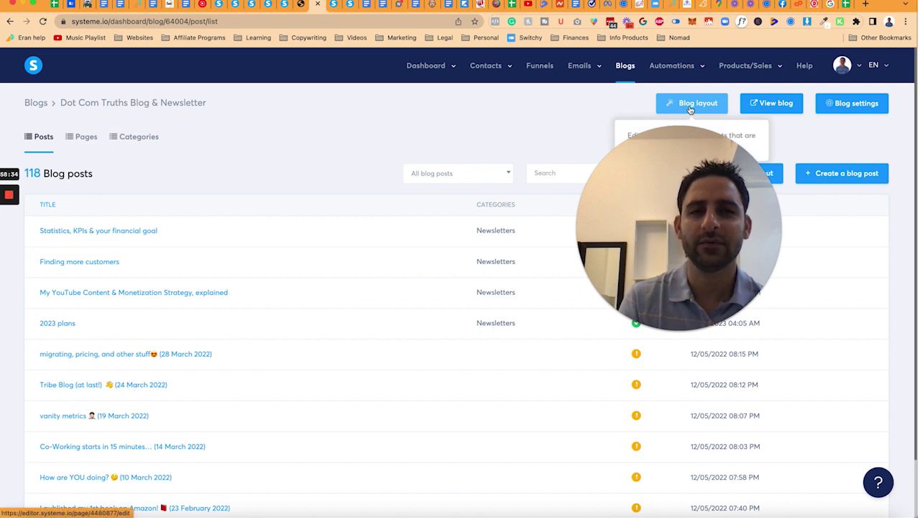
Step: Save the post list page's Instagram popup as block 'how to share on instagram popup (template)' and exit
click(81, 144)
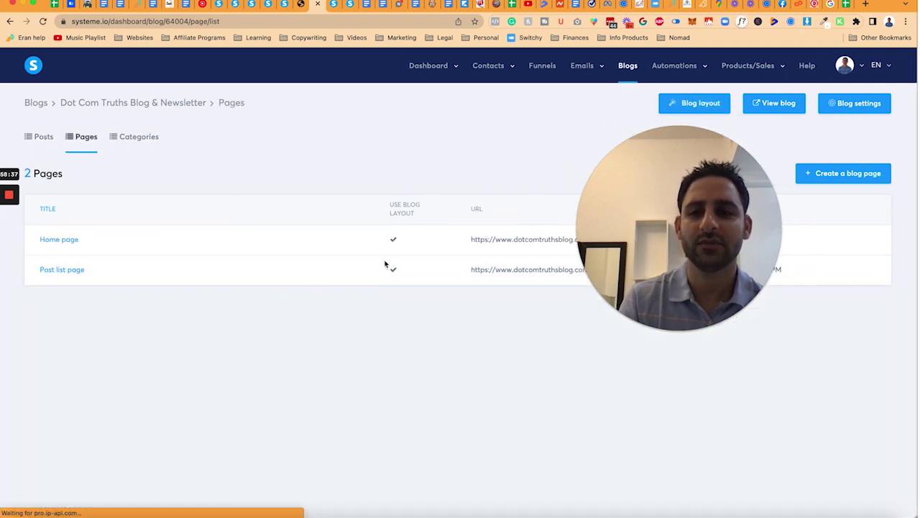
click(81, 276)
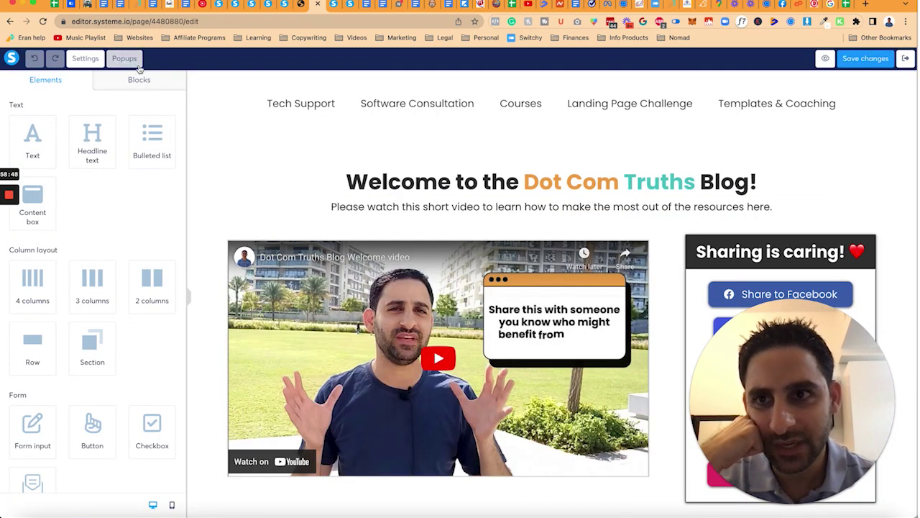
click(123, 58)
click(158, 87)
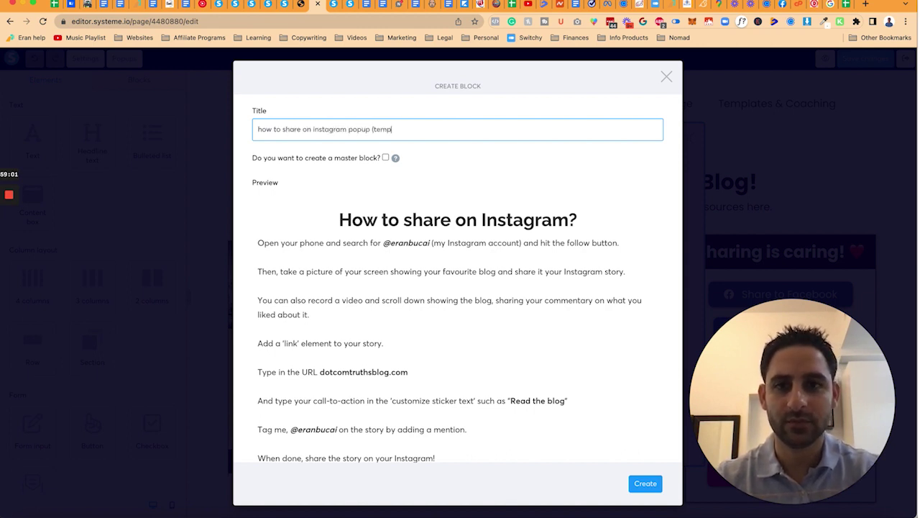
key(Return)
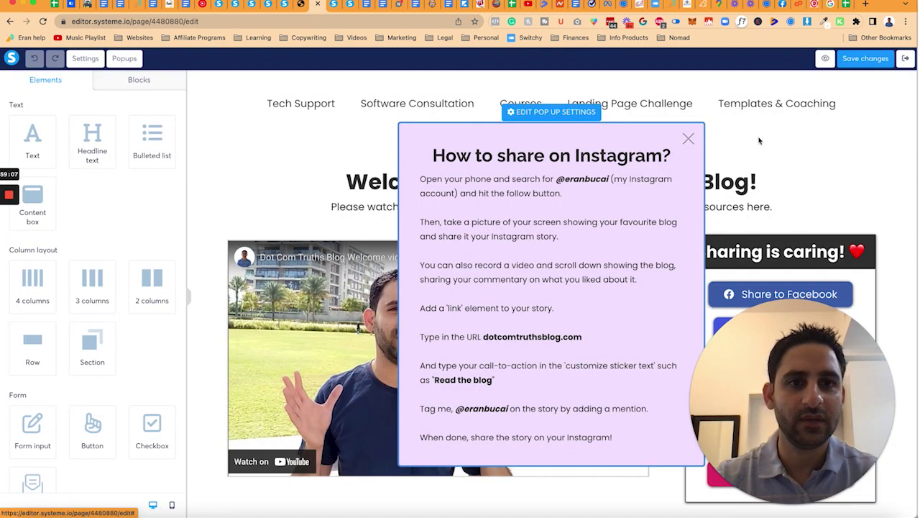
click(906, 58)
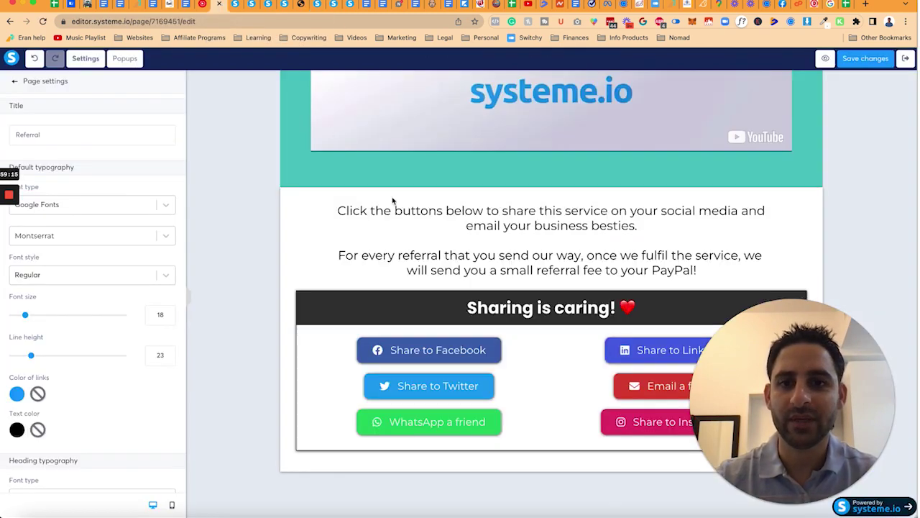
Step: Add a new Referral page popup, clear its default content, and insert the saved Instagram block
click(125, 58)
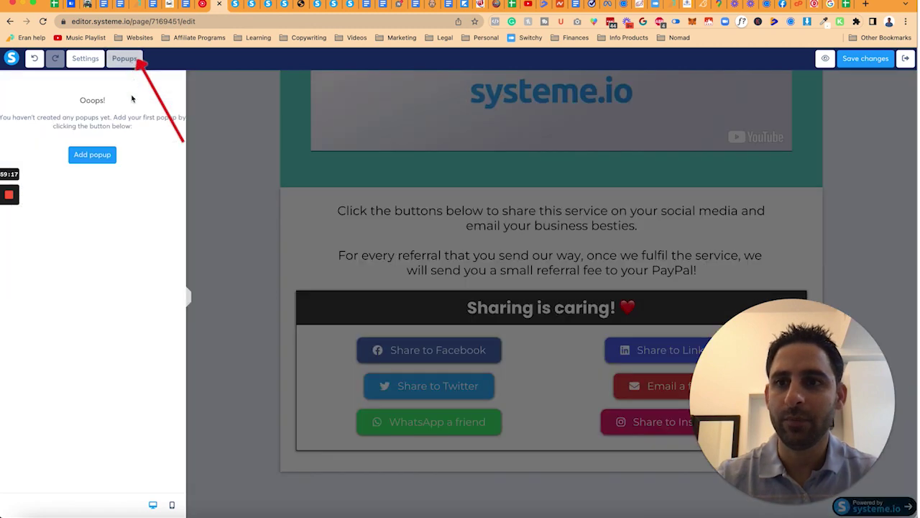
click(92, 154)
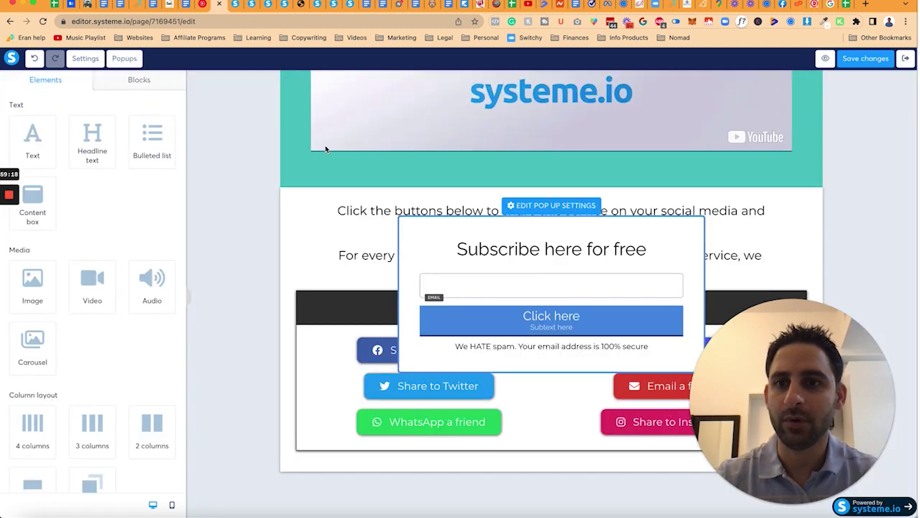
click(681, 226)
click(548, 80)
click(139, 80)
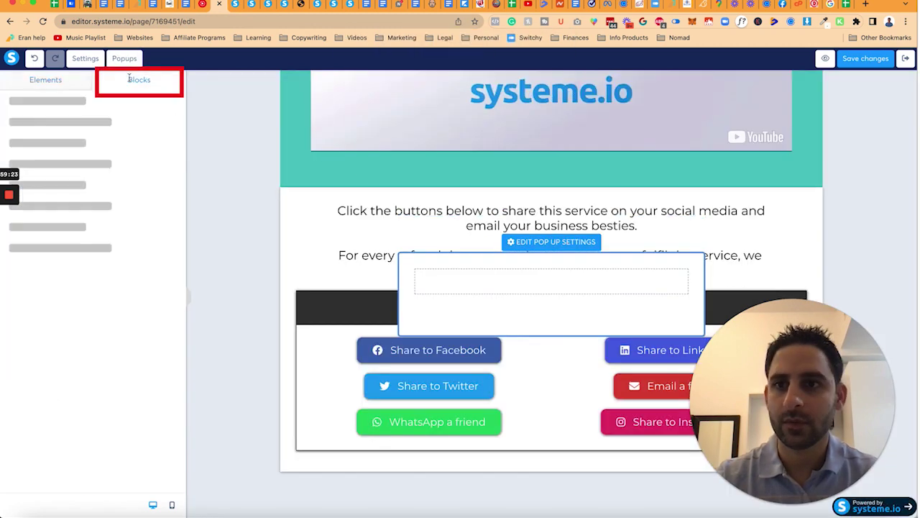
click(62, 124)
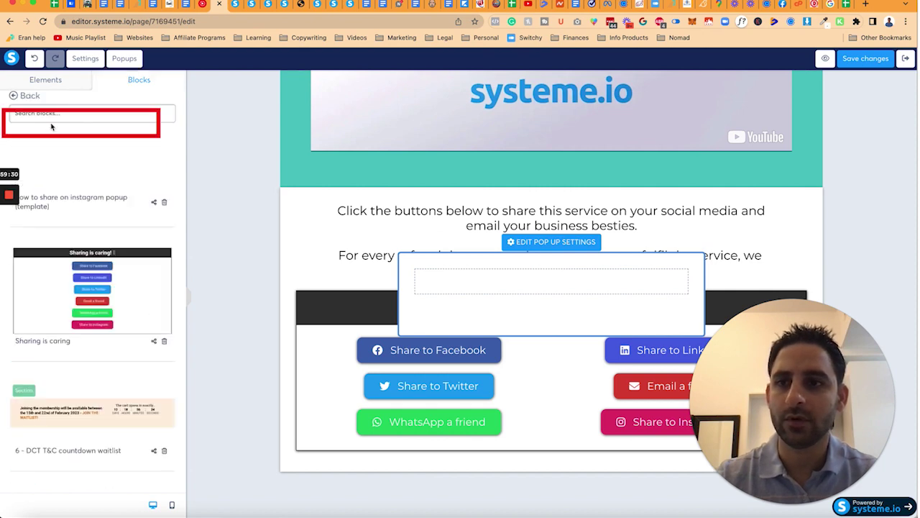
drag(107, 189, 518, 282)
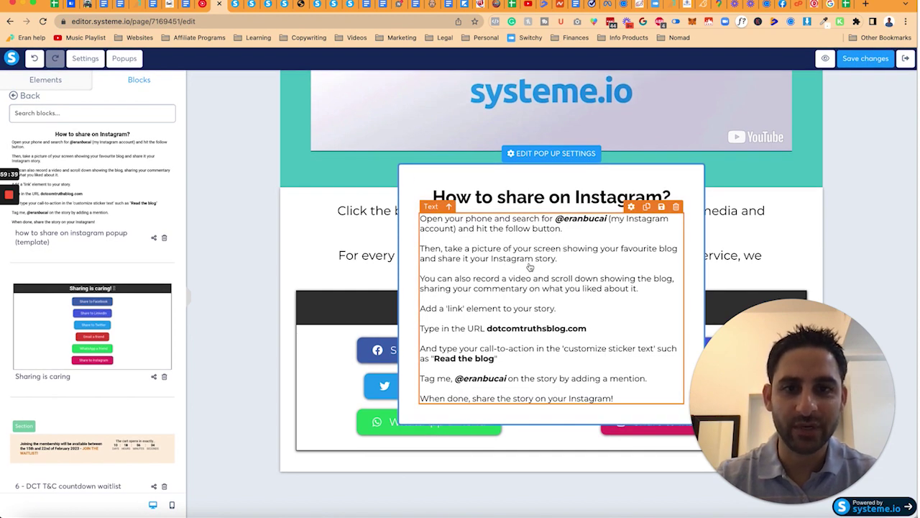
Step: Reword the popup's second paragraph to mention the sales page and sharing something about this service
click(598, 259)
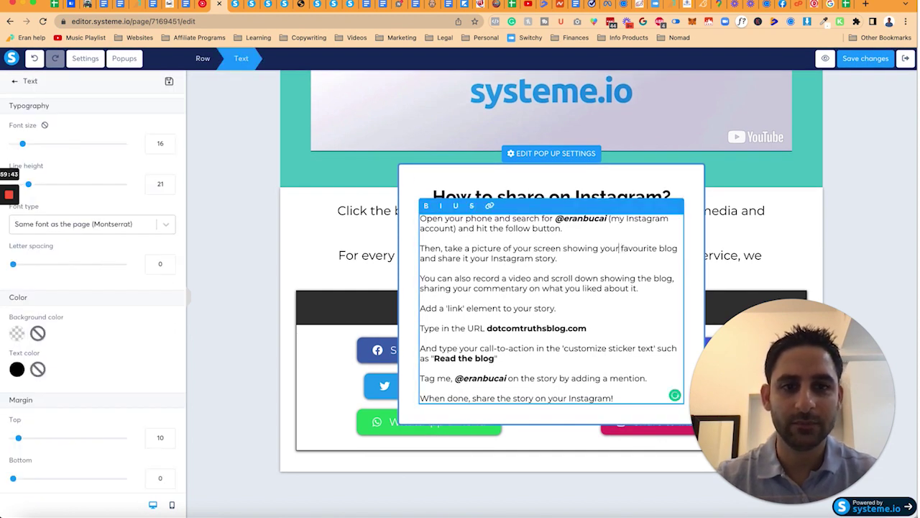
text(the sales page)
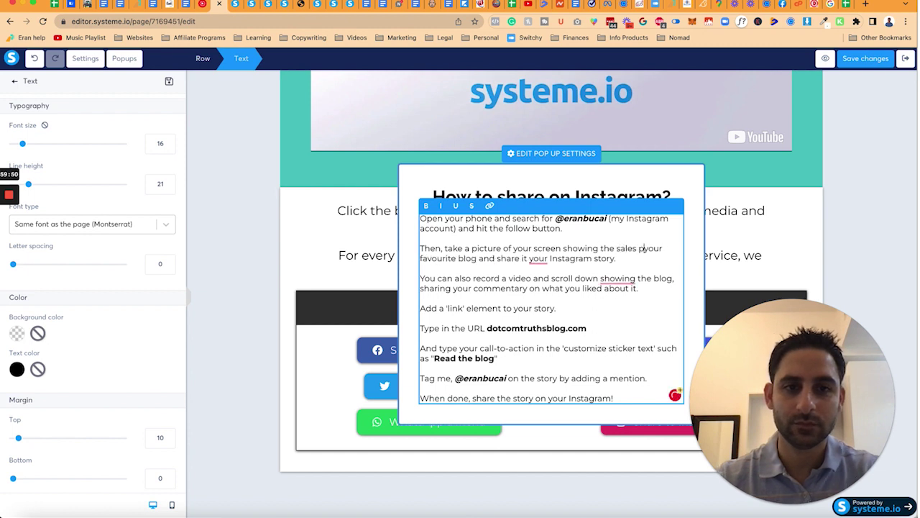
text( explaining the service or recording)
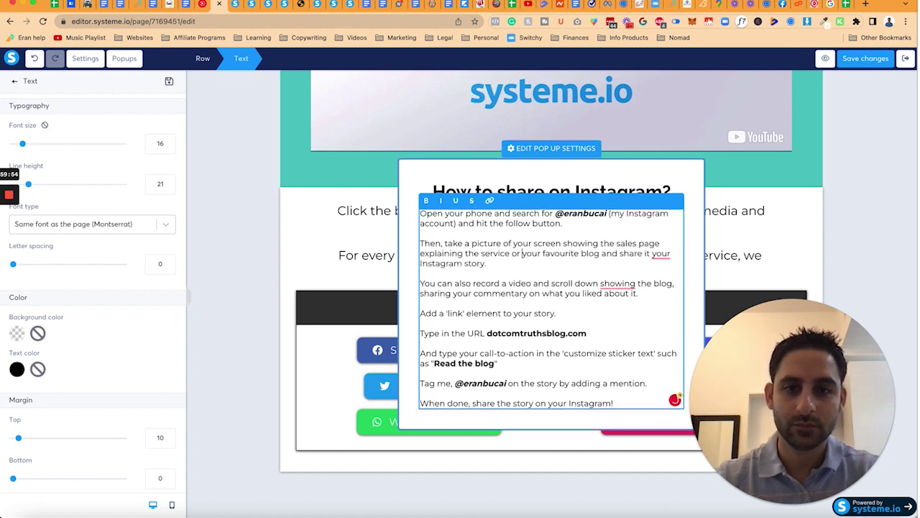
key(BackSpace)
key(BackSpace)
key(BackSpace)
key(BackSpace)
text(yourself shar)
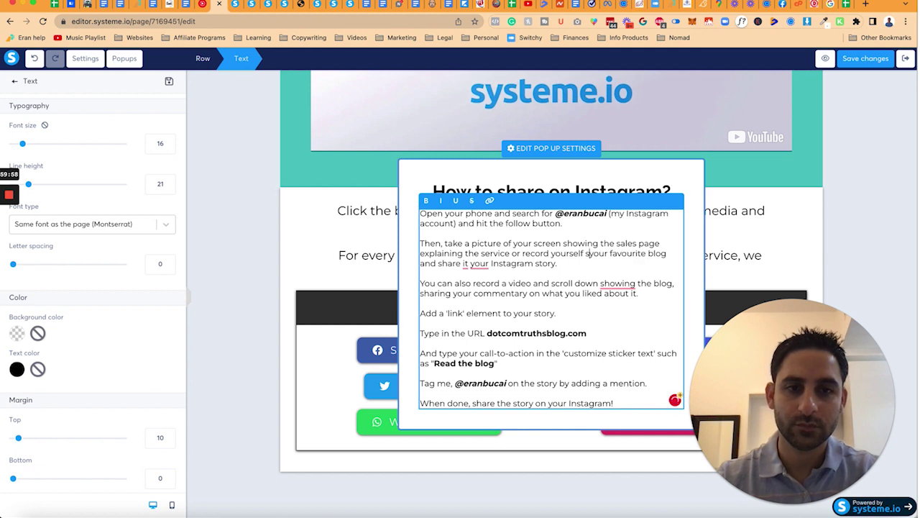
text(ing something about this ser)
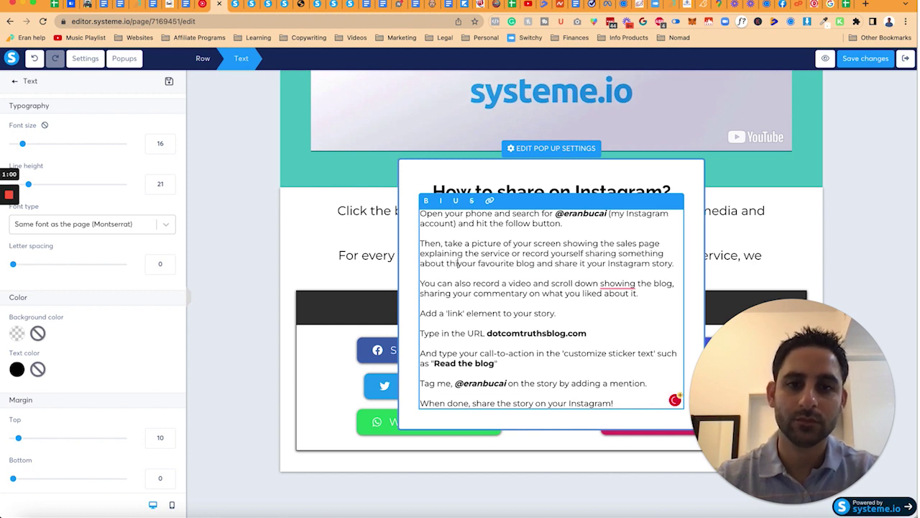
key(shift+Down)
key(shift+Down)
key(shift+Down)
key(shift+Down)
key(shift+Down)
text(vice.)
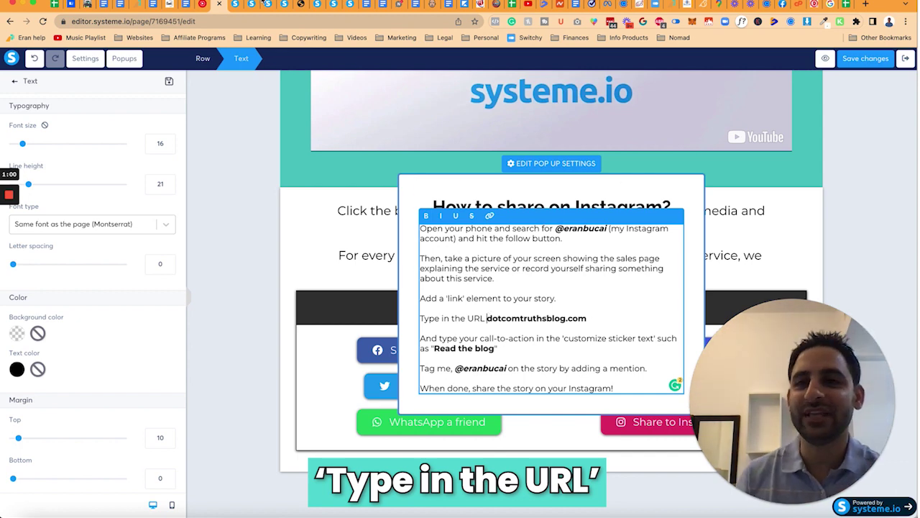
click(234, 6)
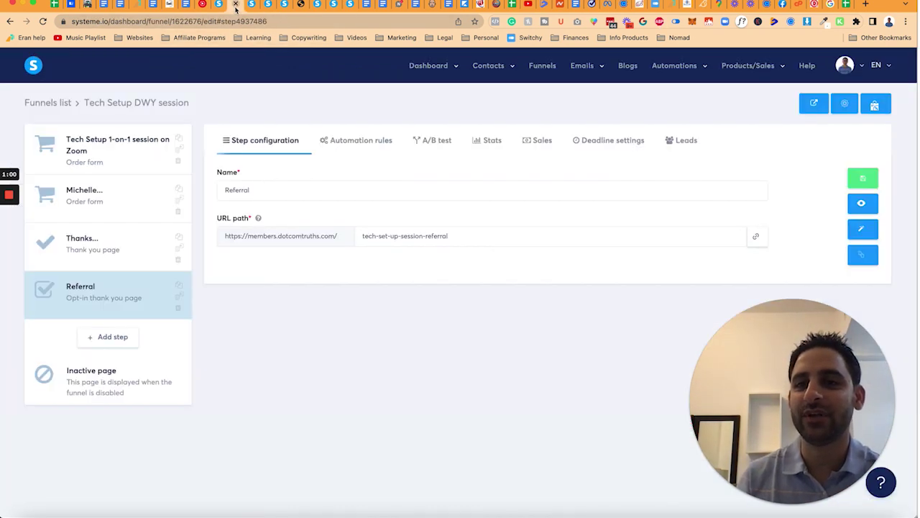
Step: Copy the Tech Setup 1-on-1 session order page URL and start a Switchy short link for it
click(137, 160)
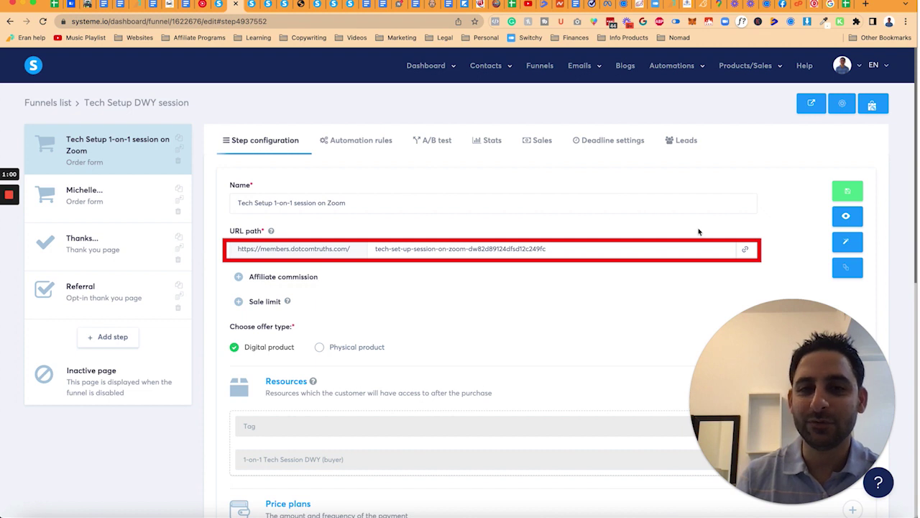
click(744, 250)
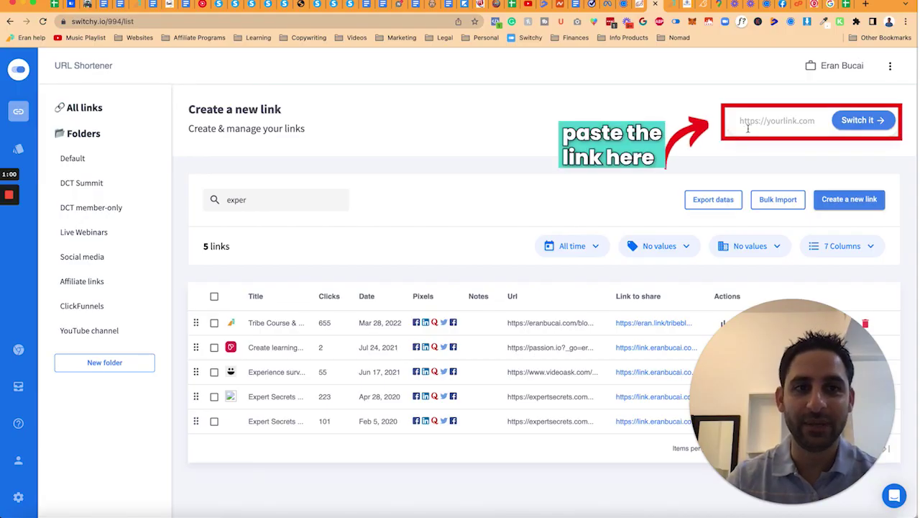
click(783, 121)
key(ctrl+v)
key(Return)
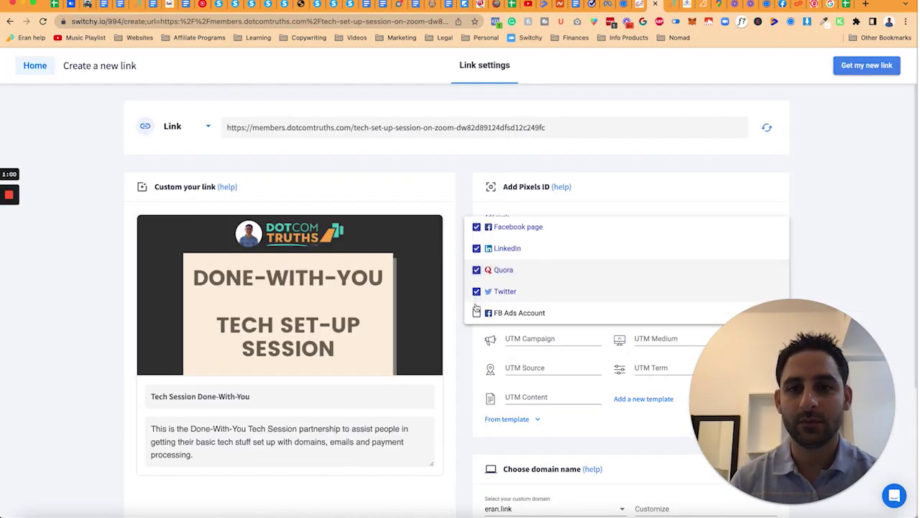
scroll(467, 230, down, 3)
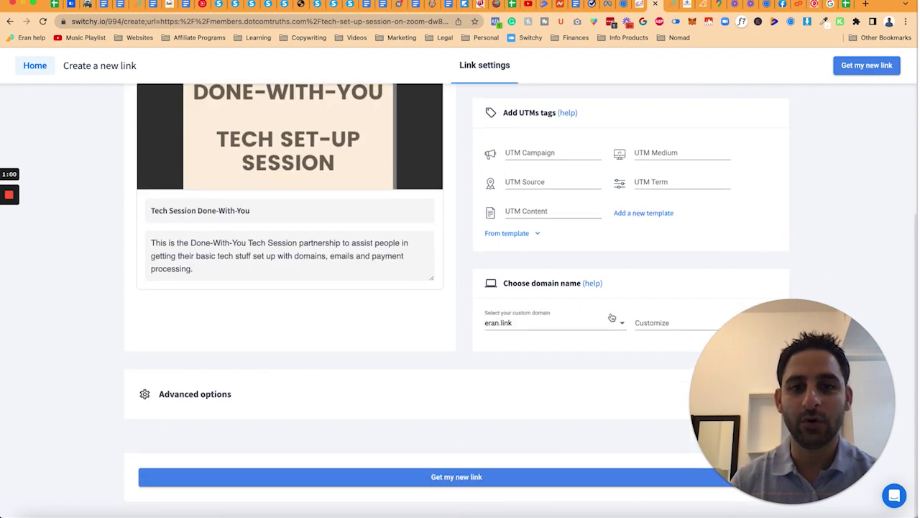
Step: Create the eran.link/techsession short link and paste it over the popup's old blog URL
click(657, 333)
text(techsession)
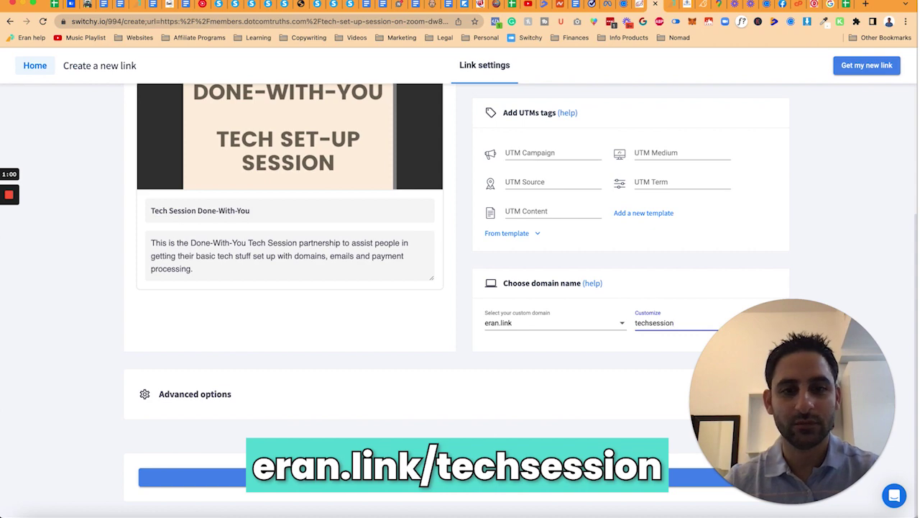
click(425, 477)
click(508, 307)
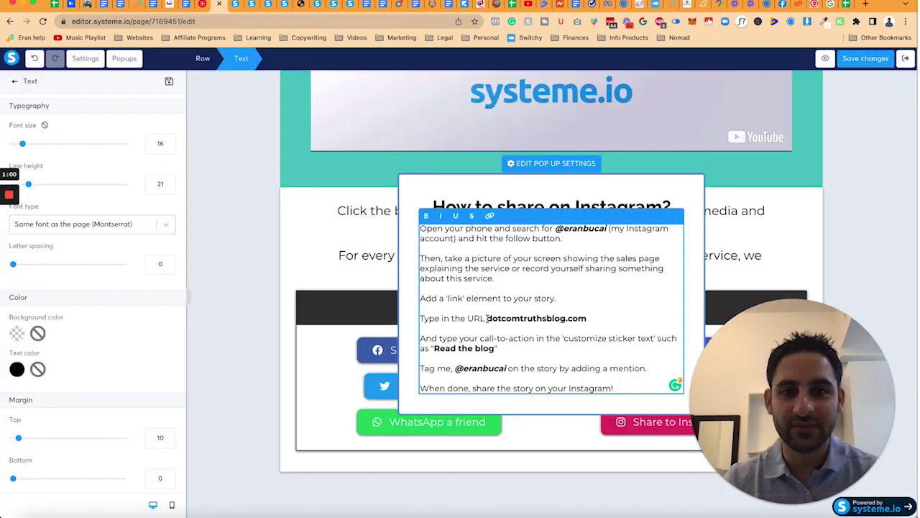
drag(487, 317, 590, 319)
key(ctrl+v)
key(BackSpace)
key(BackSpace)
key(BackSpace)
key(BackSpace)
key(BackSpace)
key(BackSpace)
key(BackSpace)
key(BackSpace)
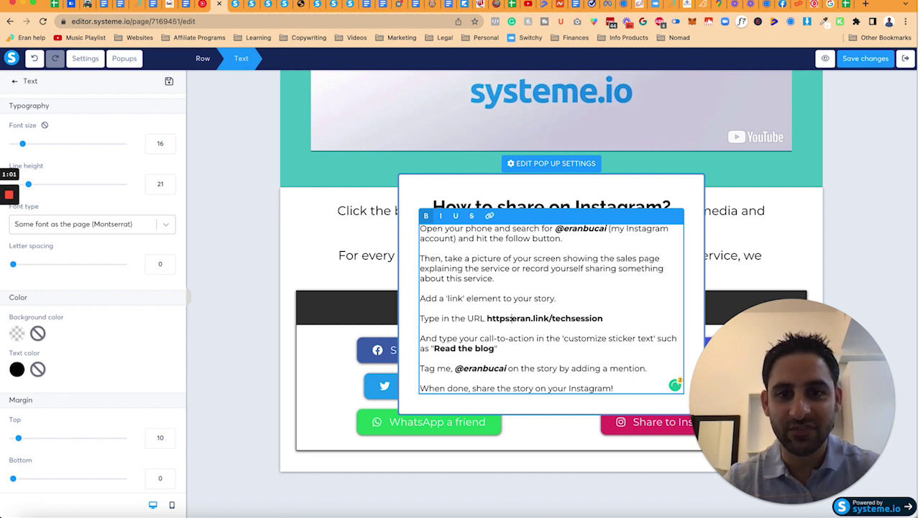
drag(495, 348, 447, 348)
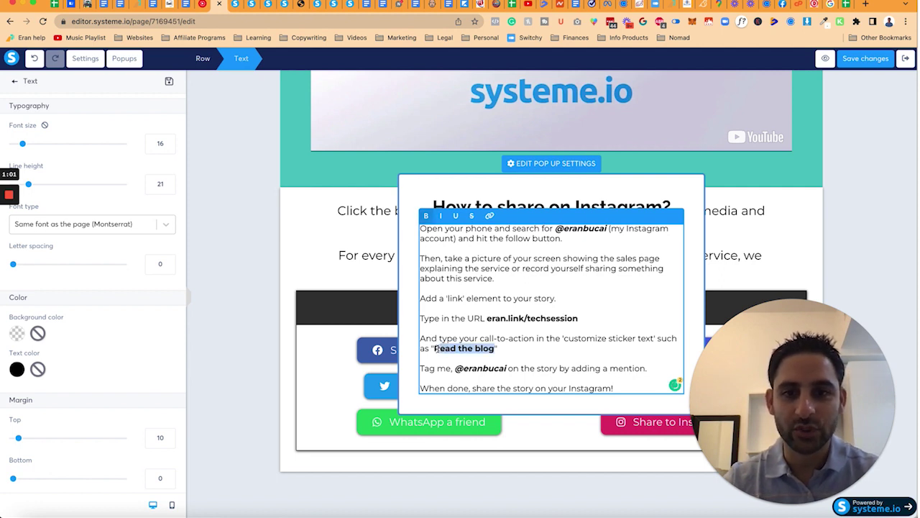
text(Learn)
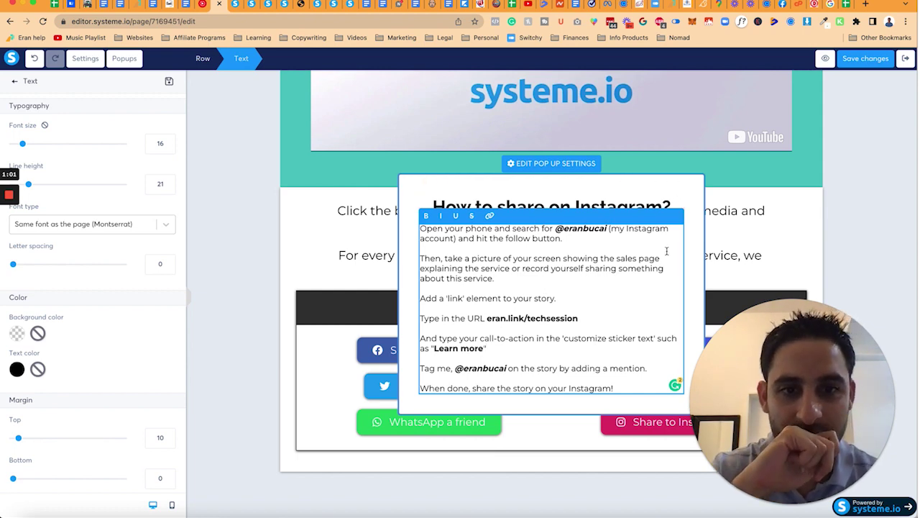
click(404, 181)
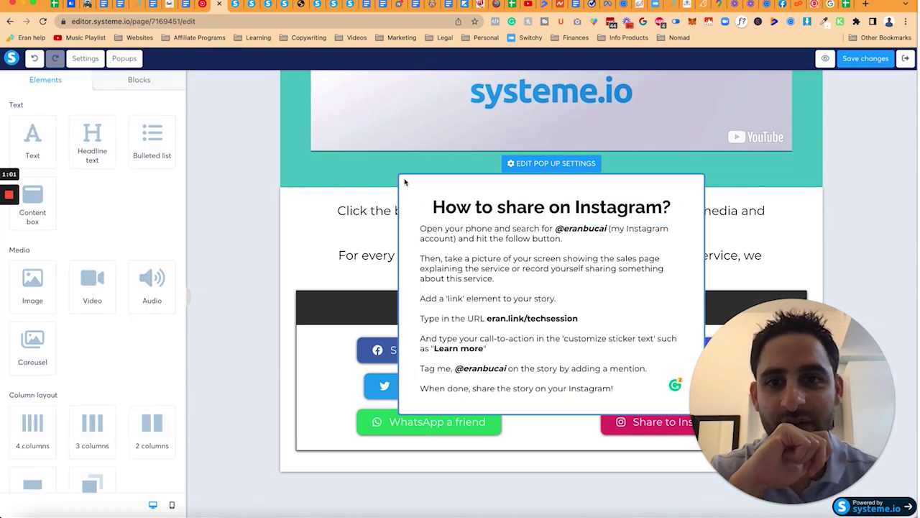
Step: Stop the popup from opening automatically and give it a light purple background
click(529, 164)
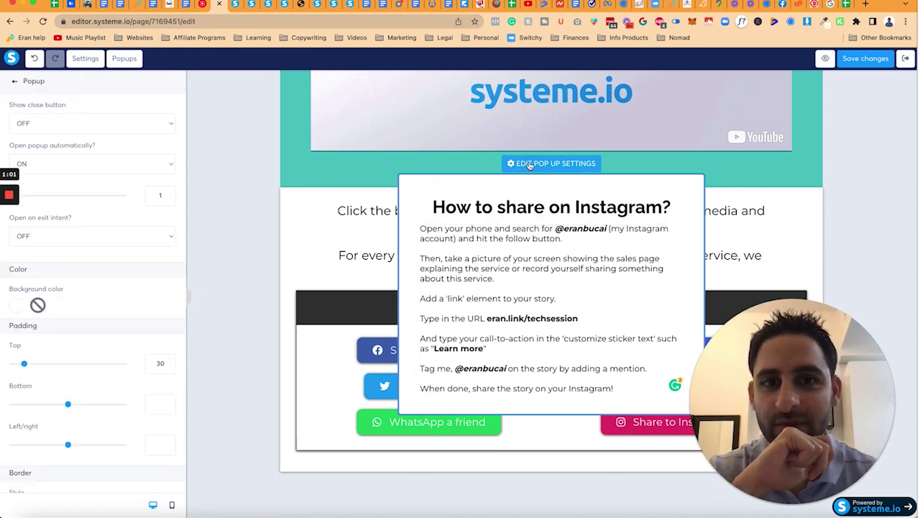
click(117, 162)
click(118, 161)
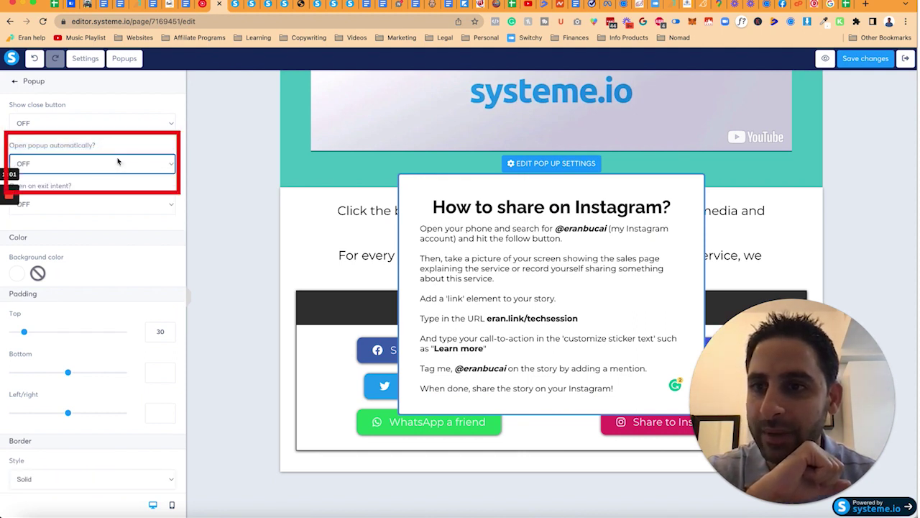
click(17, 275)
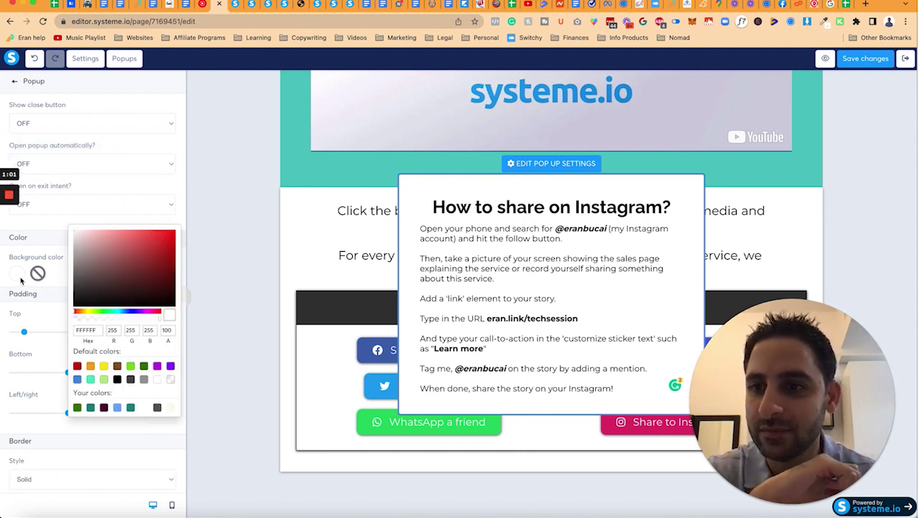
click(157, 366)
click(91, 235)
click(85, 232)
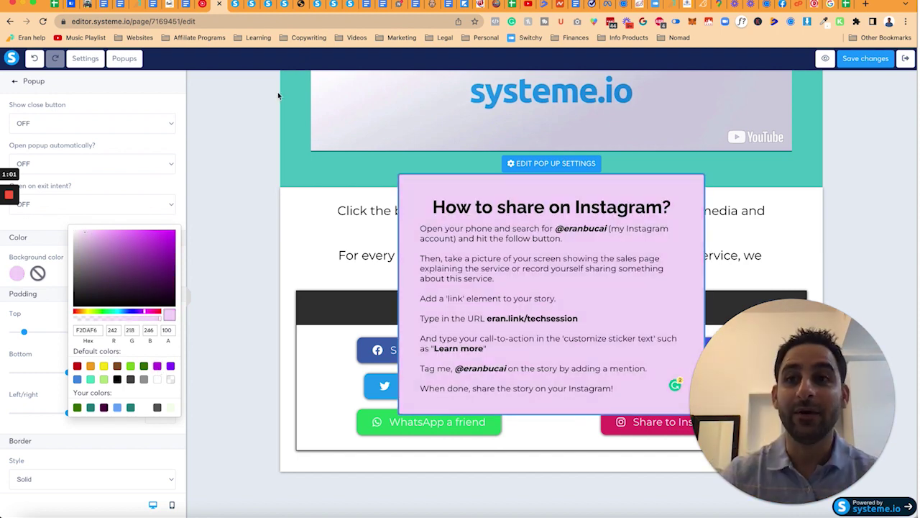
Step: Load eran.link/techsession in a private browser window to test it
click(65, 2)
click(85, 21)
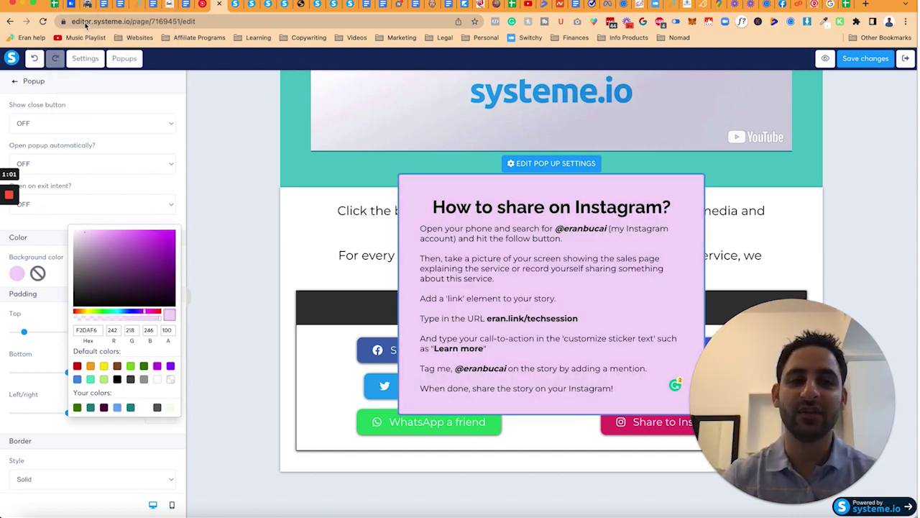
key(super+v)
key(Return)
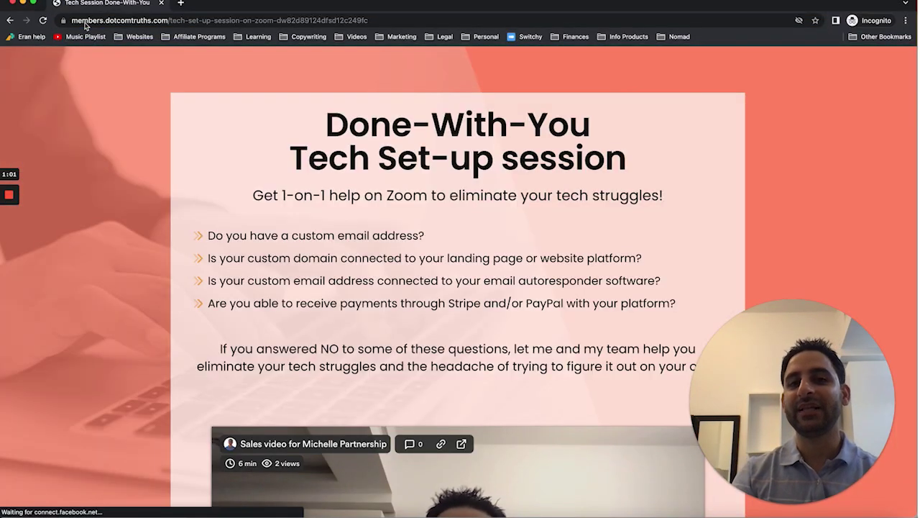
Step: Close the private test window and exit the Instagram popup back to the share buttons
scroll(161, 149, down, 10)
scroll(161, 149, up, 10)
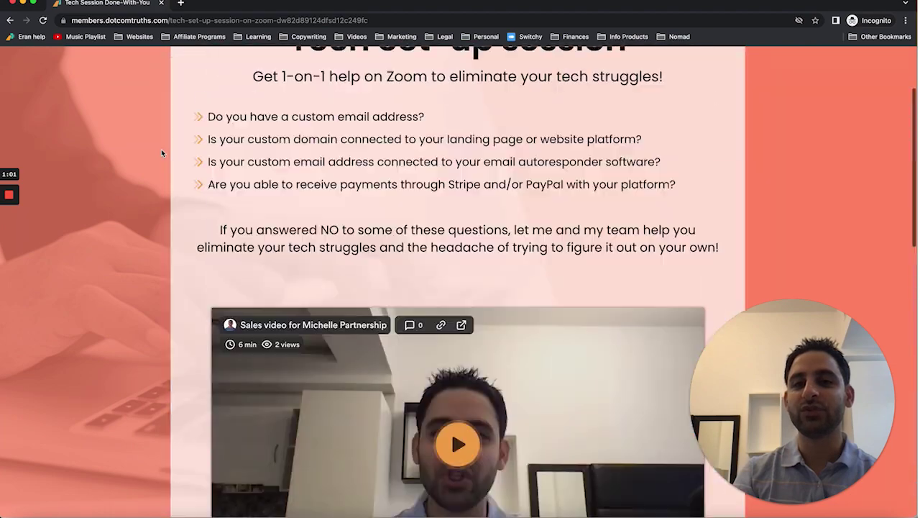
click(13, 3)
click(347, 161)
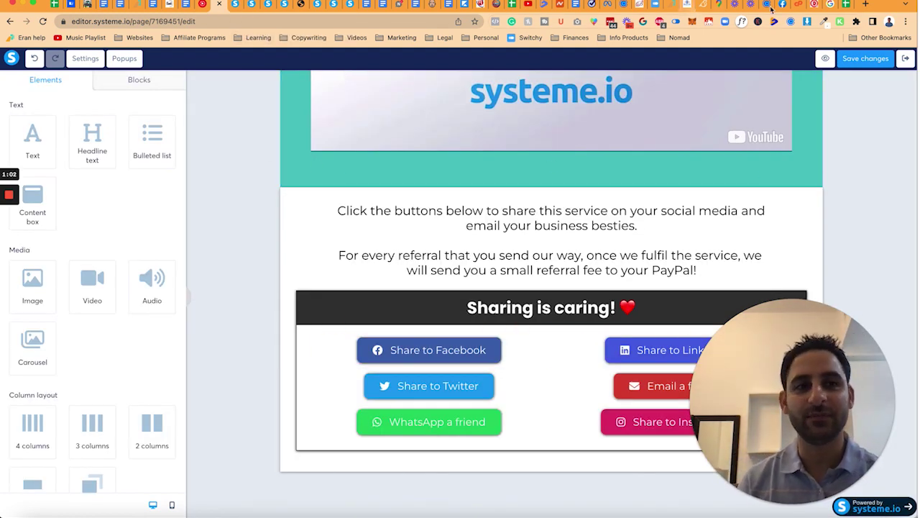
Step: Save and preview the Referral page, checking Share to Facebook opens the Tech Session post dialog
click(850, 61)
click(814, 58)
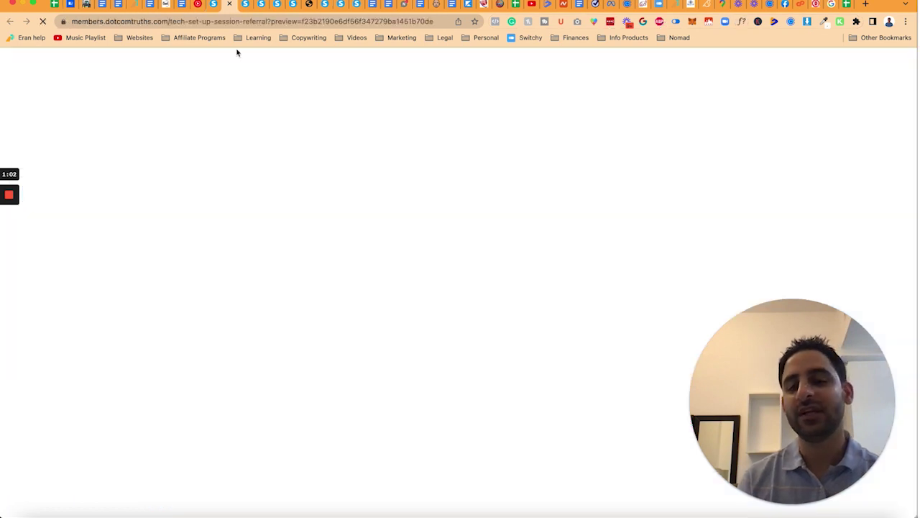
scroll(364, 207, down, 5)
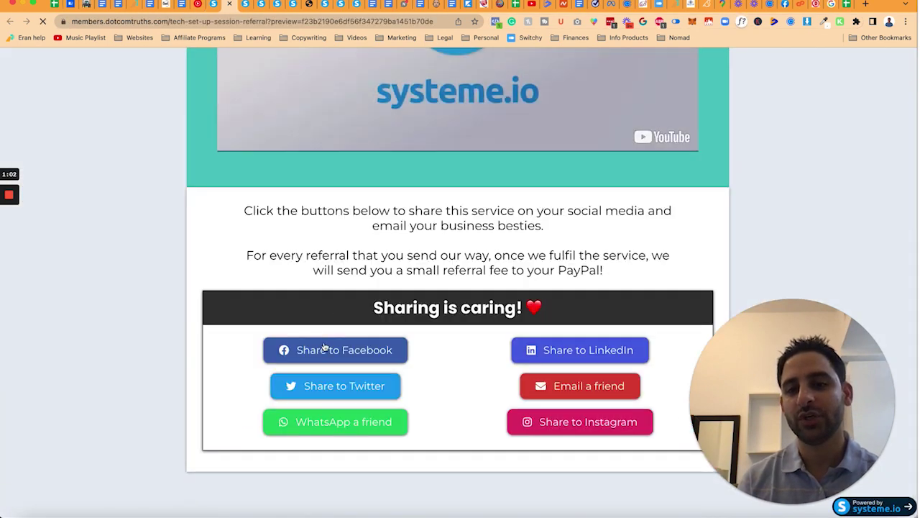
click(327, 348)
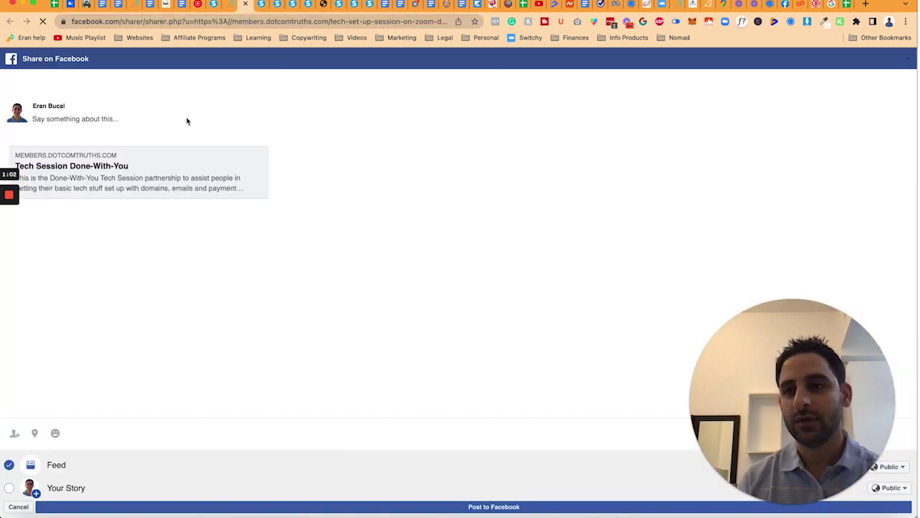
click(245, 4)
click(345, 351)
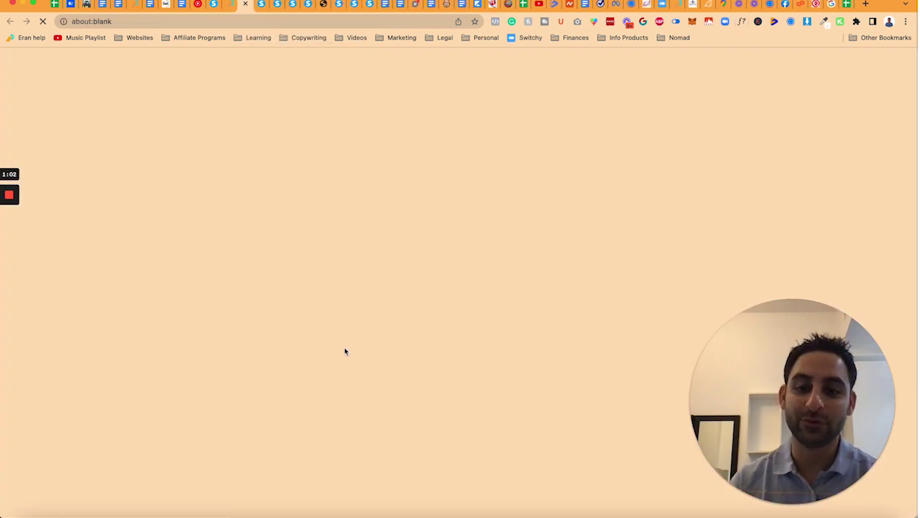
key(super+w)
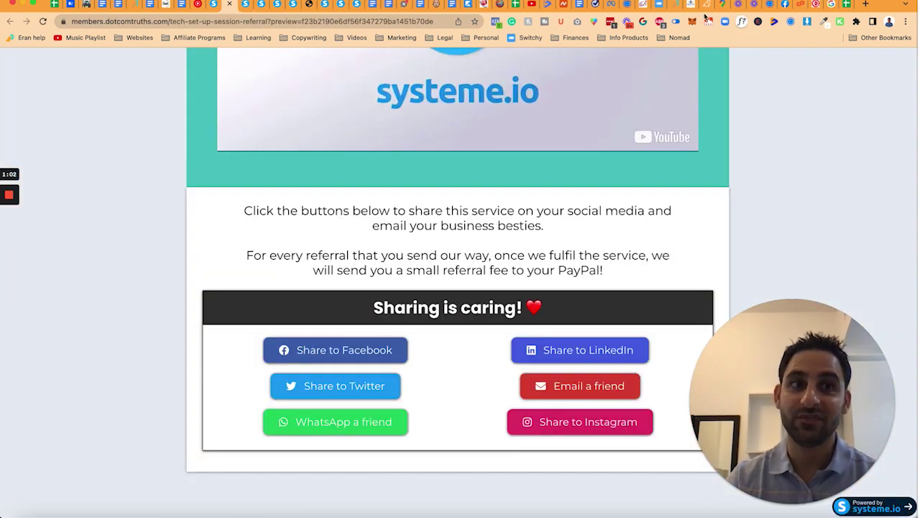
Step: Set the Email a friend button to the generated mailto link containing the techsession URL
click(689, 5)
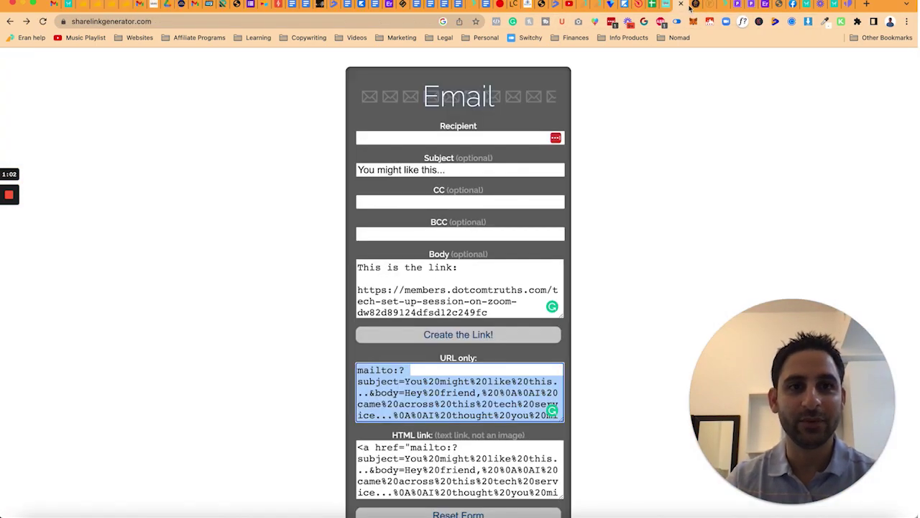
click(474, 297)
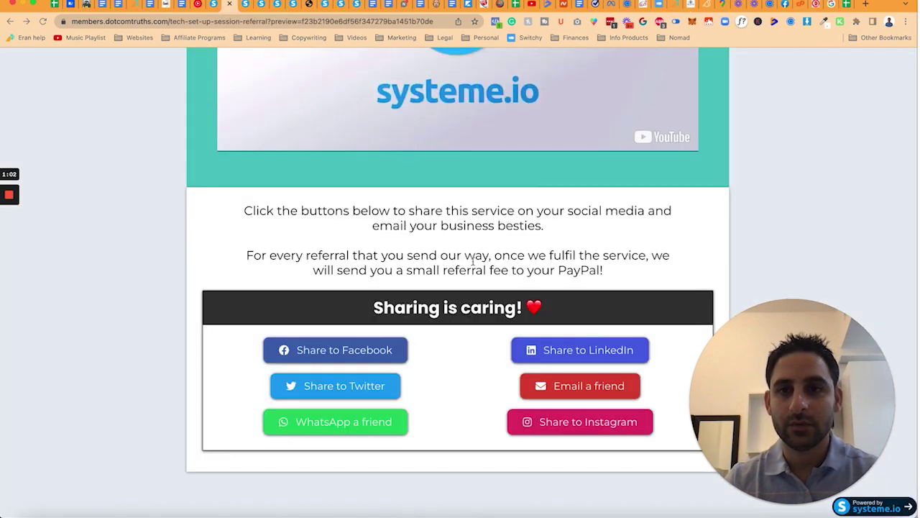
click(564, 386)
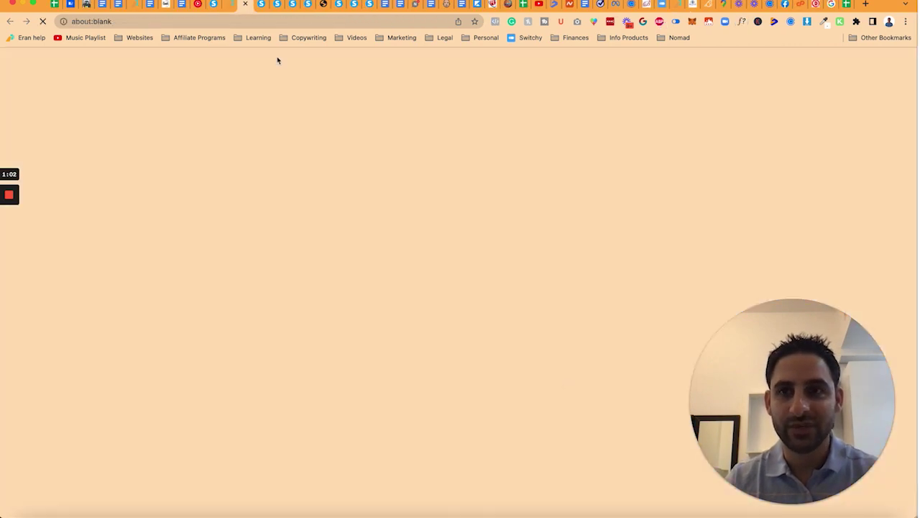
click(245, 4)
triple_click(110, 163)
text(https://eran.link/techsession)
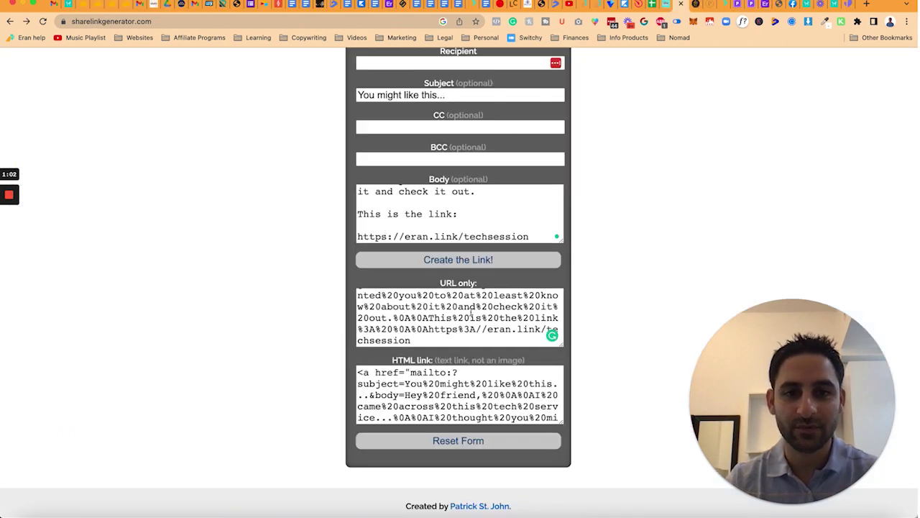
click(456, 314)
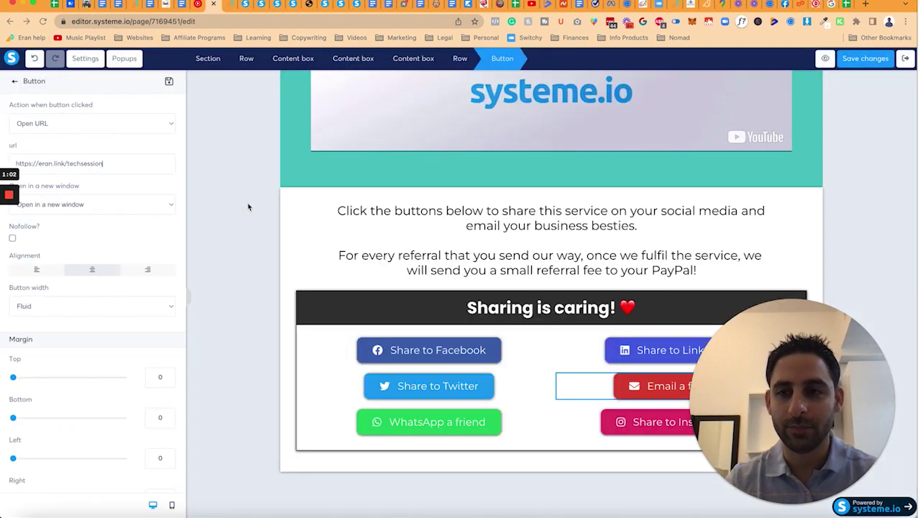
key(ctrl+a)
key(ctrl+v)
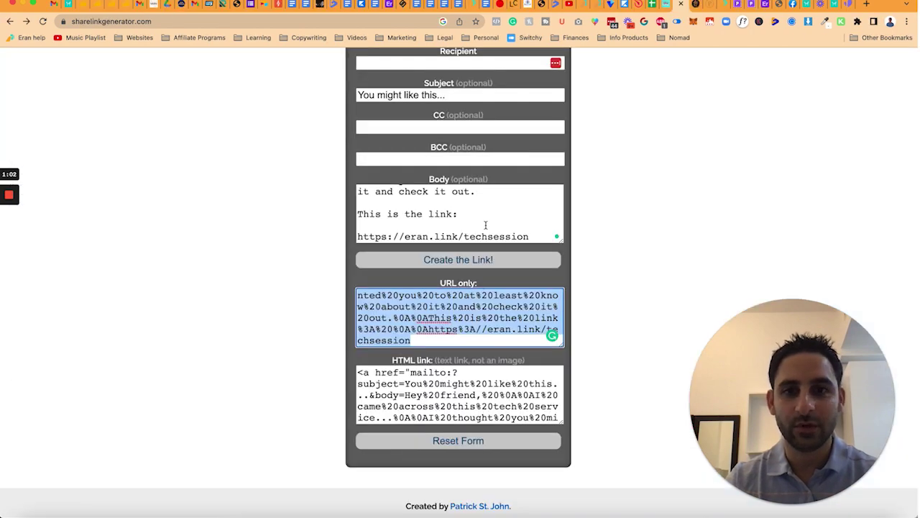
Step: Generate a Facebook share link for eran.link/techsession and set it on the Share to Facebook button
triple_click(503, 237)
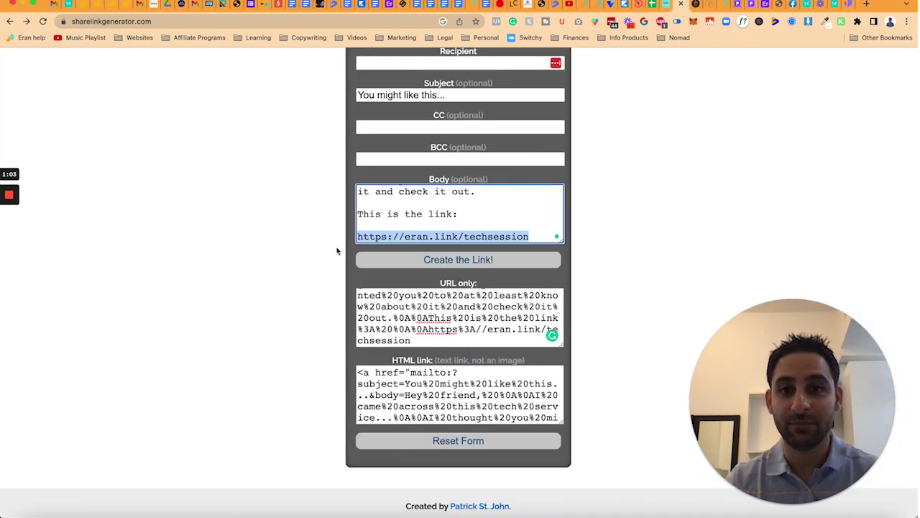
key(ctrl+c)
scroll(376, 237, up, 15)
triple_click(144, 298)
key(ctrl+v)
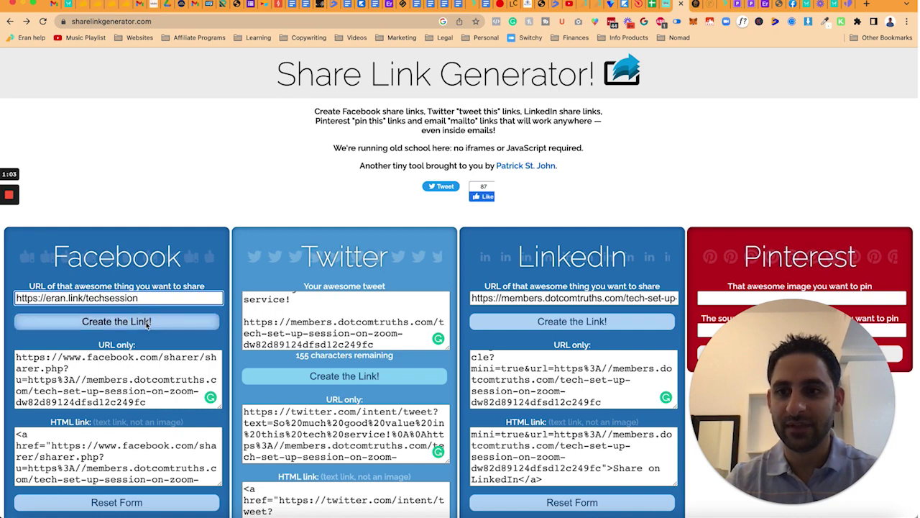
click(146, 321)
triple_click(140, 374)
key(super+Tab)
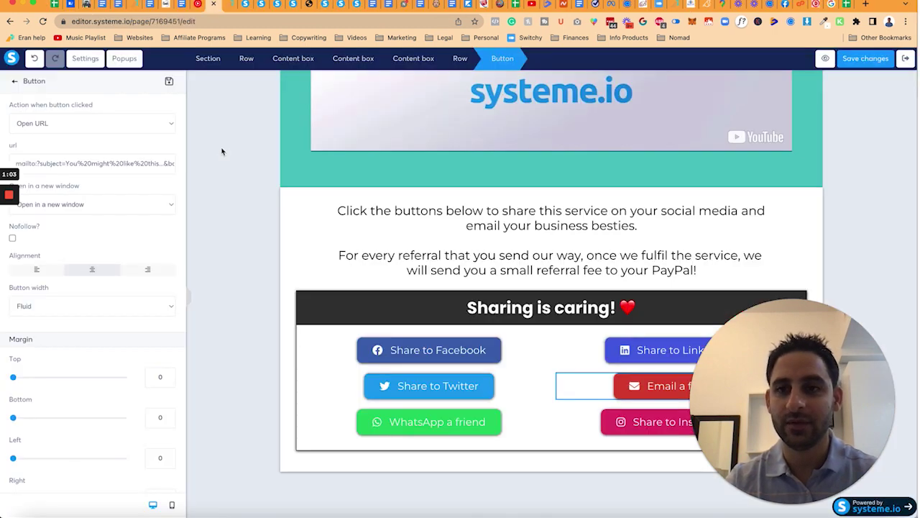
click(448, 349)
triple_click(140, 165)
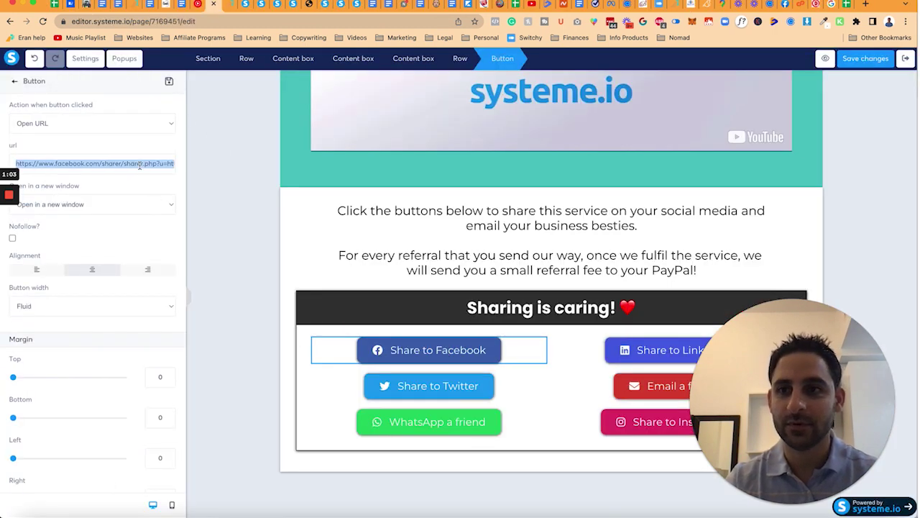
key(ctrl+v)
Step: Generate a Twitter share link with the techsession URL, set it on Share to Twitter, and save
key(super+Tab)
triple_click(151, 297)
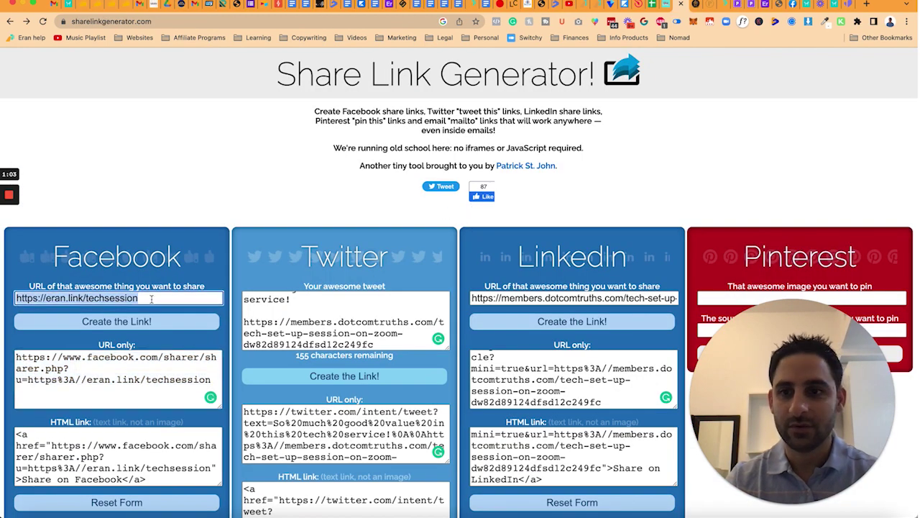
click(313, 332)
drag(243, 321, 374, 344)
key(super+v)
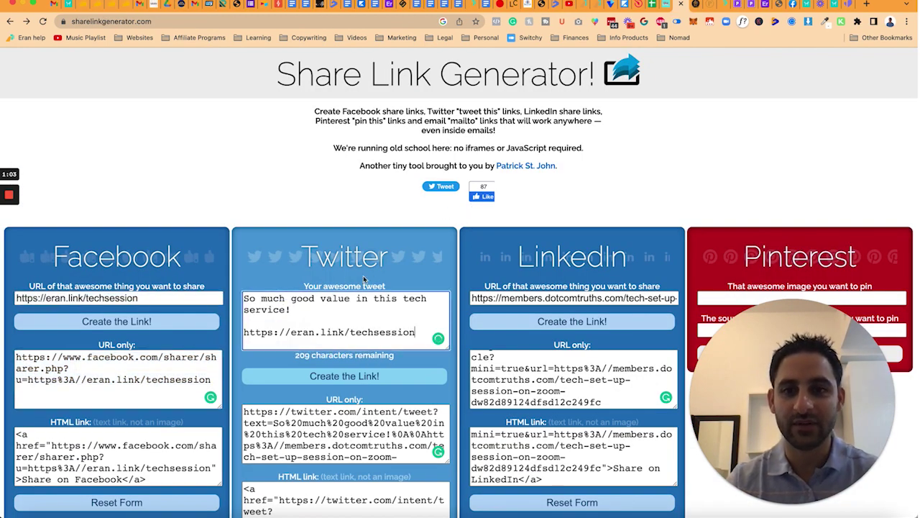
click(374, 376)
click(371, 427)
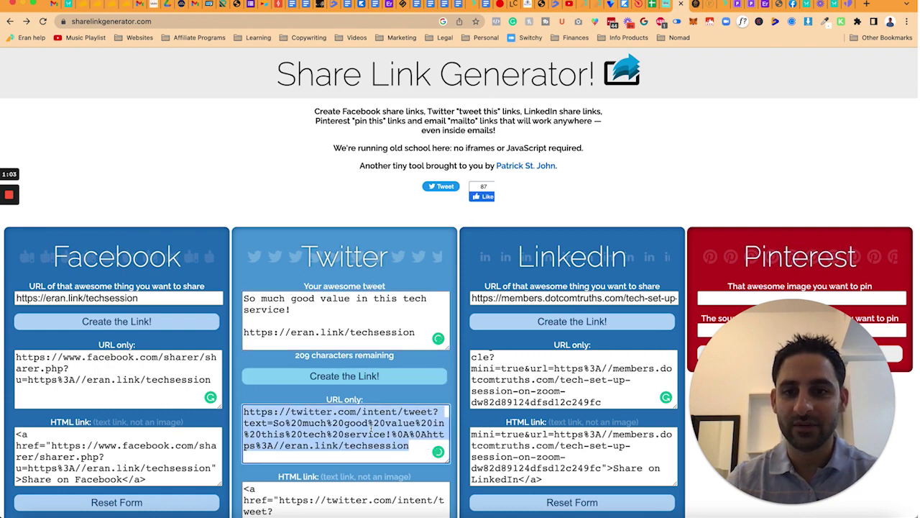
key(super+grave)
click(435, 385)
triple_click(127, 163)
key(ctrl+v)
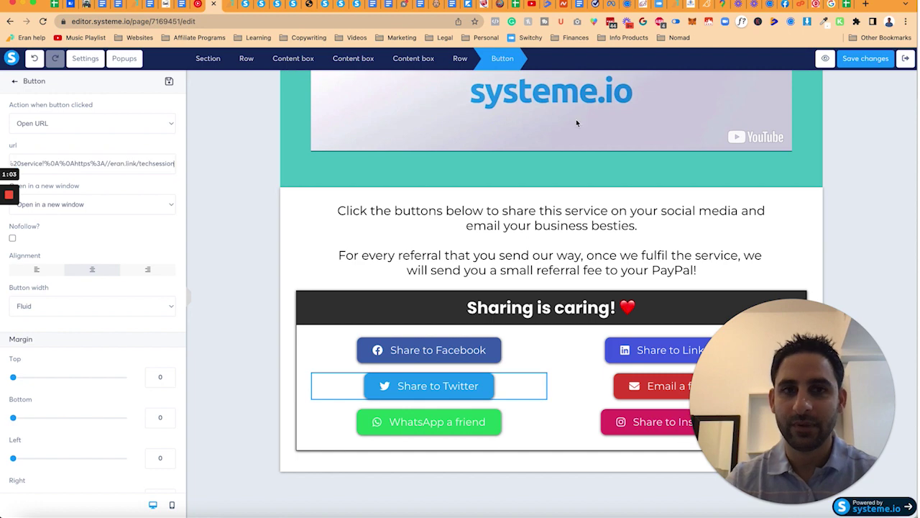
click(866, 58)
Step: Generate a LinkedIn share link for eran.link/techsession and set it on the Share to LinkedIn button
key(super+grave)
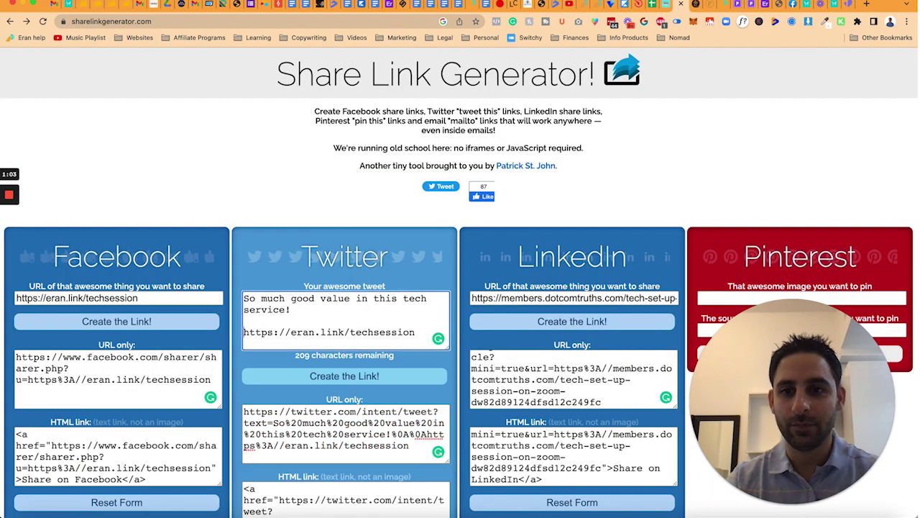
triple_click(514, 297)
key(ctrl+v)
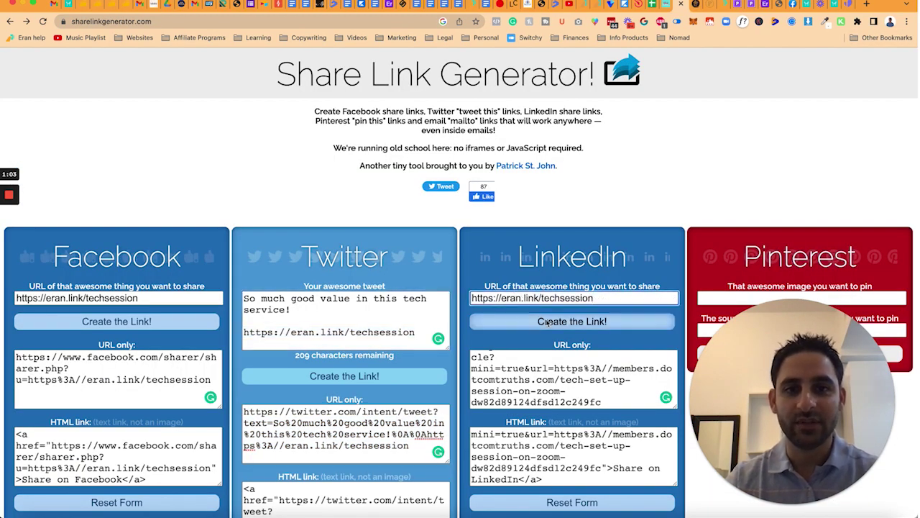
click(547, 322)
click(546, 371)
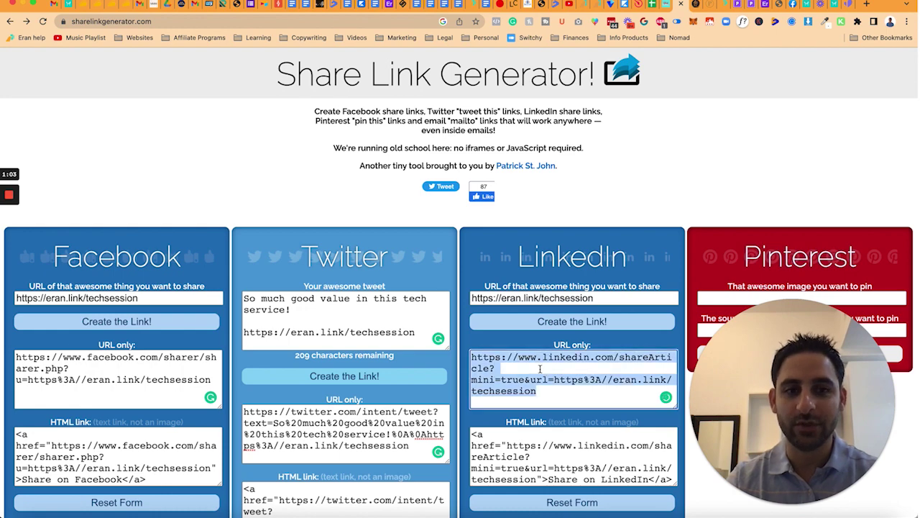
key(super+grave)
click(575, 350)
triple_click(113, 159)
key(ctrl+v)
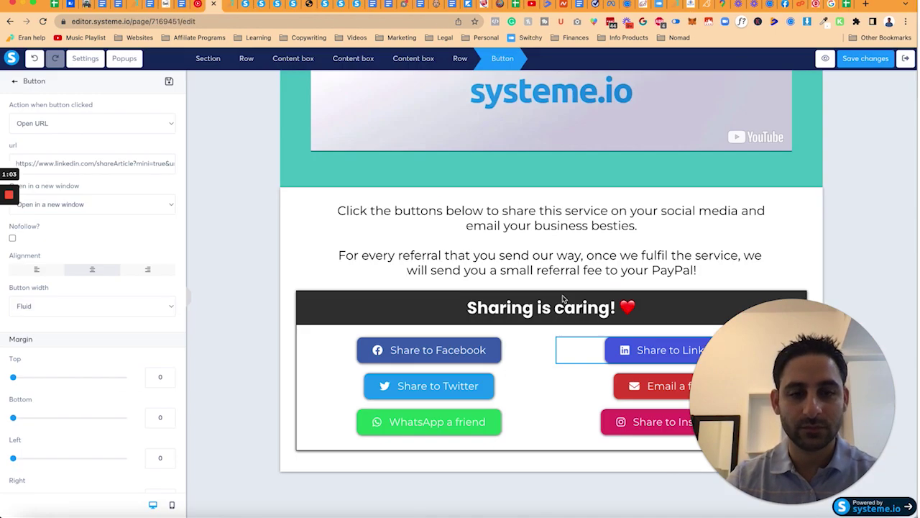
key(super+grave)
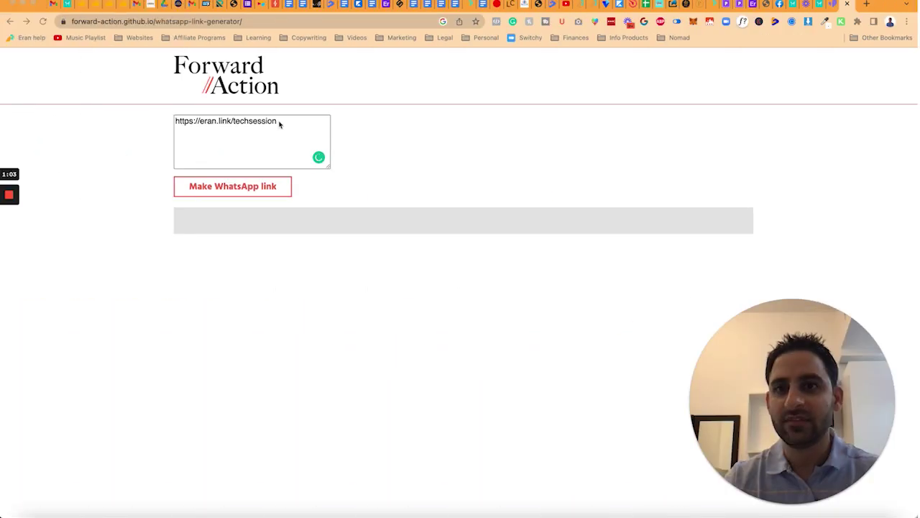
Step: Finish the domain-help referral message and generate and copy its WhatsApp link
click(288, 123)
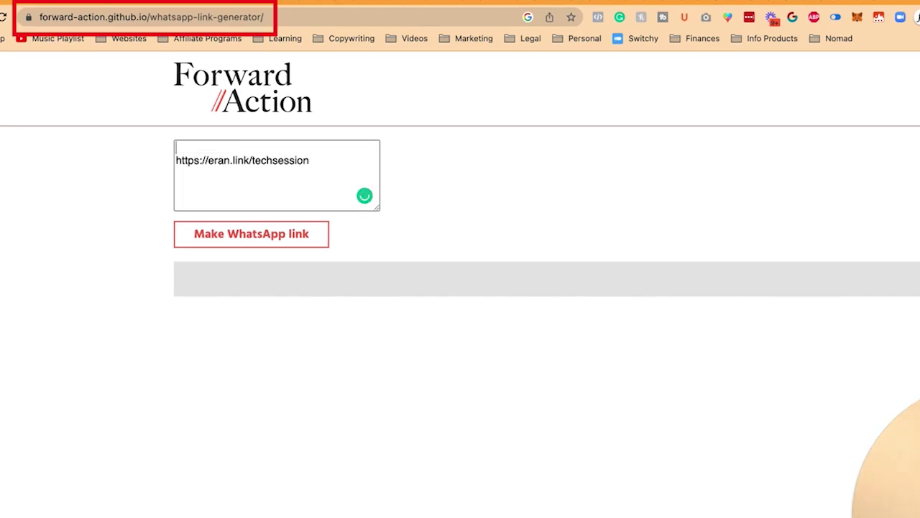
text(Hey friends, saw)
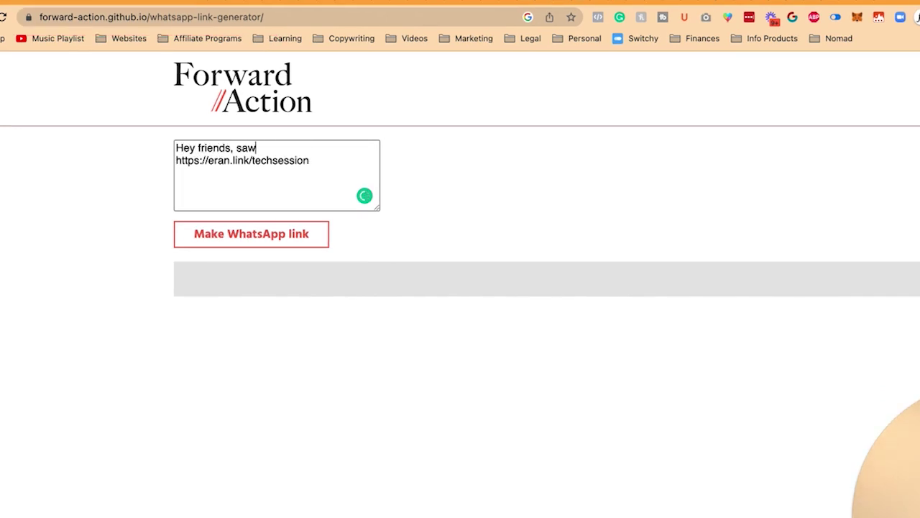
text( this super helpful ser)
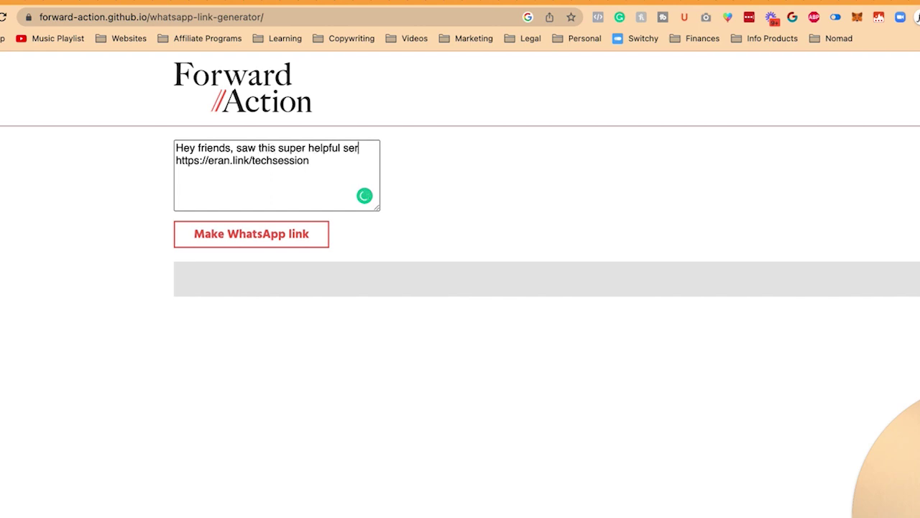
text(vice to help people with their doma)
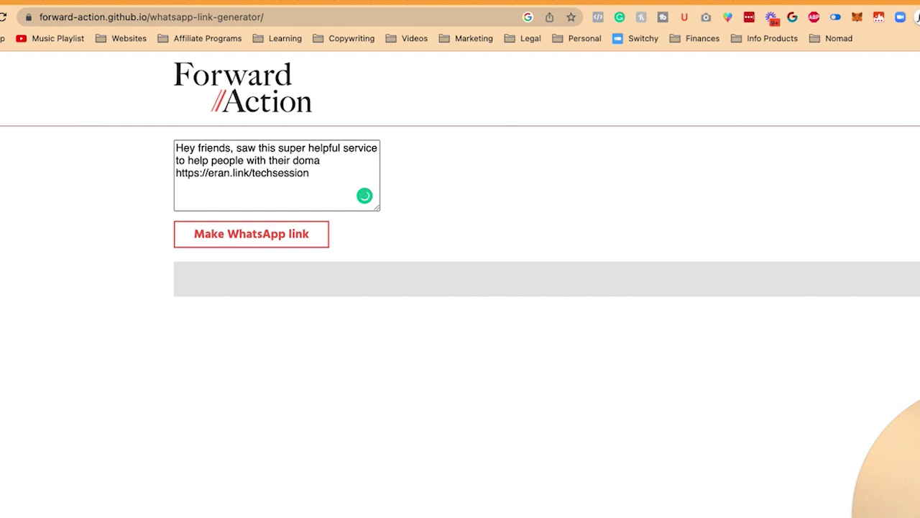
text(in names, email set up, etc)
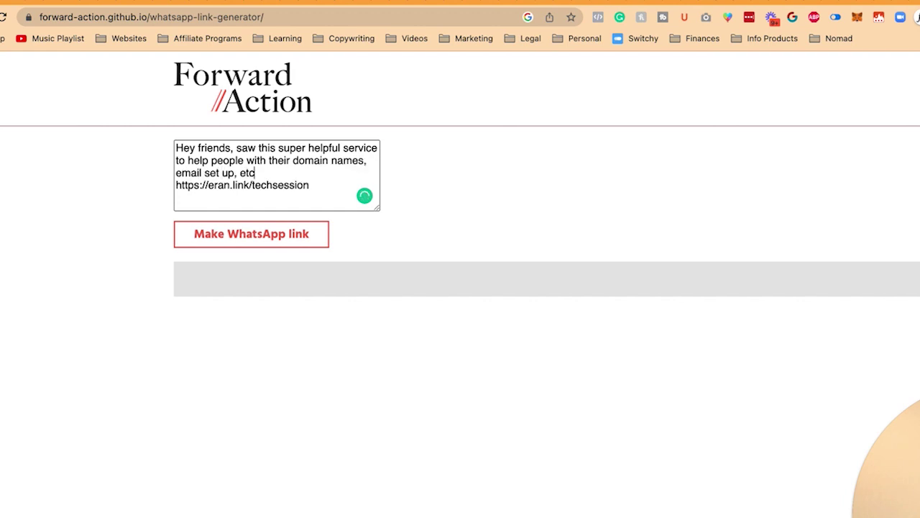
text(. thought you might find it hel)
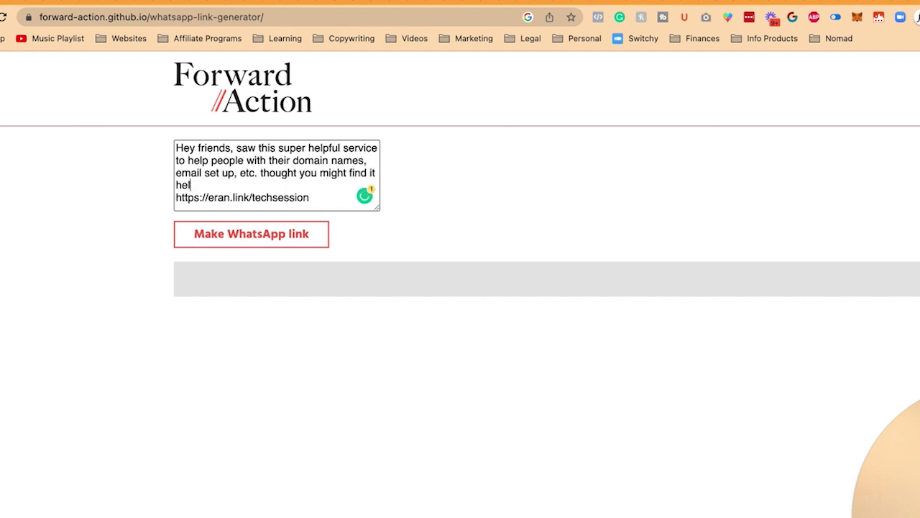
text(pful...)
key(Return)
click(311, 231)
click(432, 271)
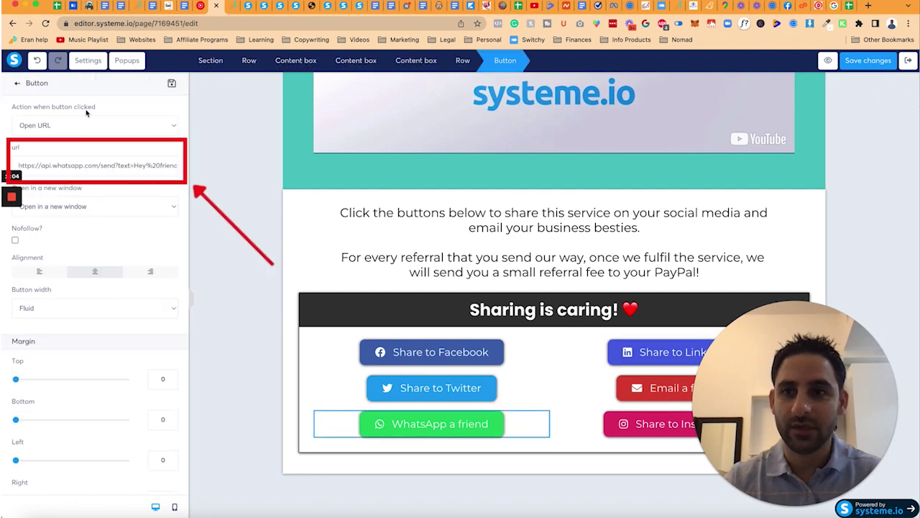
Step: Replace the WhatsApp a friend button's URL with the new link and preview the page
triple_click(92, 165)
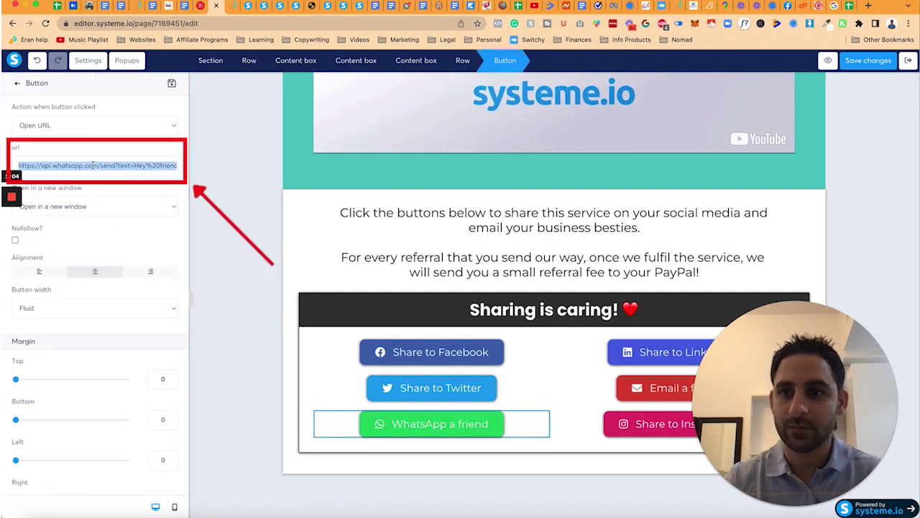
key(super+v)
click(829, 60)
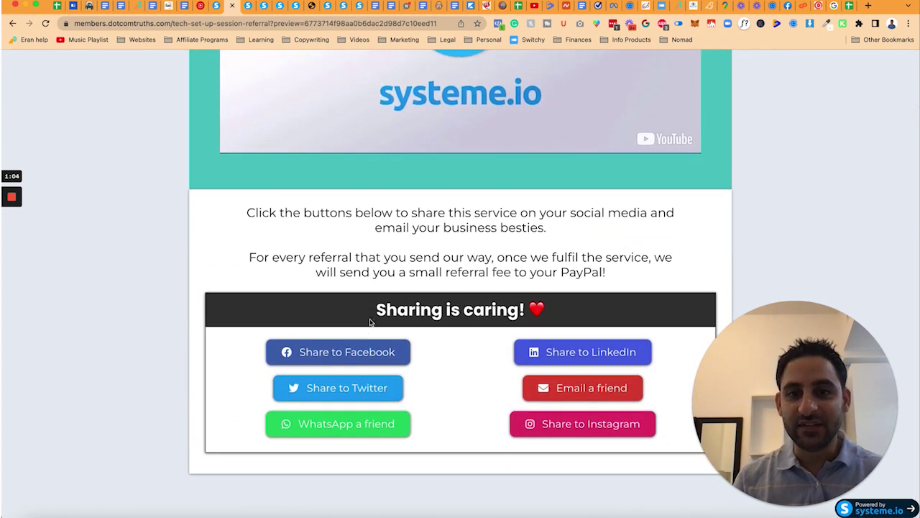
Step: Test the Share to LinkedIn and Share to Facebook links in the preview
click(565, 357)
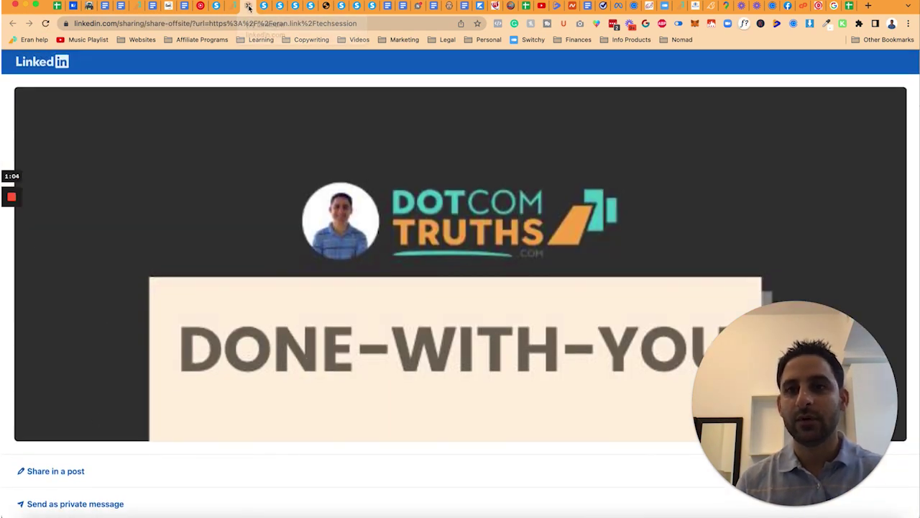
key(super+w)
click(364, 351)
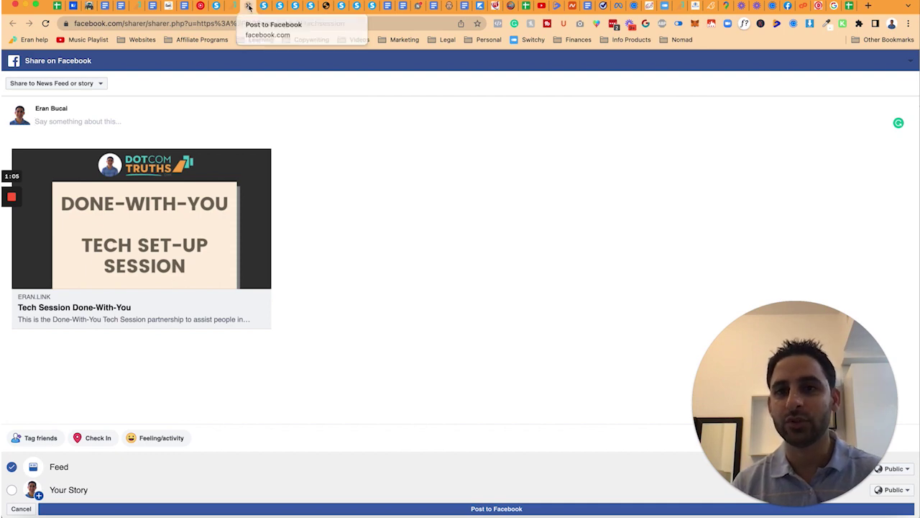
click(248, 5)
key(super+w)
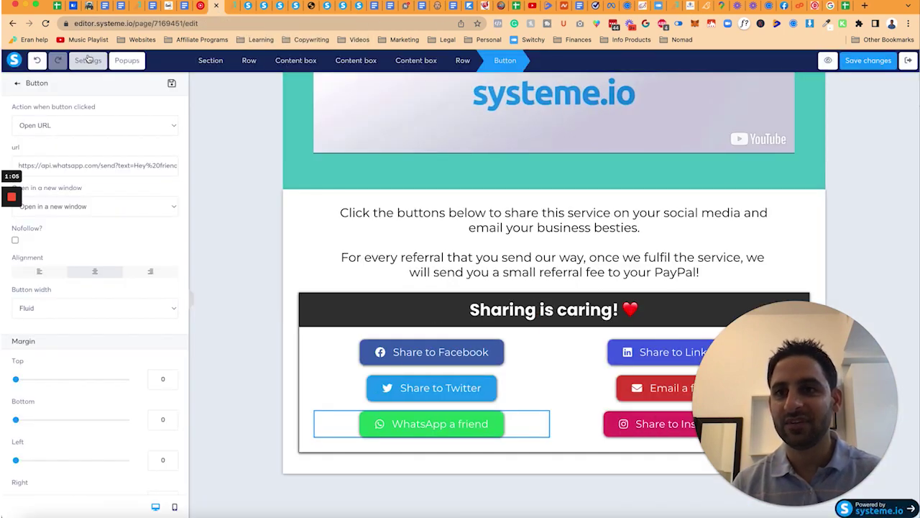
Step: Check the page settings, then test that Email a friend opens a prefilled email draft
click(88, 60)
scroll(148, 276, down, 5)
scroll(148, 276, up, 5)
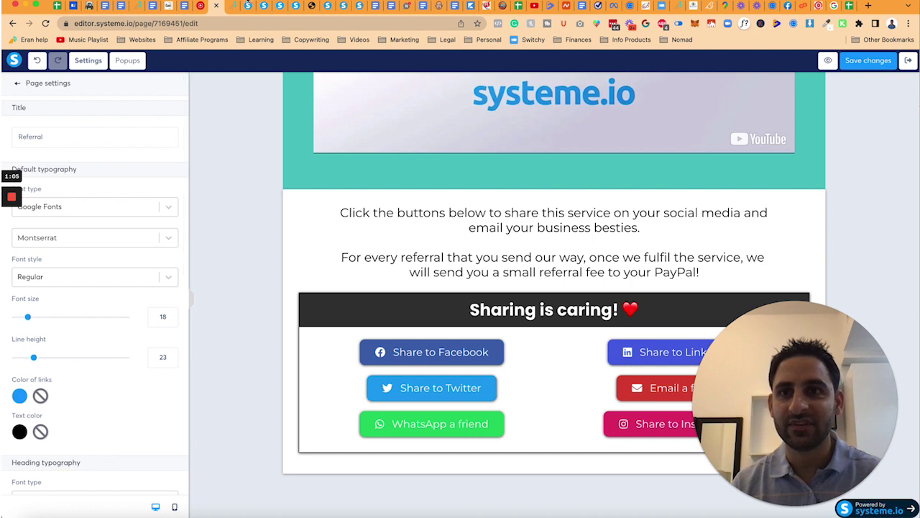
click(248, 5)
click(875, 62)
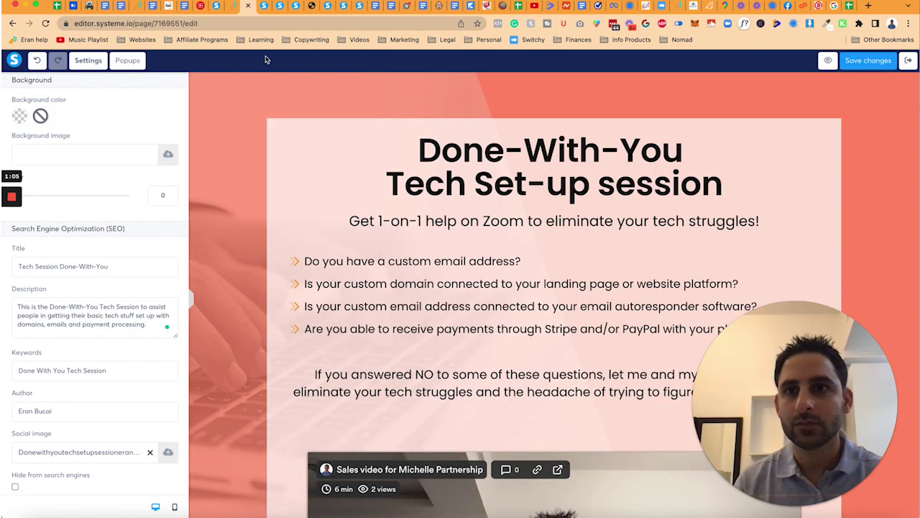
click(233, 6)
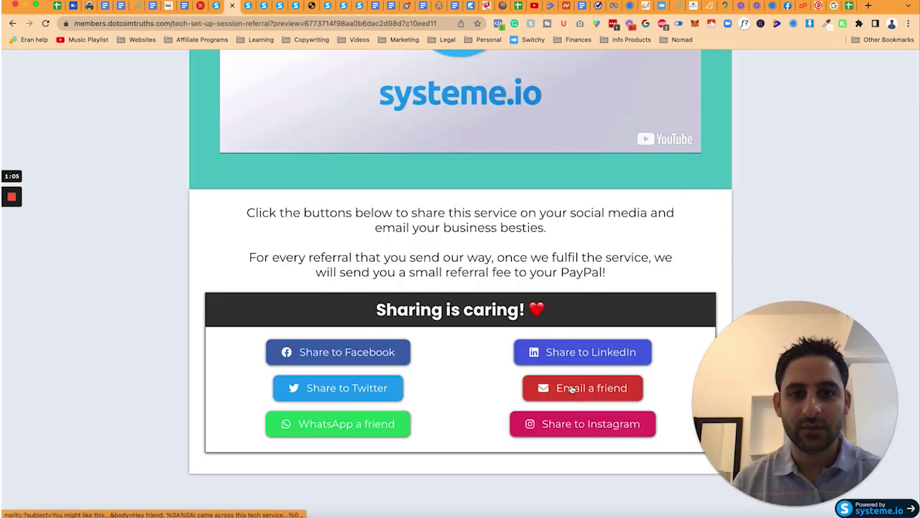
click(572, 388)
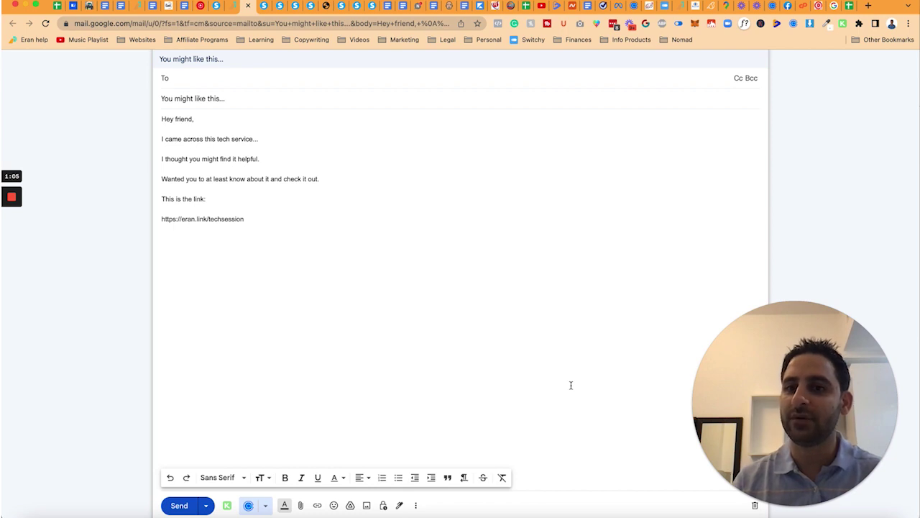
key(super+w)
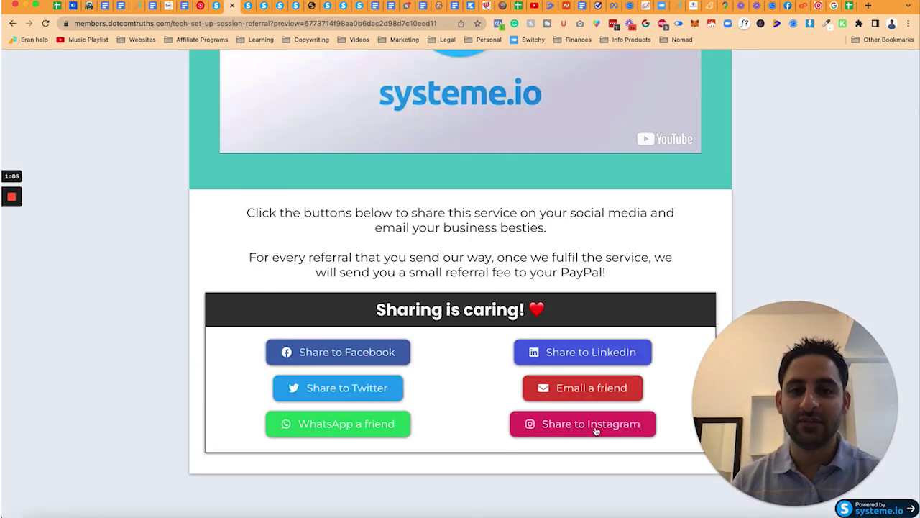
click(216, 11)
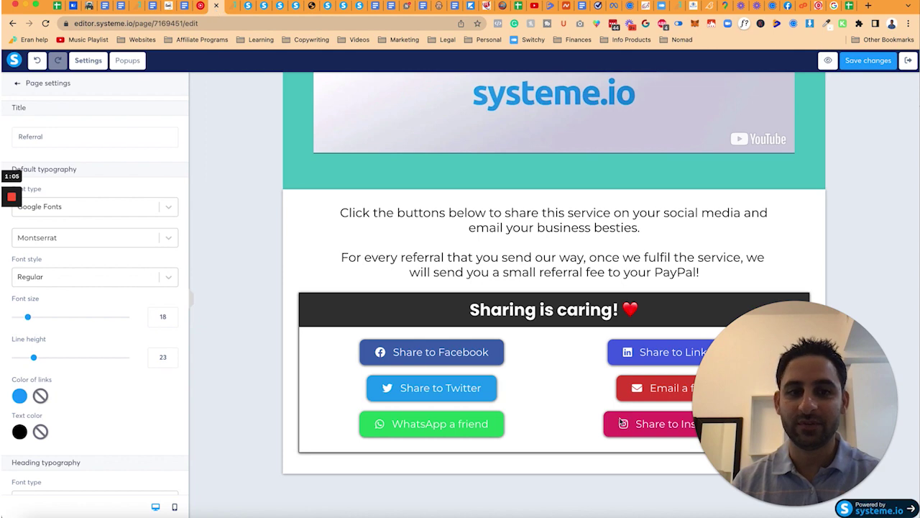
Step: Set the Share to Instagram button to show Popup №1 and save the page
click(640, 425)
click(128, 133)
click(108, 125)
click(108, 166)
click(118, 180)
click(867, 60)
Step: Reload the preview and open the live referral page without the preview part of the address
click(235, 6)
click(46, 23)
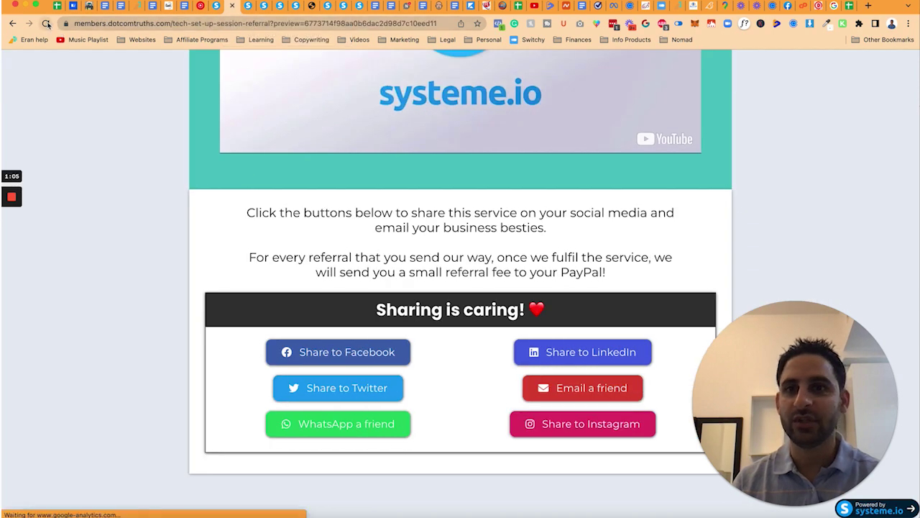
click(281, 23)
click(279, 23)
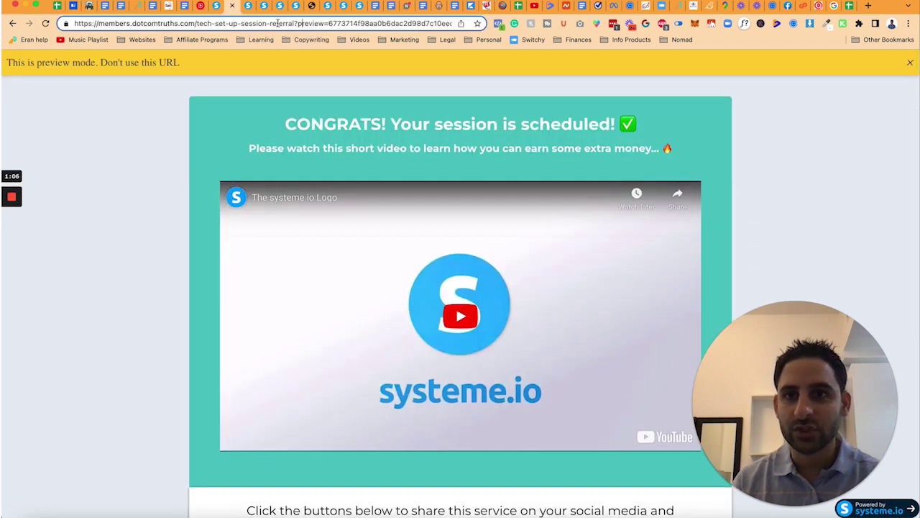
key(shift+super+Right)
key(BackSpace)
key(Return)
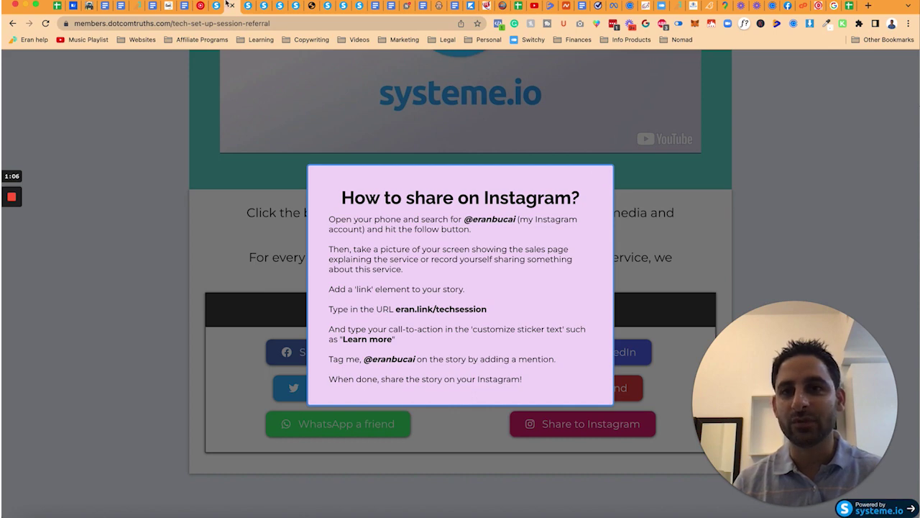
click(216, 6)
Step: Turn Show close button ON for Popup №1 and save the changes
click(126, 61)
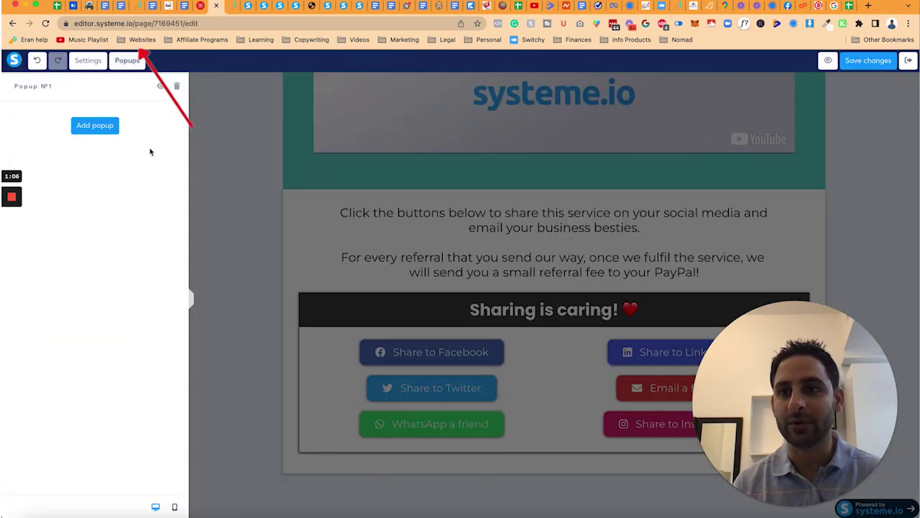
click(159, 86)
click(525, 166)
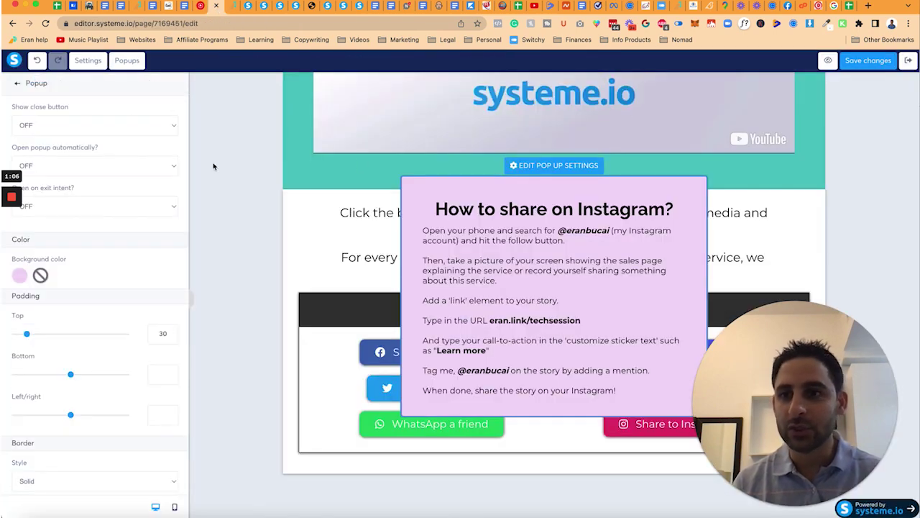
click(123, 133)
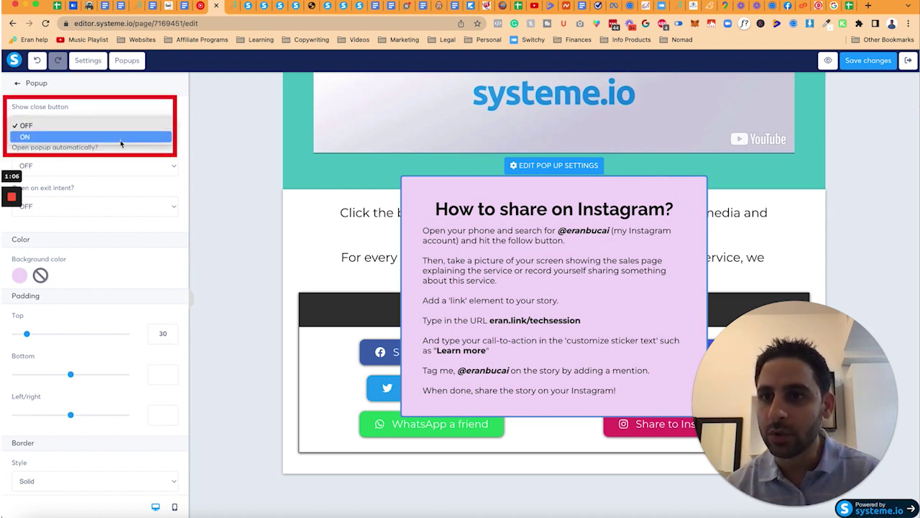
click(123, 137)
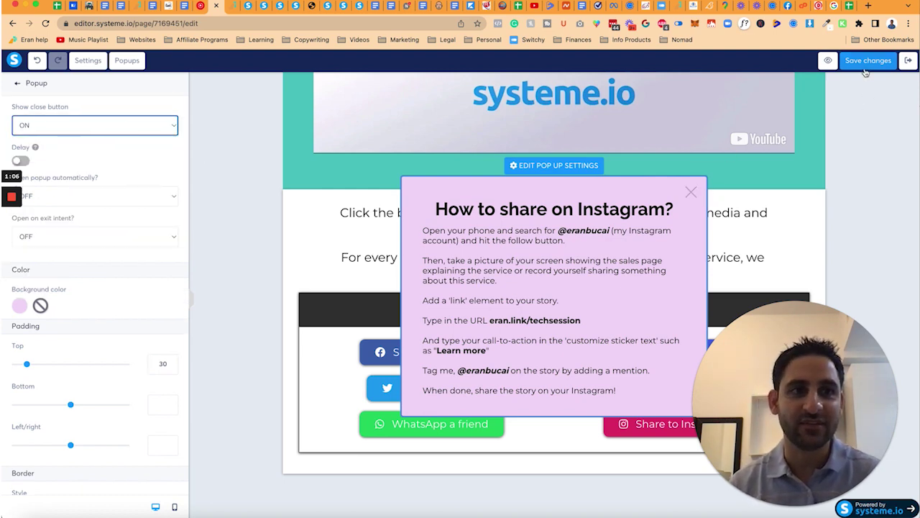
click(866, 72)
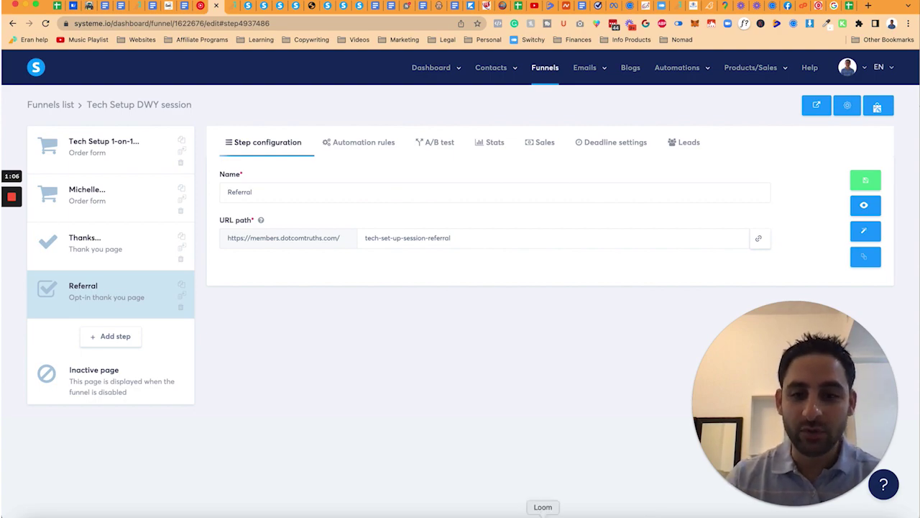
Step: Add bullets 'Set up thank you page on VA calendly' and 'Review Blue automations once more'
key(super+Tab)
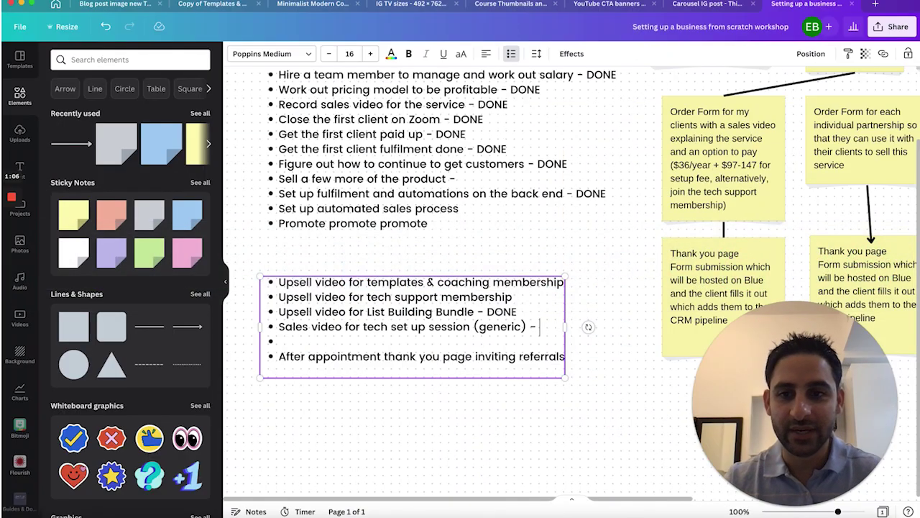
key(Return)
text(Set up thank you page on VA calendly )
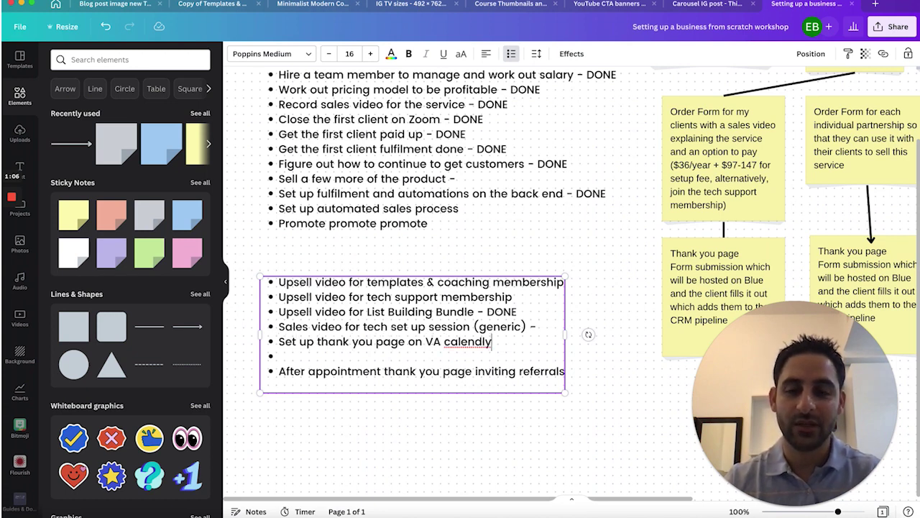
text(Review Bl)
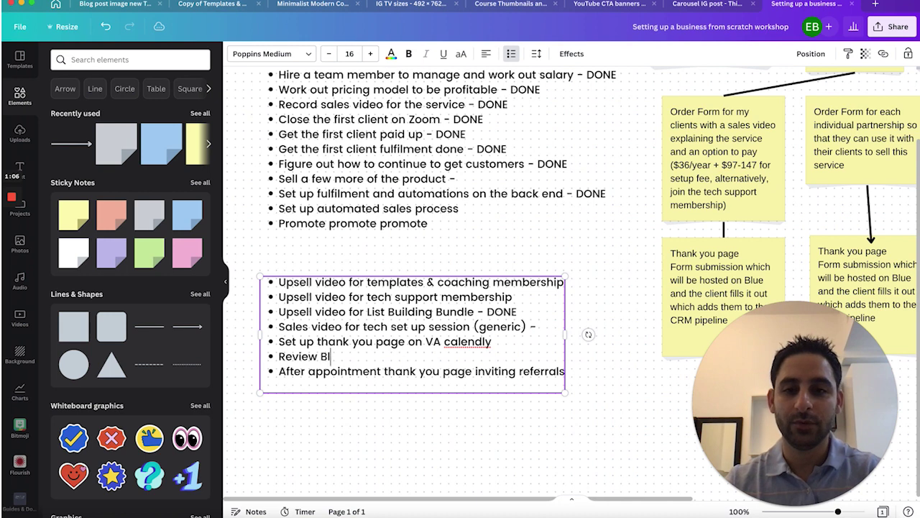
text(ue automations once more)
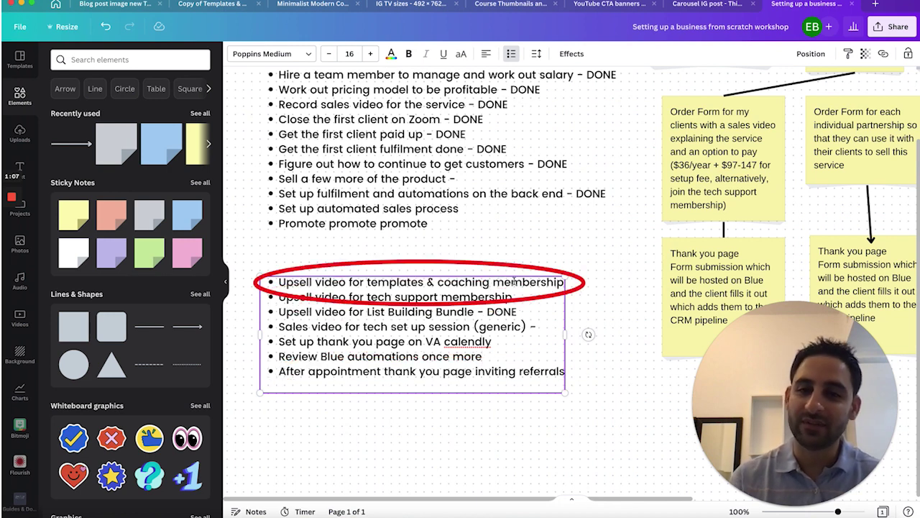
Step: Add a bullet 'Create upsell pages for the above videos' below the List Building Bundle item
click(519, 311)
key(Return)
text(R)
key(BackSpace)
text(Type)
key(BackSpace)
key(BackSpace)
key(BackSpace)
key(BackSpace)
text(Create upsell videos fo)
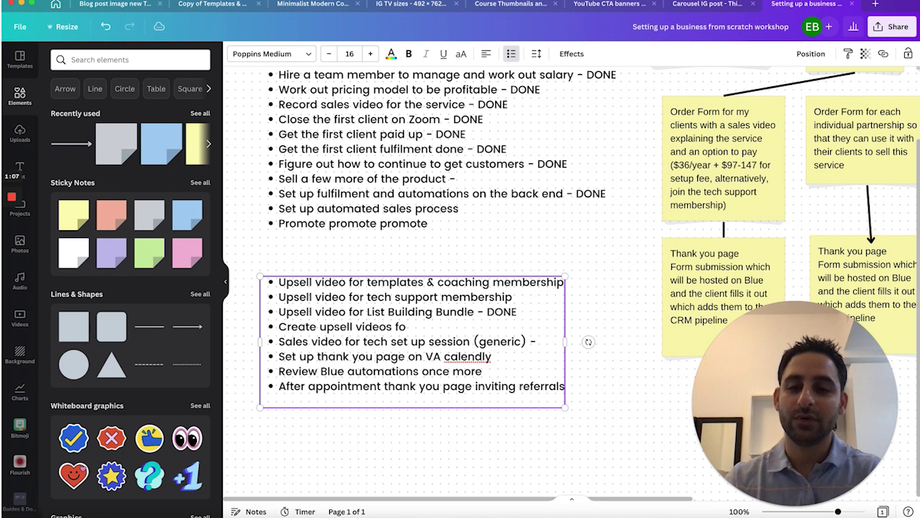
key(BackSpace)
key(BackSpace)
key(BackSpace)
key(BackSpace)
key(BackSpace)
key(BackSpace)
text(pages for )
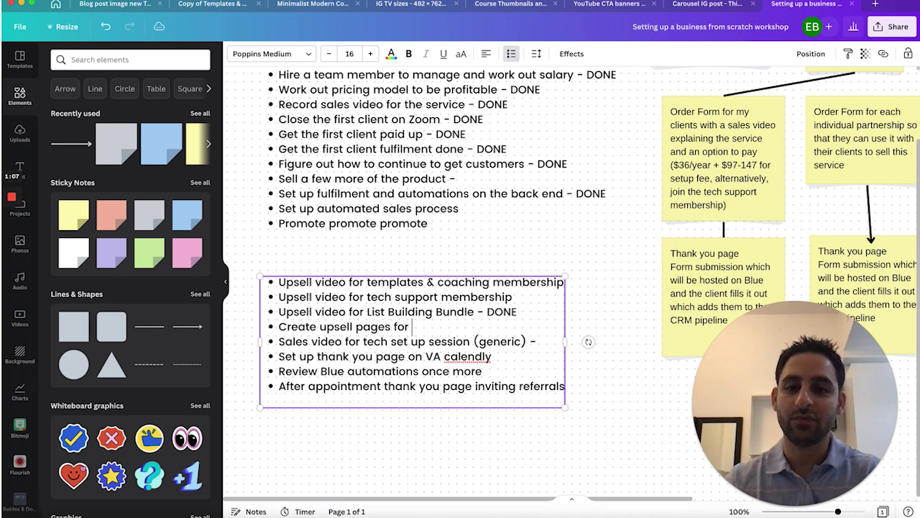
text(option)
key(BackSpace)
key(BackSpace)
key(BackSpace)
key(BackSpace)
key(BackSpace)
key(BackSpace)
text(fo)
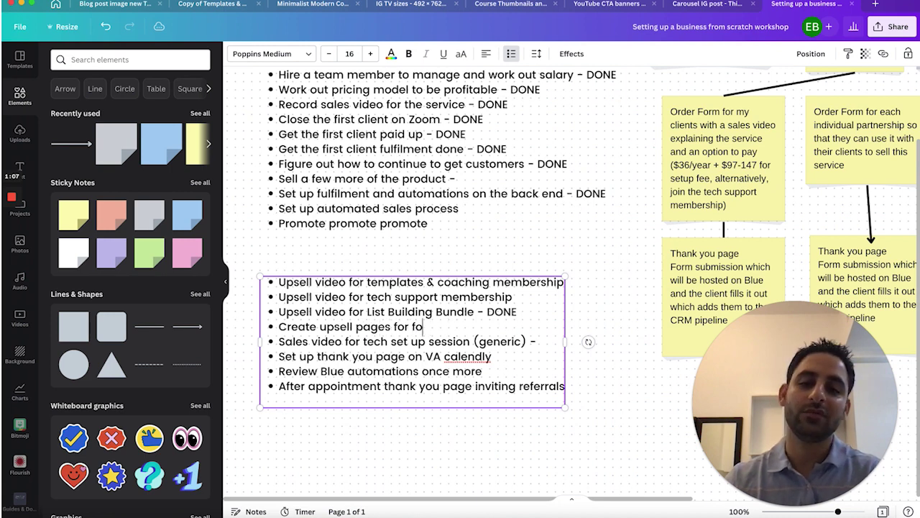
text(r the above videos)
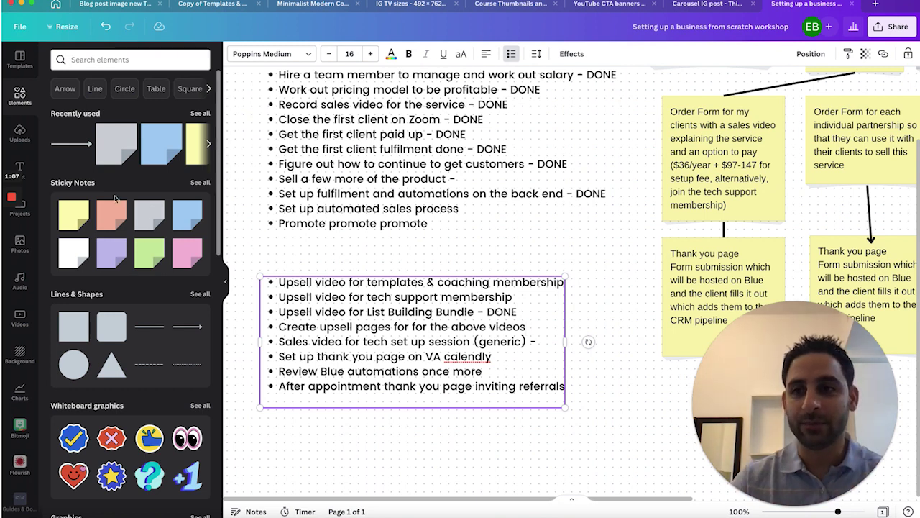
mouse_move(13, 203)
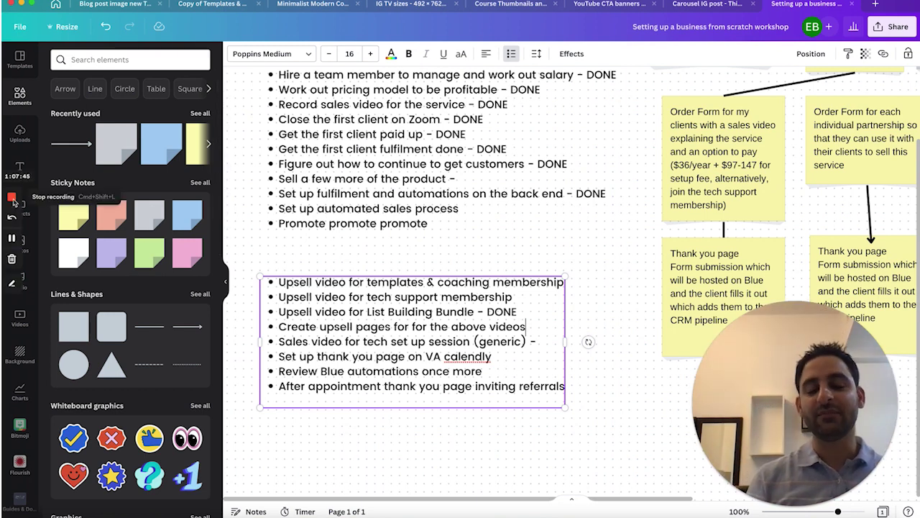